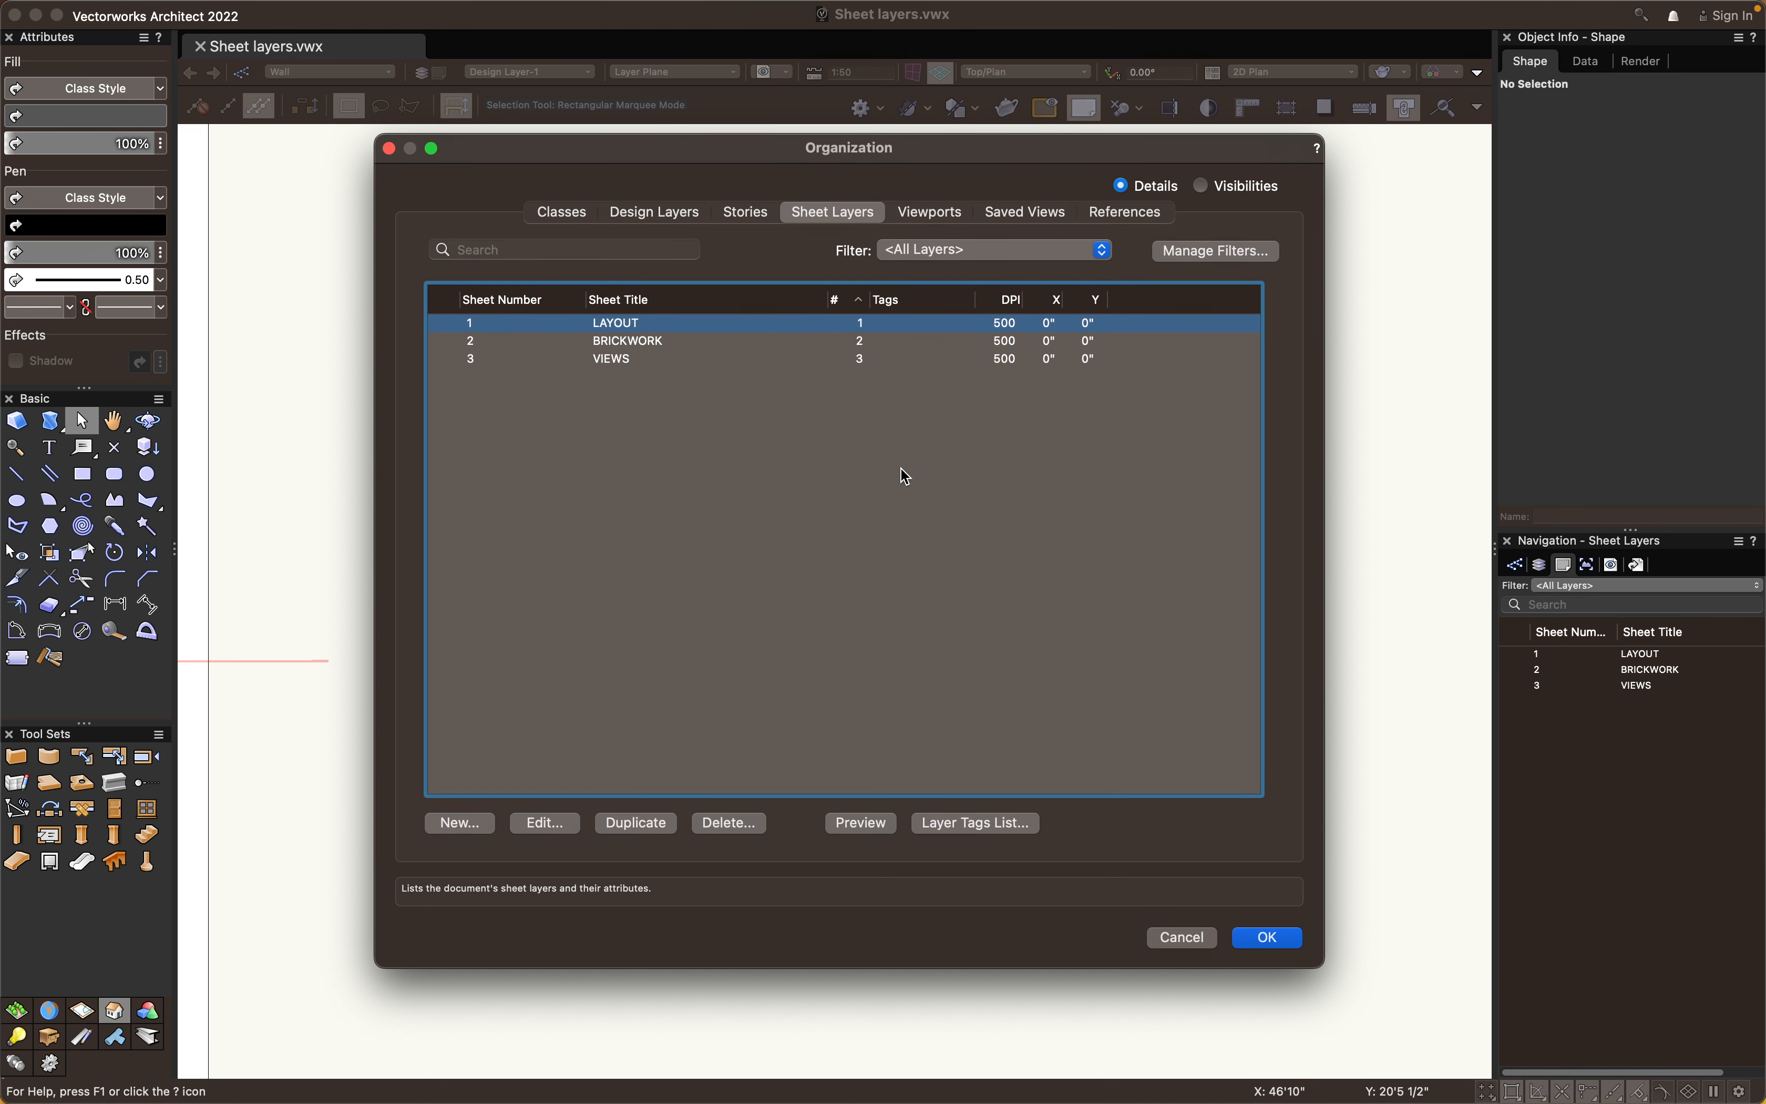
Create a new sheet layer with sheet number 4 and title Sample, opening its properties for editing
click(856, 452)
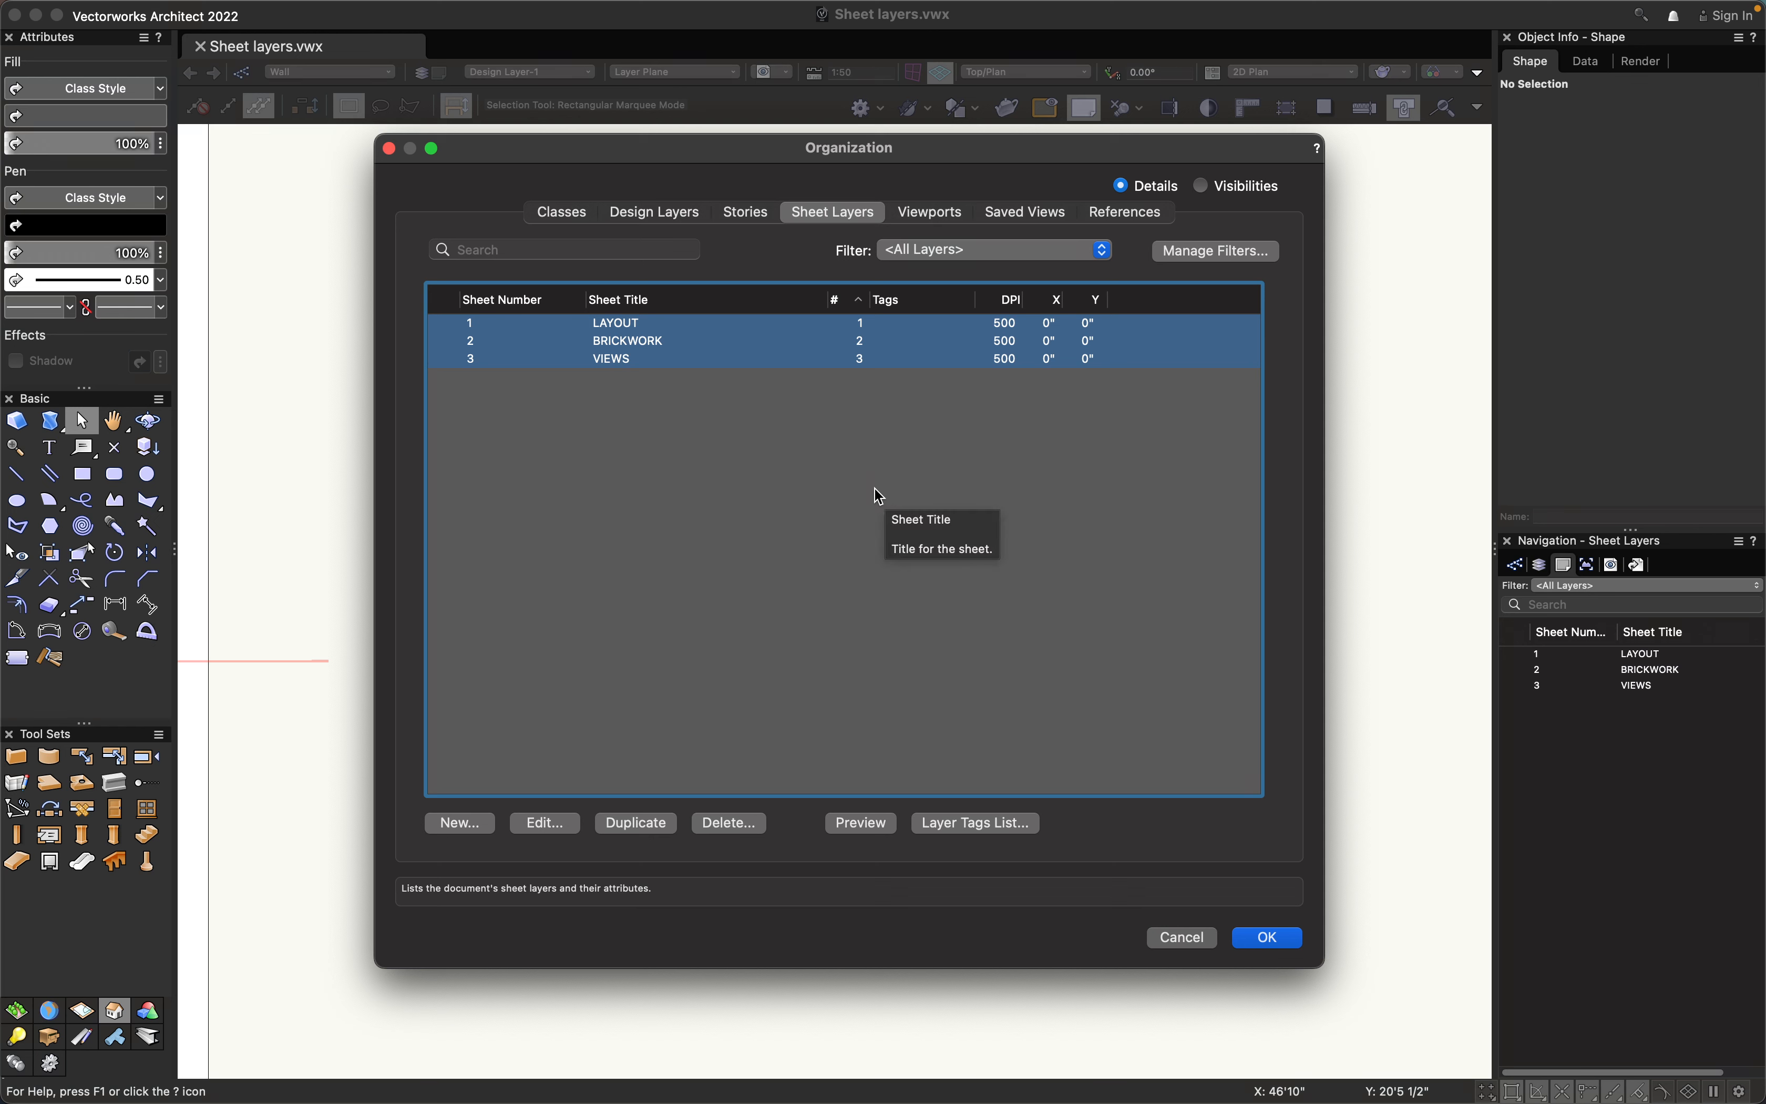
click(808, 497)
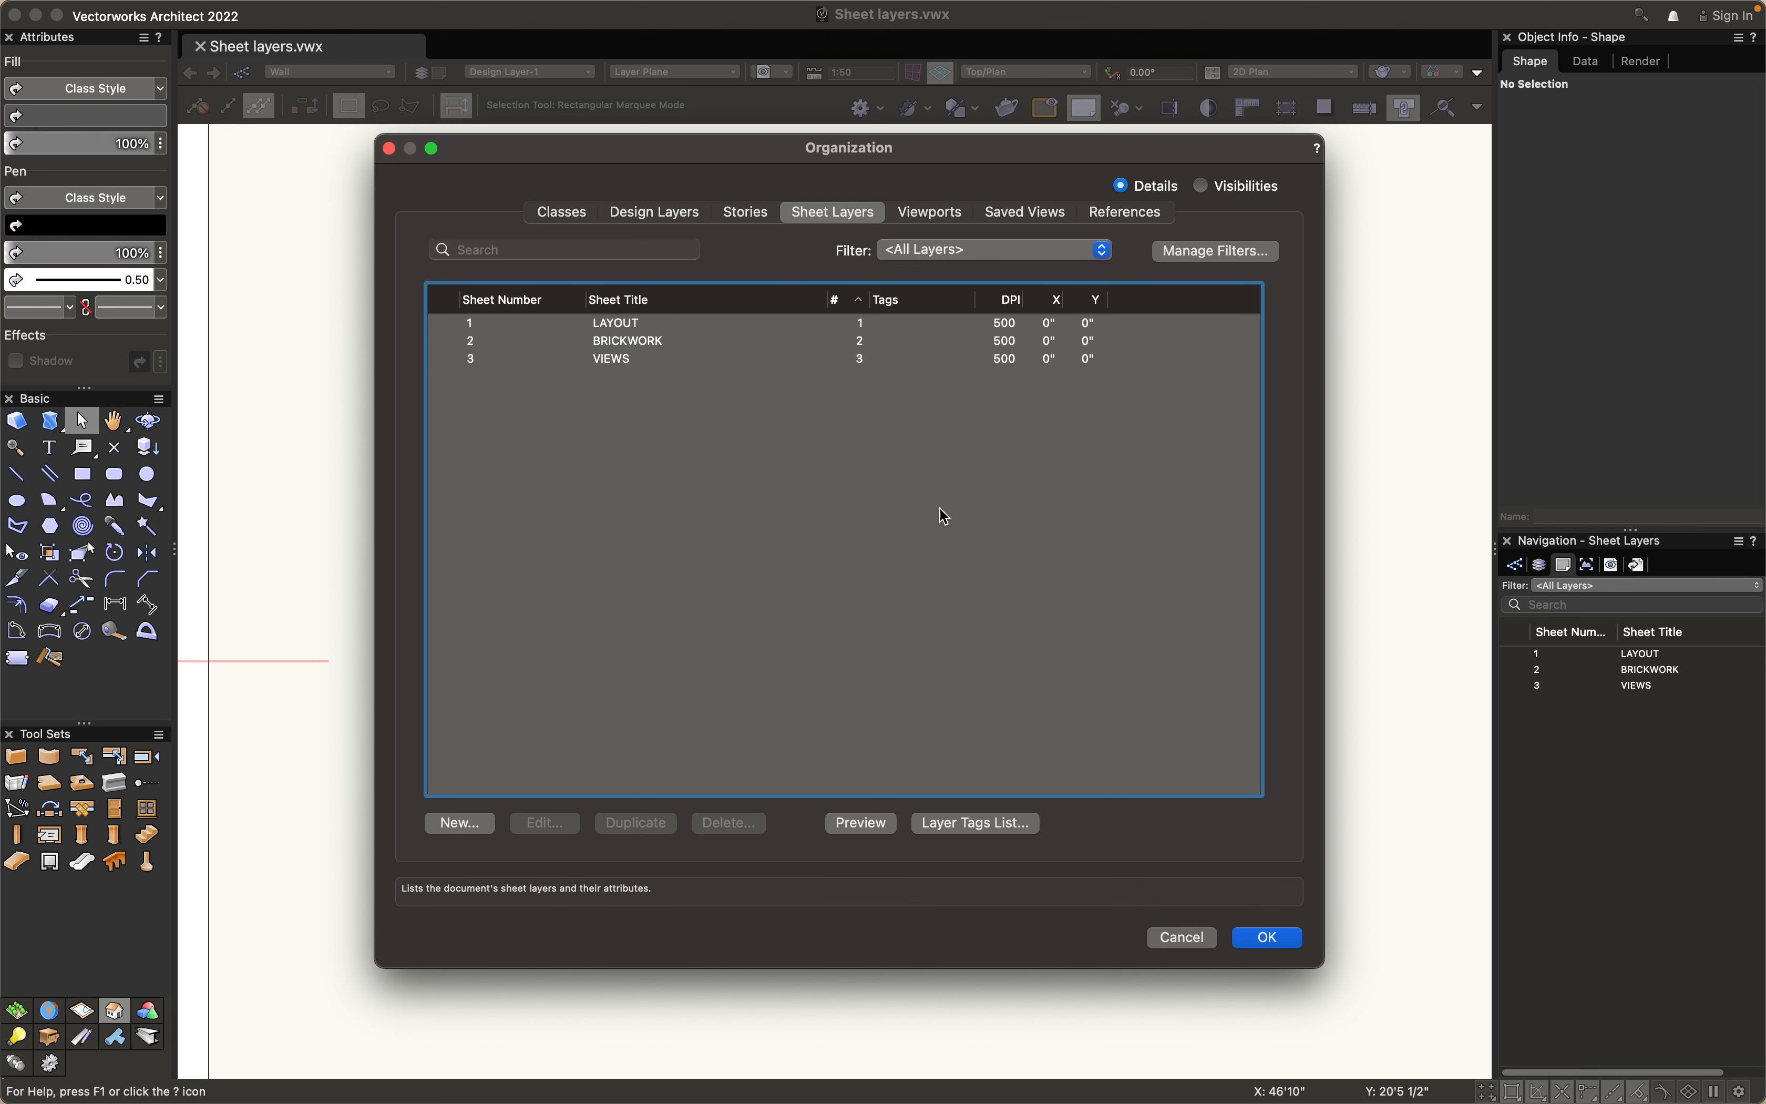
click(460, 823)
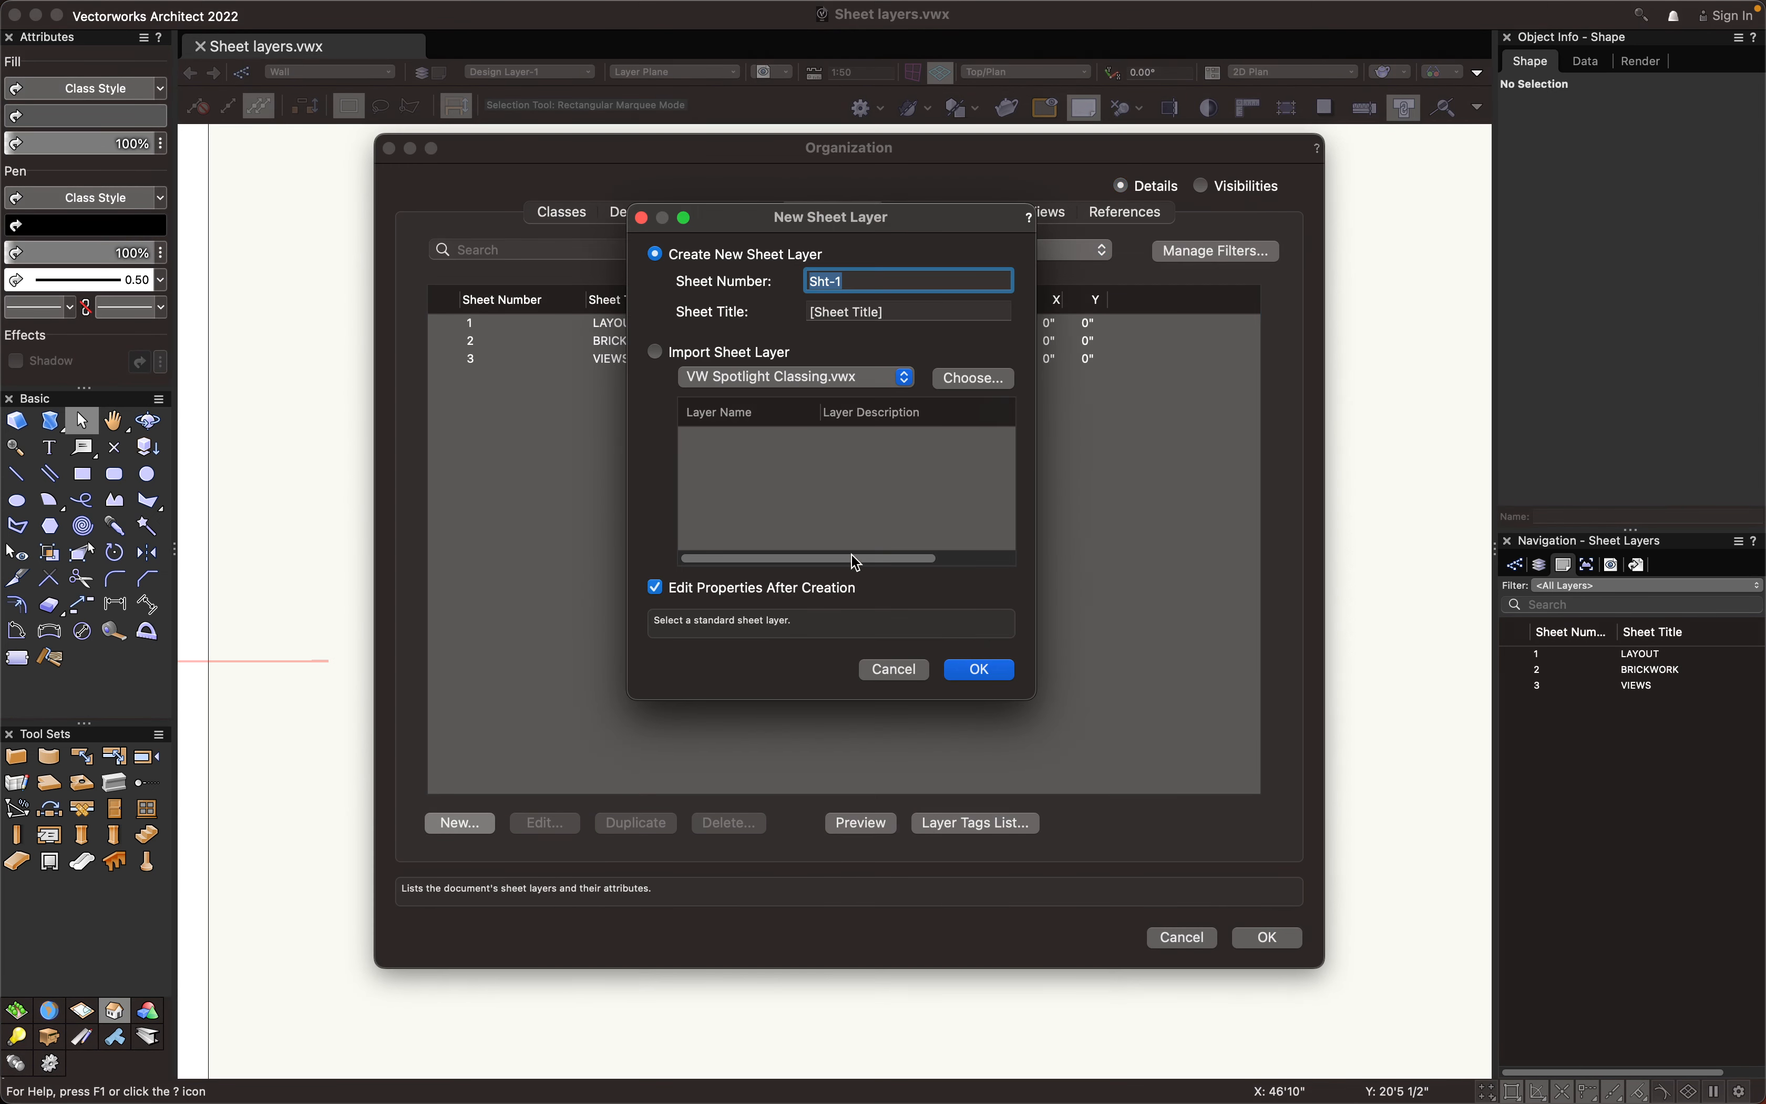
drag(831, 233, 831, 309)
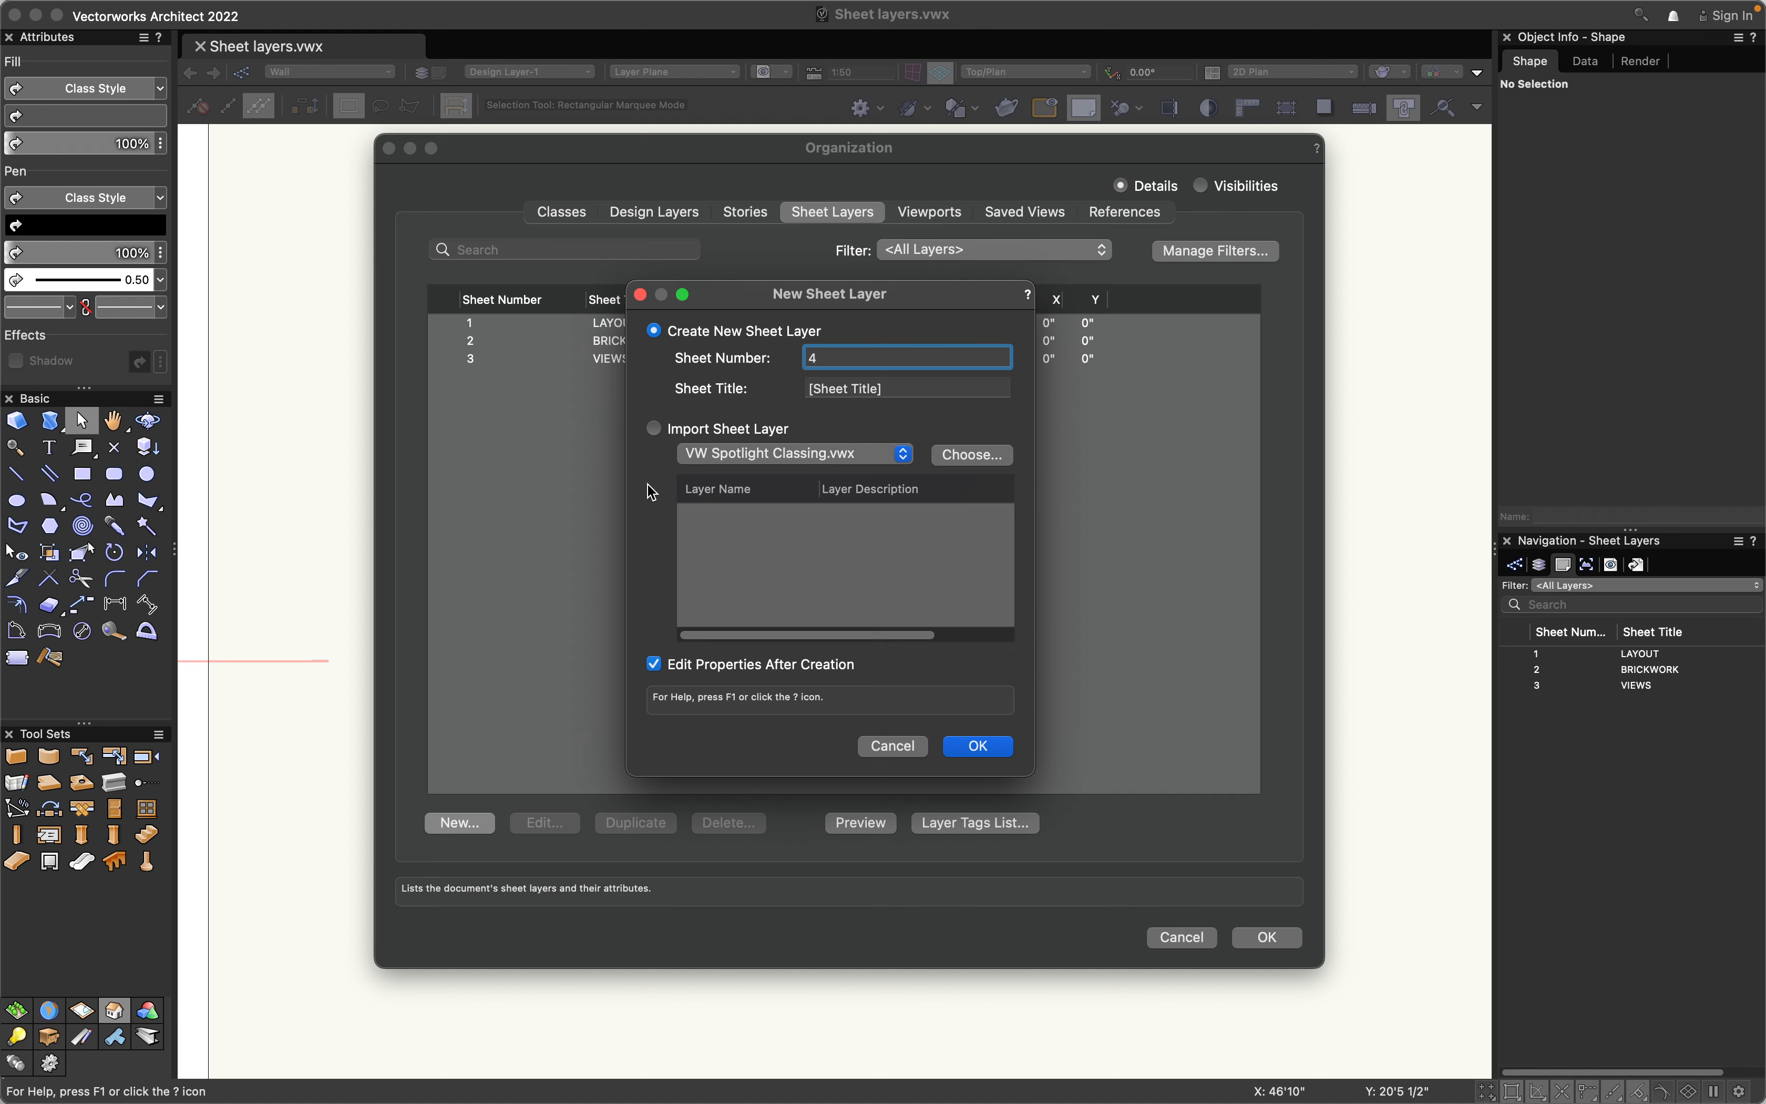
key(Tab)
text(Sa)
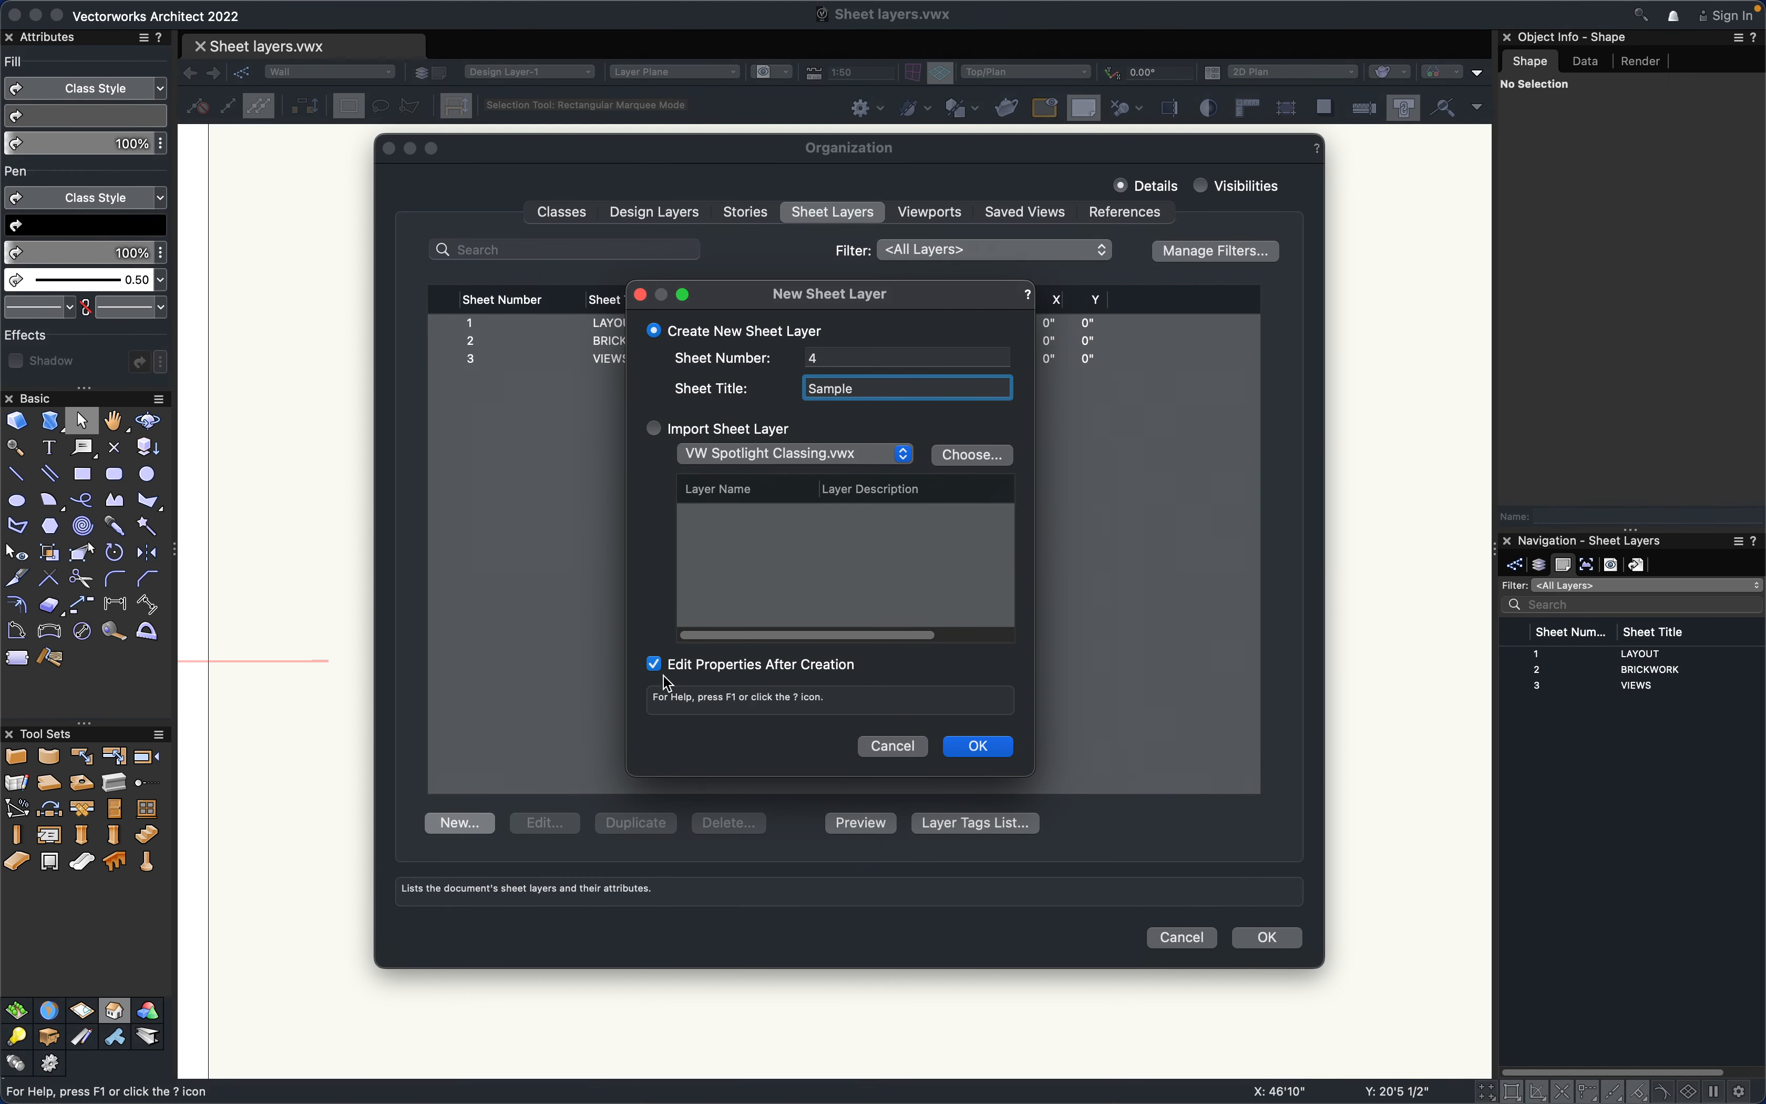
click(957, 743)
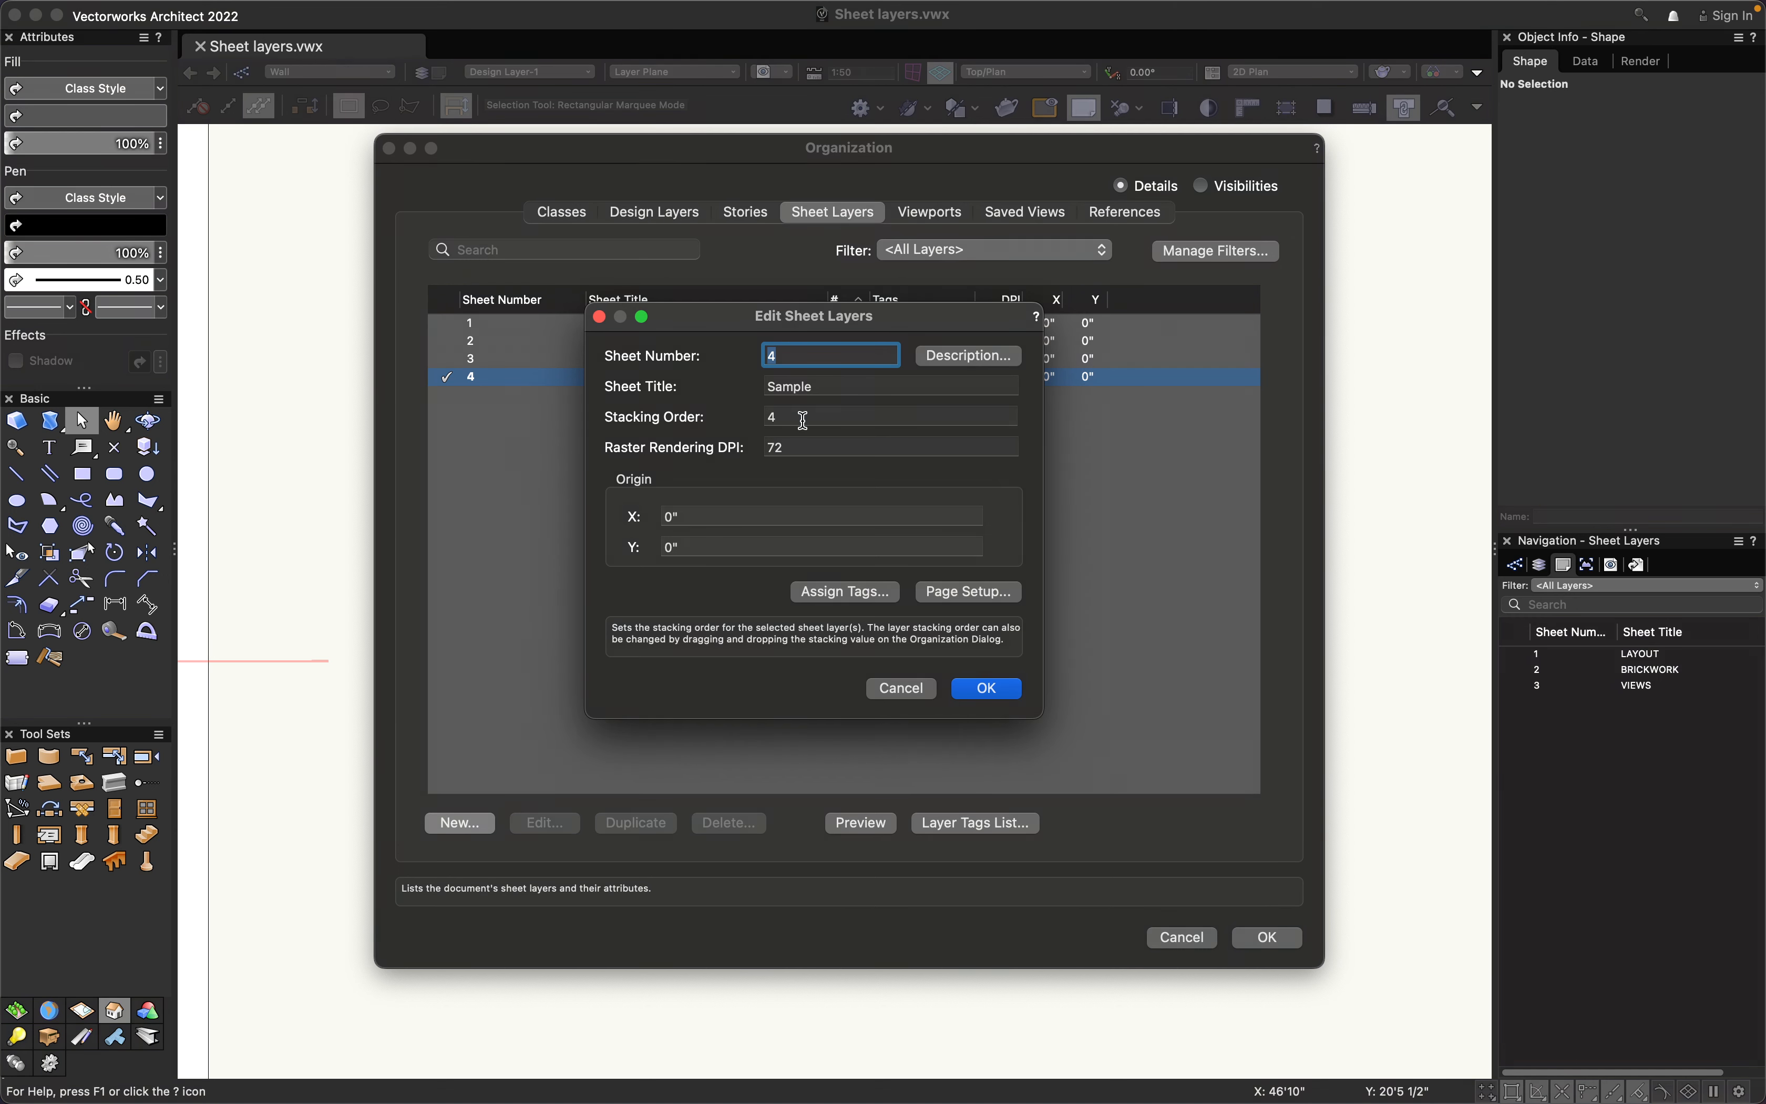
Set the Sample sheet's raster rendering DPI to 500 and its printable area to 210 mm wide by 297 mm high
click(787, 446)
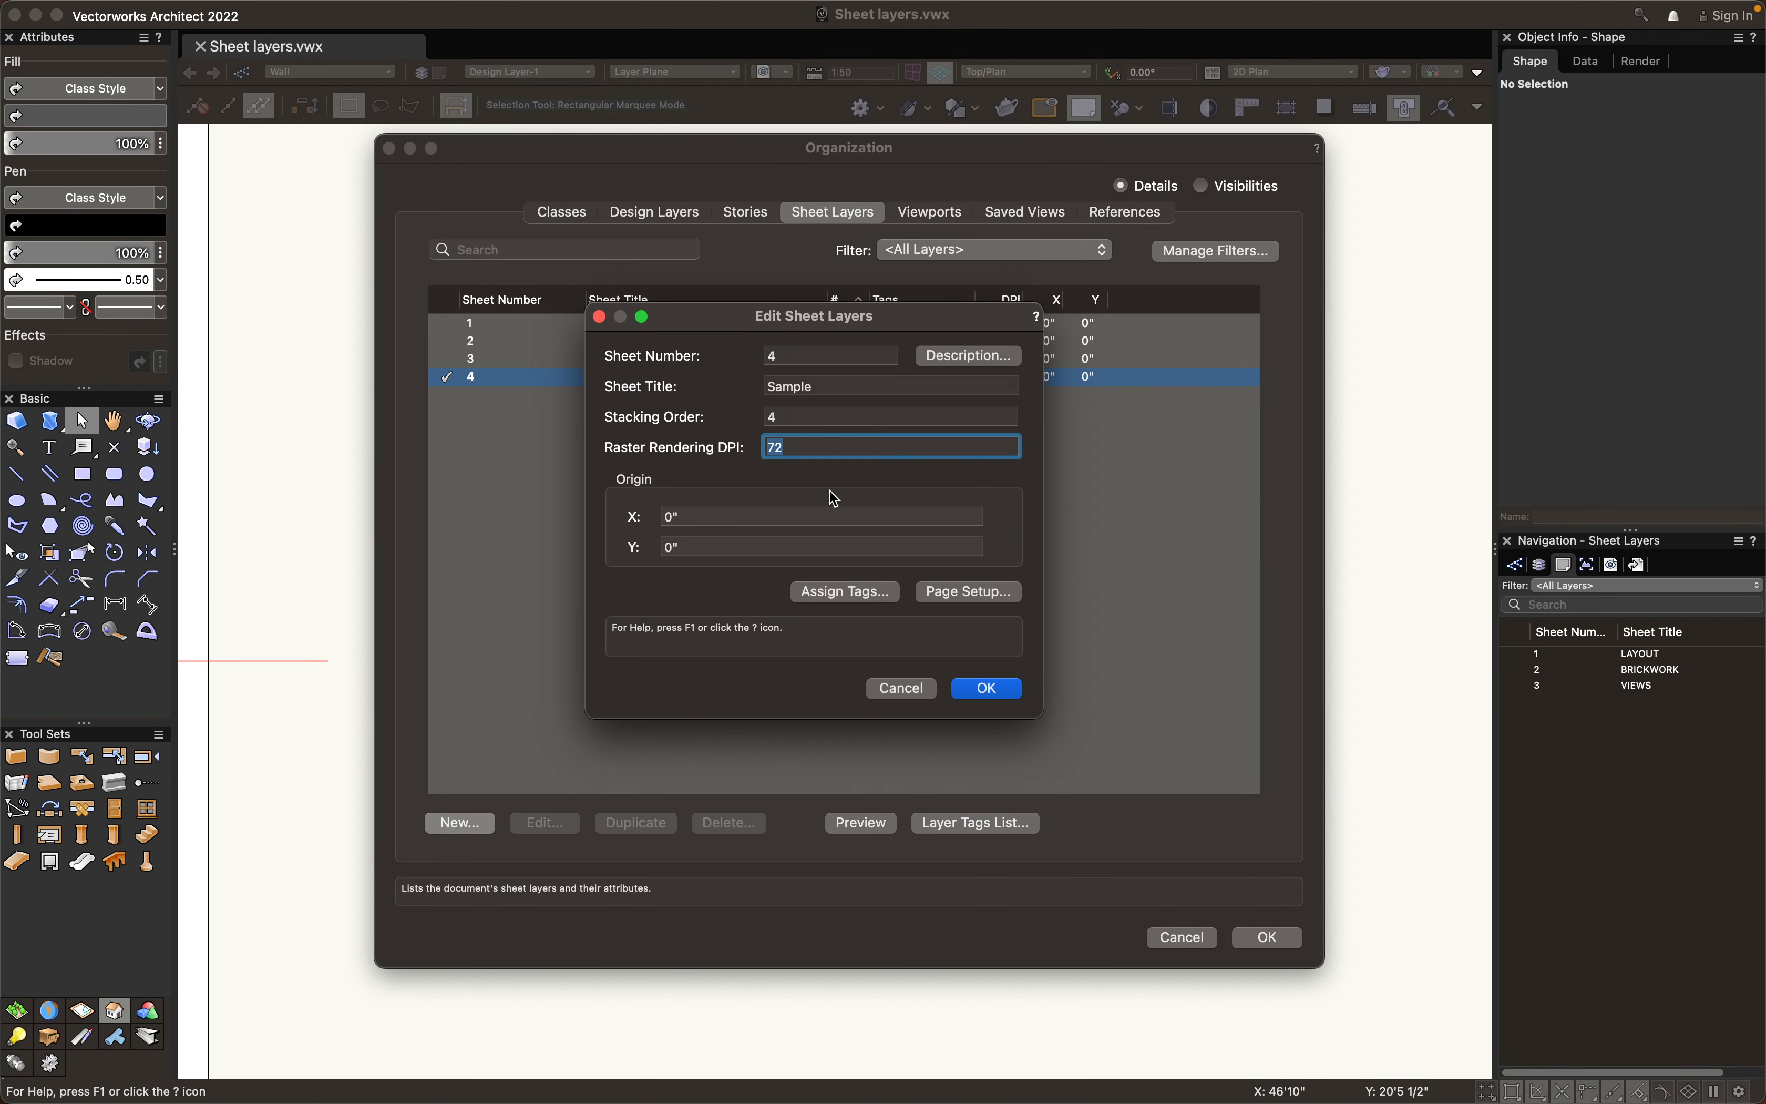
click(955, 593)
click(1022, 355)
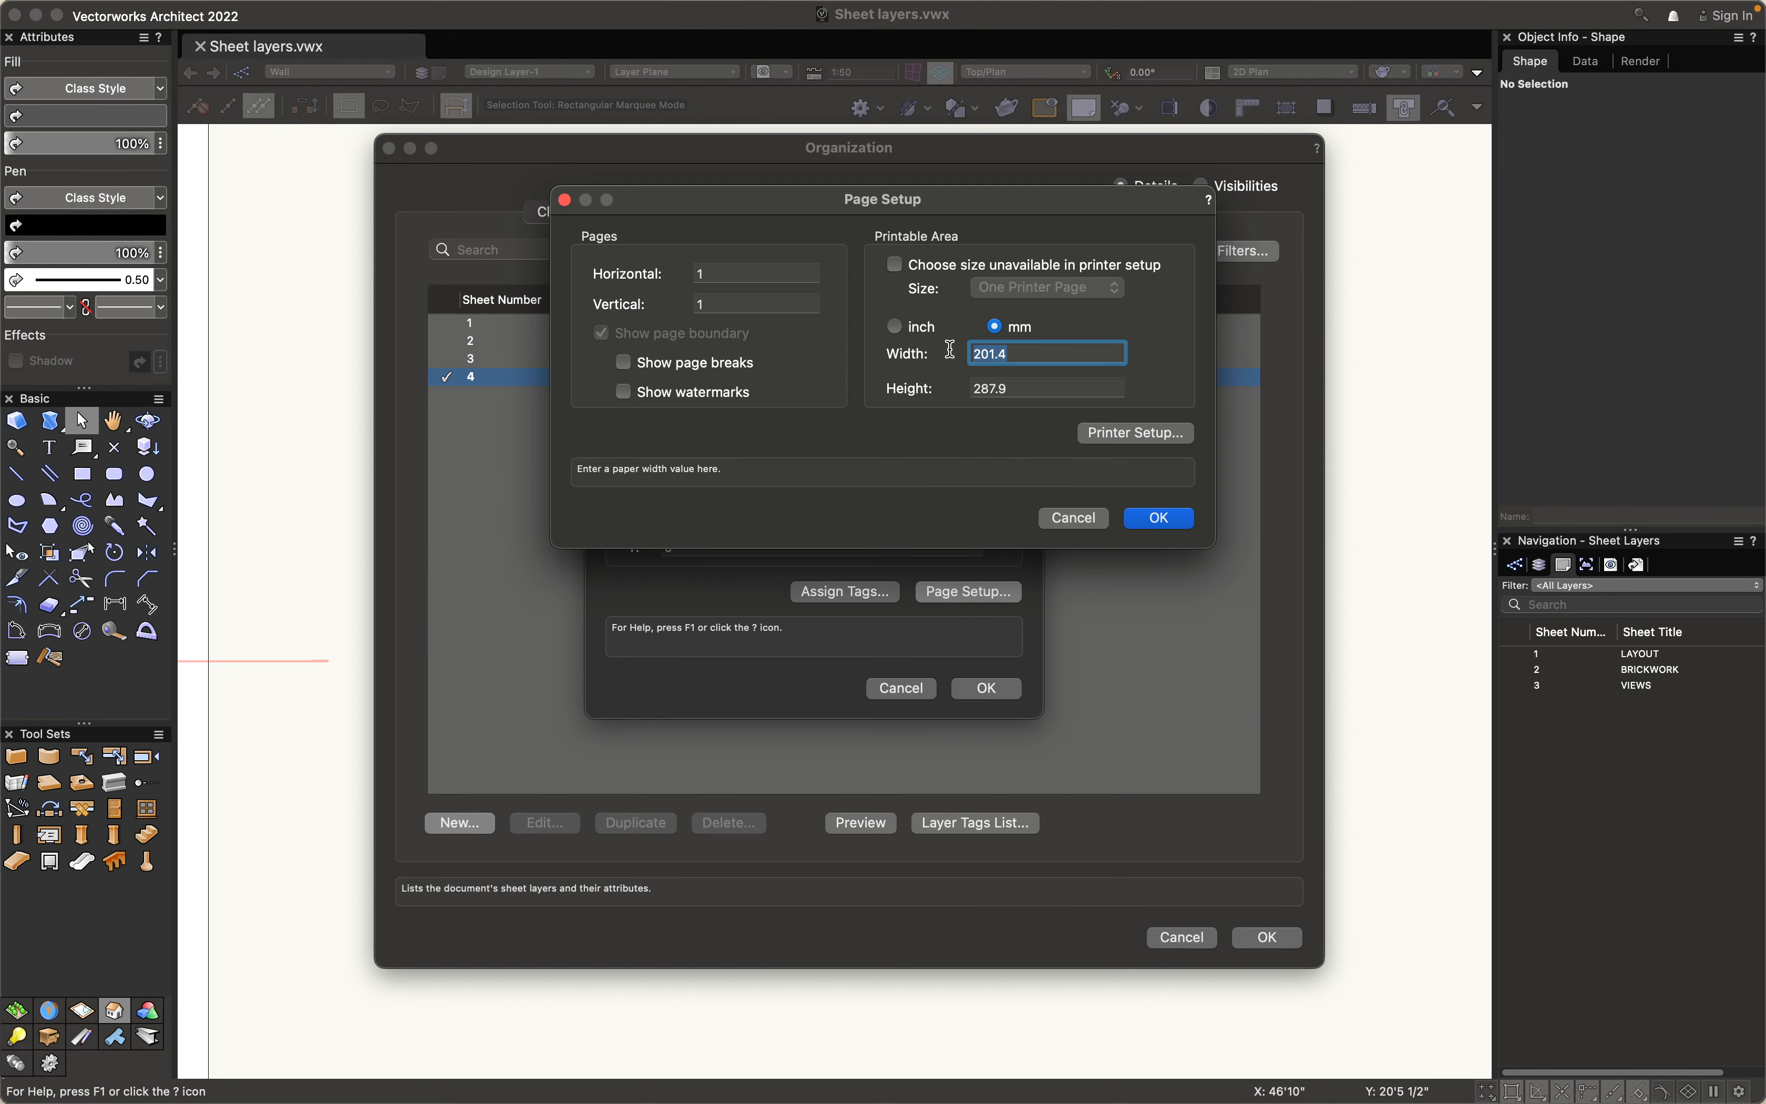
key(Tab)
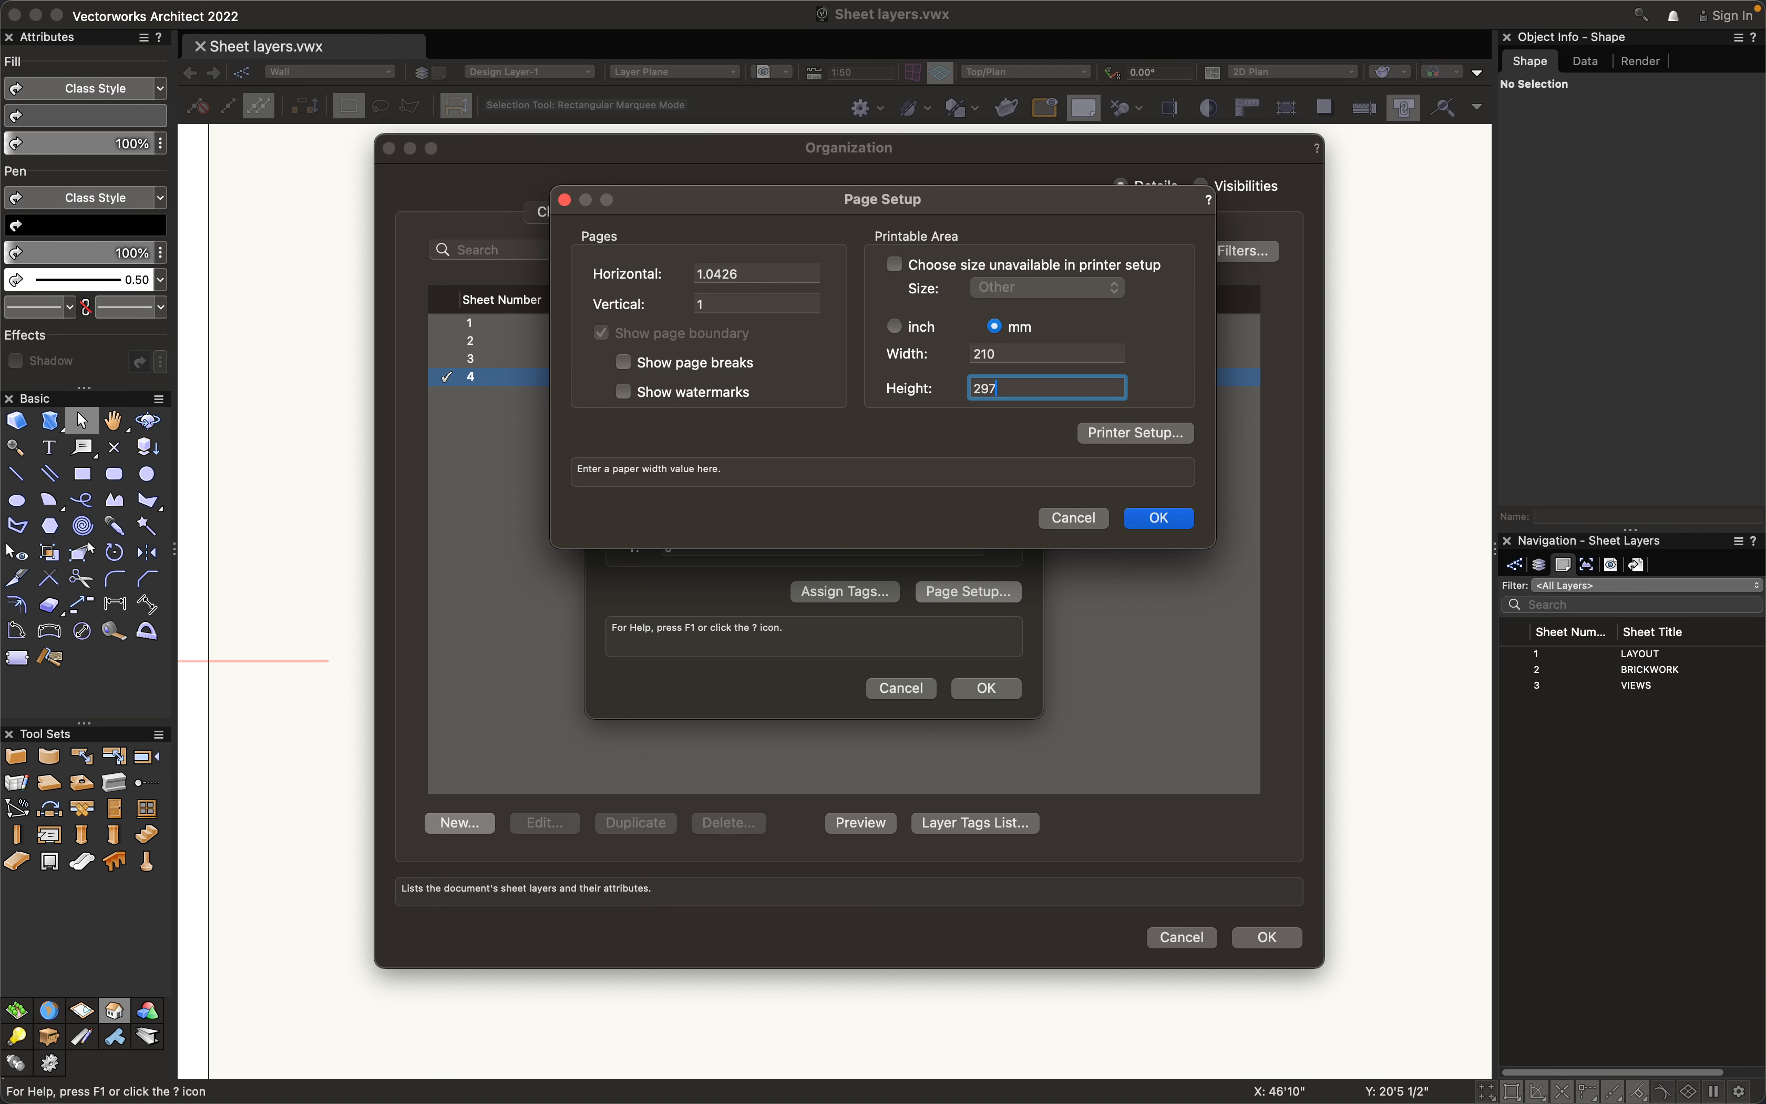
click(1158, 520)
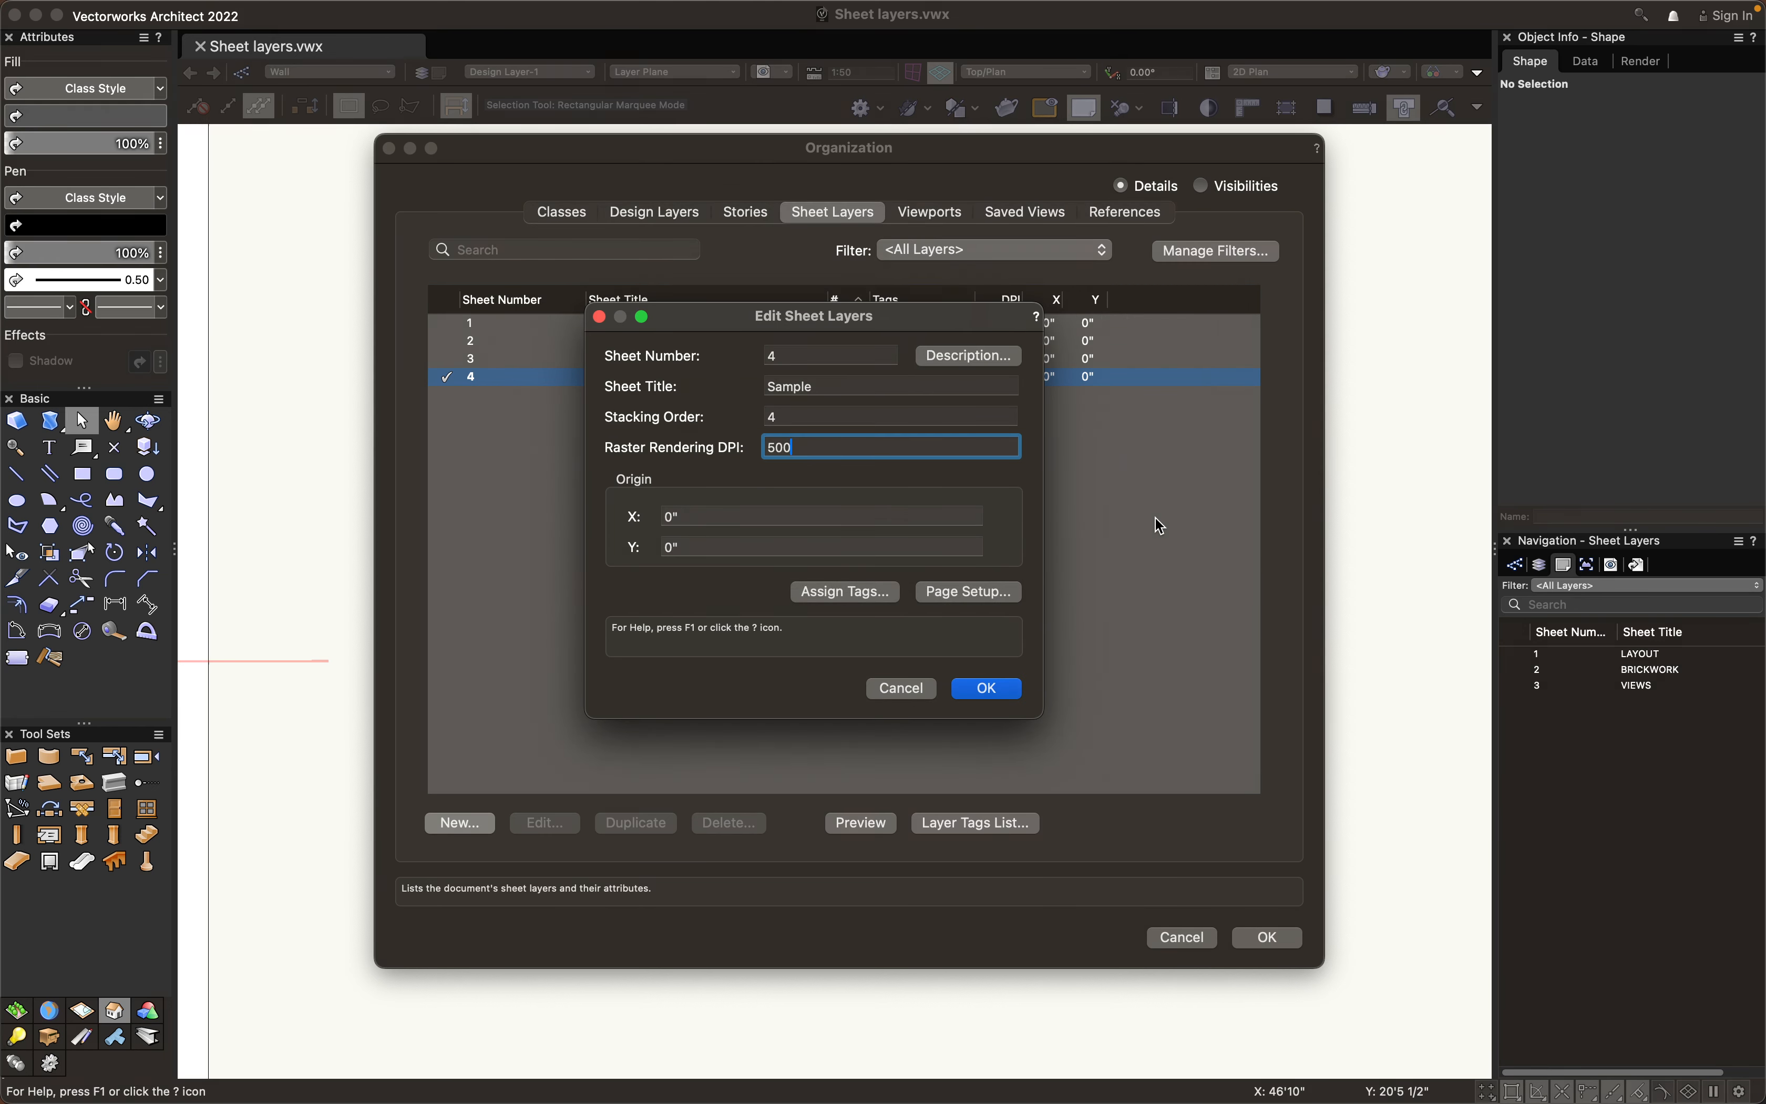
click(987, 688)
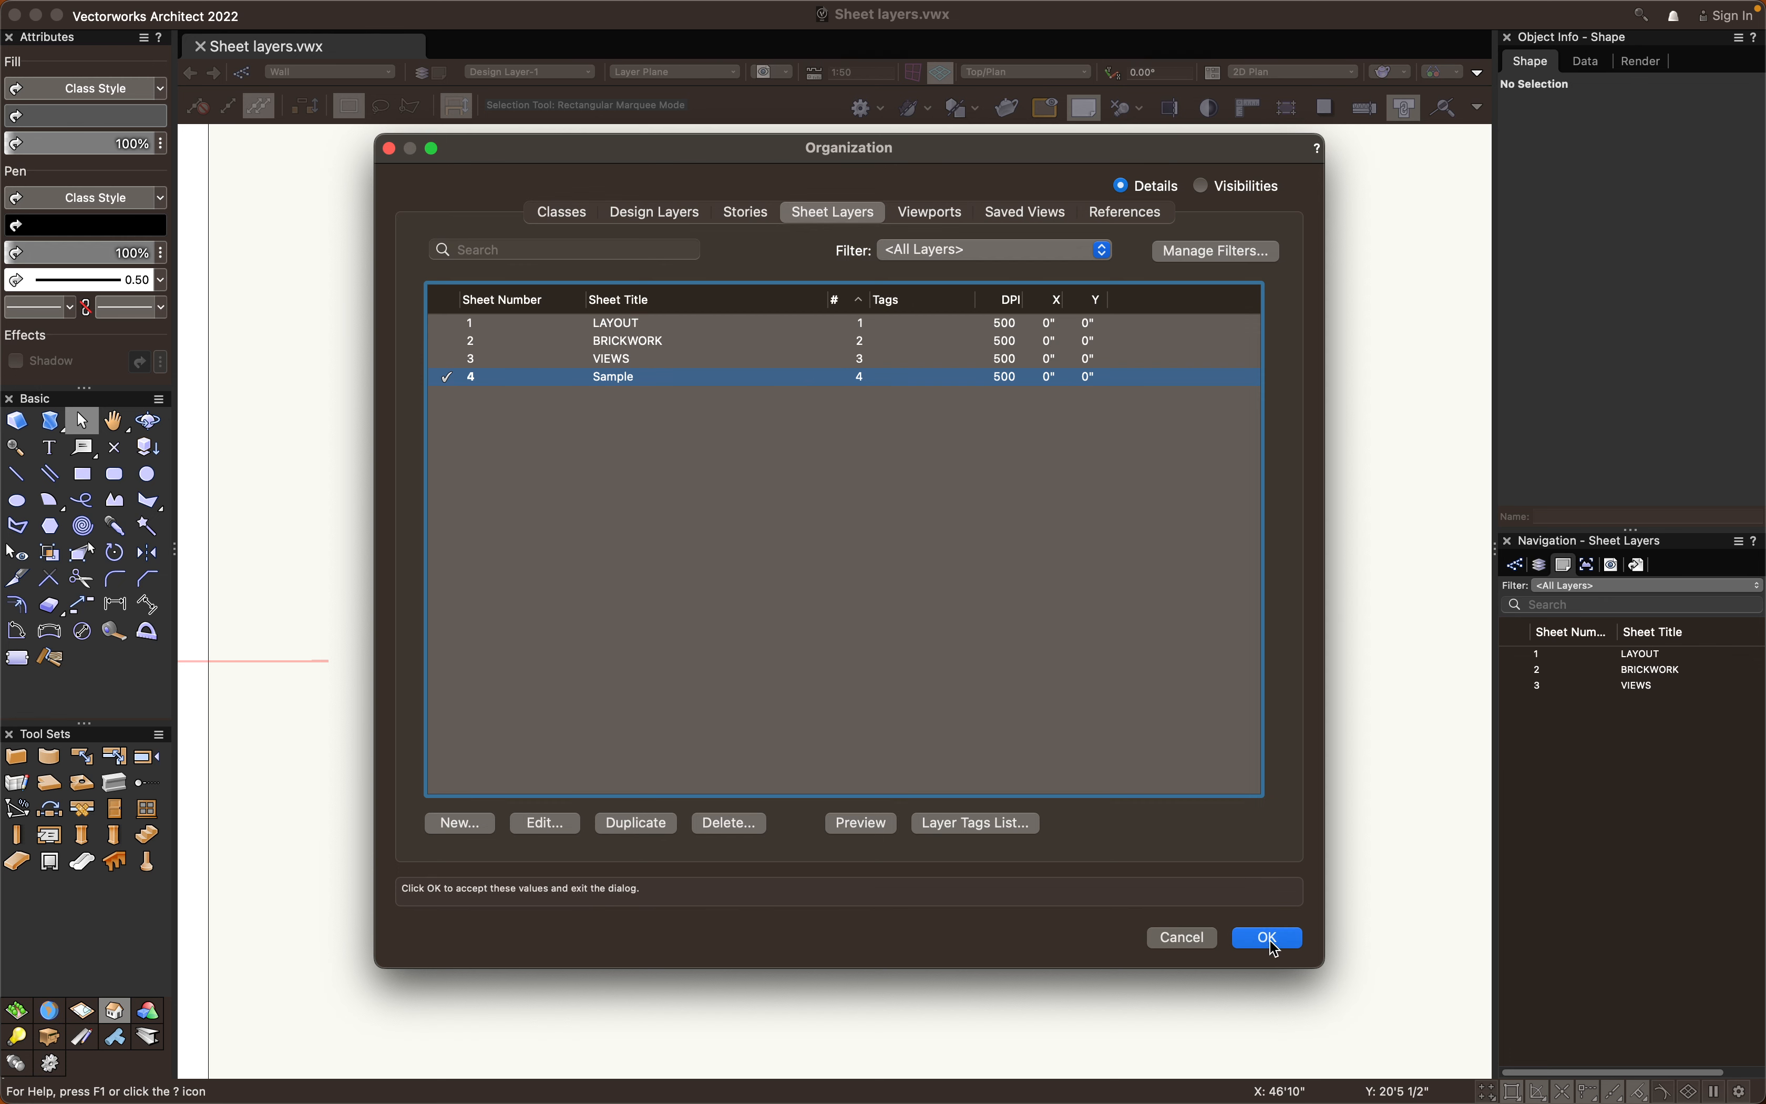
click(1269, 939)
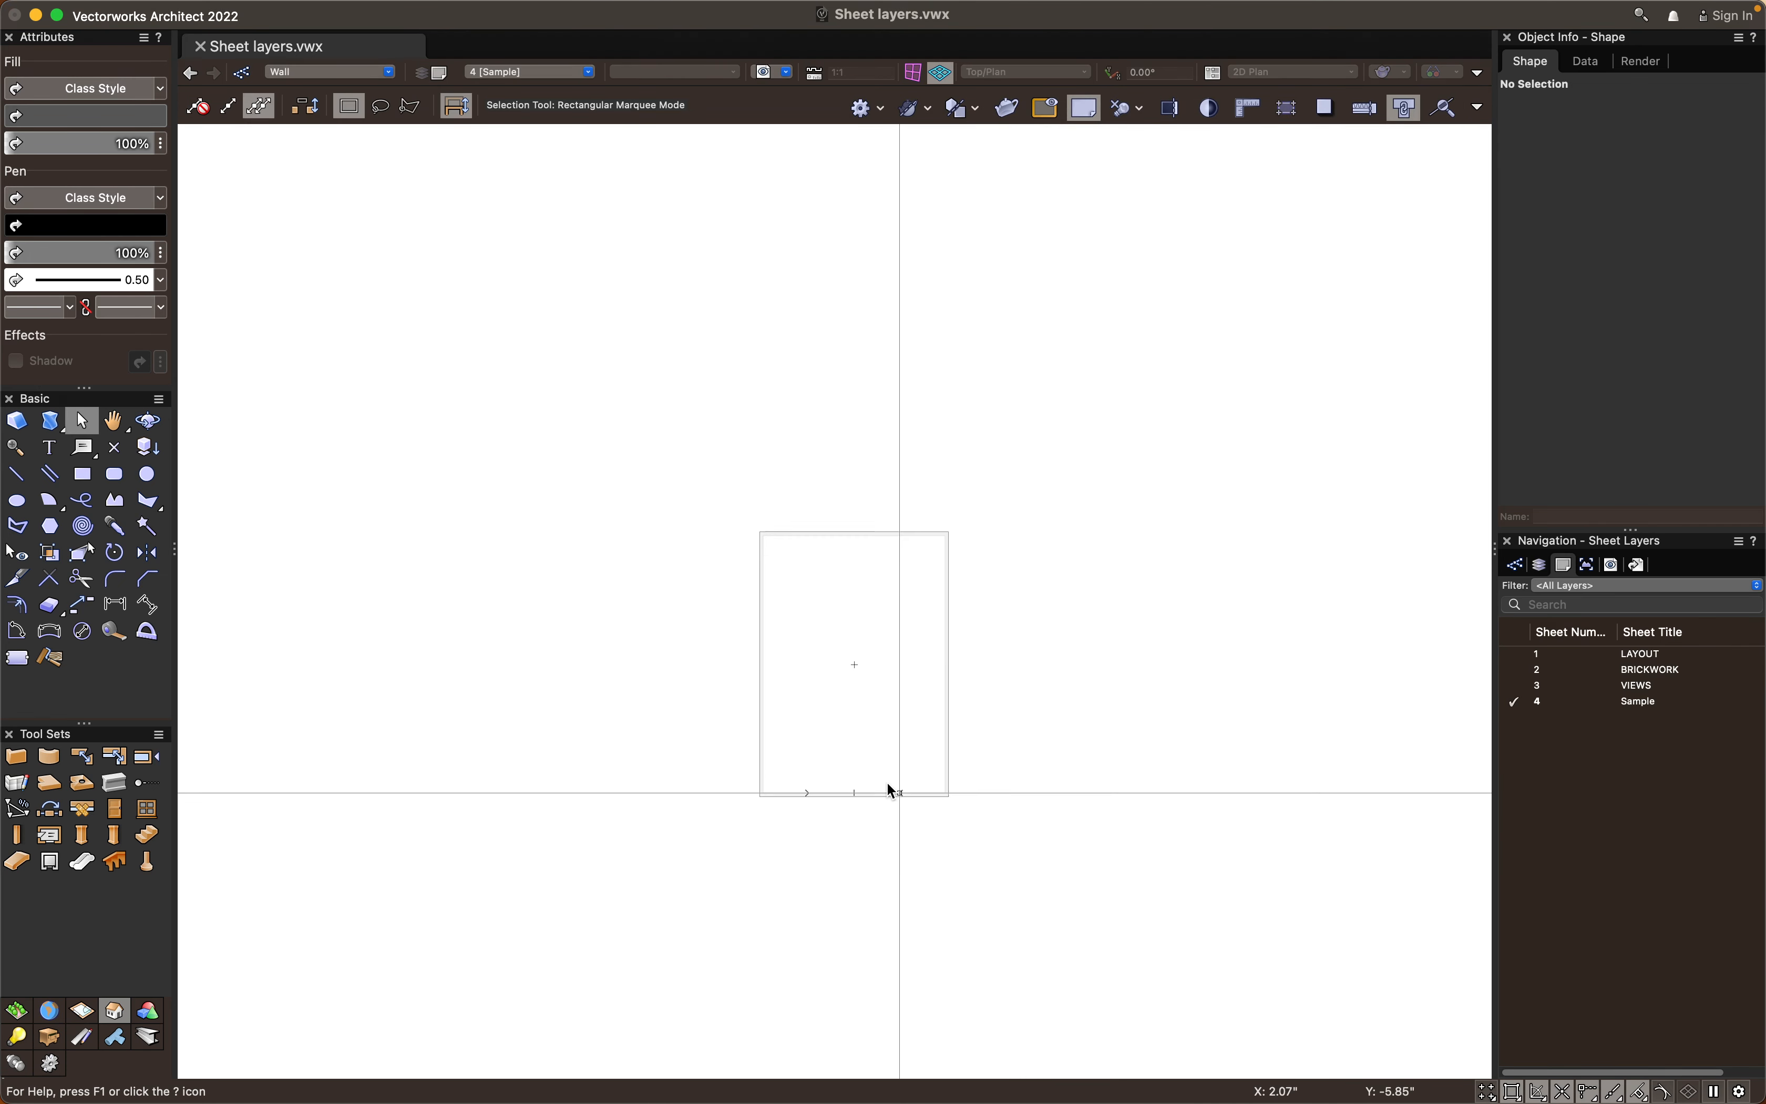
Draw a rectangle corner to corner over the sheet's printable area, about 8.27" wide and 11.69" high
scroll(870, 752, up, 2)
mouse_move(871, 753)
middle_down()
mouse_move(899, 800)
mouse_move(888, 764)
middle_up()
scroll(886, 752, up, 1)
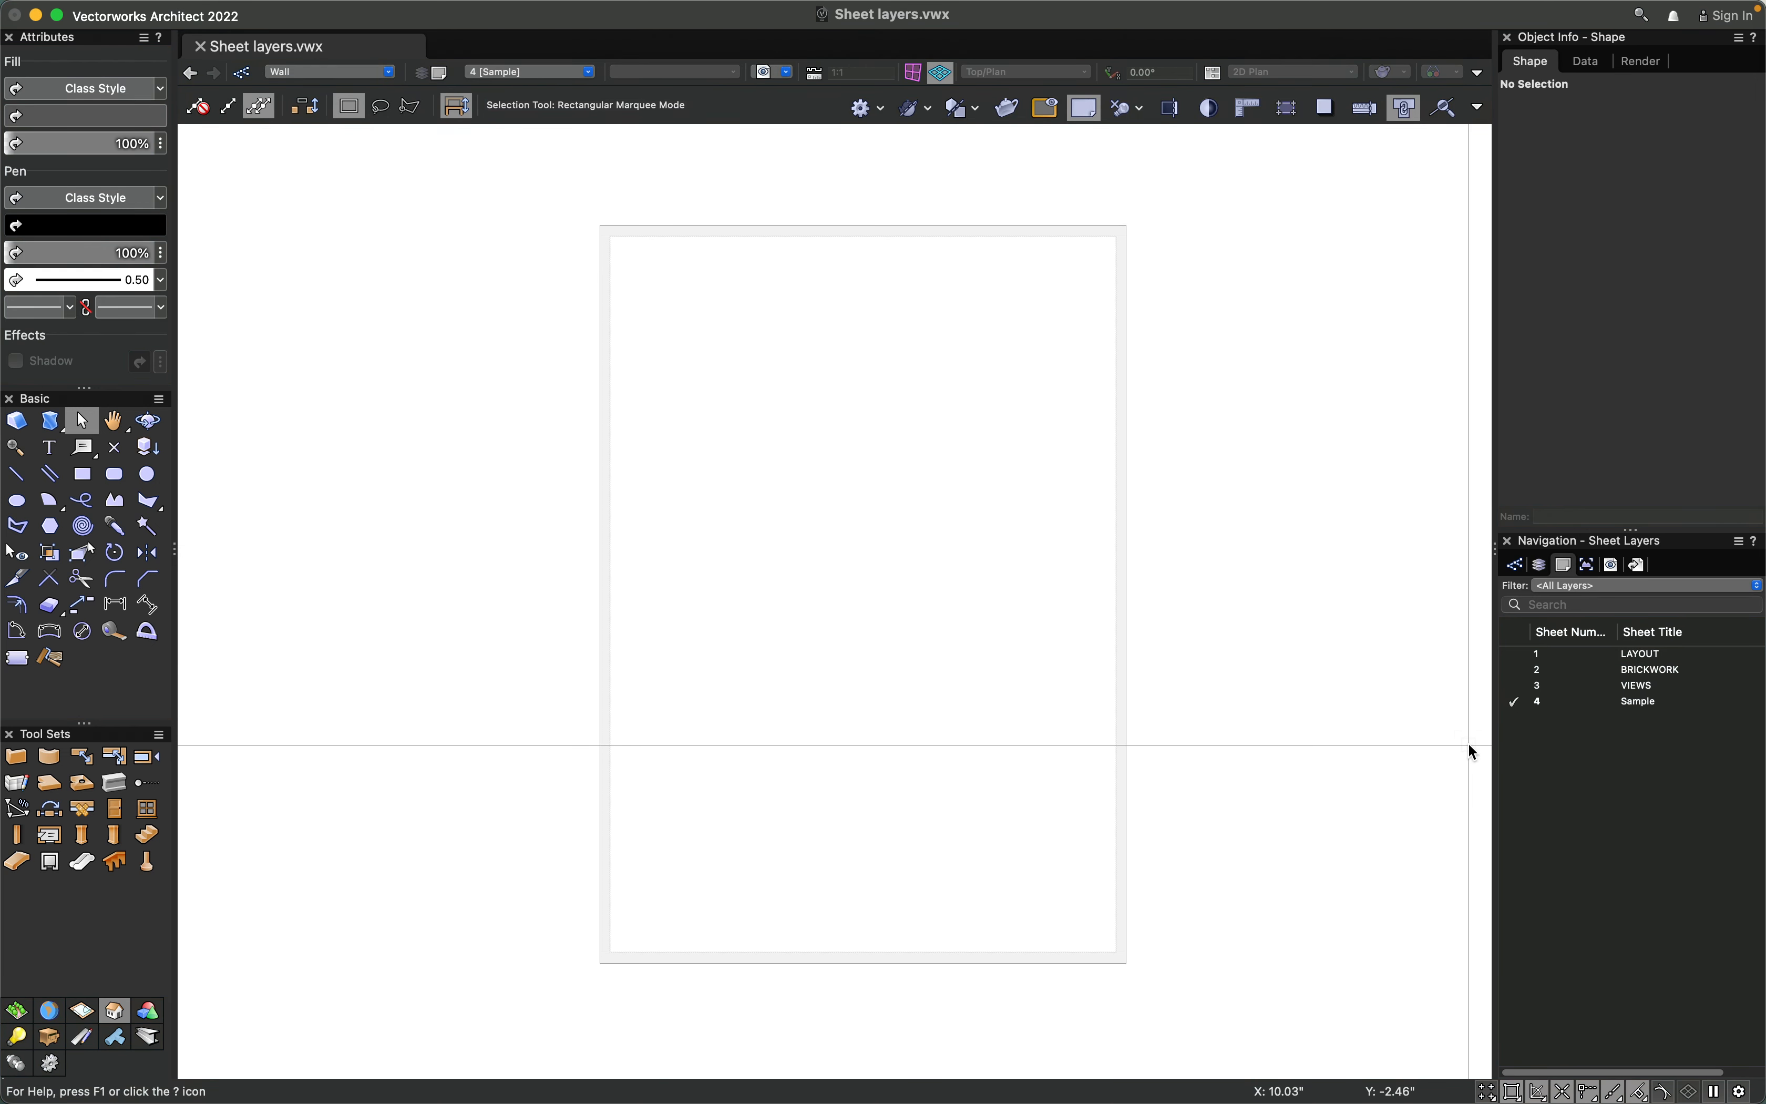
scroll(972, 511, up, 1)
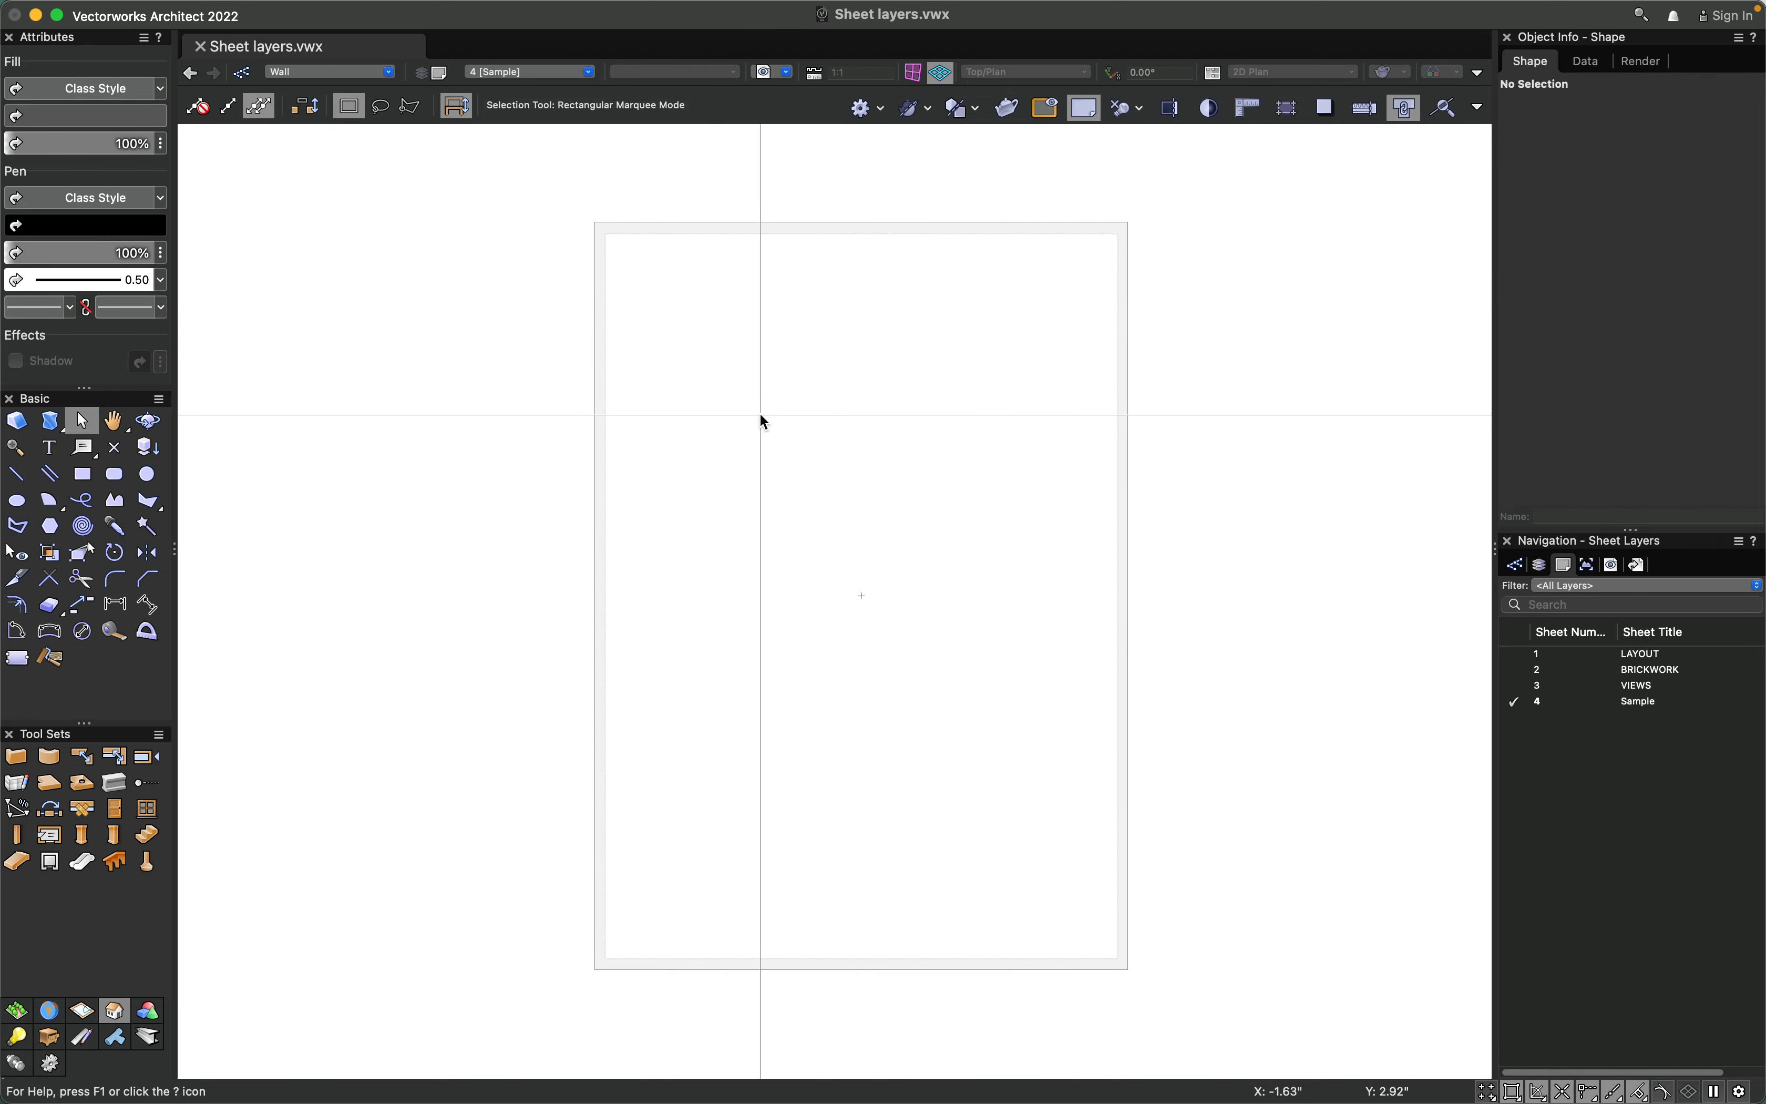
scroll(573, 207, up, 3)
middle_drag(793, 309, 793, 315)
scroll(741, 284, up, 1)
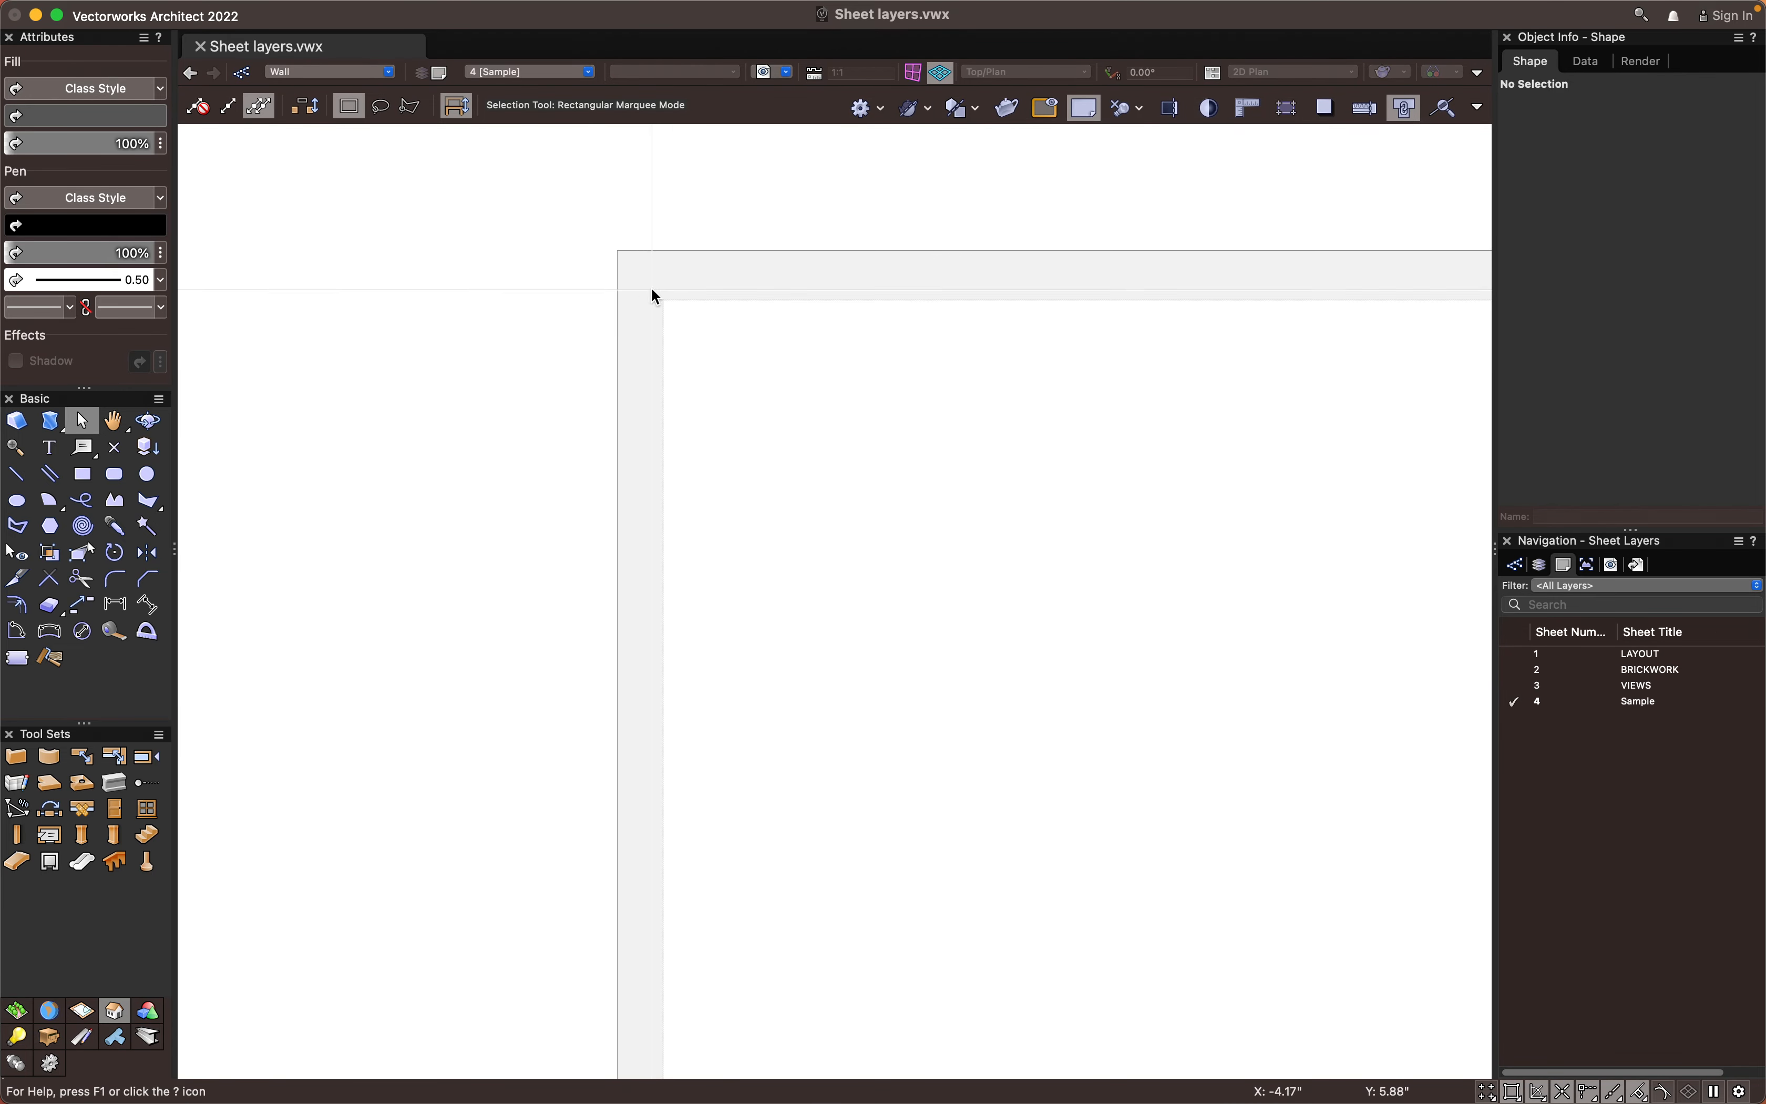
key(4)
click(662, 300)
scroll(962, 623, down, 4)
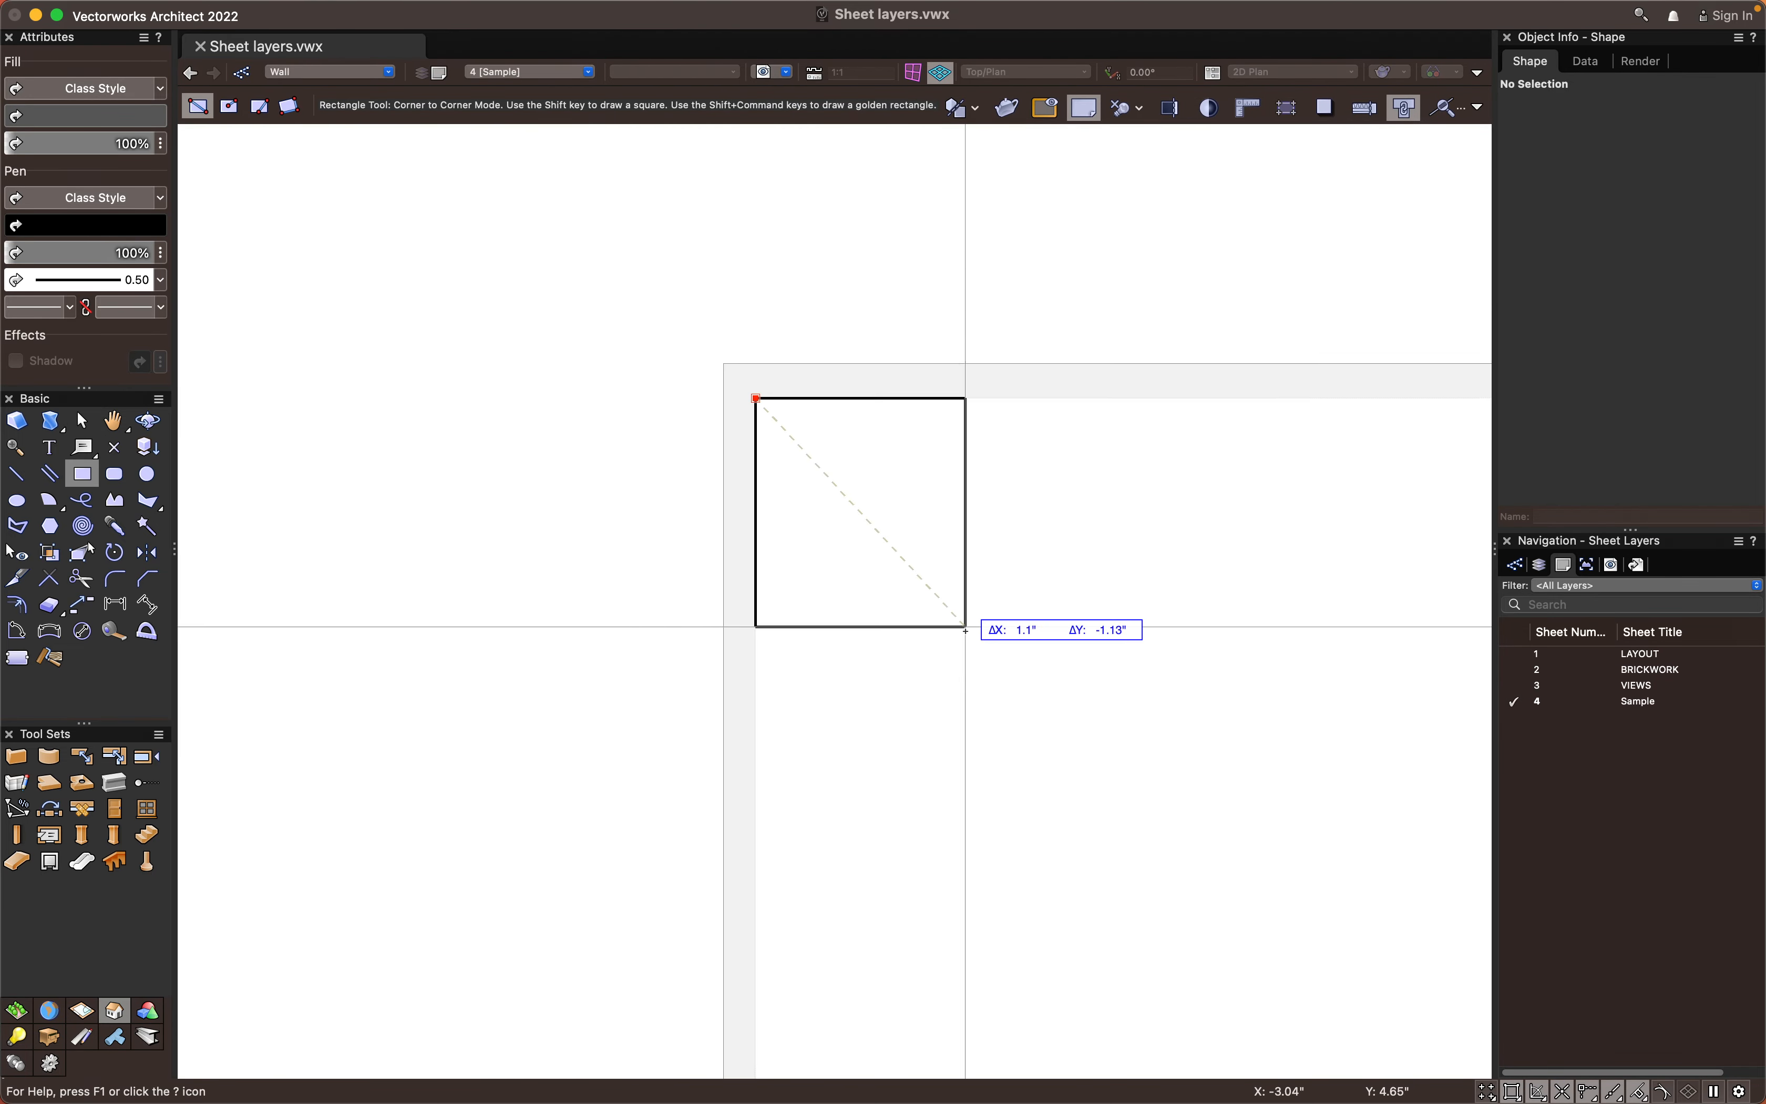
scroll(1073, 870, up, 2)
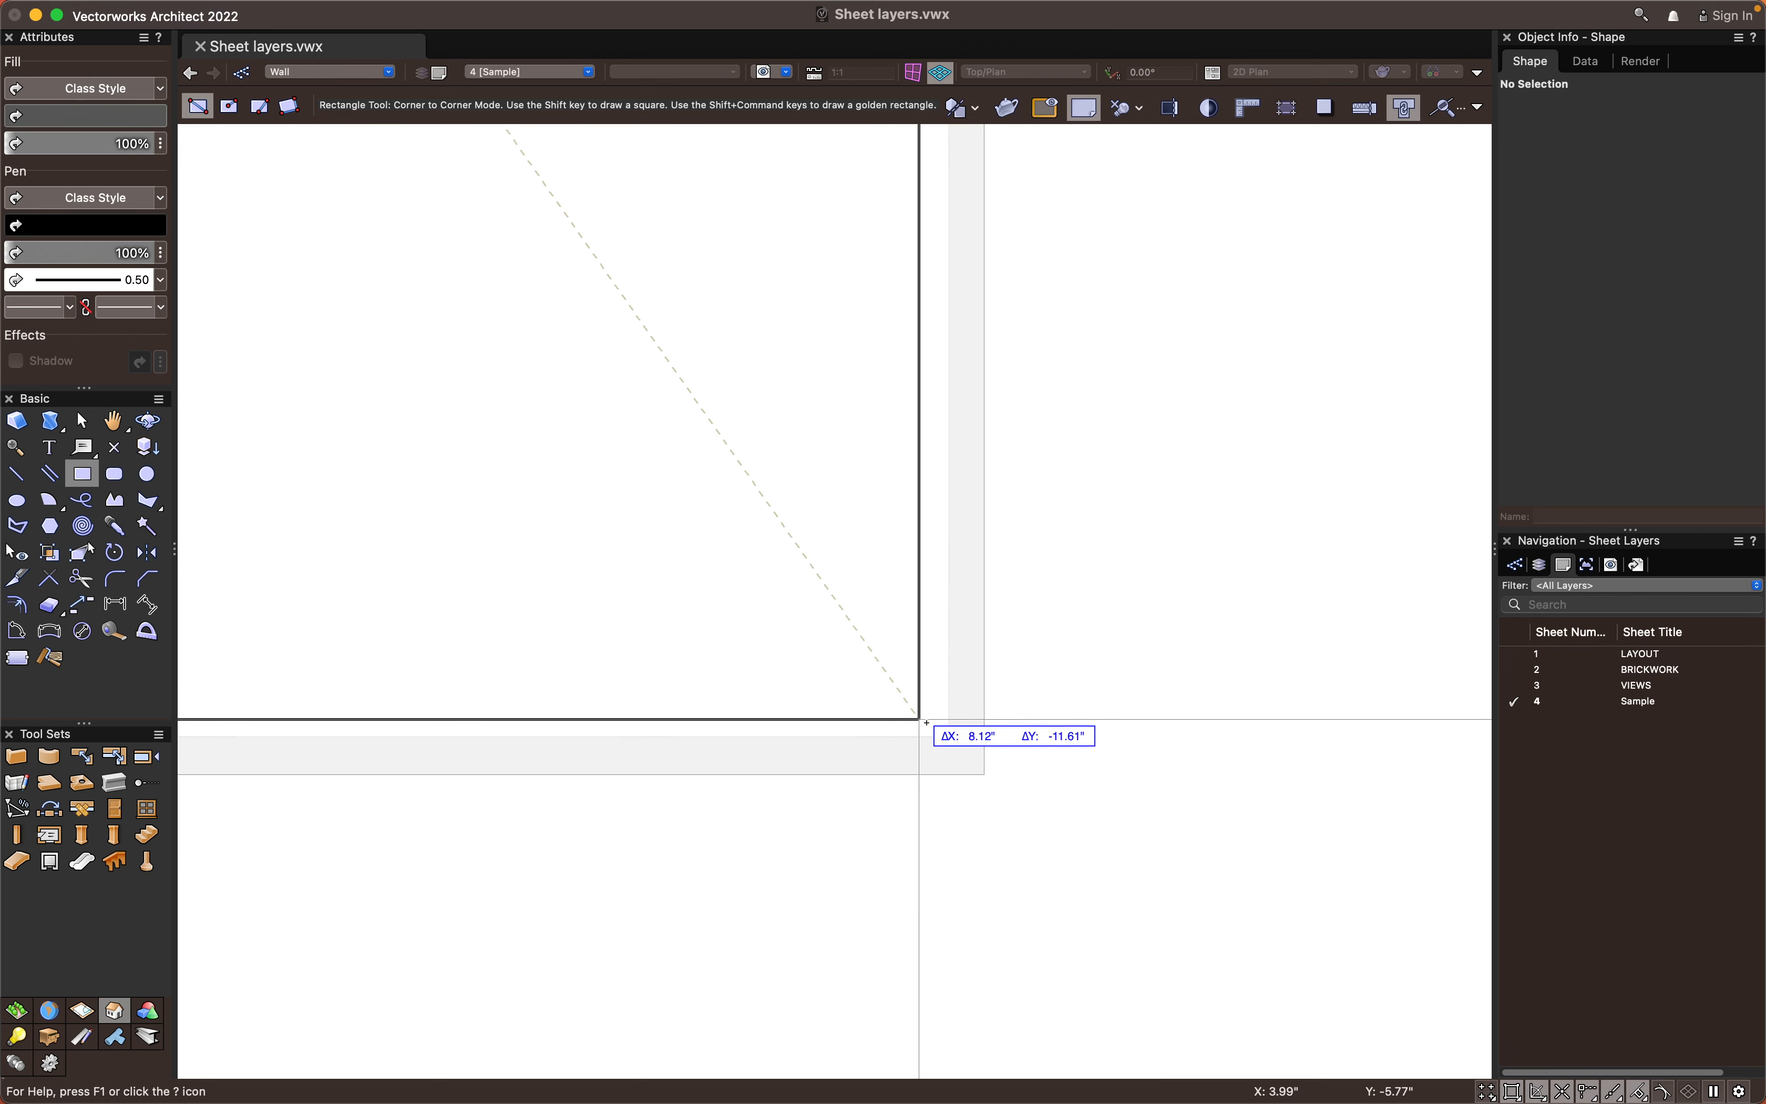
scroll(947, 736, up, 2)
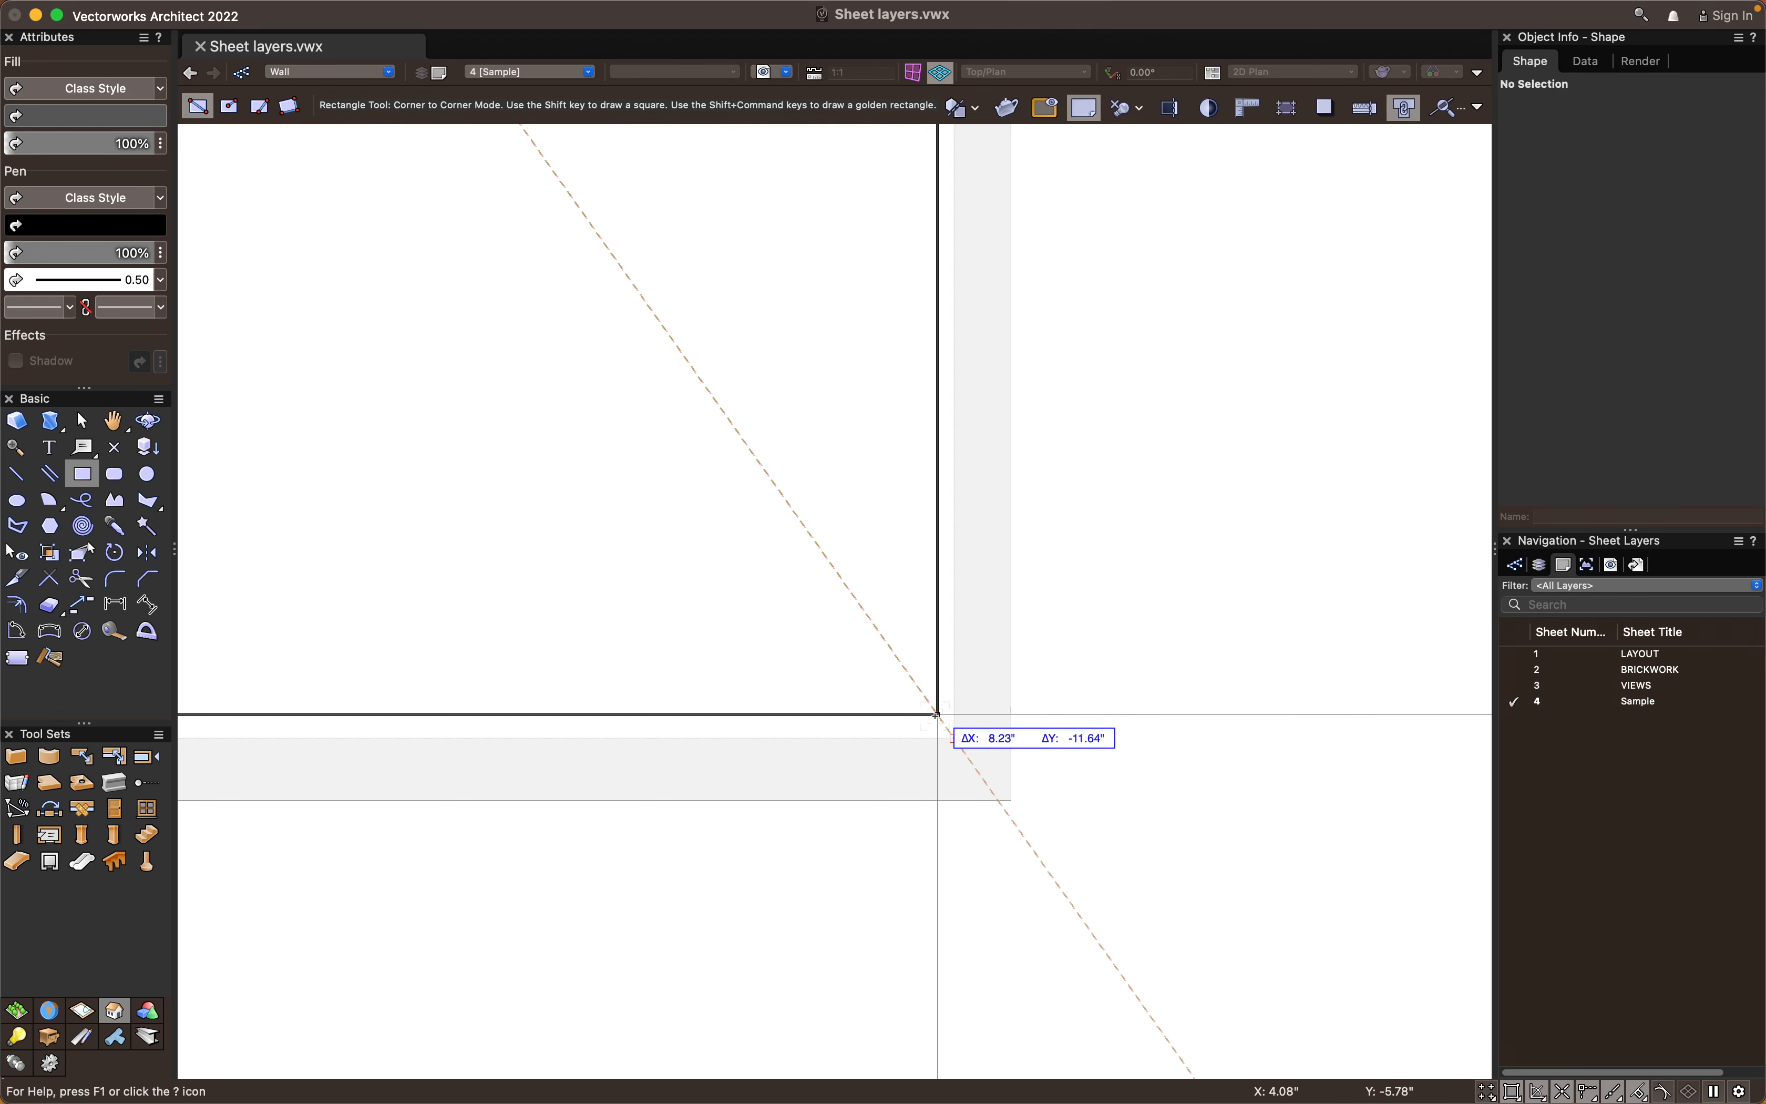
click(954, 737)
scroll(890, 725, down, 1)
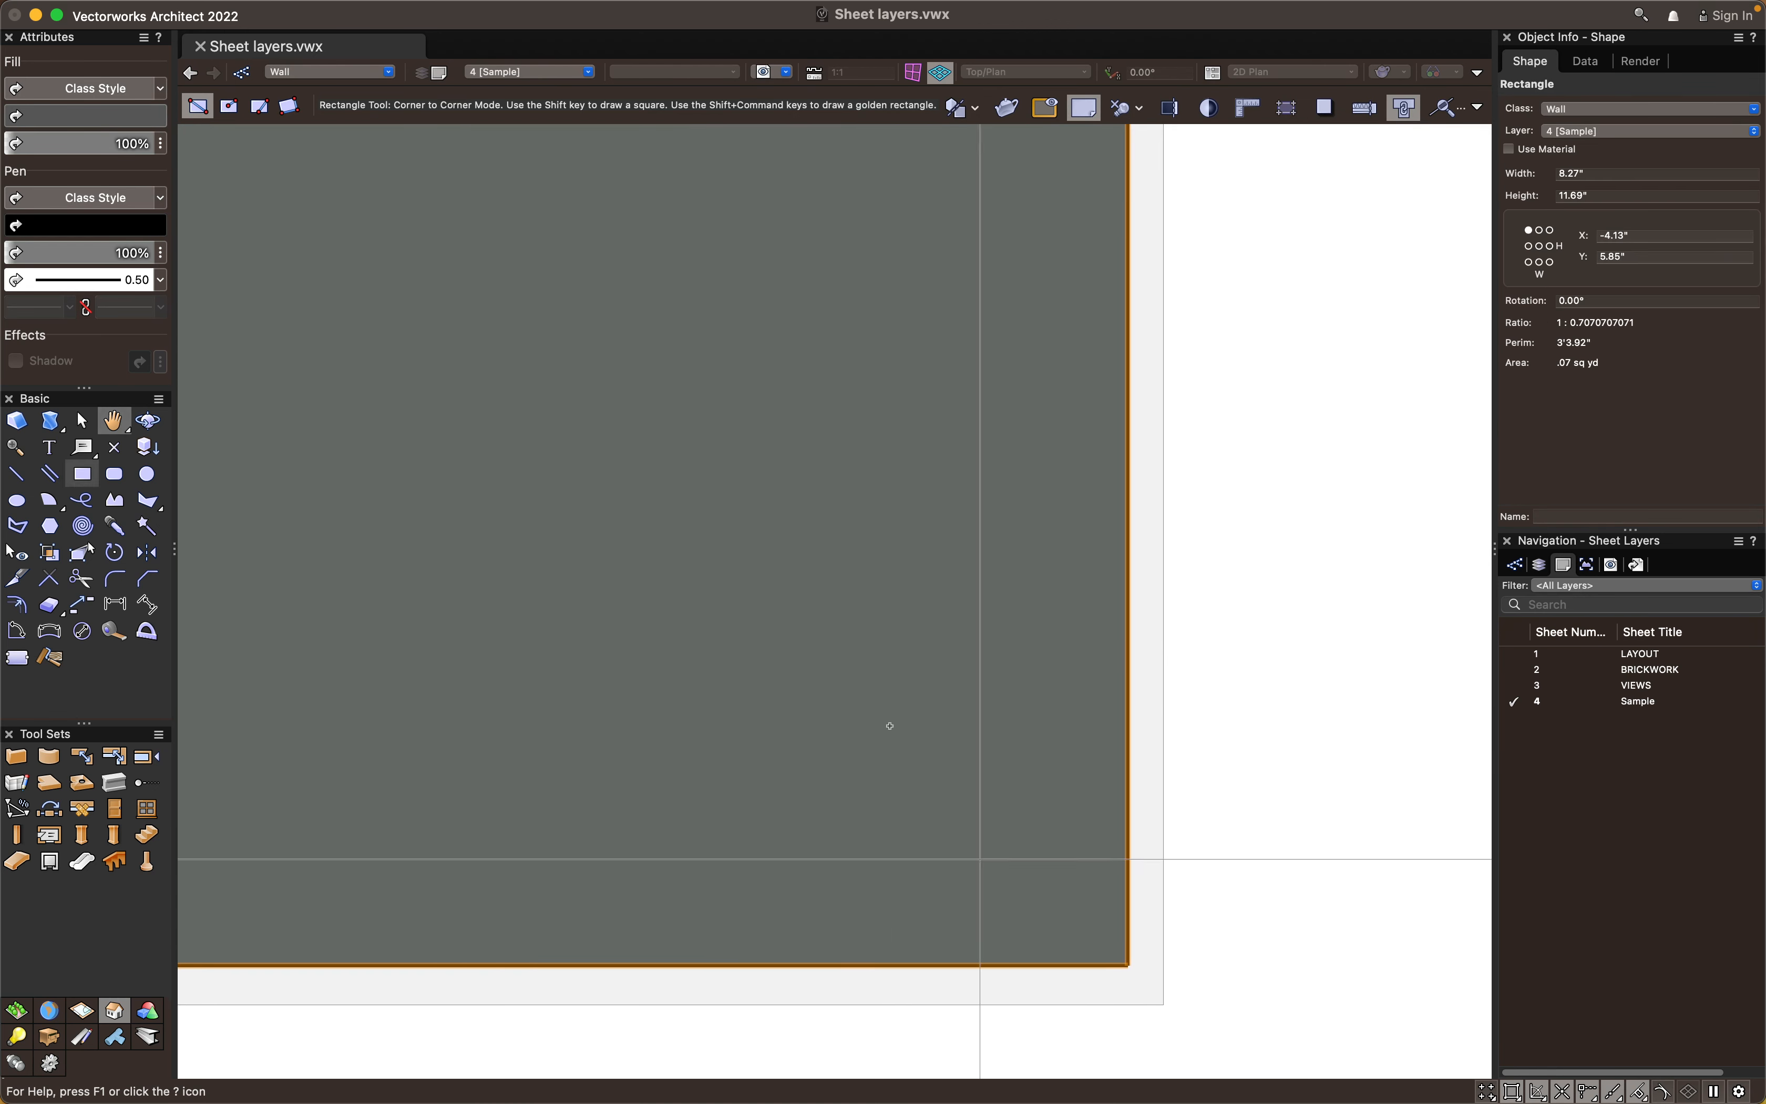
Delete the rectangle from the Sample sheet and return to the Selection tool
scroll(889, 726, down, 5)
middle_drag(890, 726, 1081, 836)
middle_drag(962, 749, 942, 785)
middle_drag(856, 653, 846, 682)
scroll(854, 661, up, 1)
scroll(843, 662, down, 1)
key(Delete)
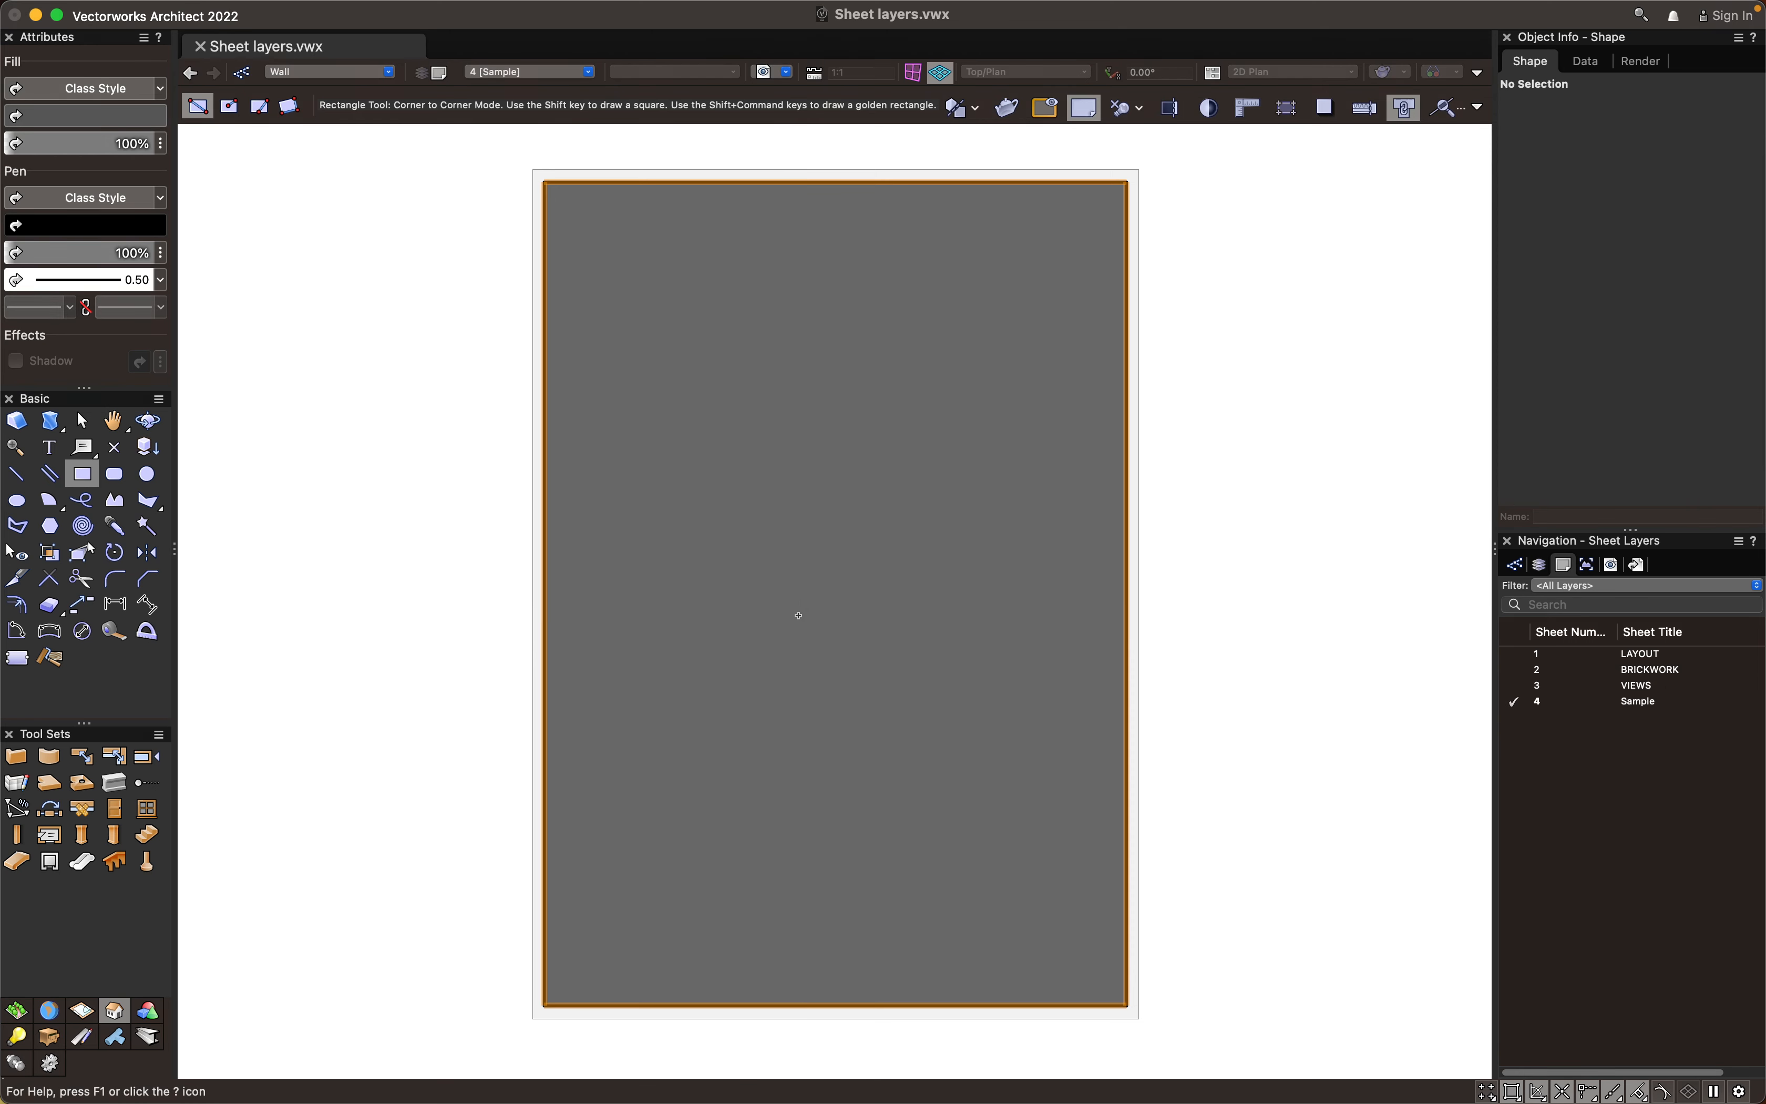
key(x)
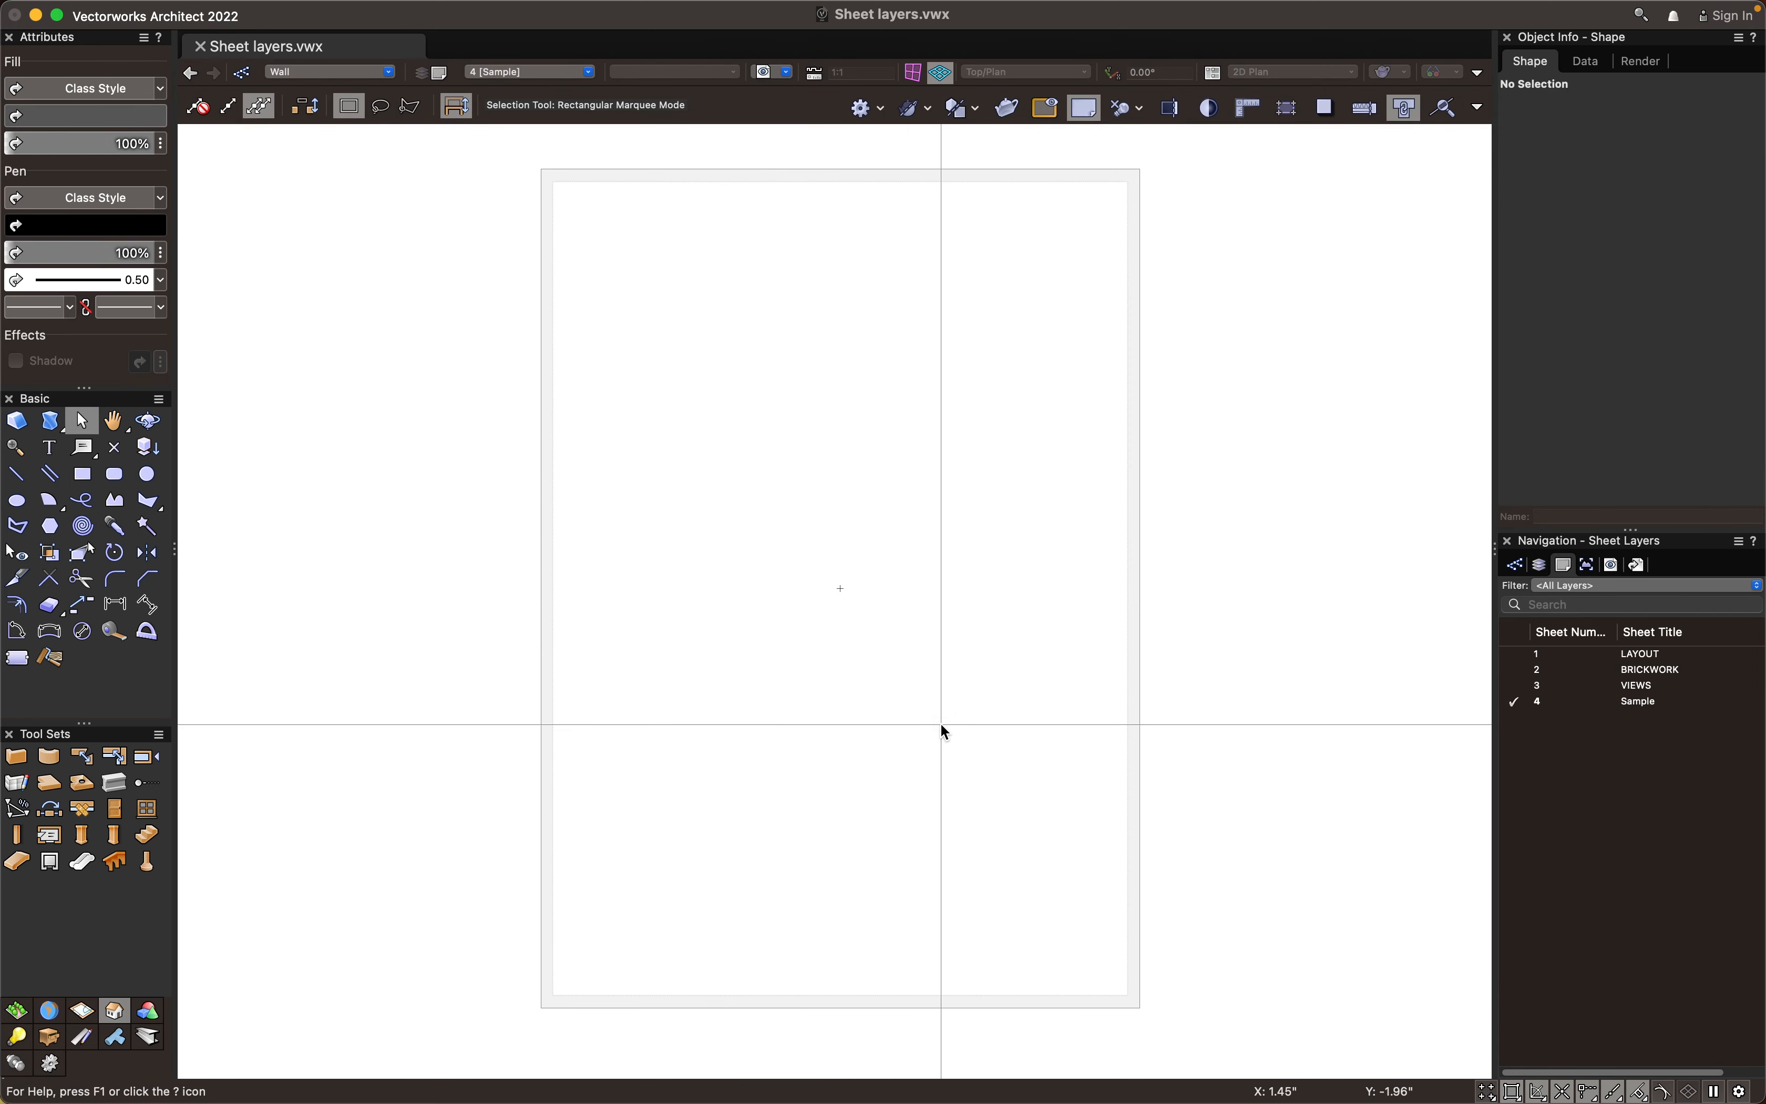
middle_drag(1015, 689, 1017, 696)
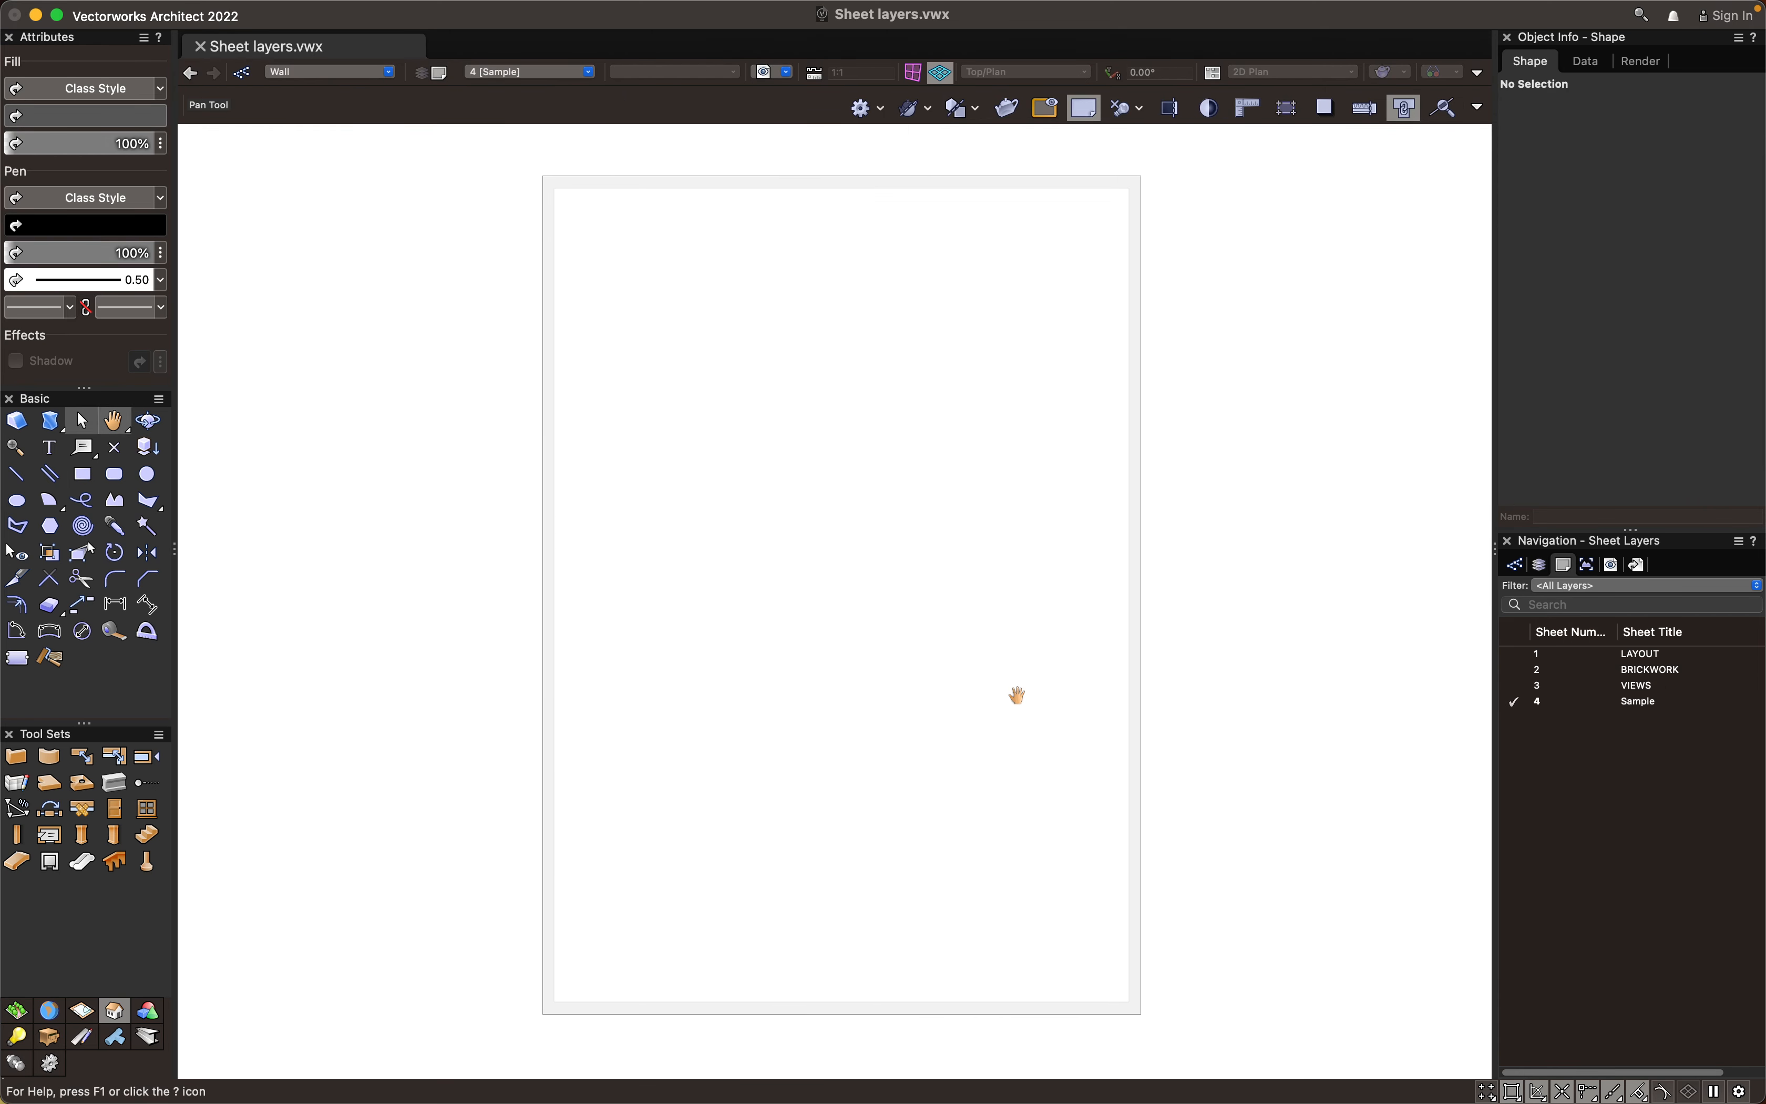
Make Design Layer-1 the active layer and bring the empty area beside the existing page into view
click(1534, 564)
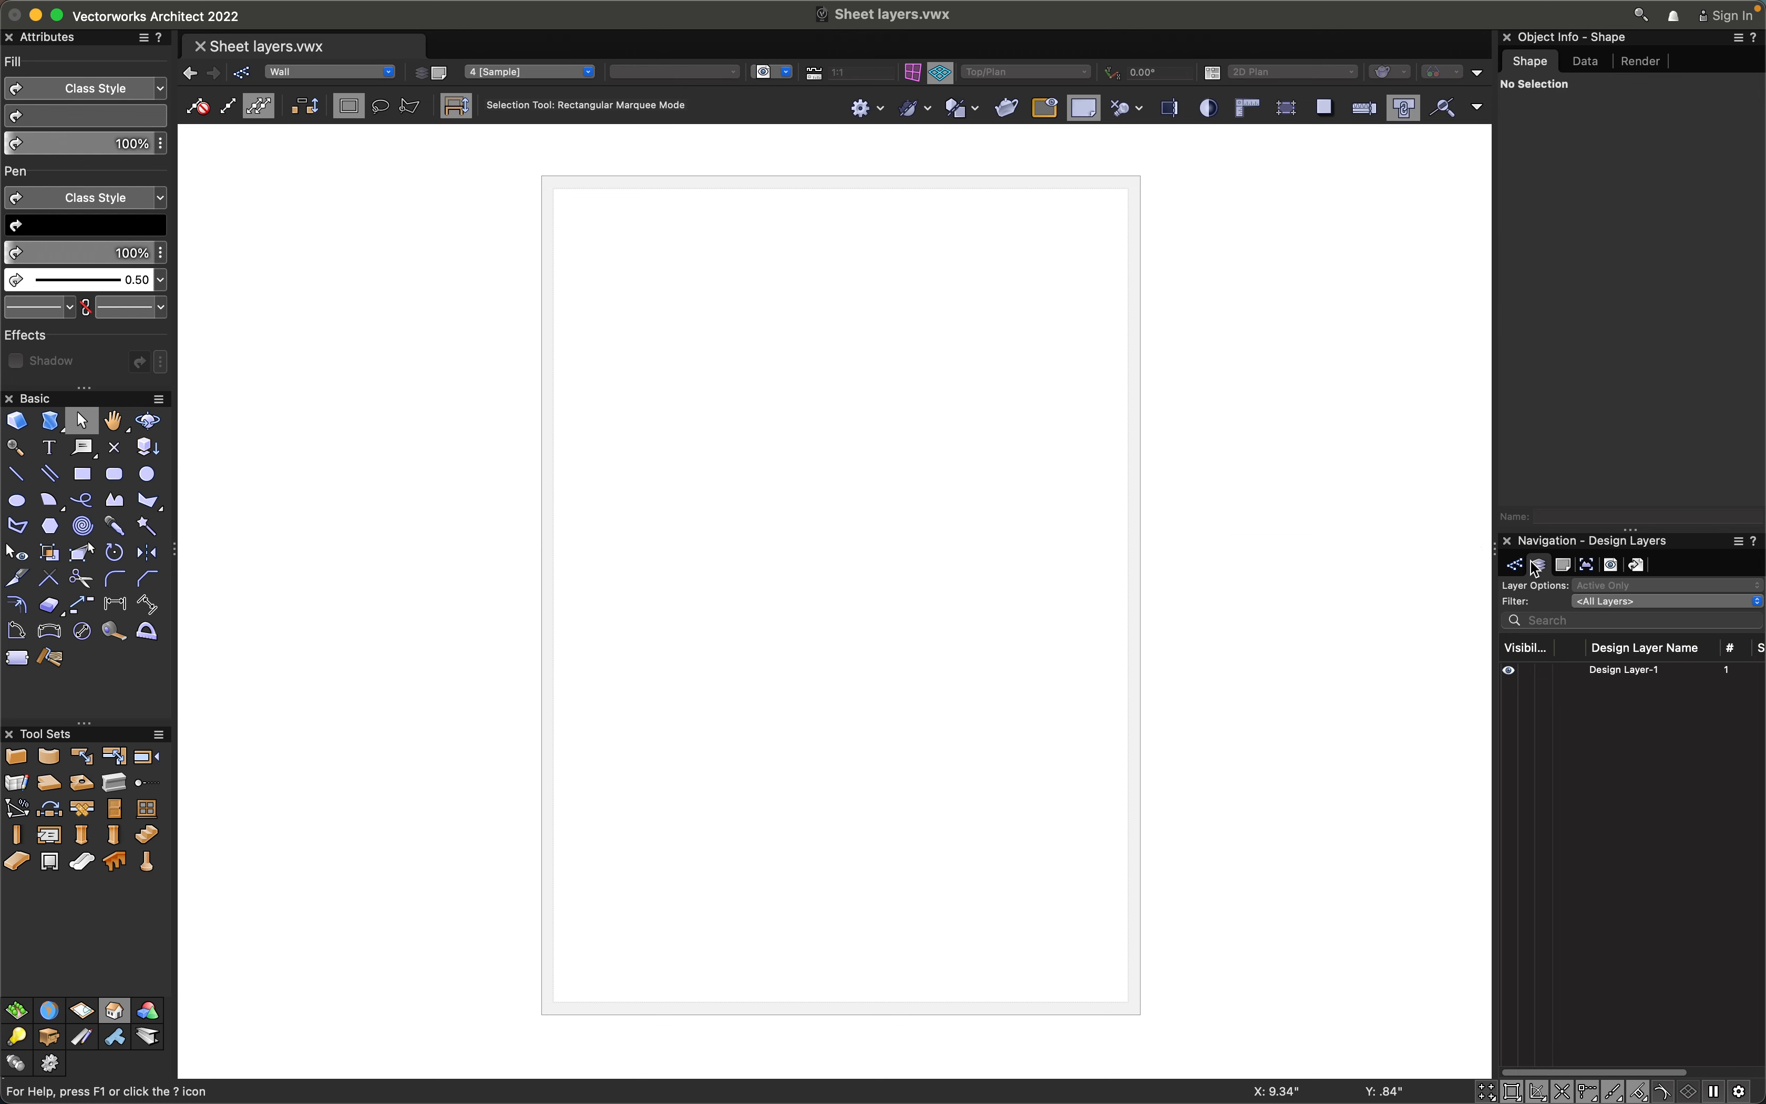
click(1568, 669)
scroll(874, 780, down, 2)
scroll(954, 749, up, 6)
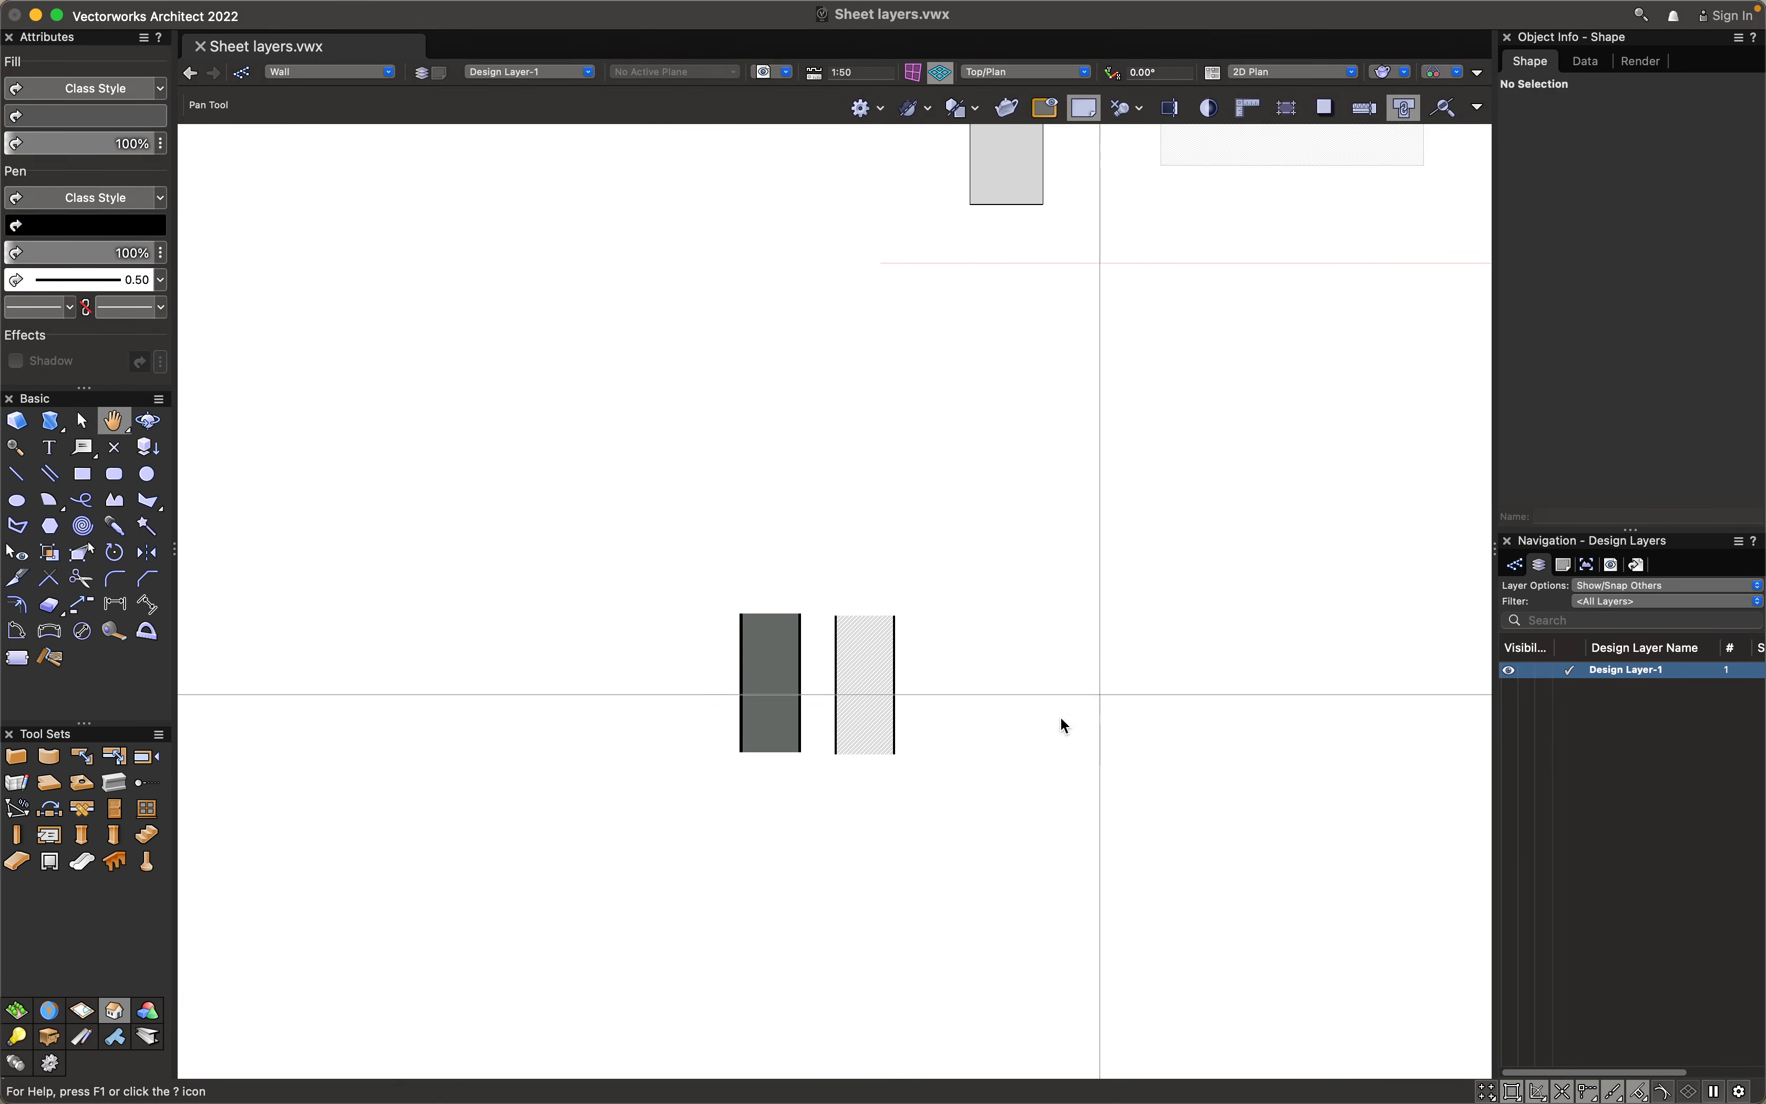
scroll(756, 781, down, 2)
middle_drag(716, 768, 477, 706)
scroll(708, 729, down, 3)
middle_drag(705, 729, 335, 717)
middle_drag(958, 768, 567, 749)
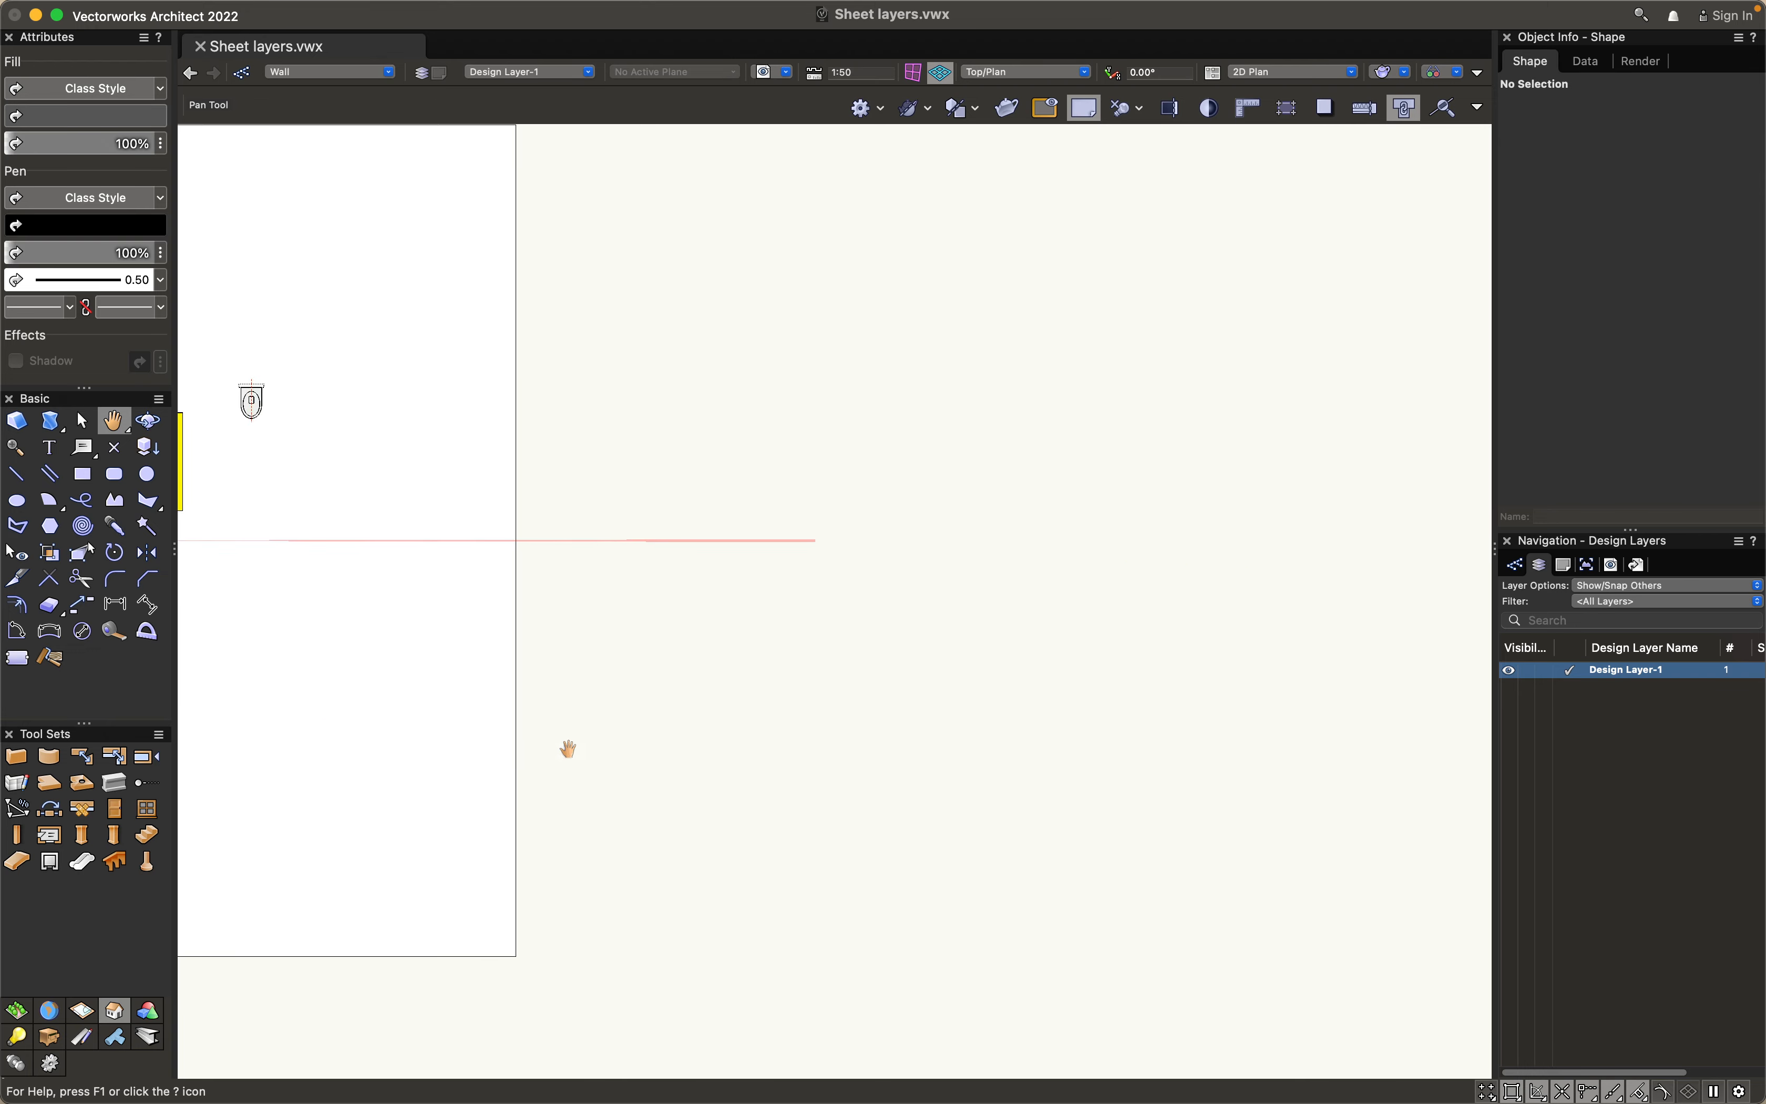
Draw a closed, nearly square room with the Wall tool beside the page, about 18'5 1/2" wide inside
key(9)
click(699, 653)
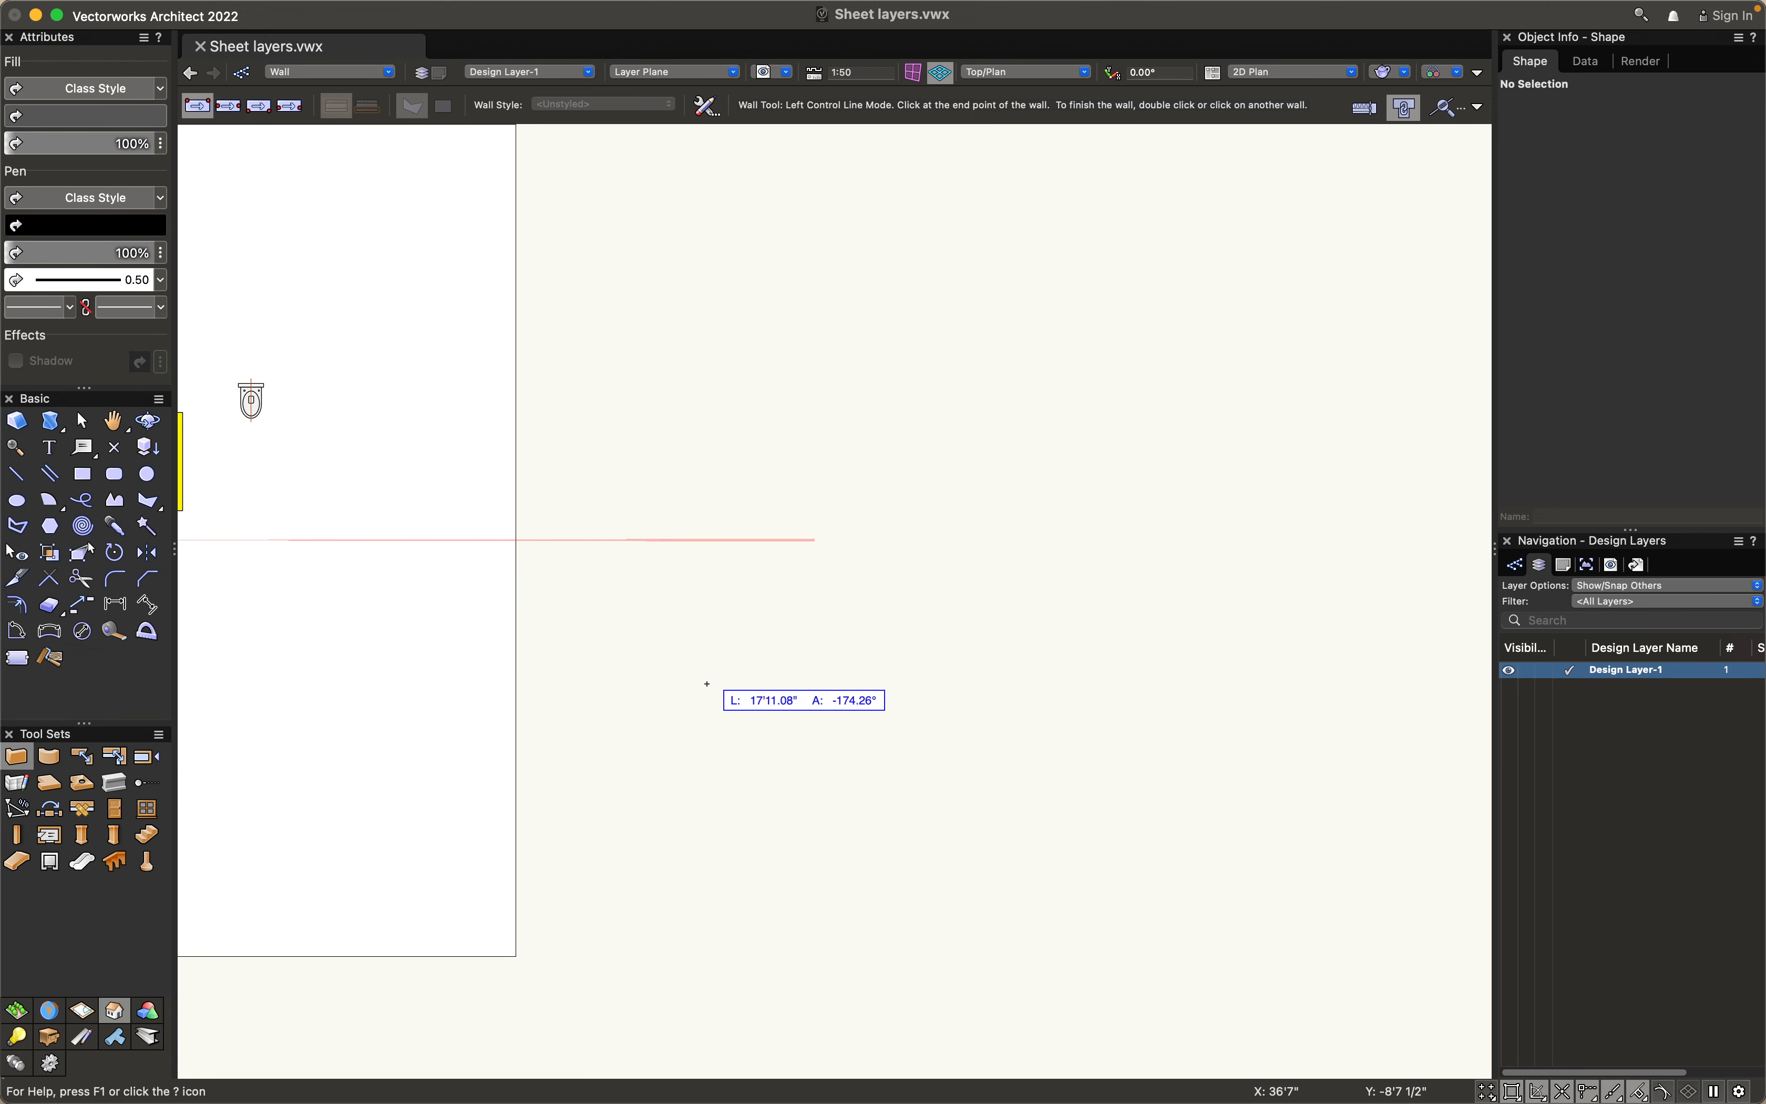
click(699, 956)
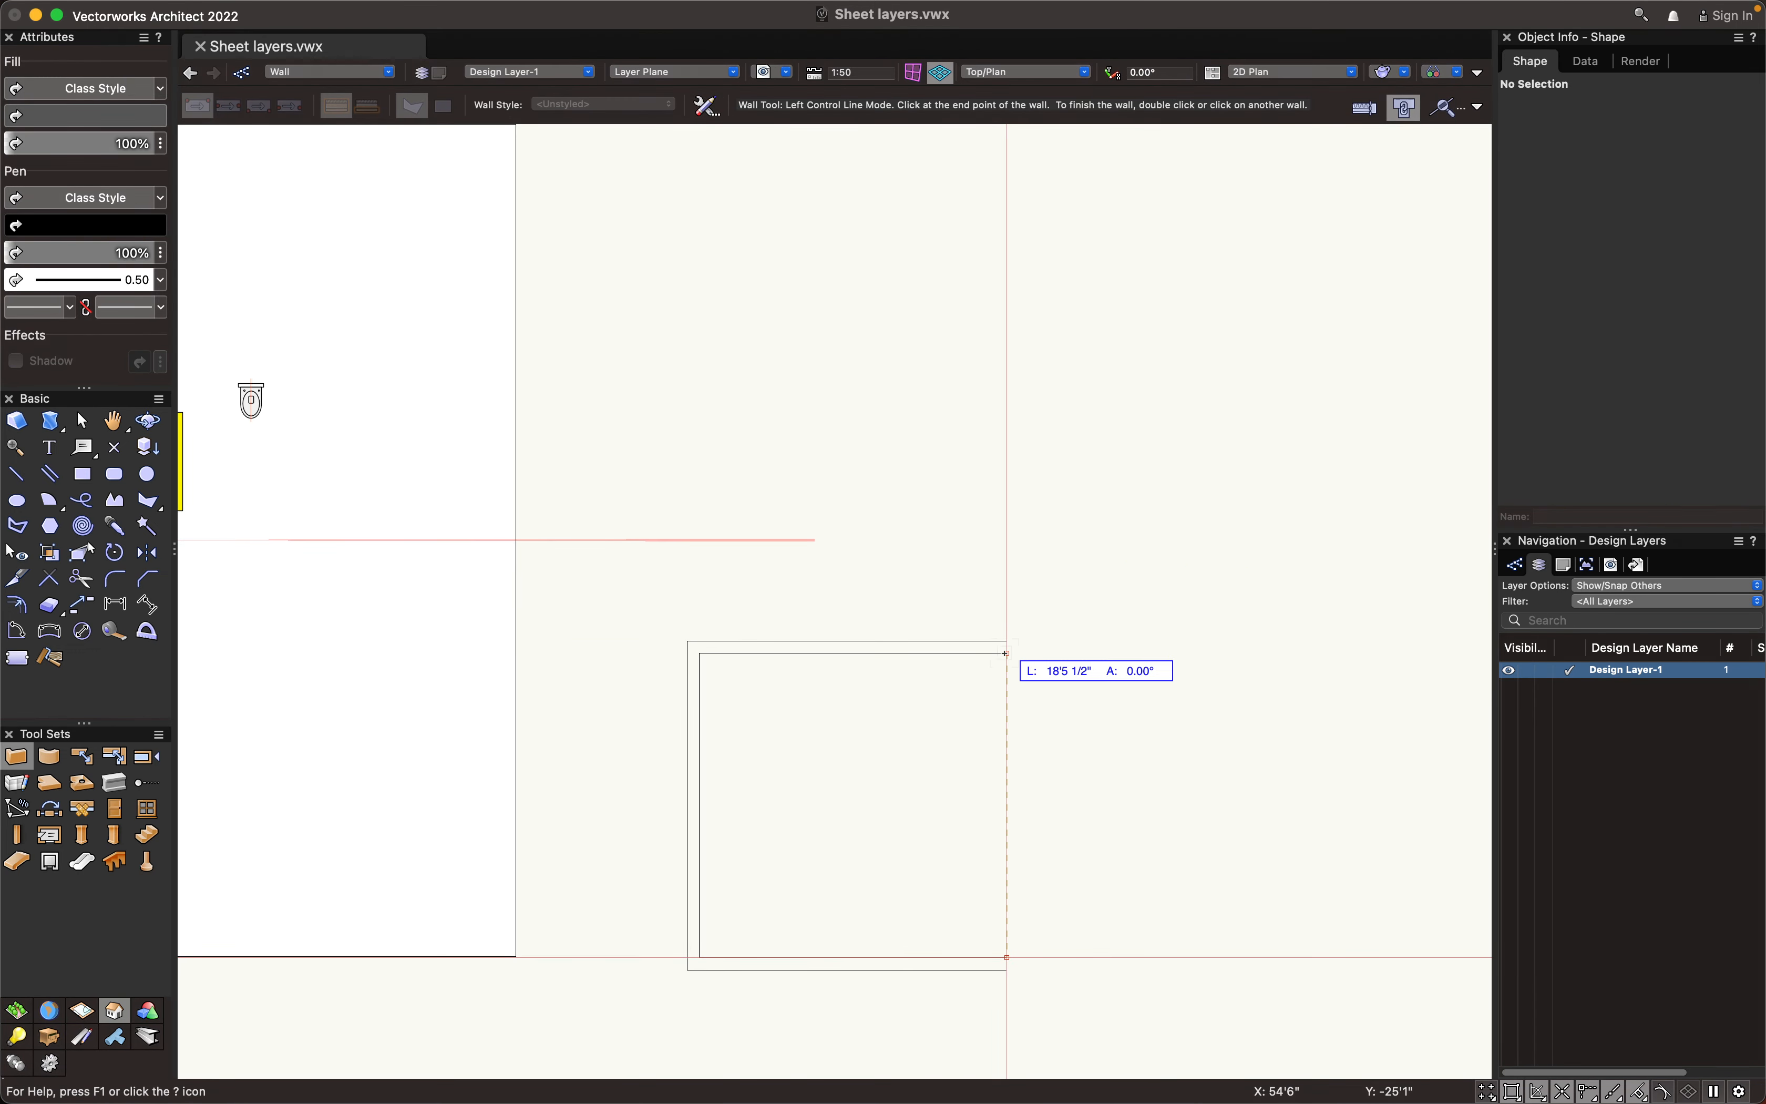
shift+click(1007, 653)
click(1007, 653)
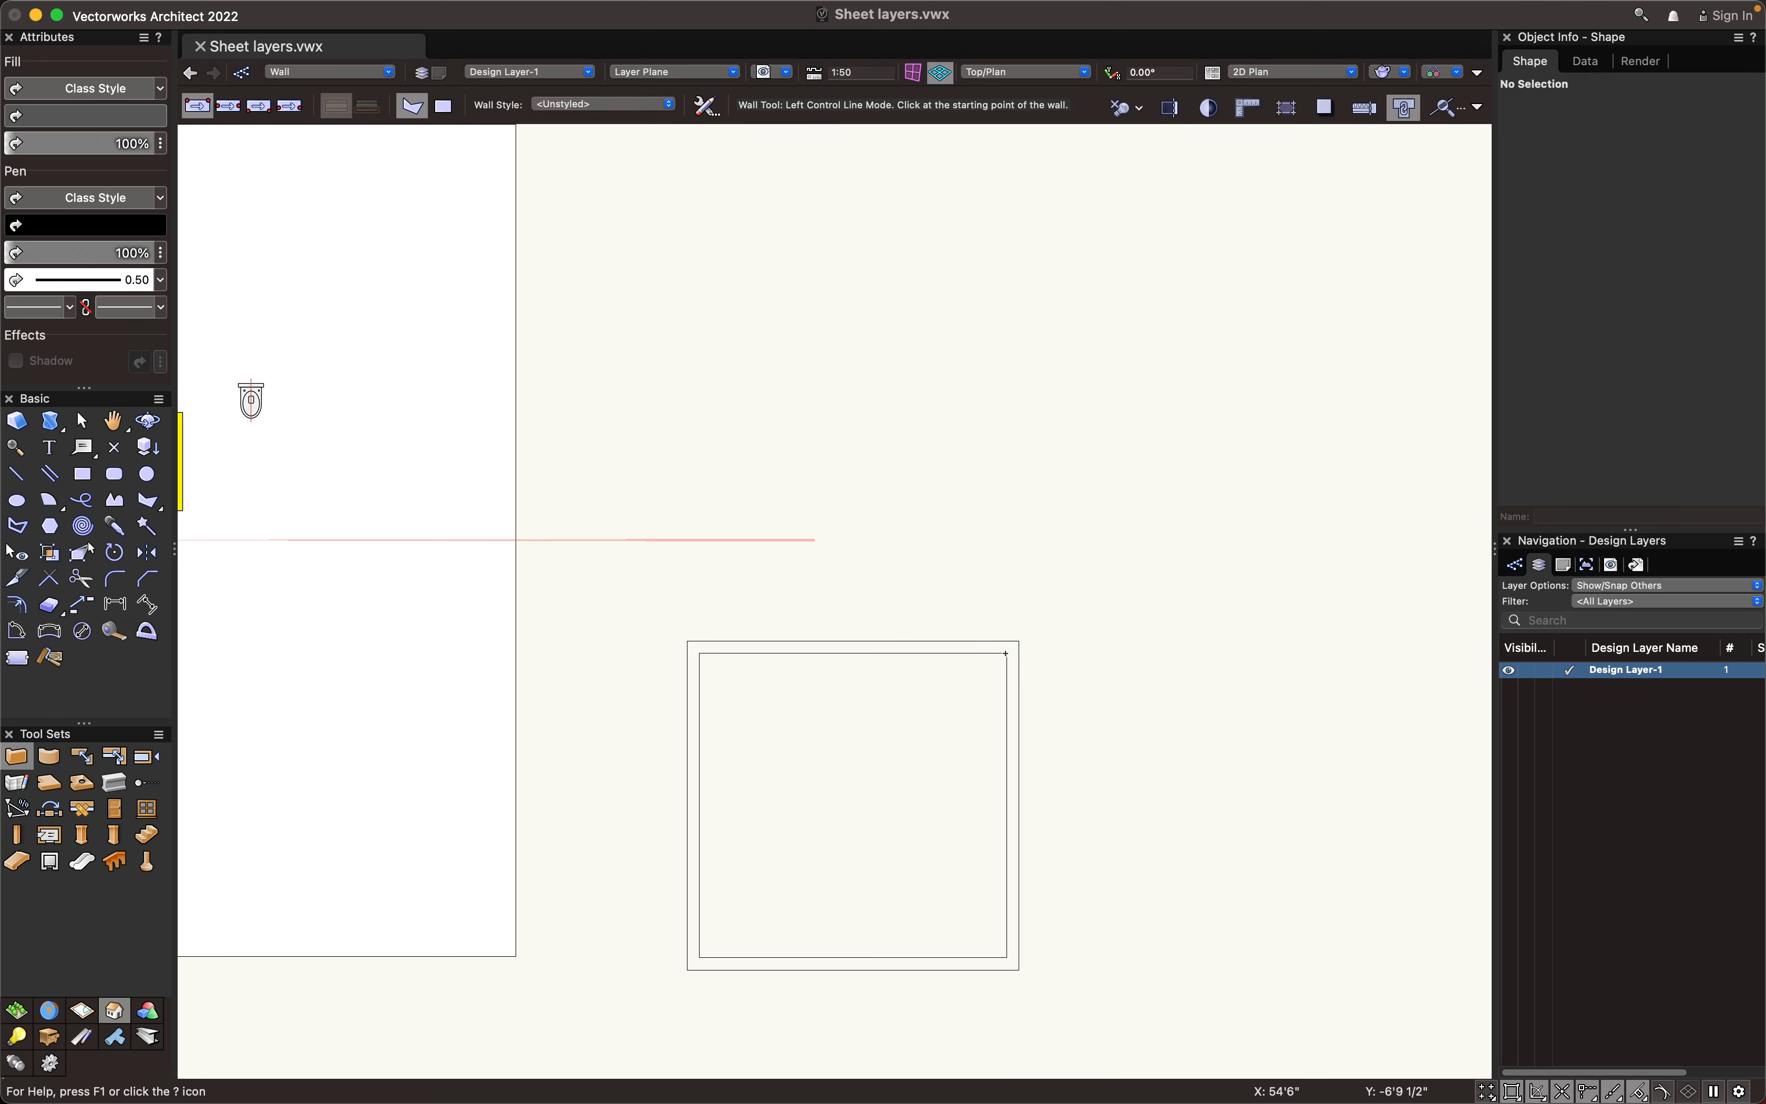
Place a copy of the bed group inside the new room, near its left wall
scroll(825, 850, up, 3)
middle_drag(896, 830, 1073, 744)
scroll(1054, 744, down, 5)
scroll(1214, 755, up, 1)
drag(360, 452, 978, 723)
scroll(978, 719, up, 8)
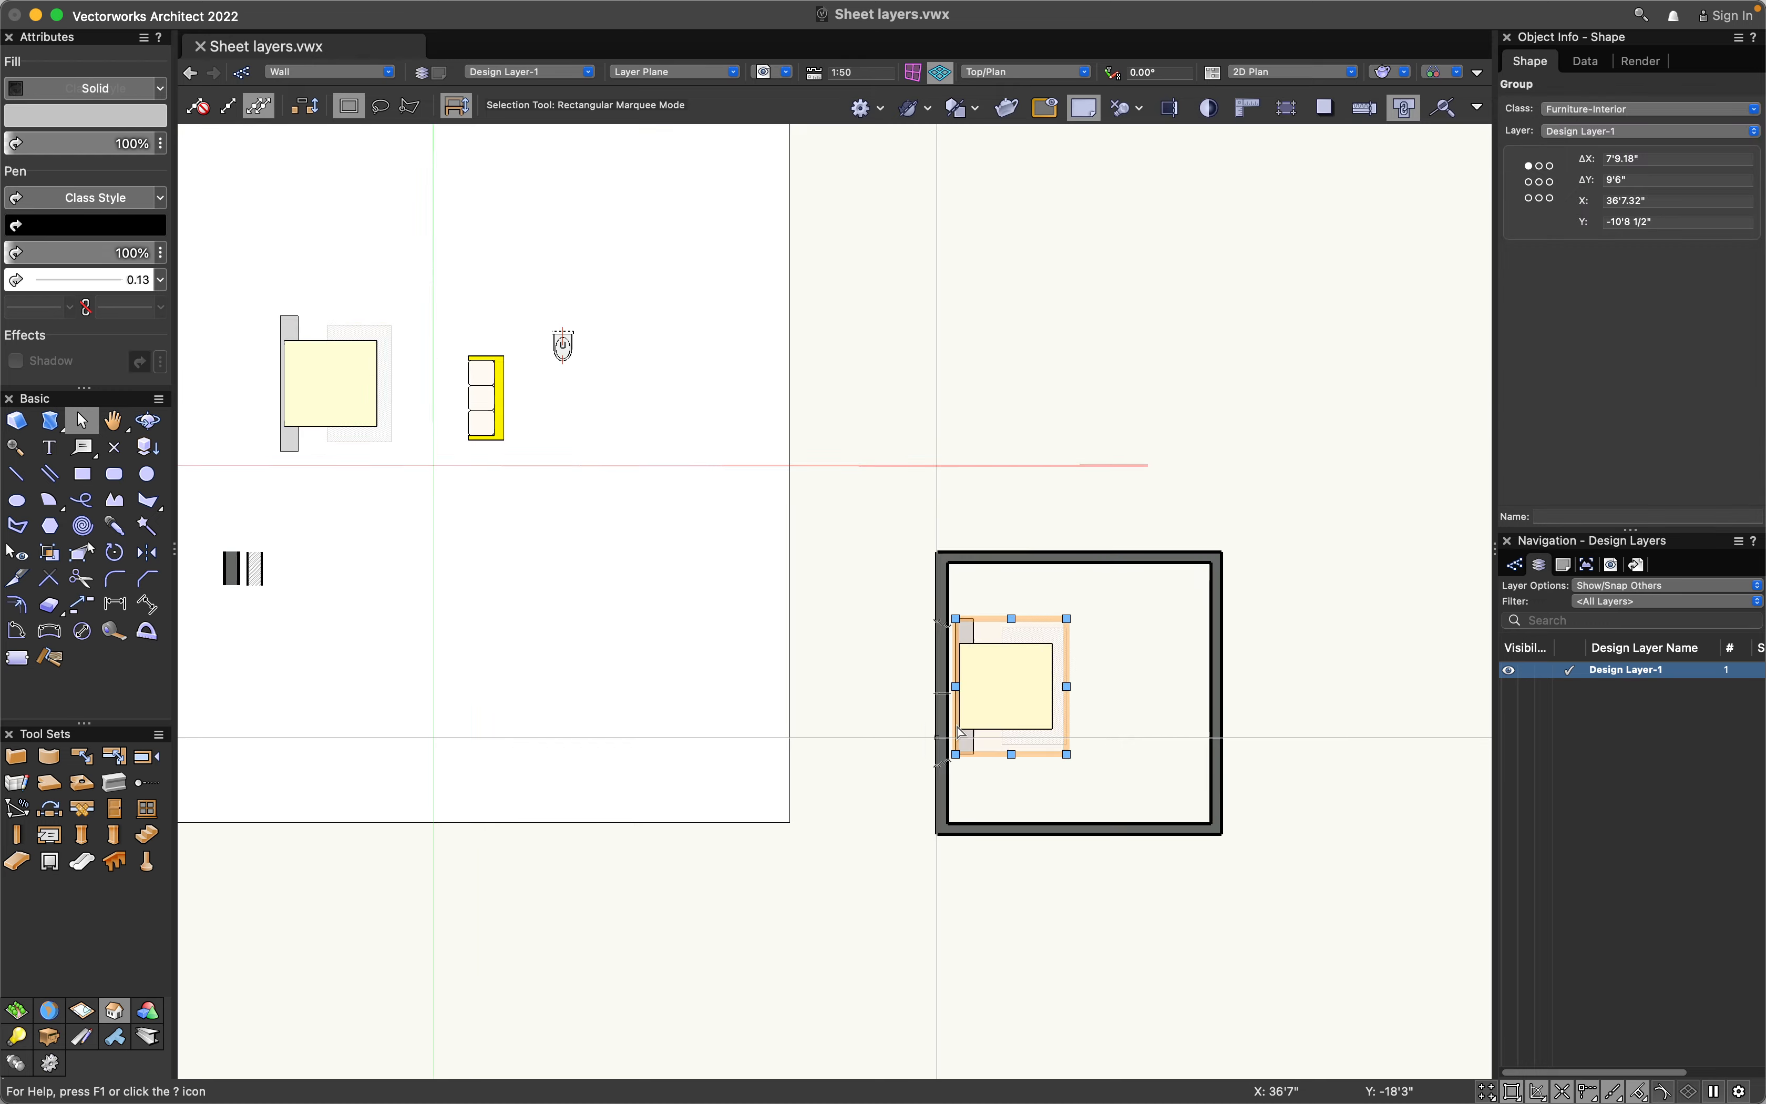
Move the copied bed group so its headboard side sits against the inner face of the room's left wall
click(903, 605)
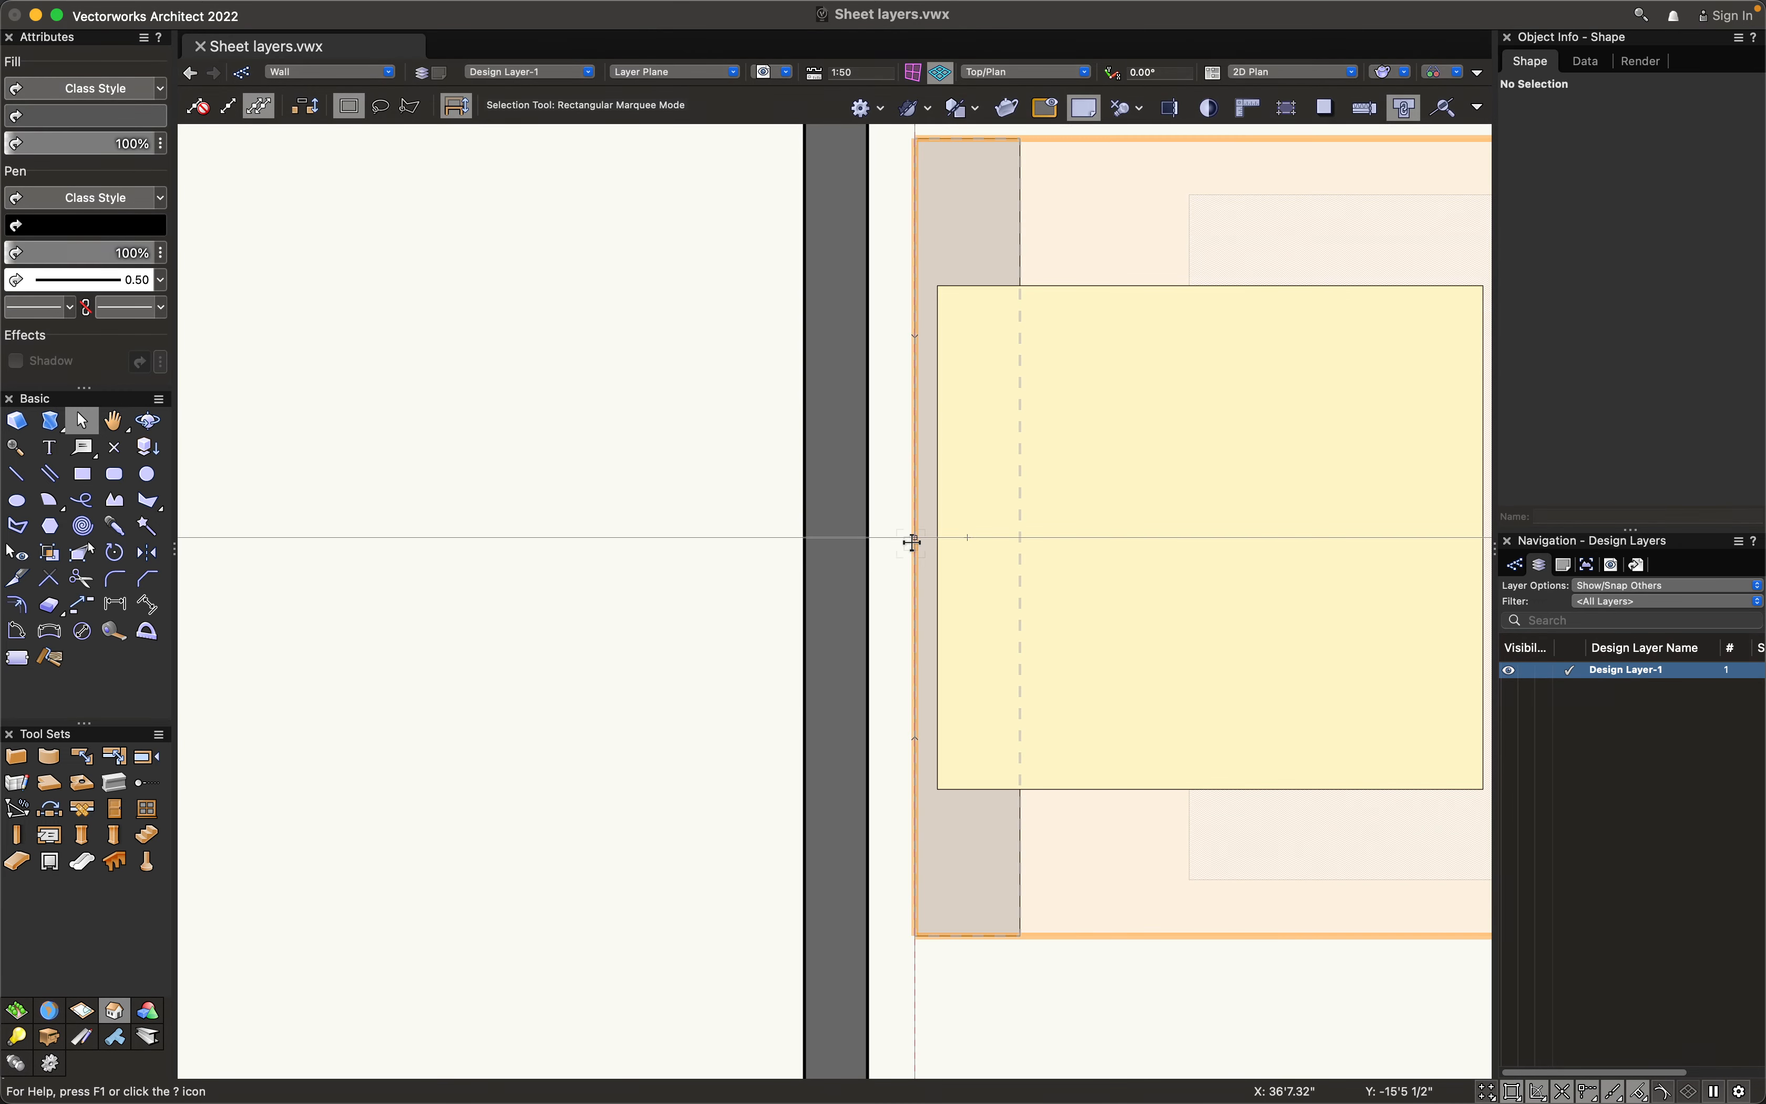
drag(911, 540, 868, 601)
scroll(868, 657, down, 5)
middle_drag(869, 661, 744, 665)
click(1052, 859)
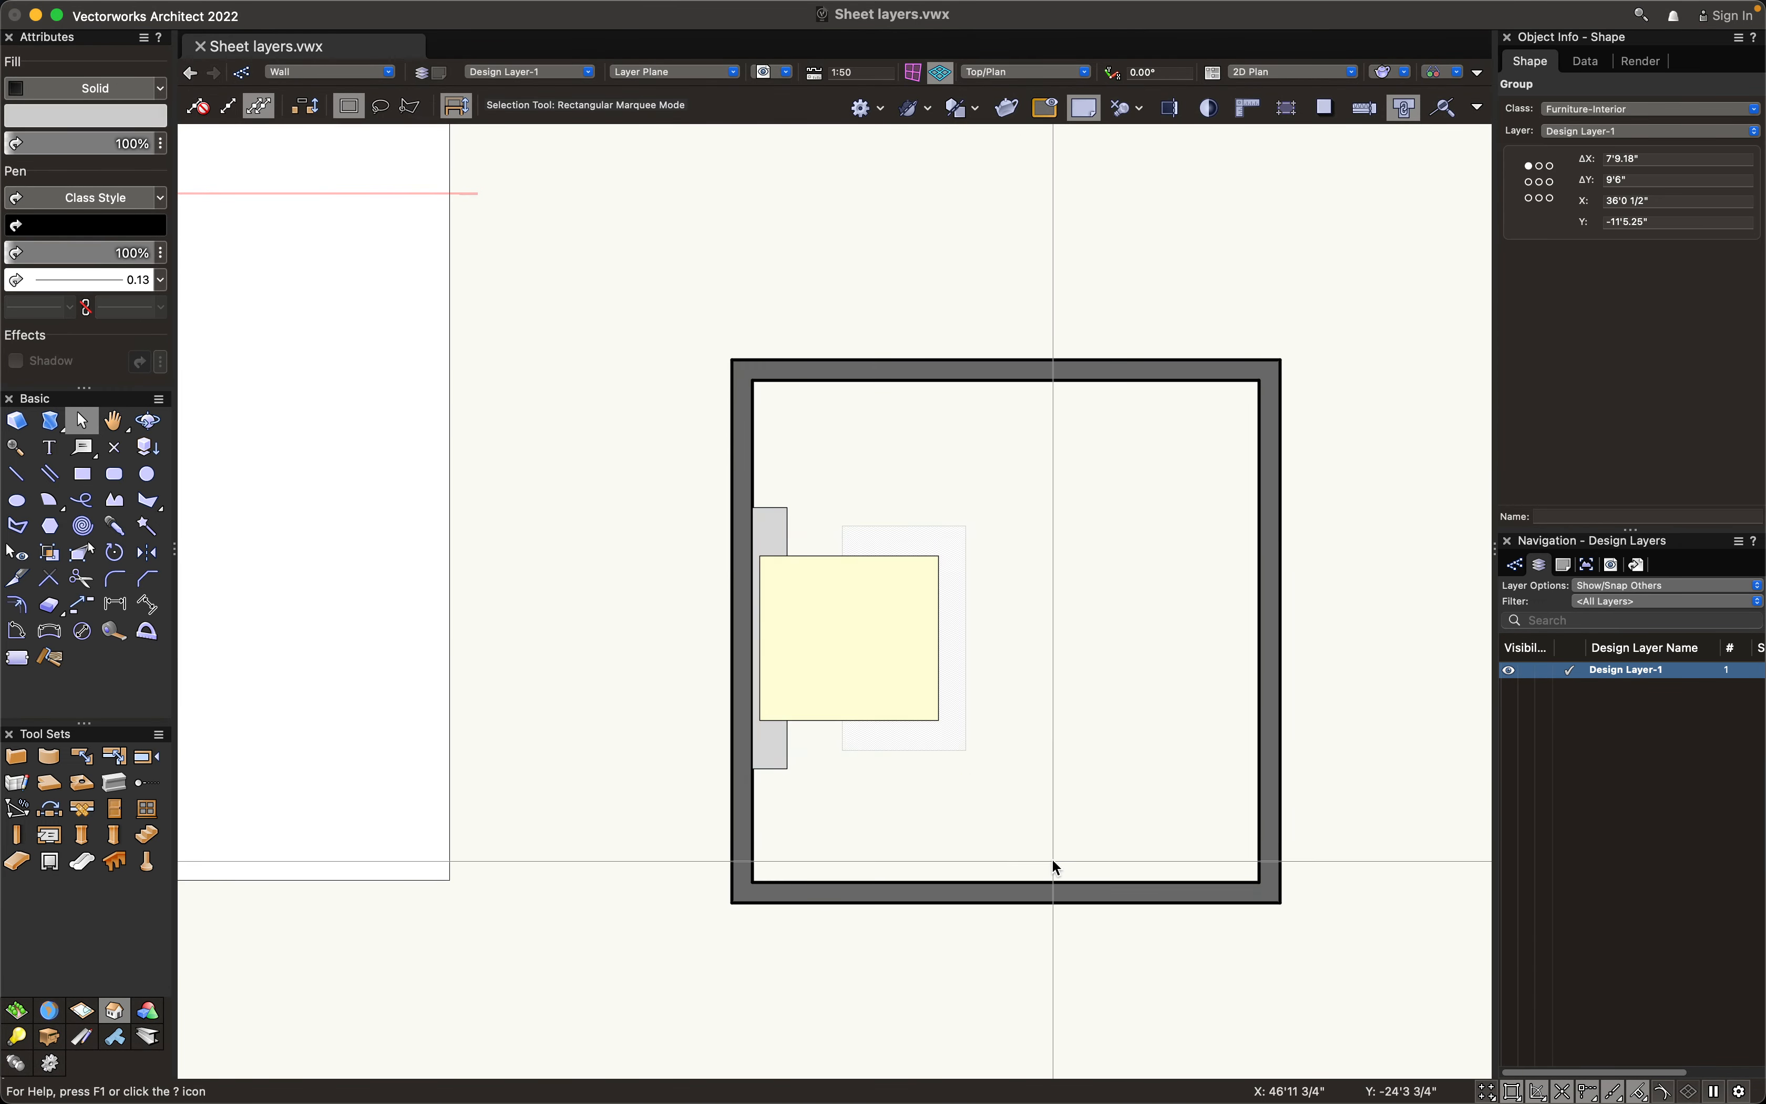
Insert a door near the right end of the room's upper wall, hinged on its right and swinging into the room
scroll(1052, 860, down, 2)
mouse_move(1035, 805)
middle_down()
mouse_move(1024, 834)
mouse_move(1013, 816)
middle_up()
key(x)
scroll(1066, 691, up, 5)
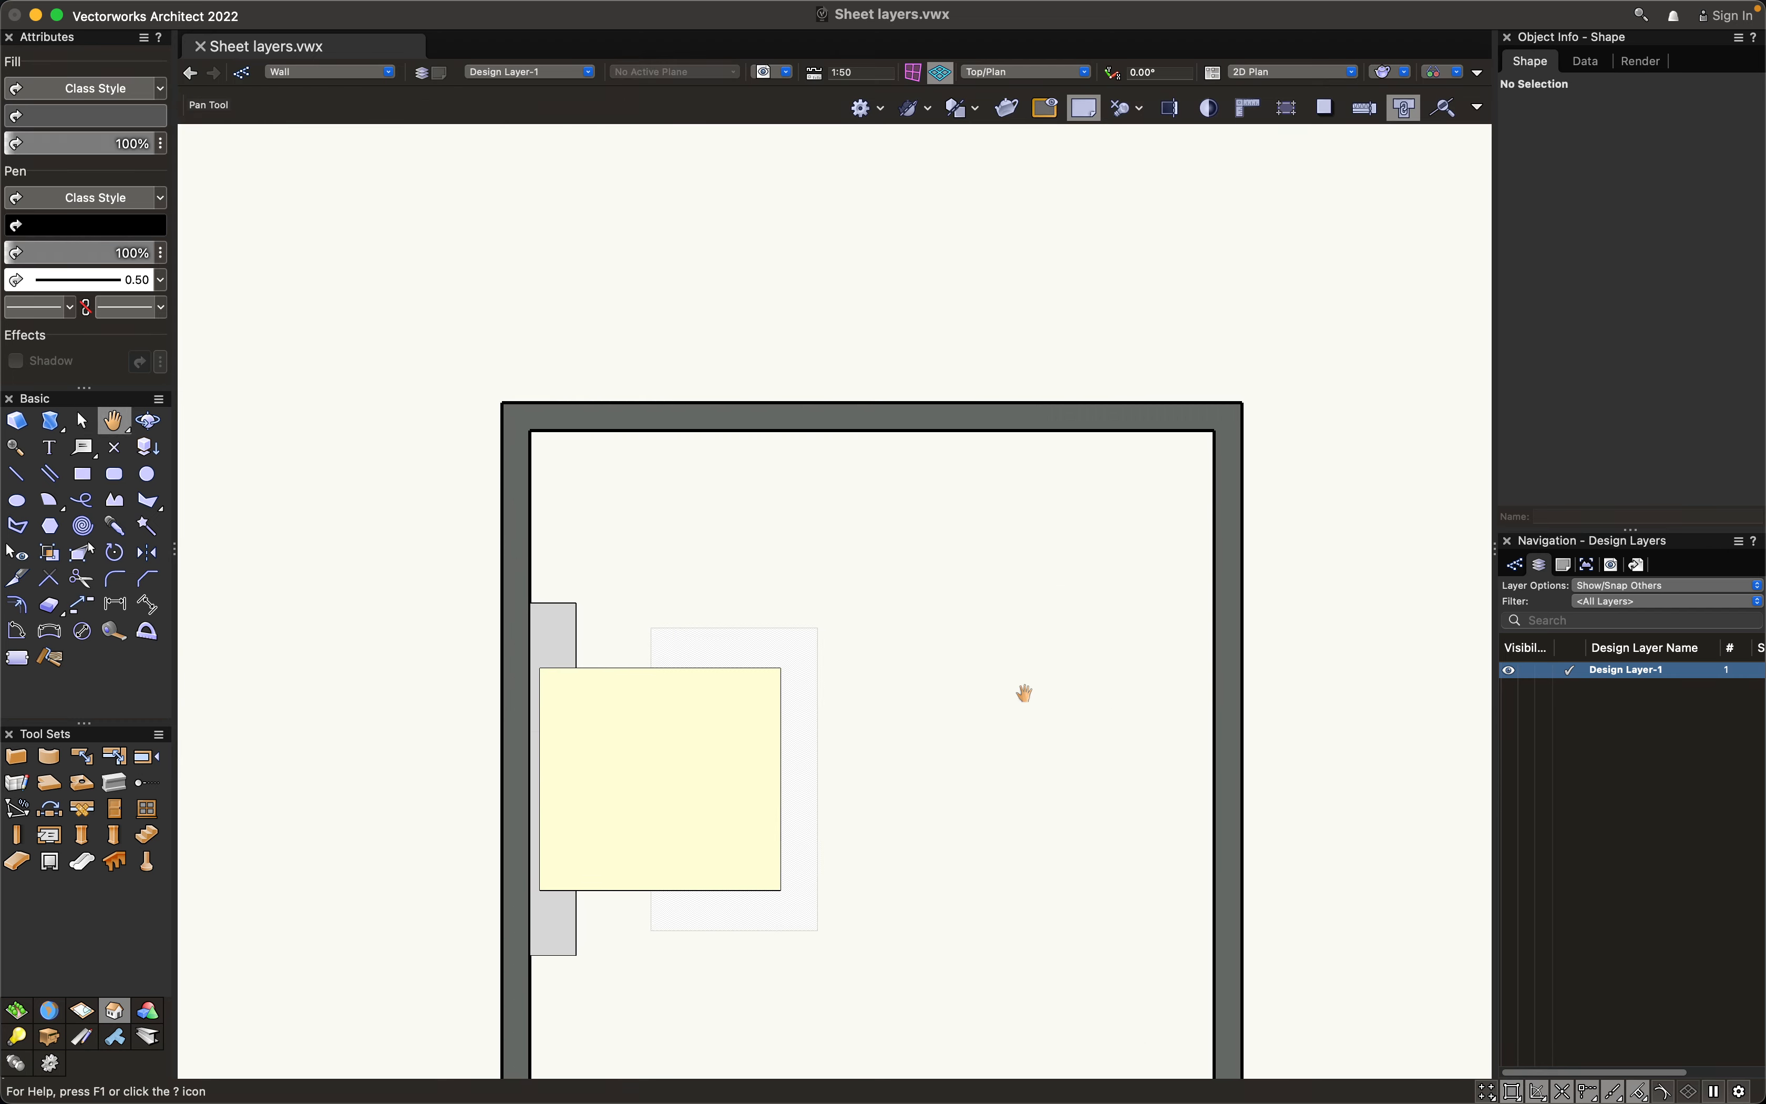
key(alt+shift+d)
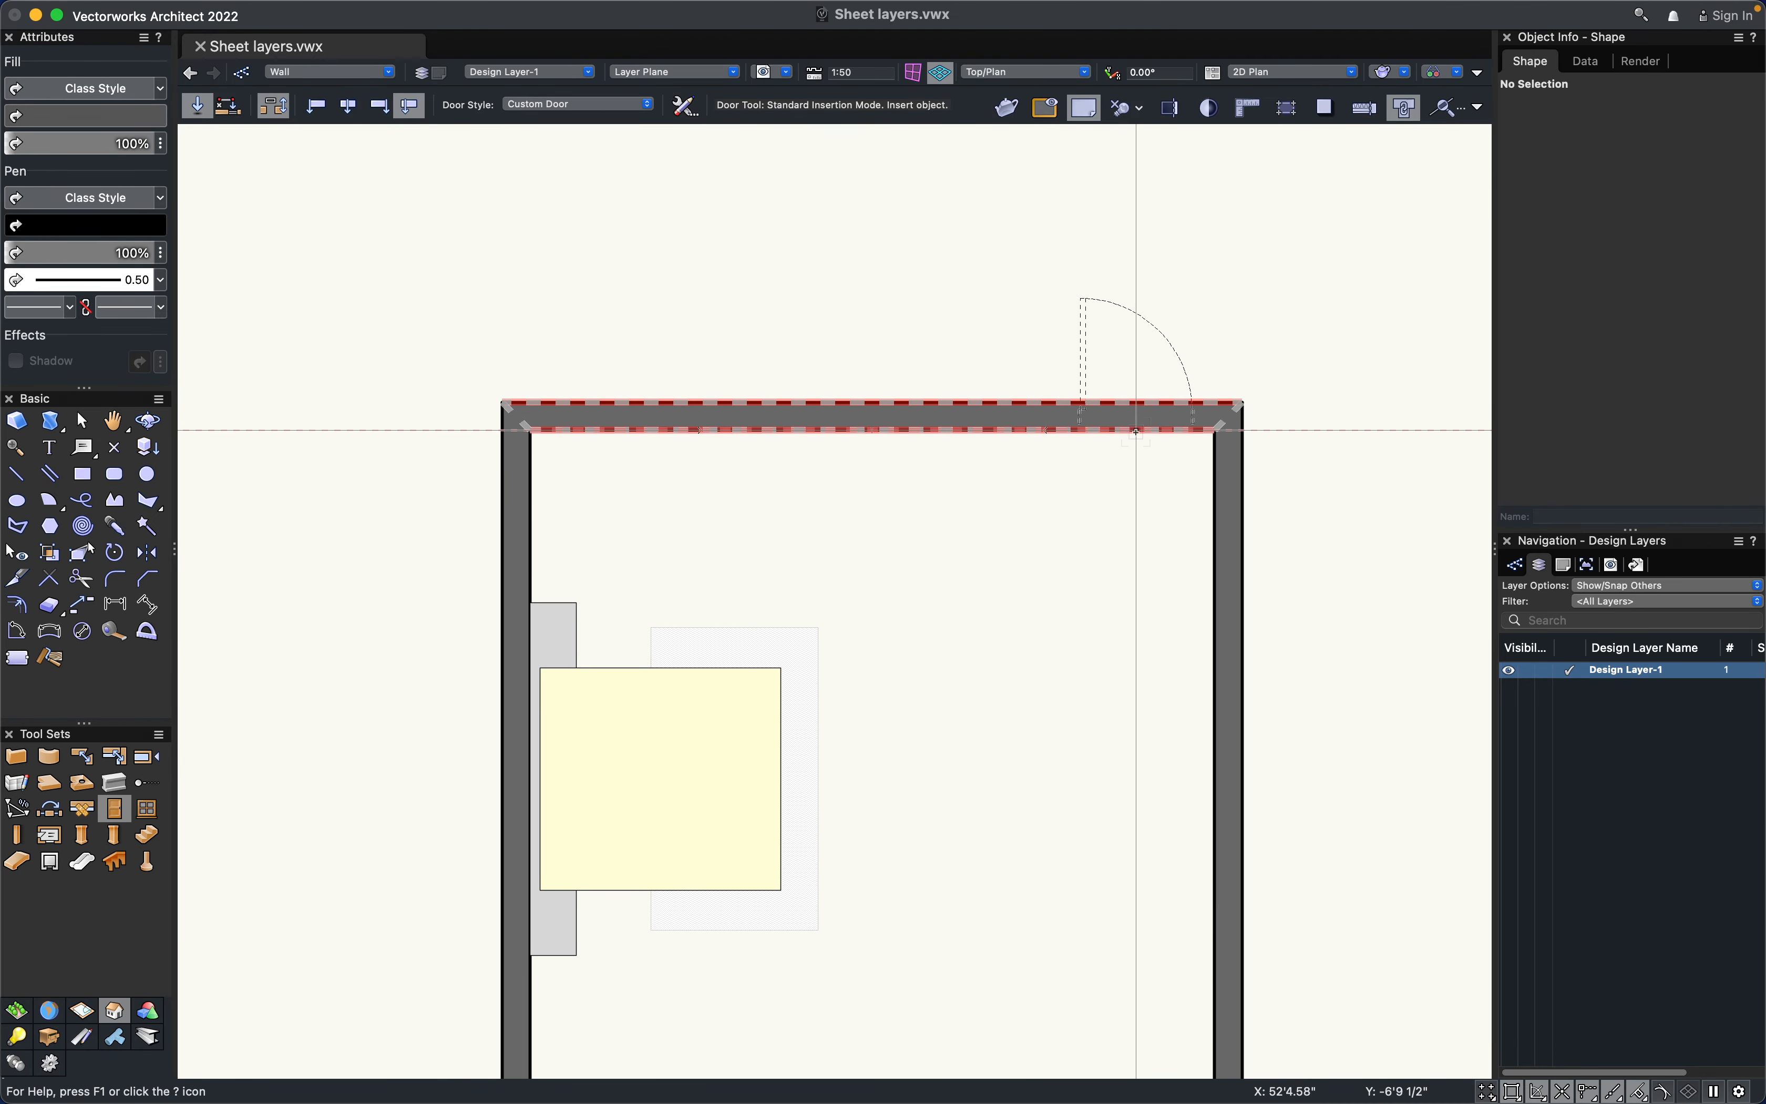
click(1144, 430)
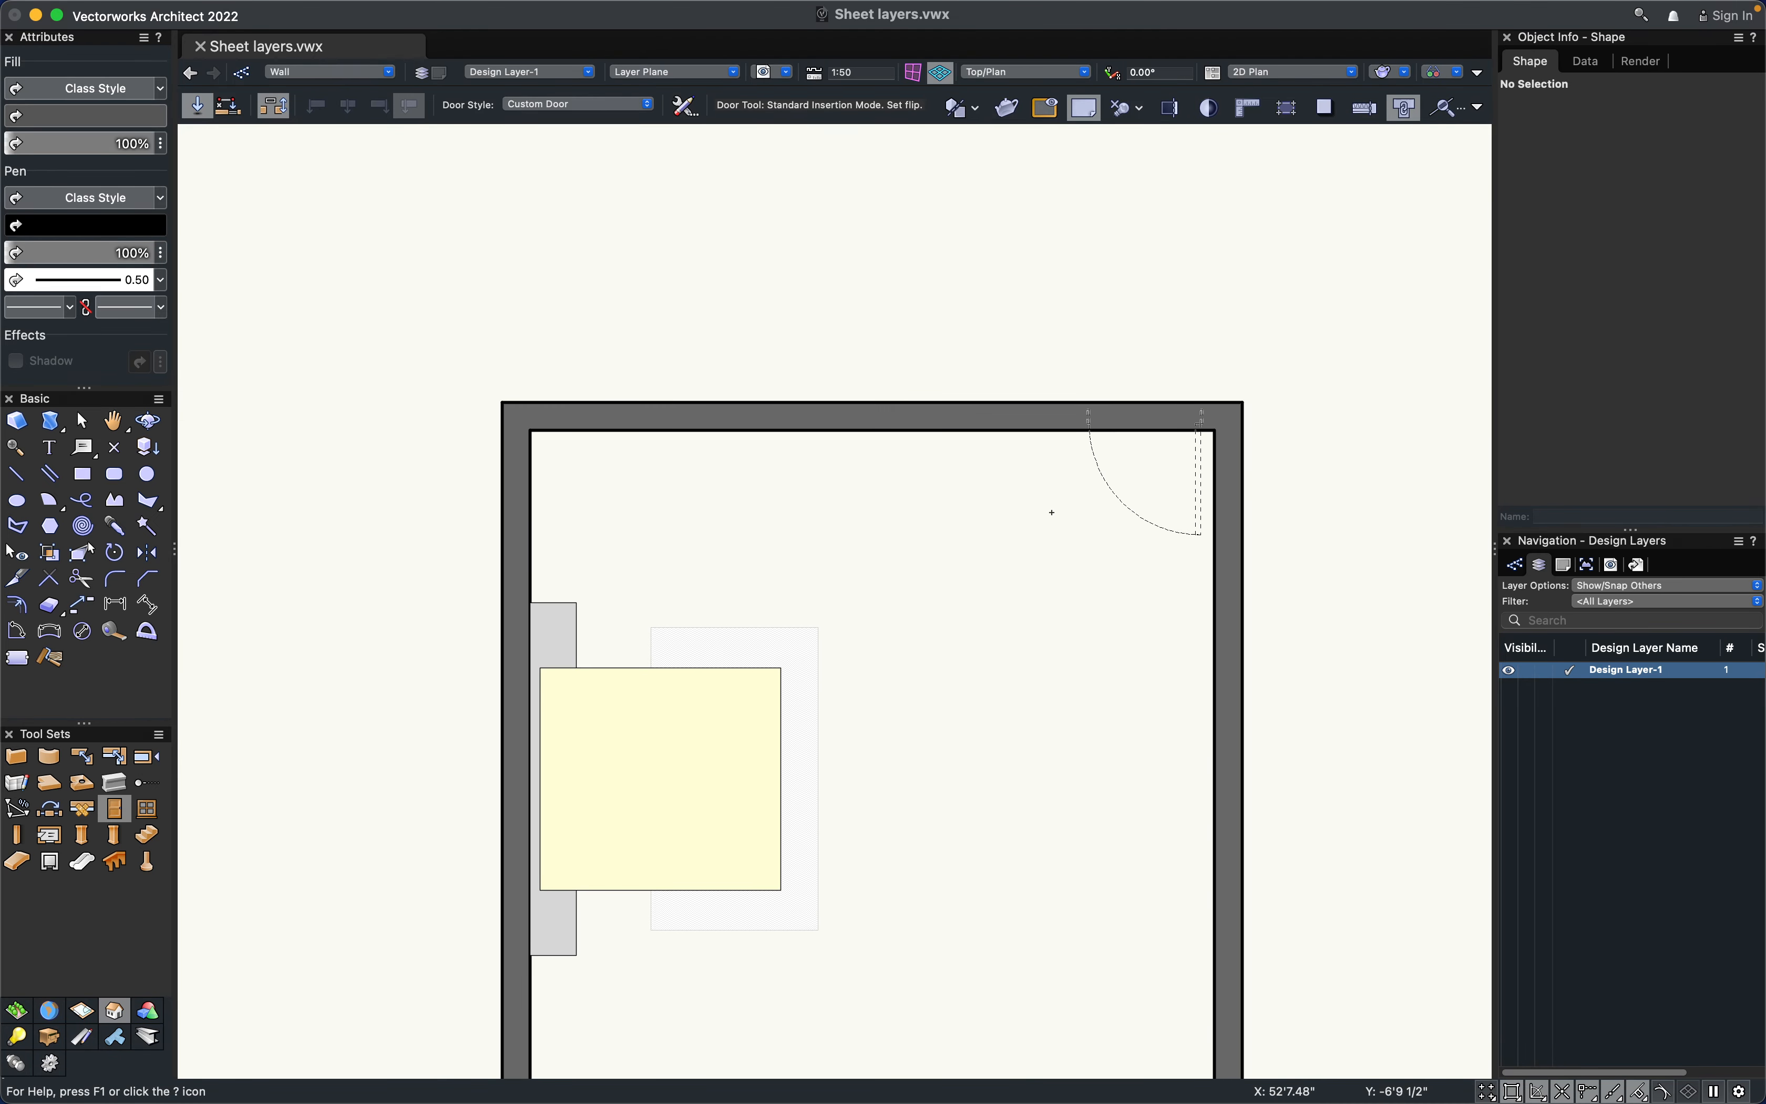
click(1052, 512)
scroll(1064, 537, down, 3)
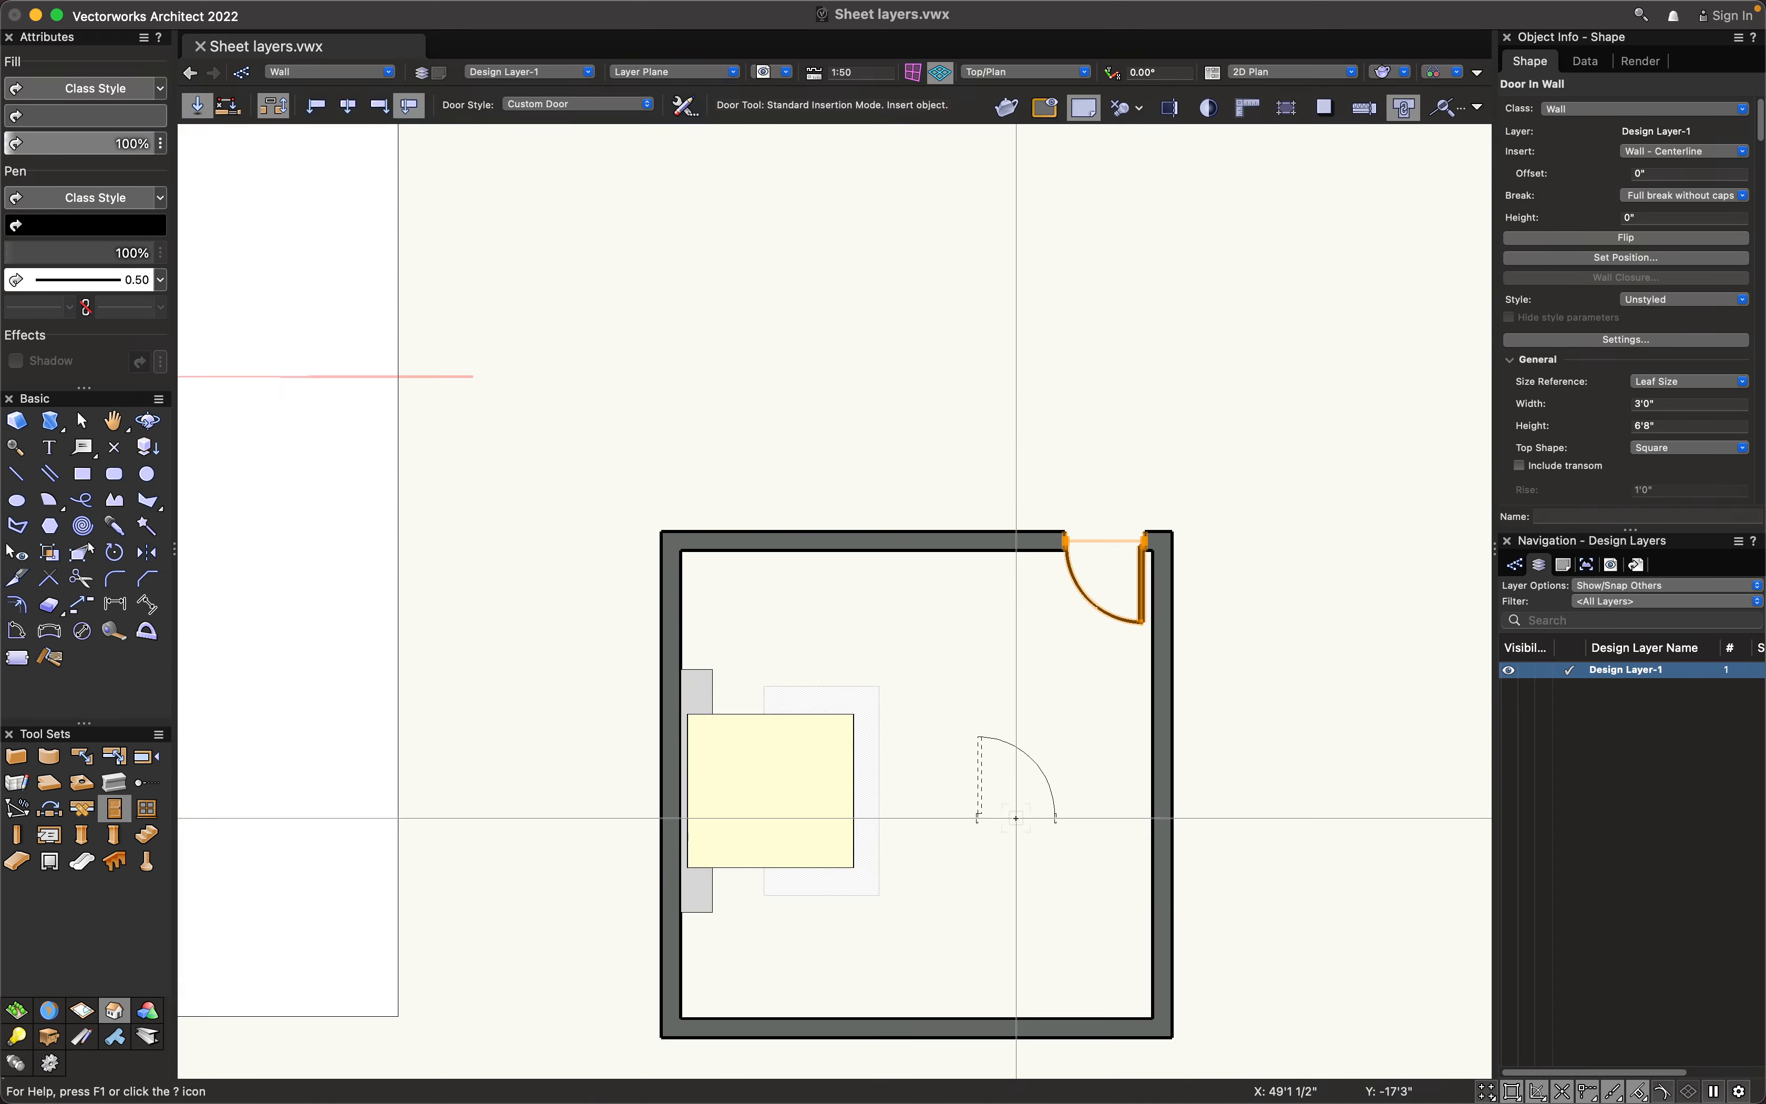
Insert a custom window near the middle of the room's lower wall
key(x)
middle_drag(1025, 820, 989, 422)
scroll(941, 552, up, 1)
key(x)
scroll(941, 552, up, 1)
key(alt+shift+w)
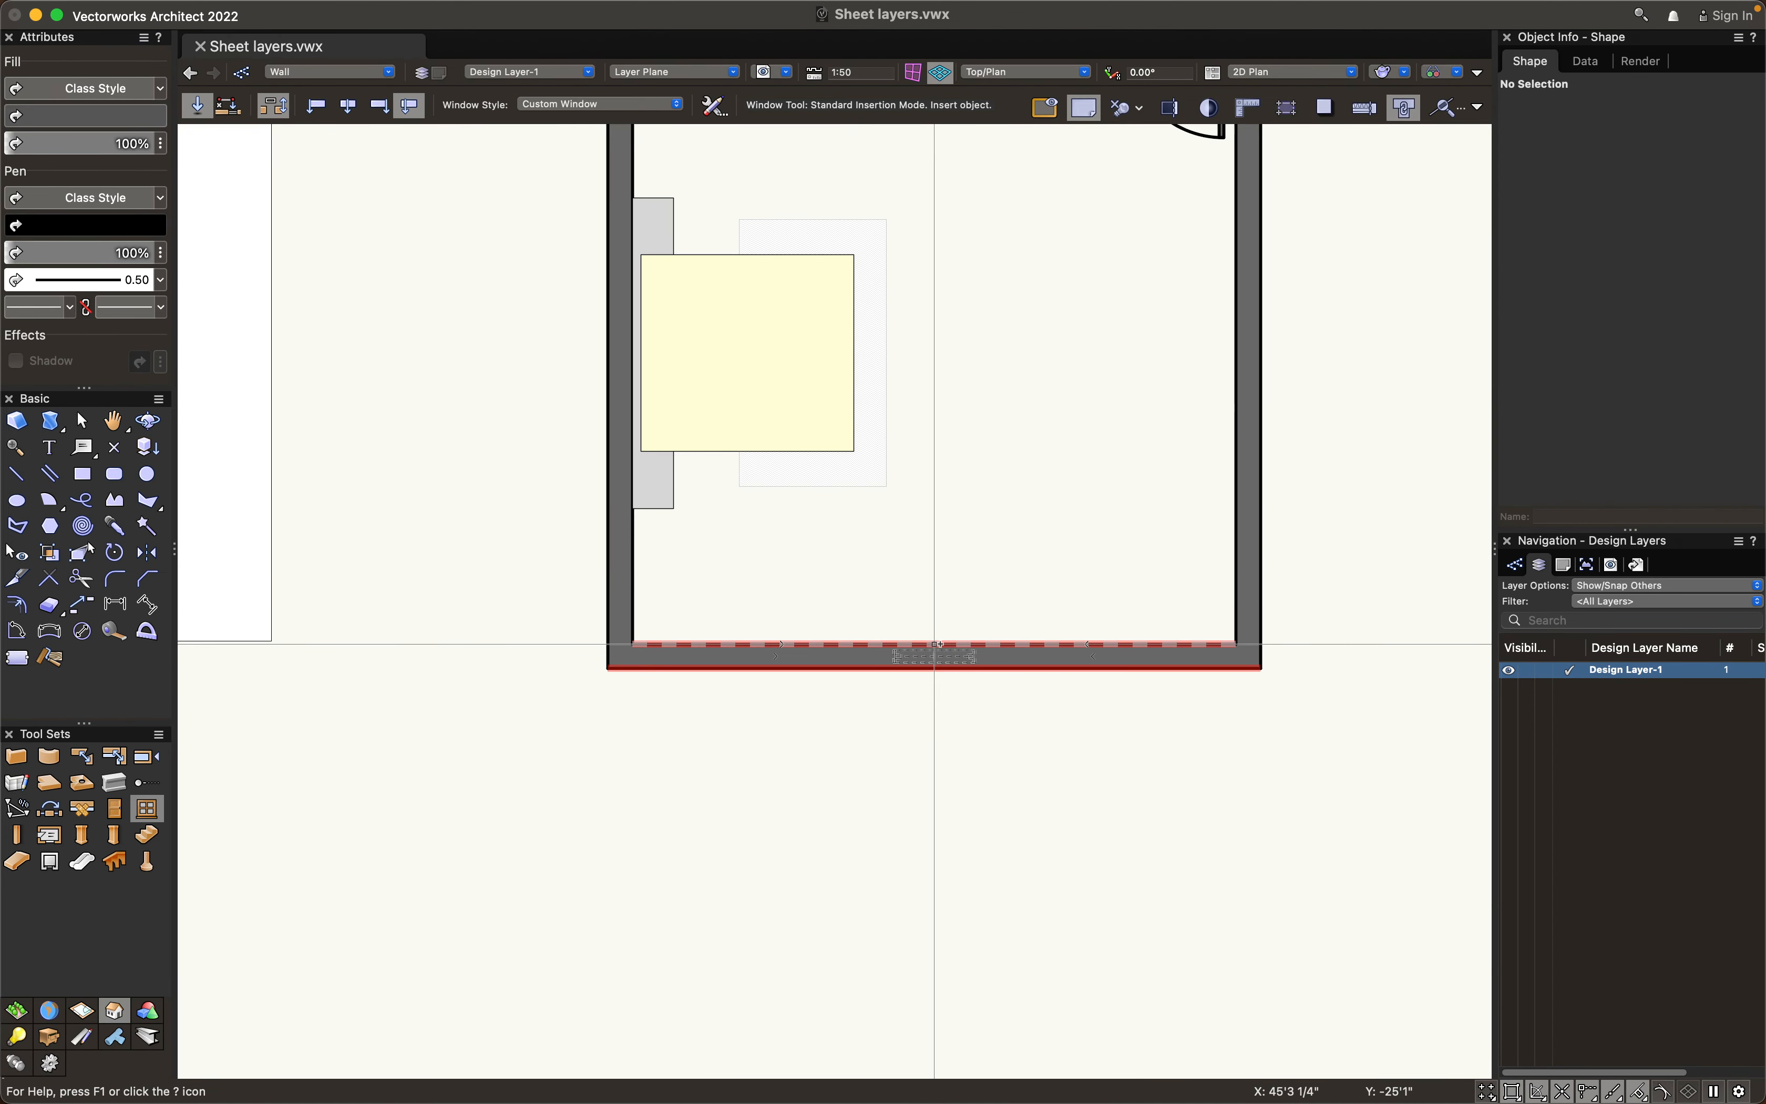
click(1183, 611)
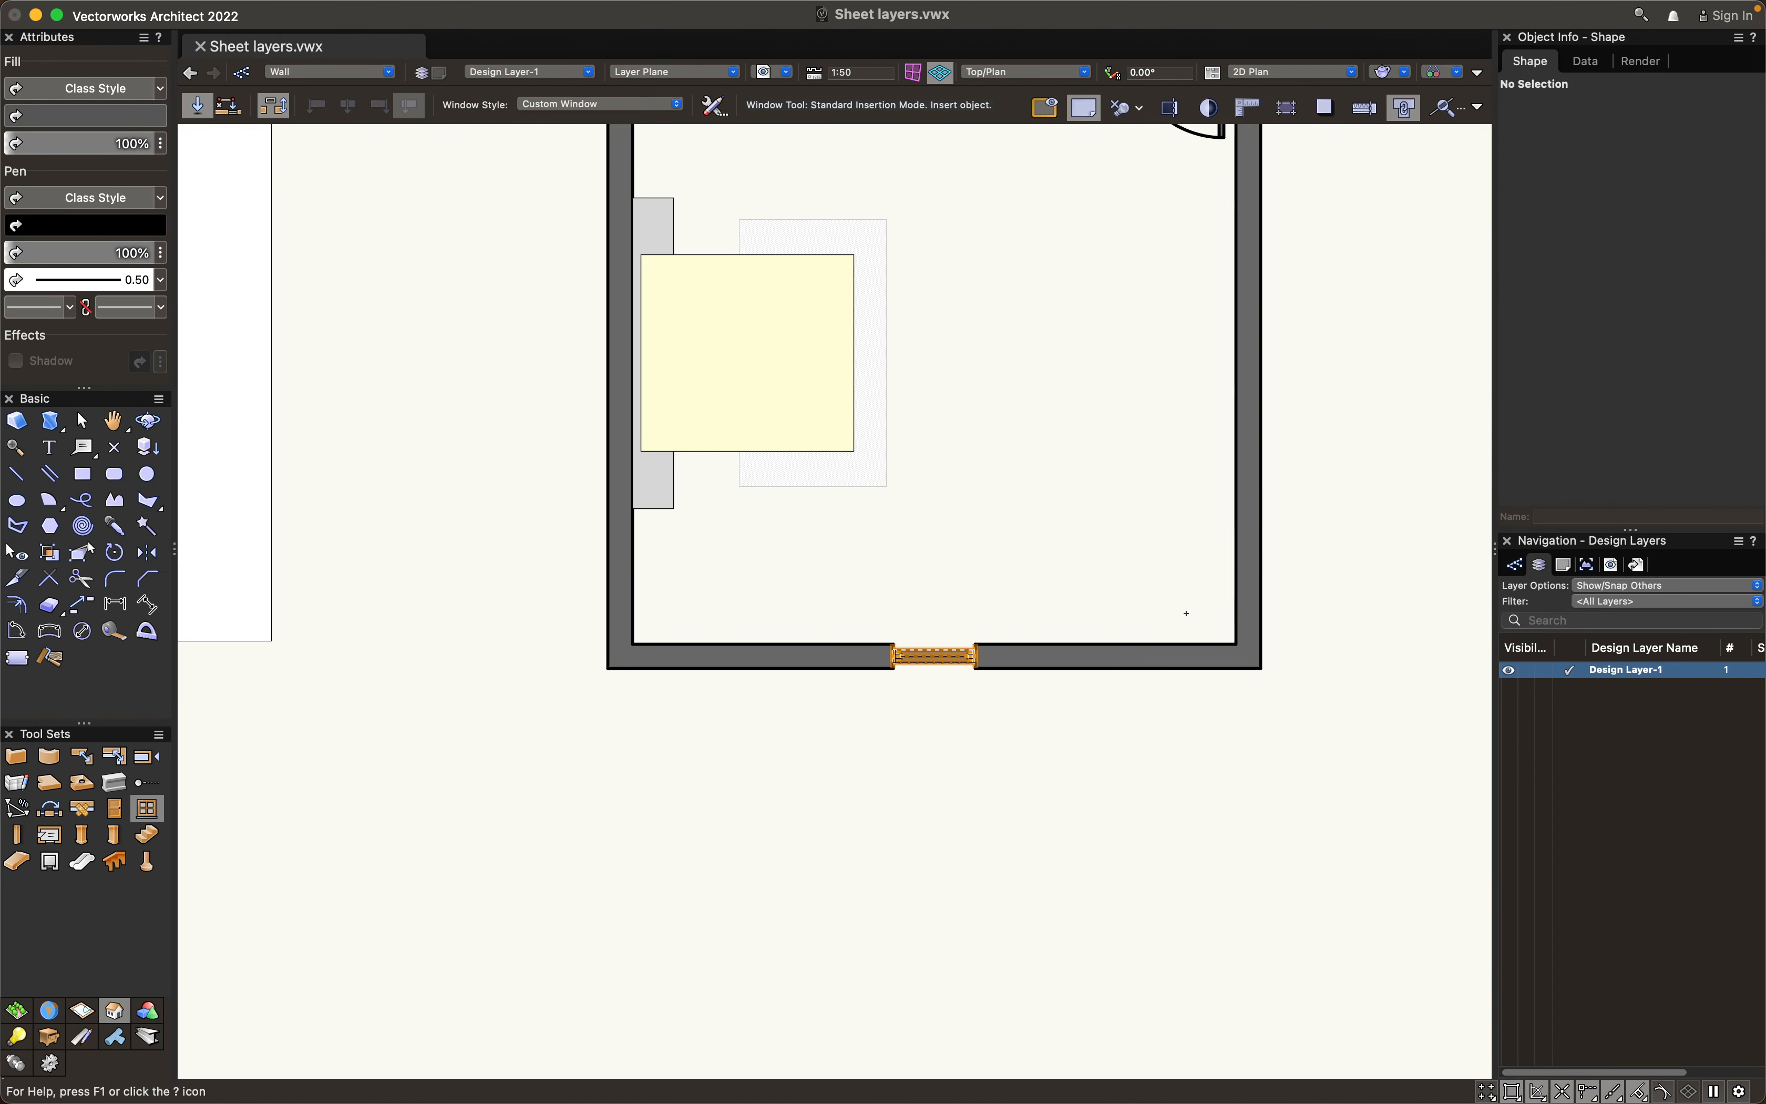
middle_drag(1128, 555, 929, 864)
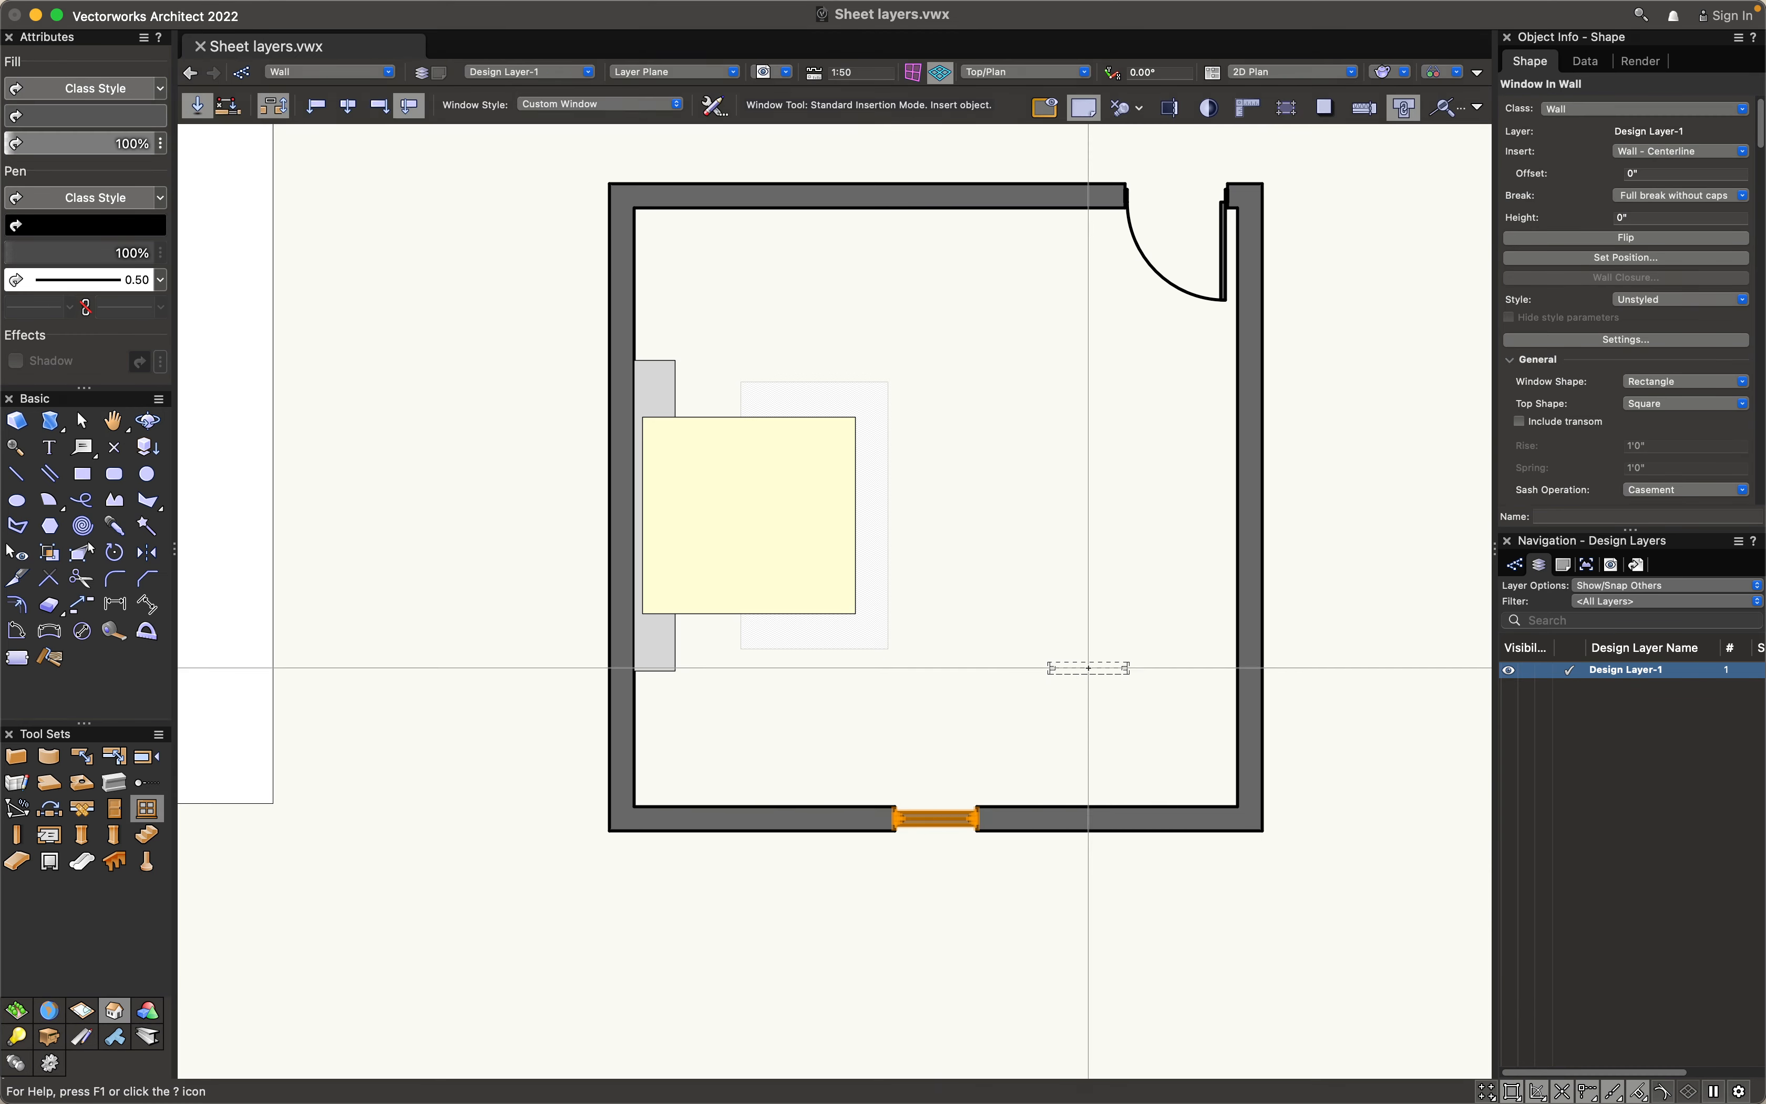
middle_drag(1103, 662, 1117, 719)
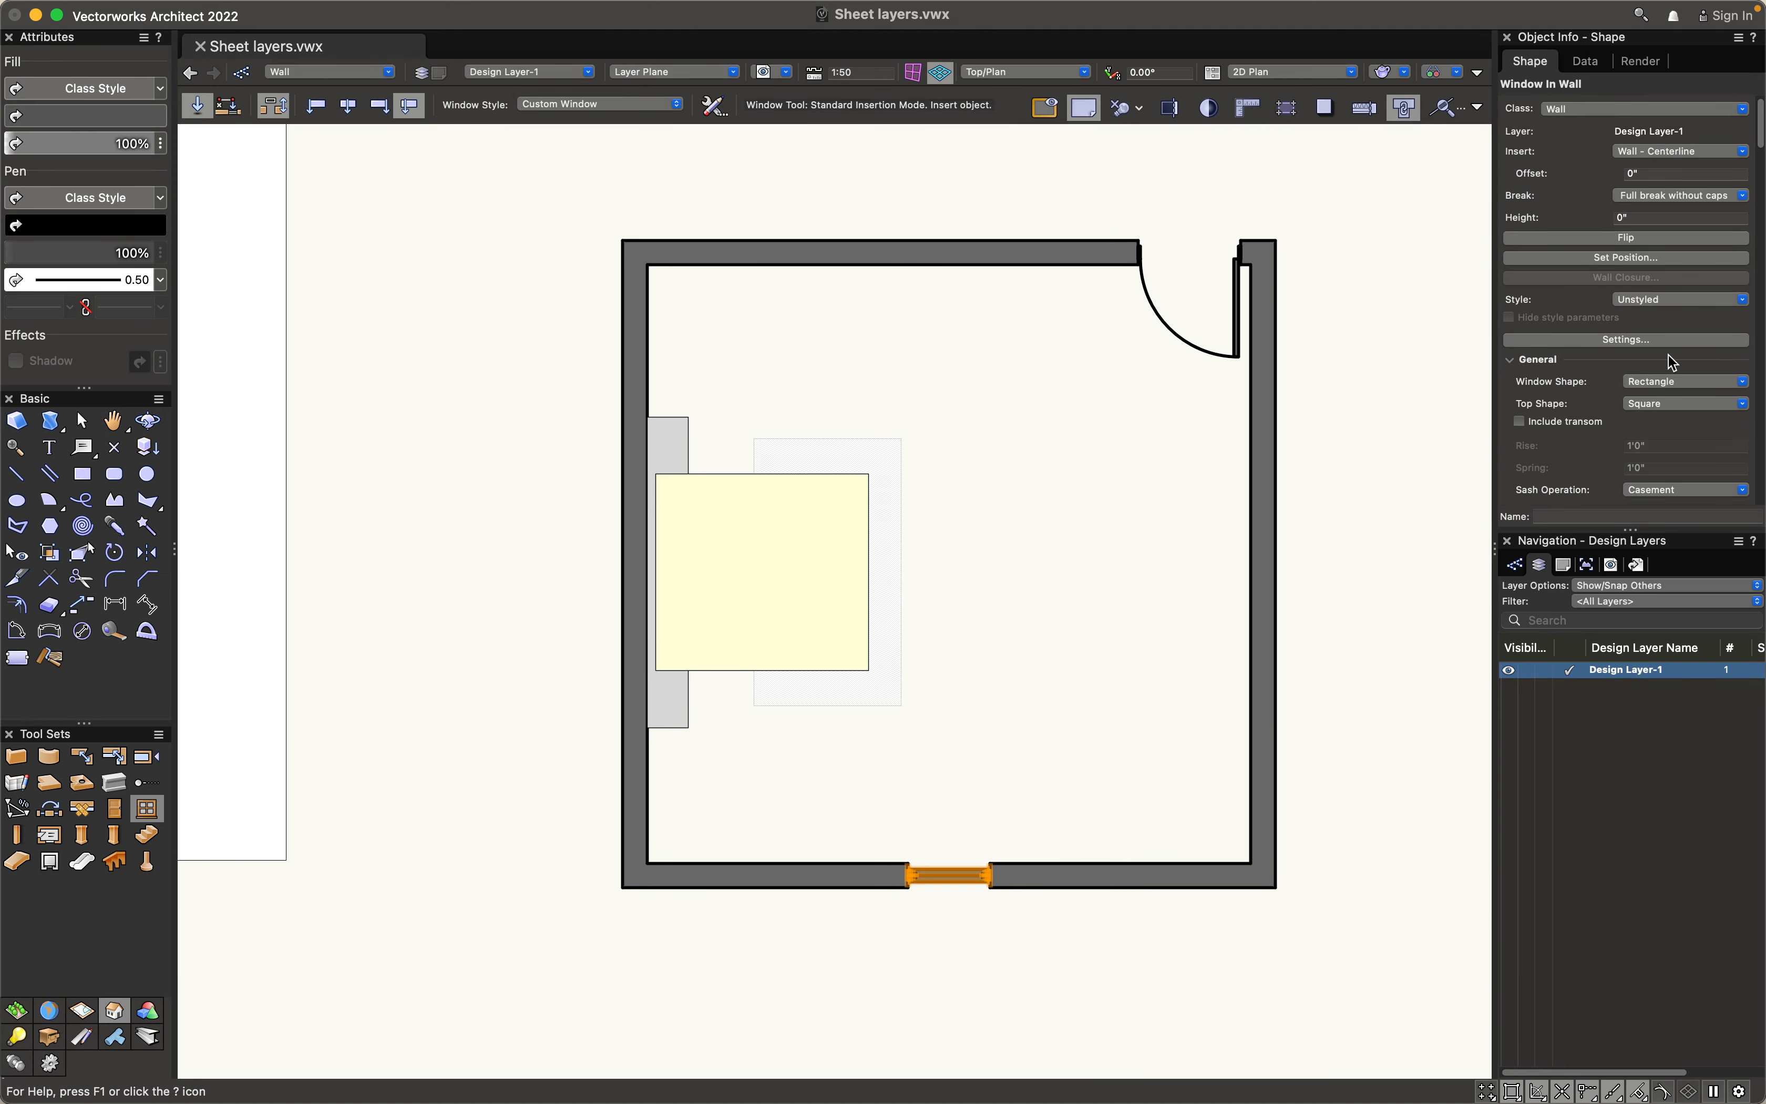
Assign the lower-wall window to class None and set its width to 4'6"
click(1589, 109)
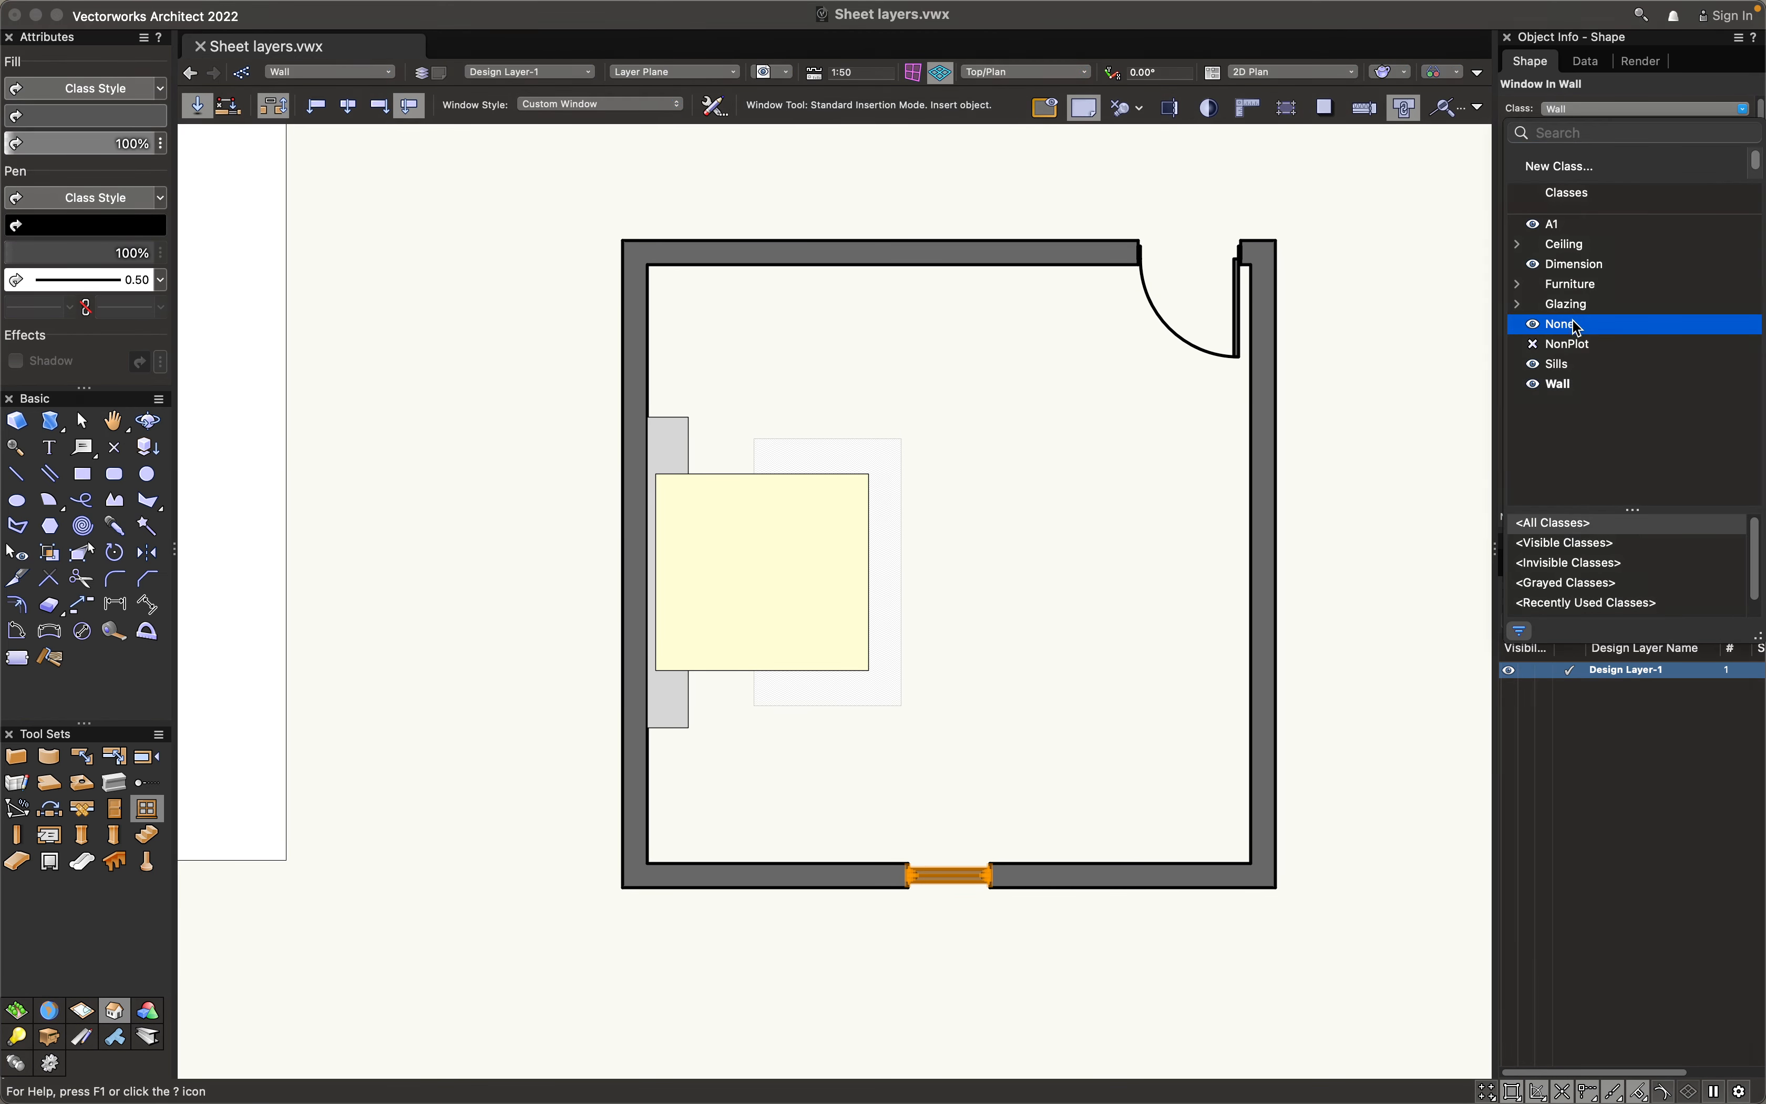
click(1562, 323)
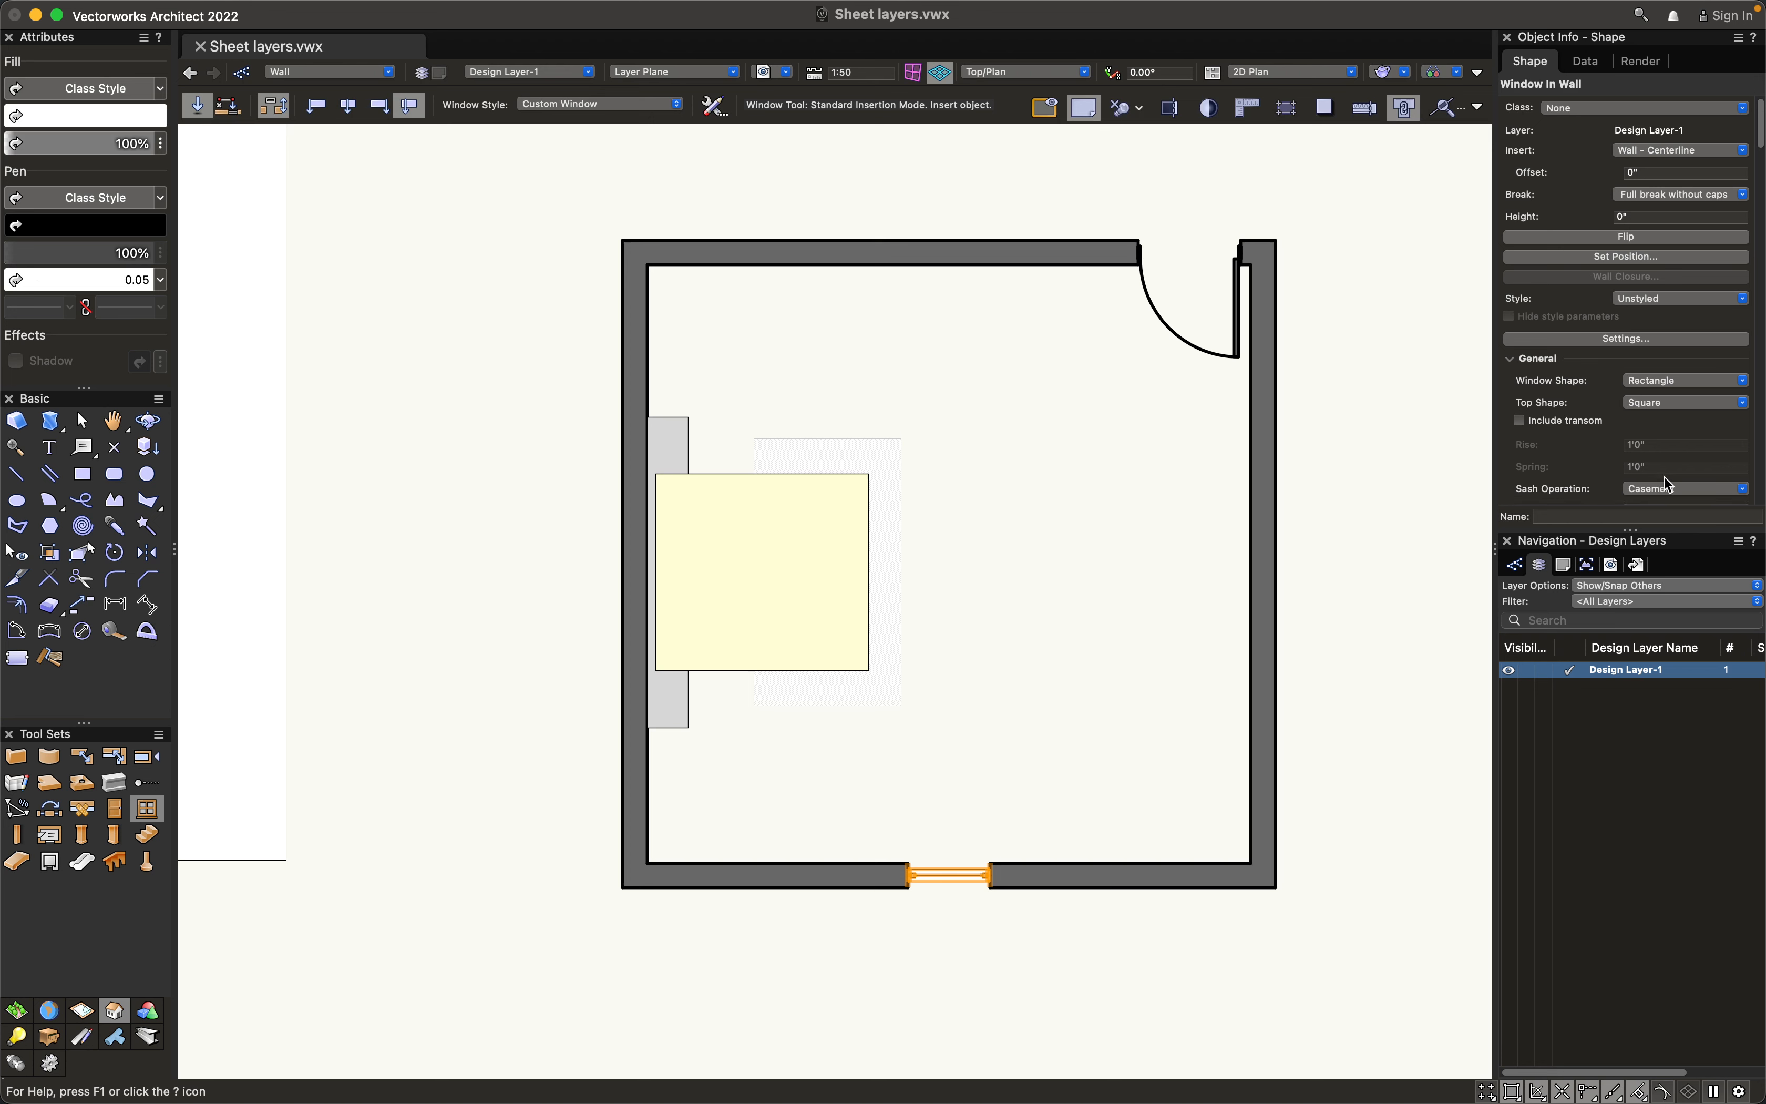
scroll(1668, 428, down, 3)
scroll(1668, 428, down, 5)
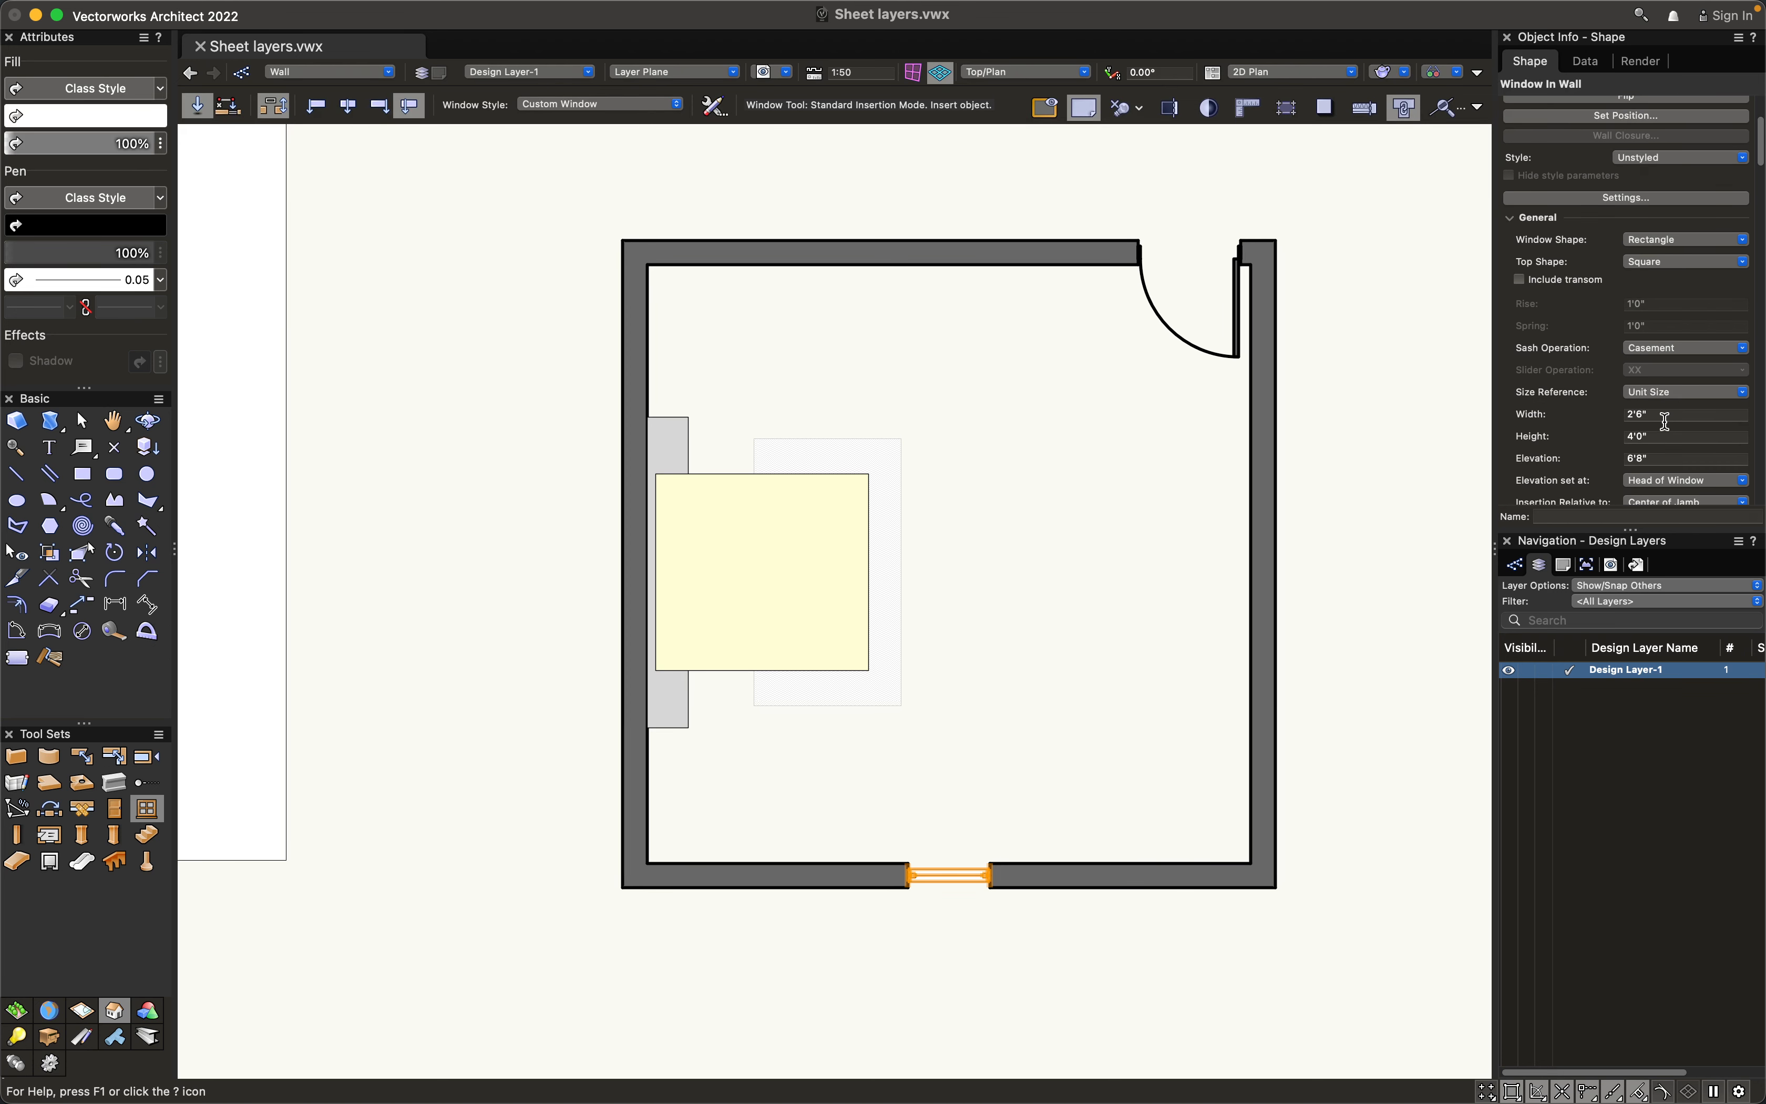
click(1620, 411)
key(Return)
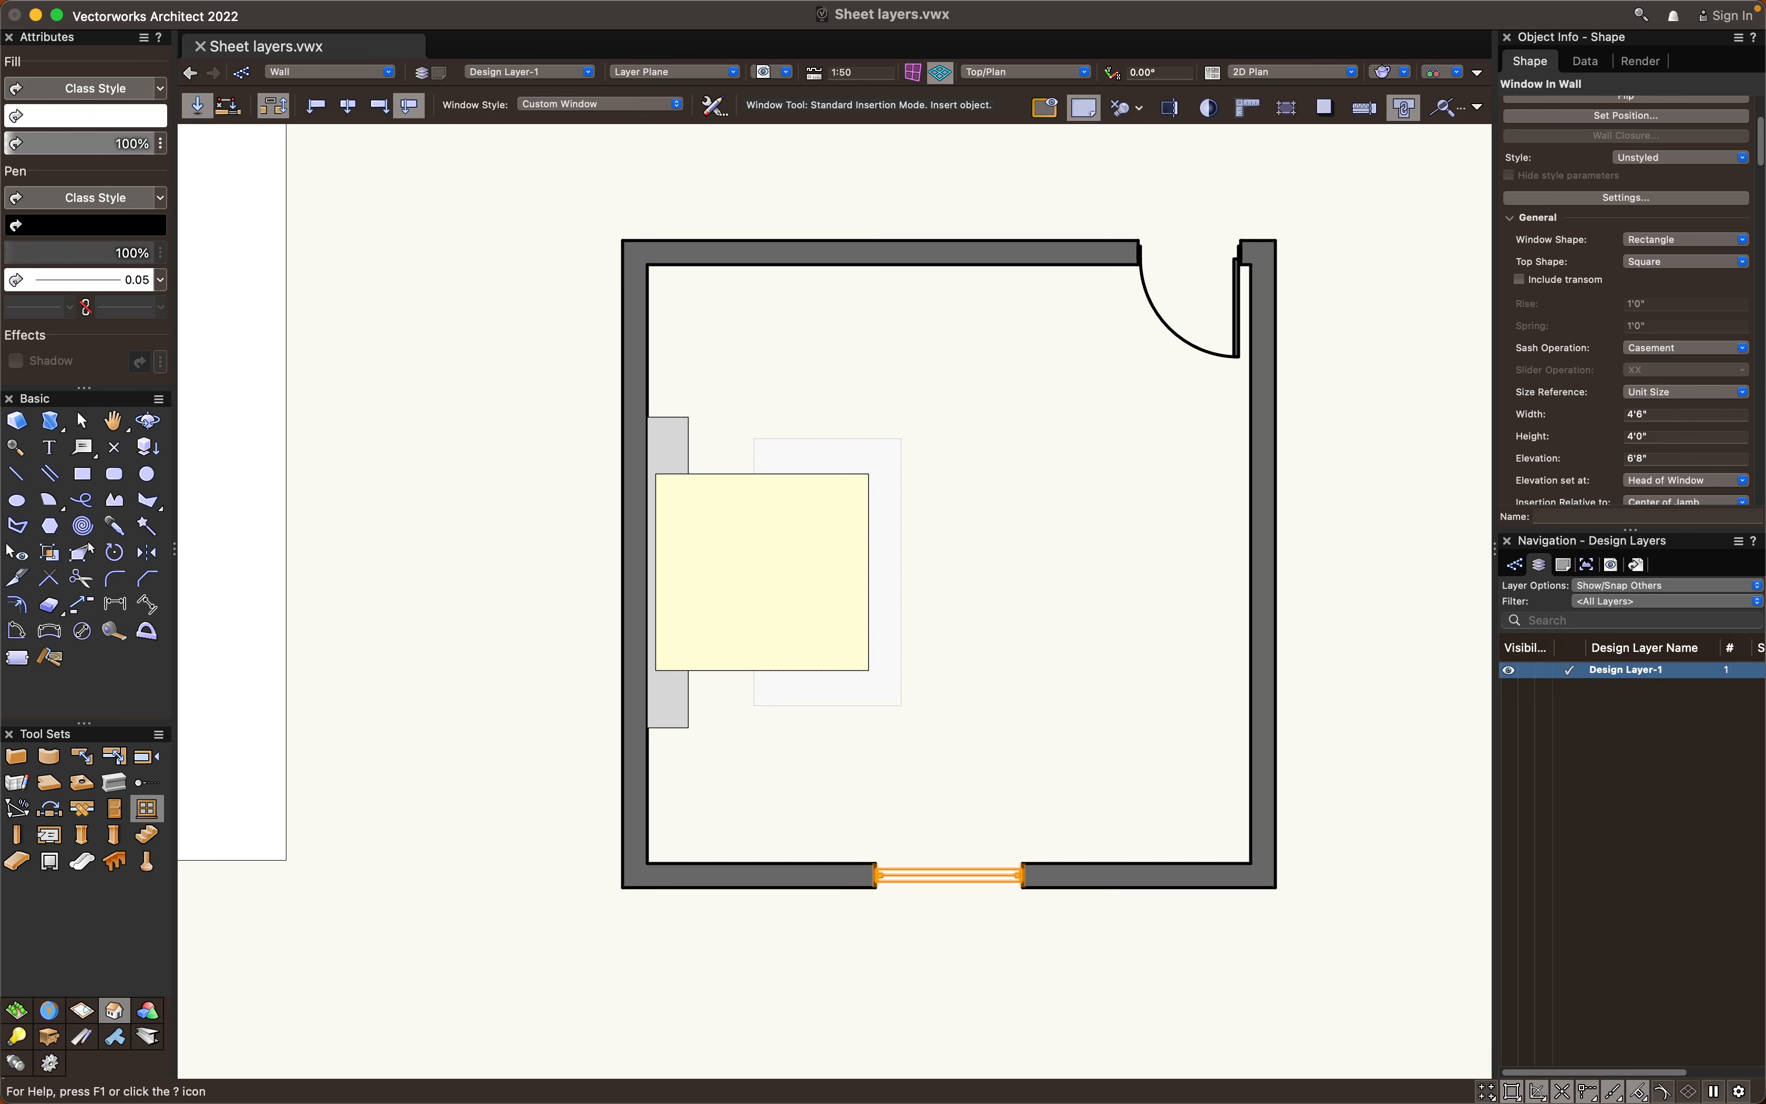
Transfer the window's class and attributes to the door in the upper wall with the Eyedropper tool
key(h)
drag(1116, 540, 1122, 548)
key(i)
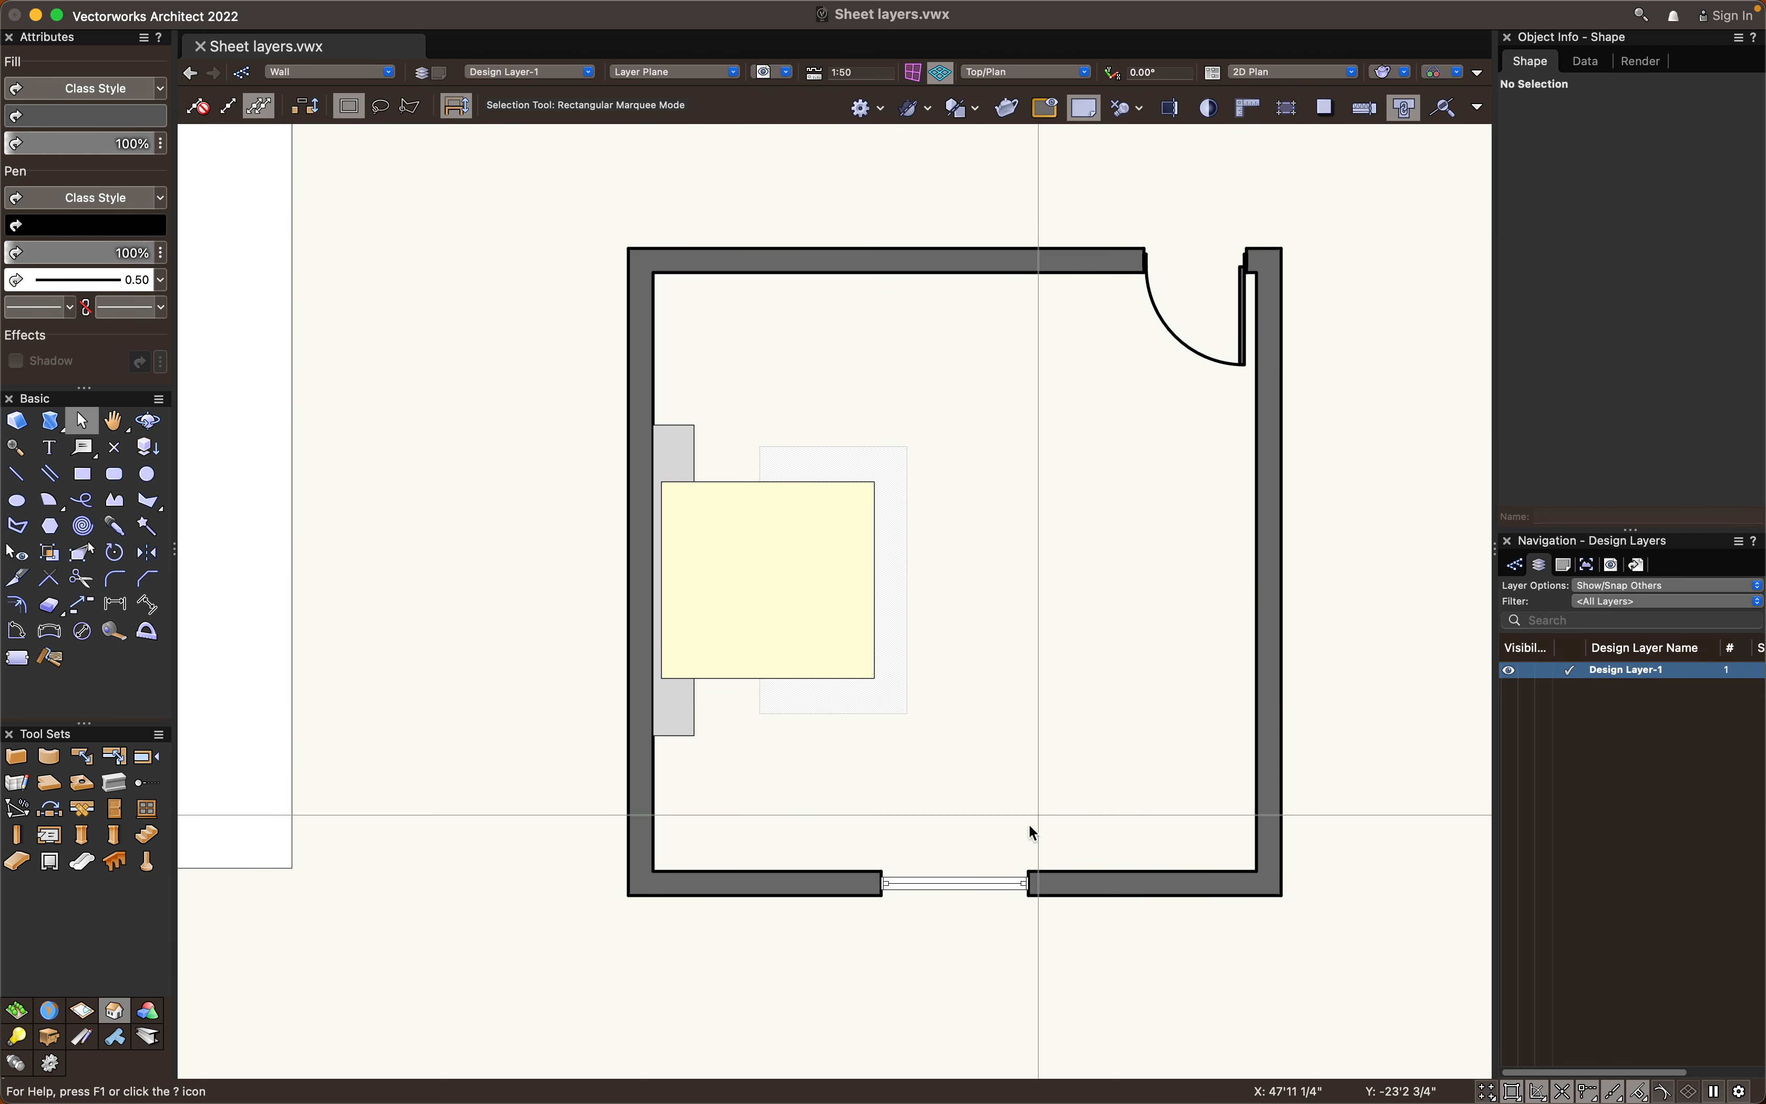
alt+click(1227, 356)
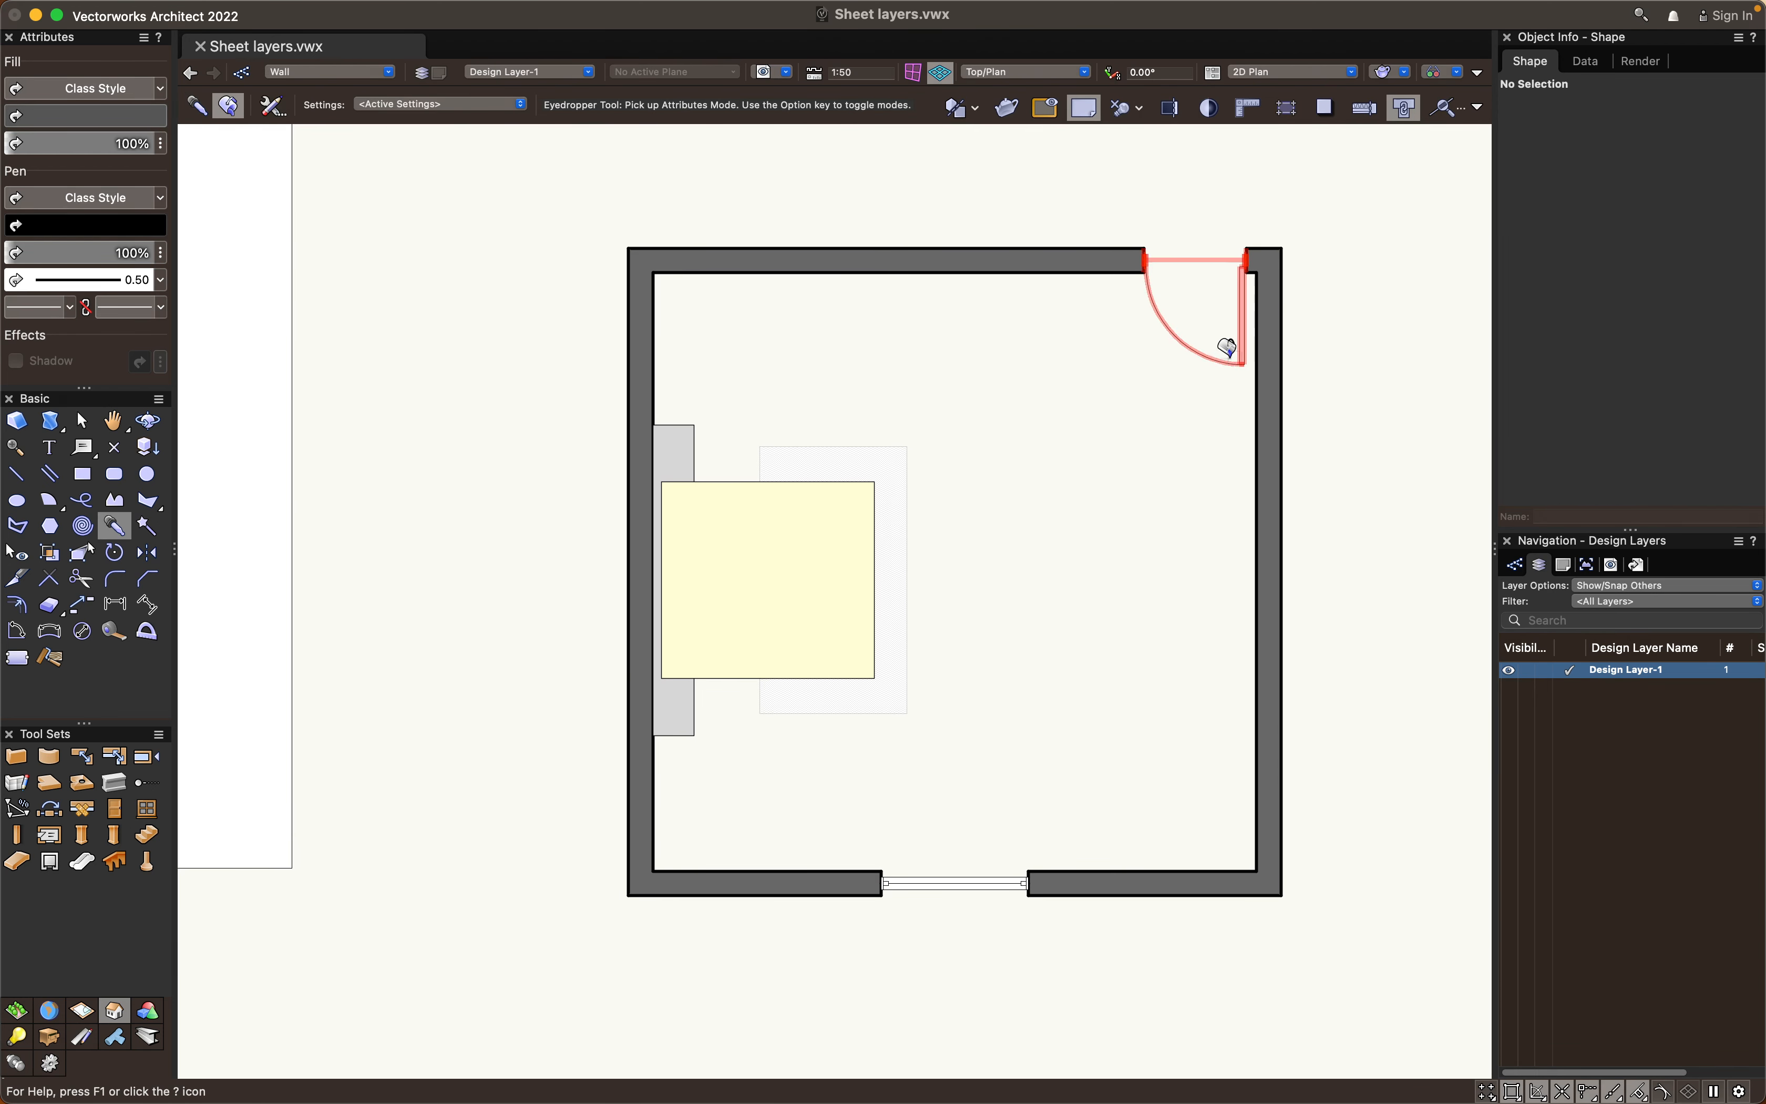
key(x)
scroll(1086, 606, down, 1)
middle_drag(1081, 611, 1009, 661)
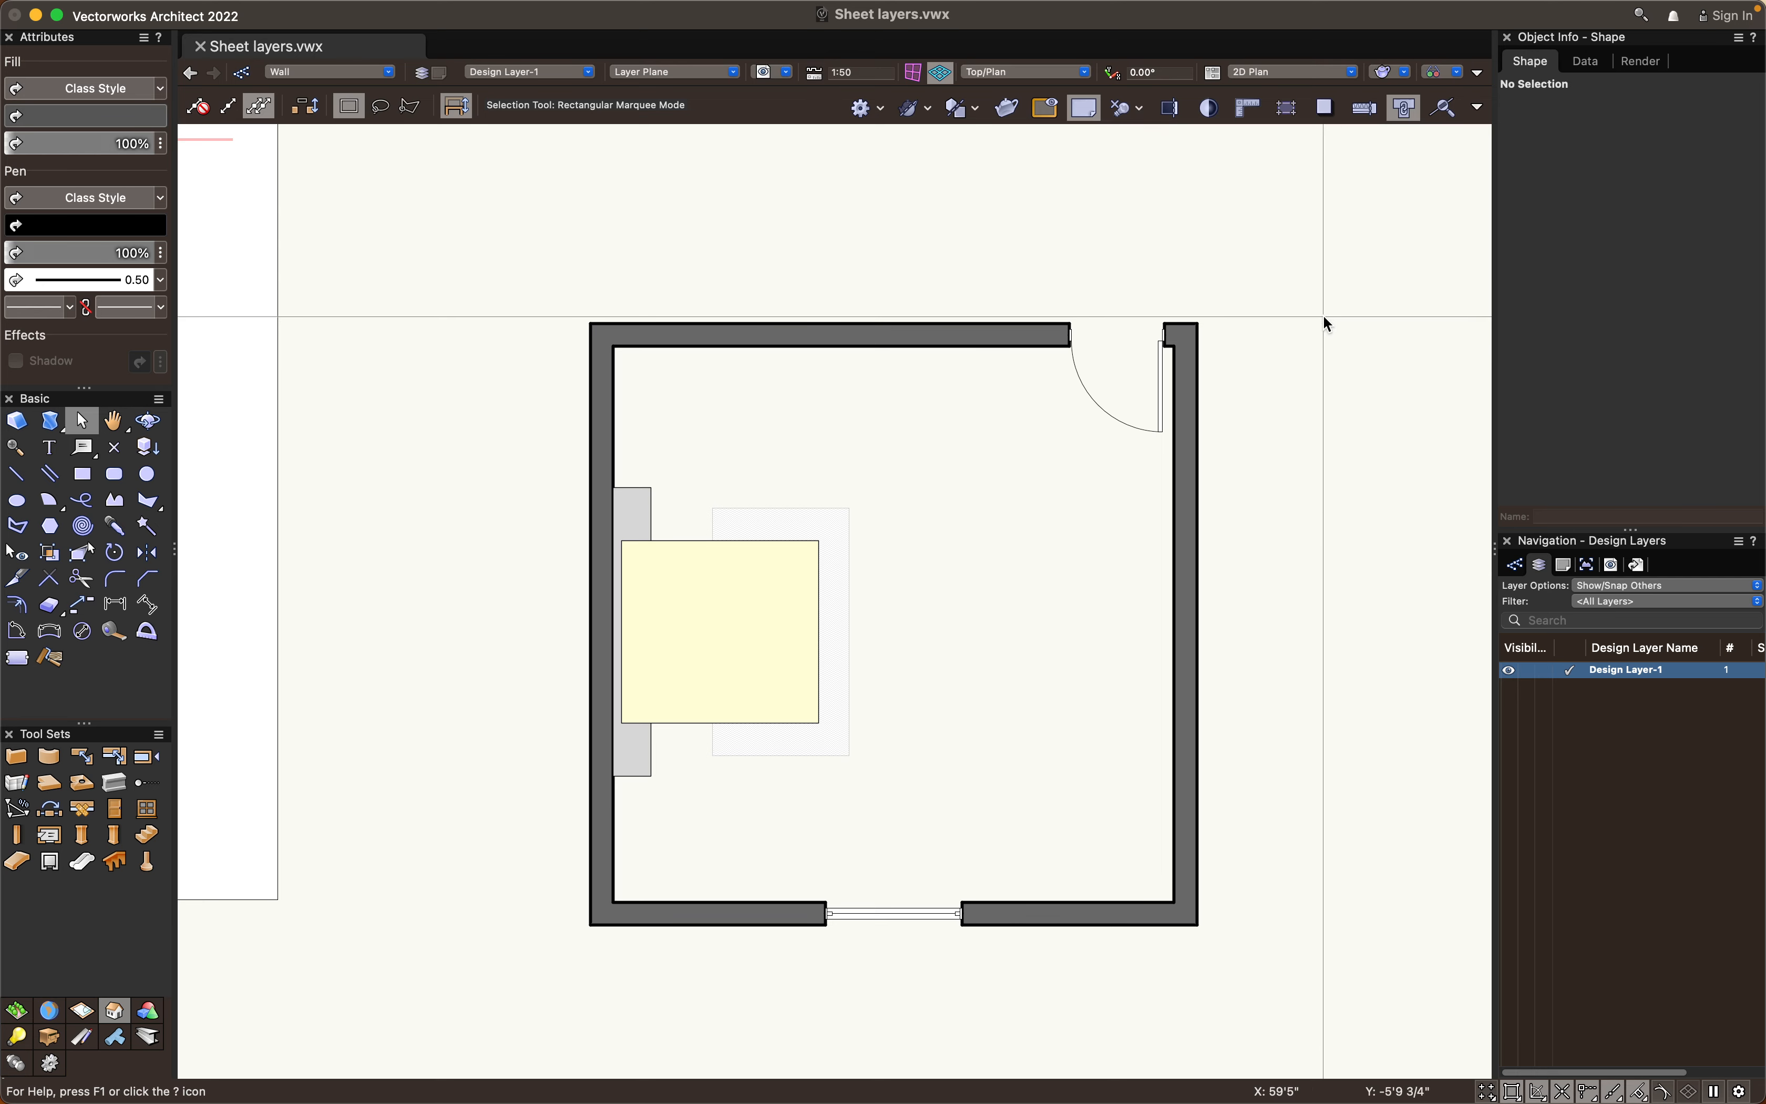
Draw a rectangle about 21'4" by 21'2" enclosing the whole room and assign it to class None
key(h)
middle_drag(978, 639, 918, 637)
key(4)
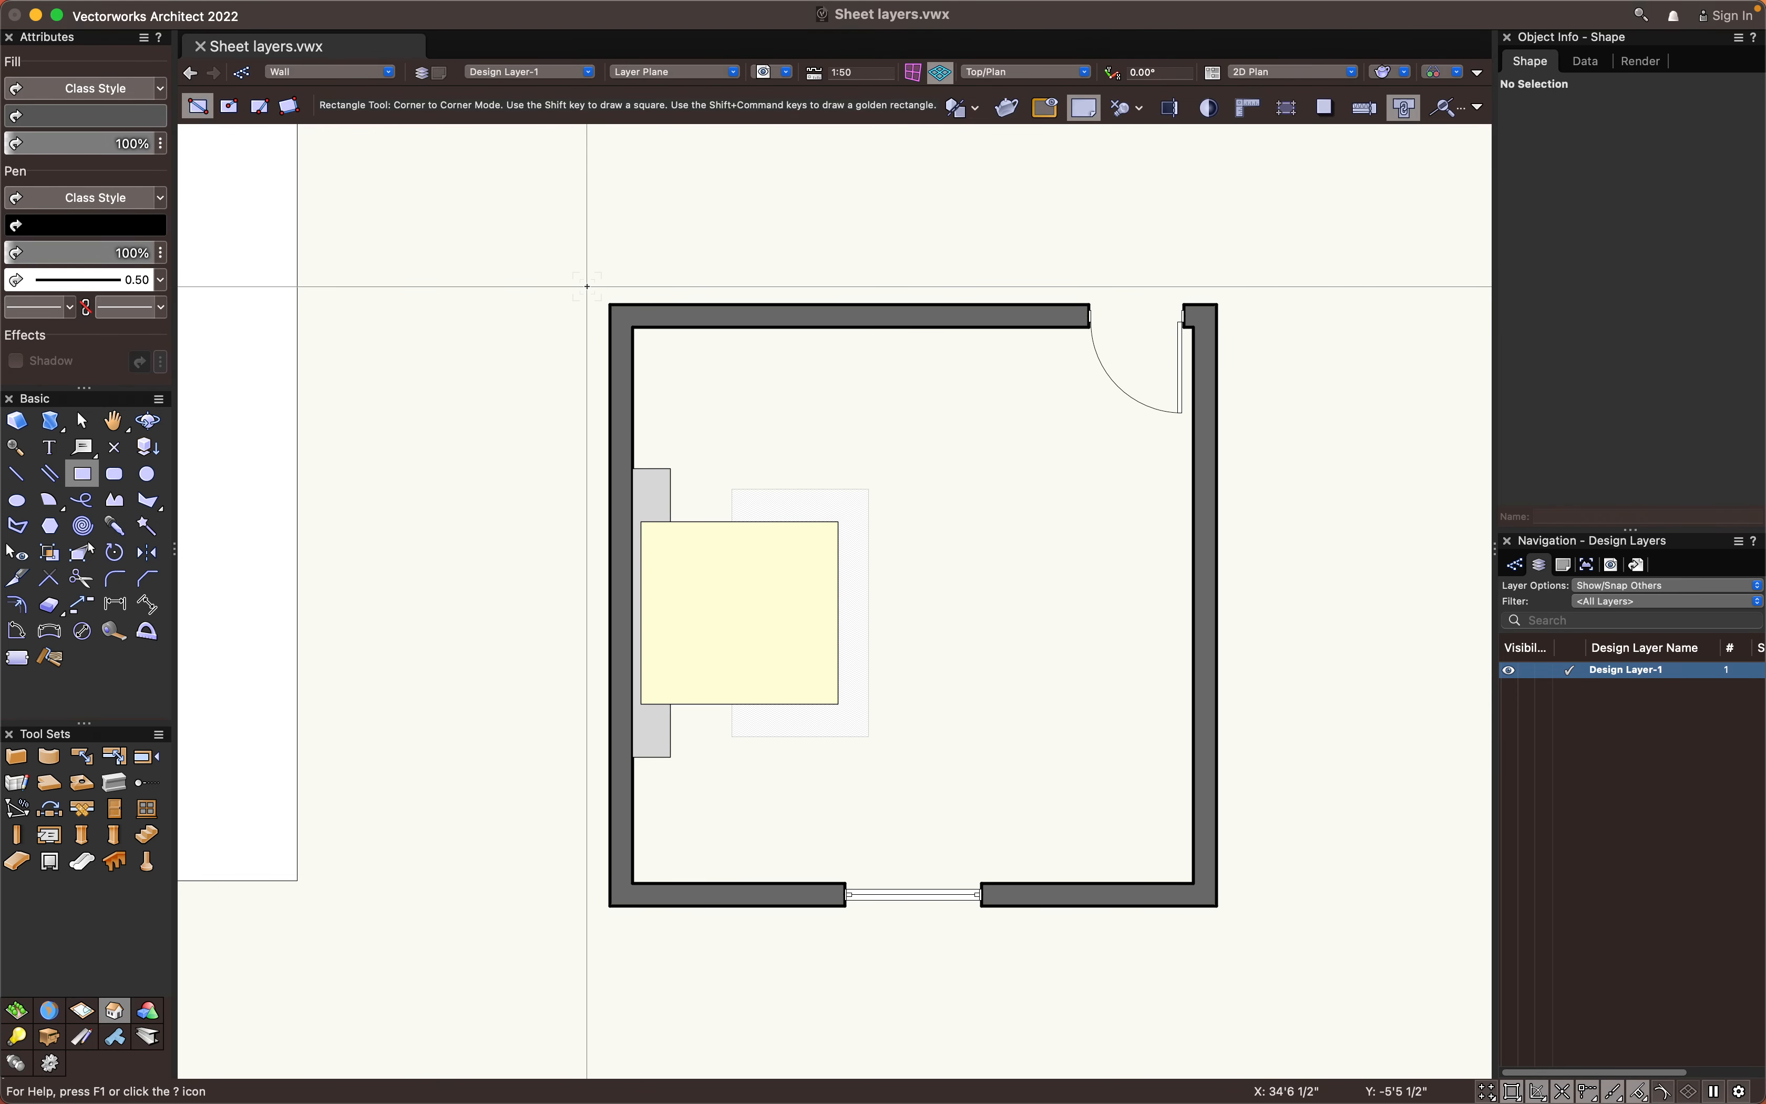
click(587, 286)
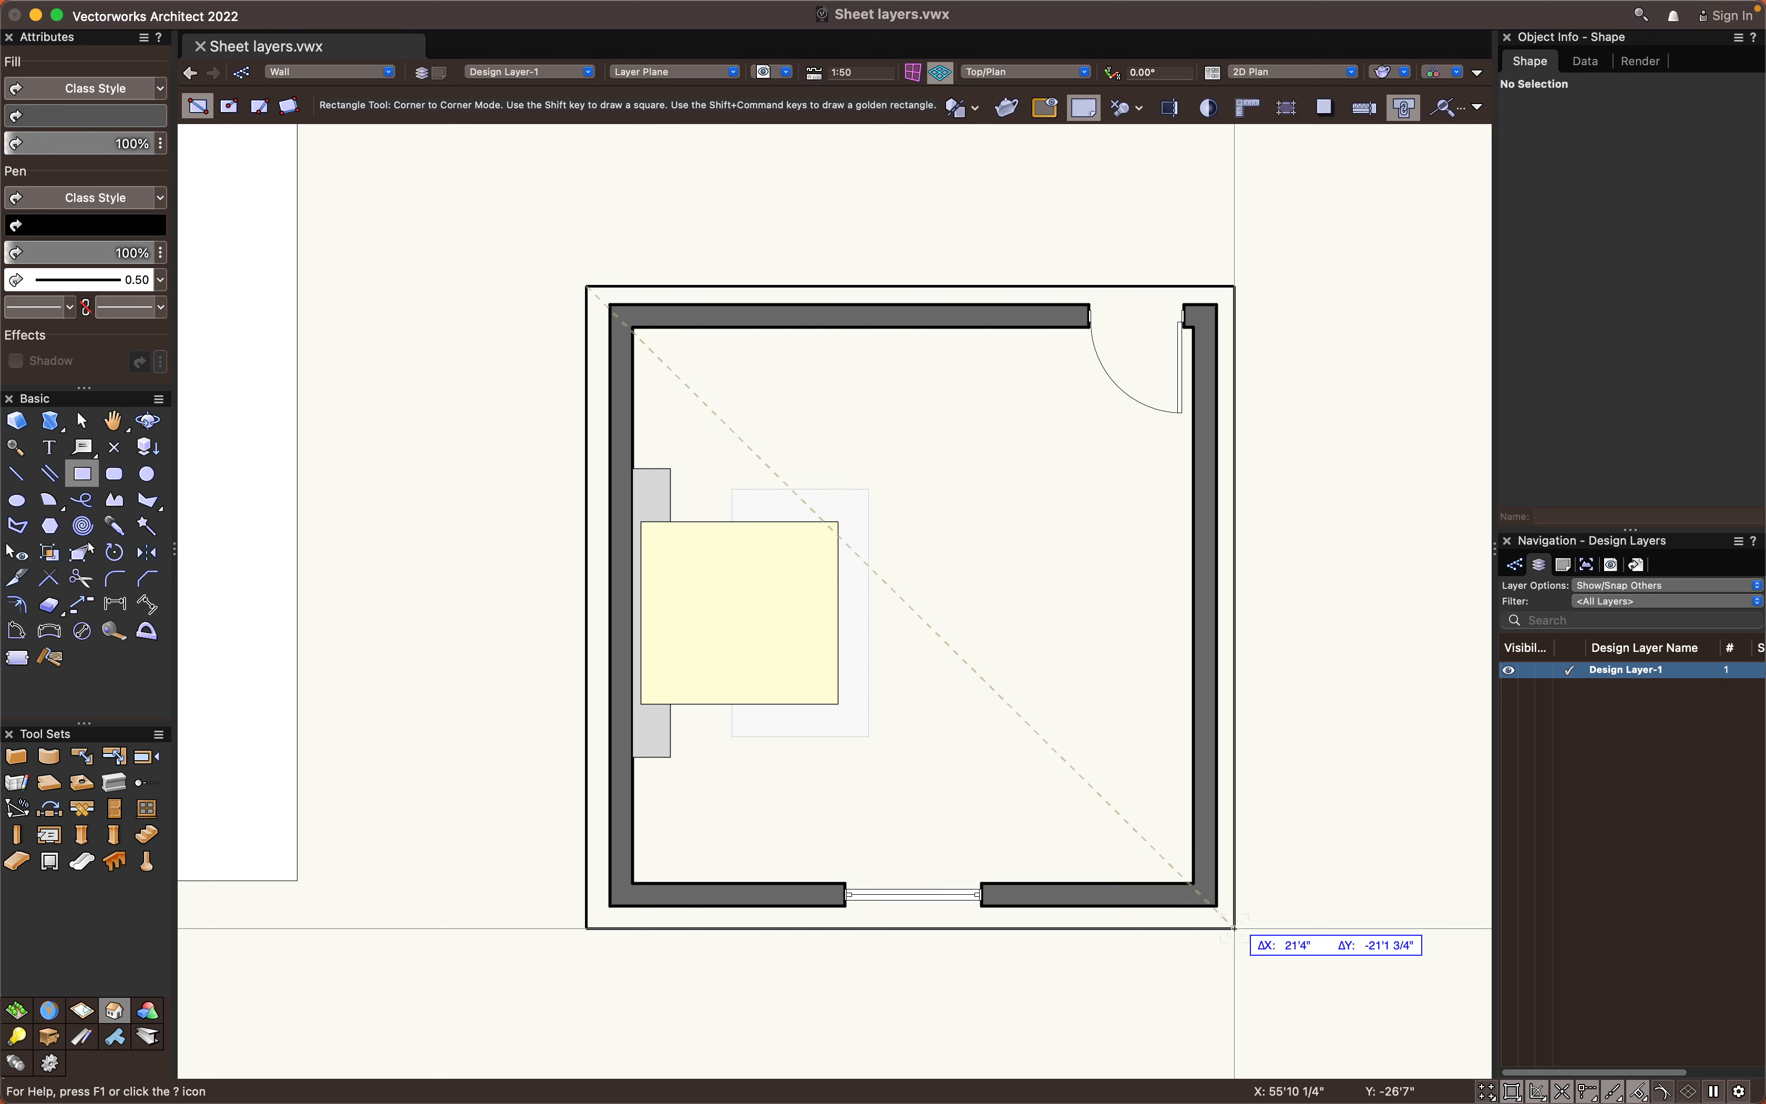
click(1233, 928)
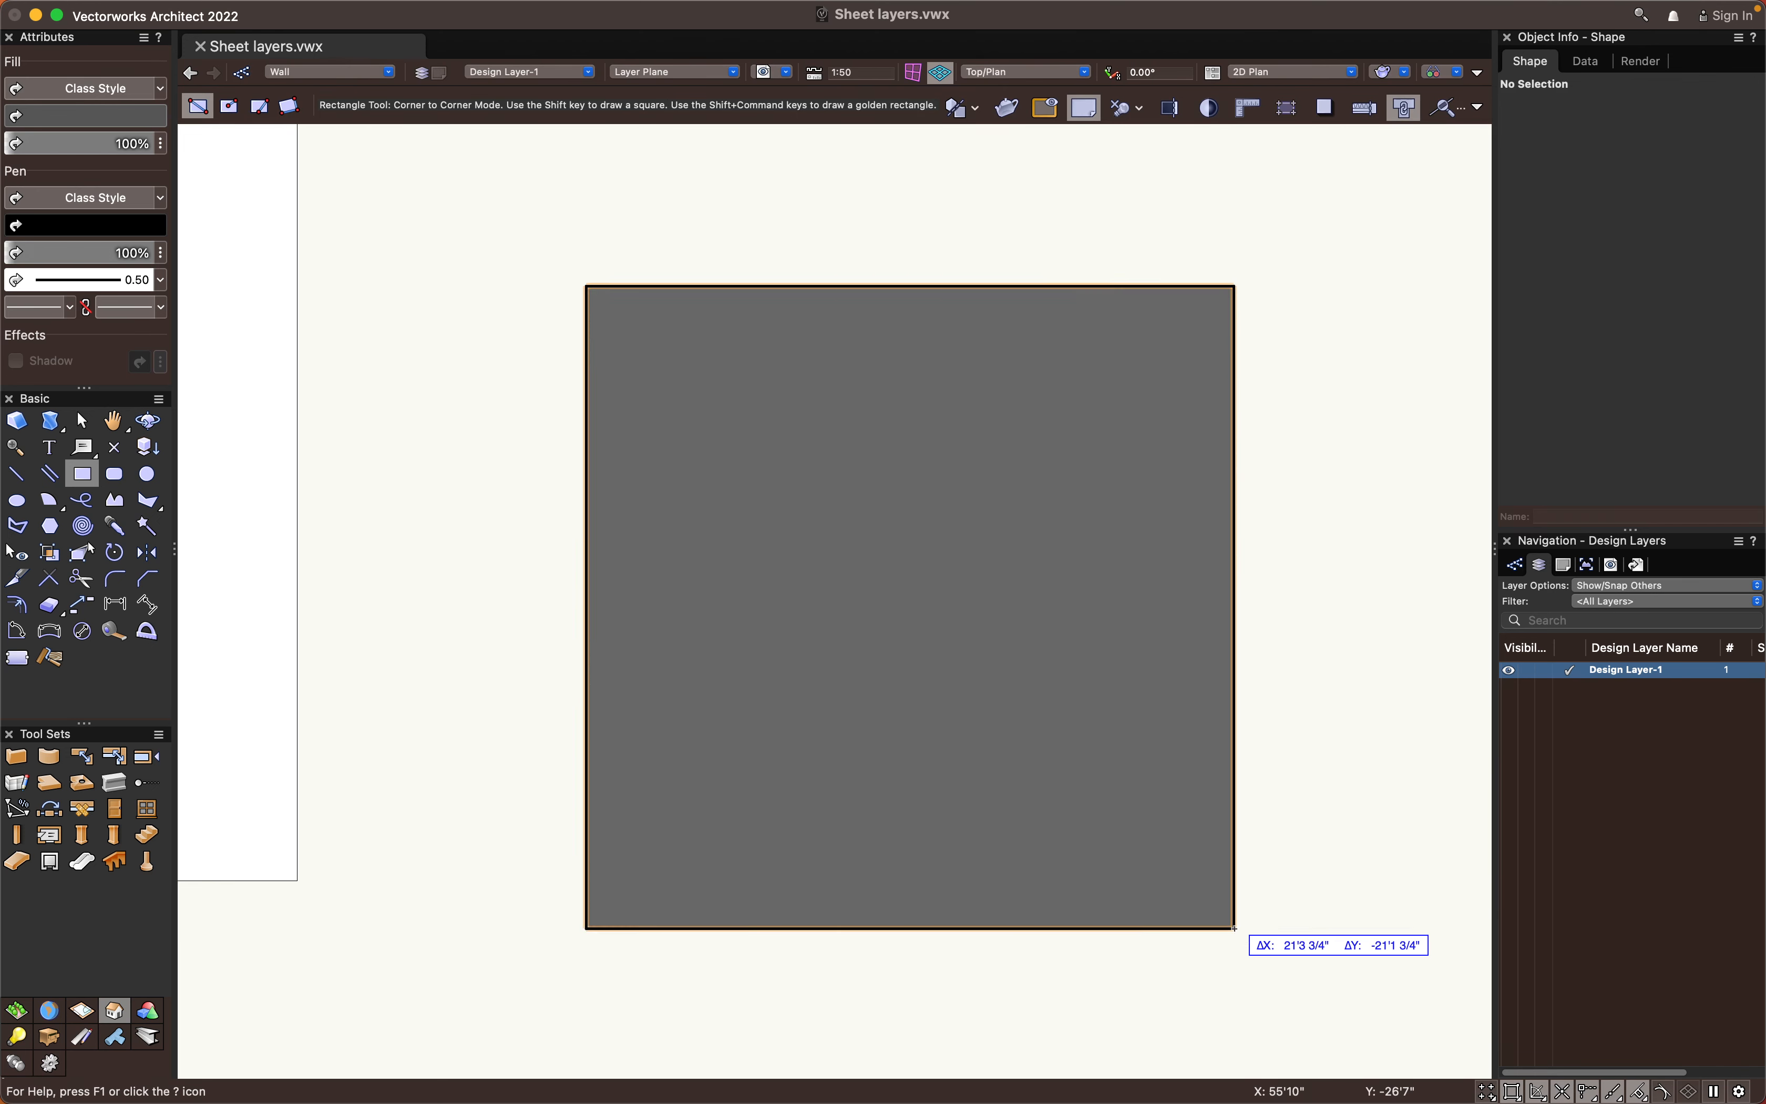
click(1597, 109)
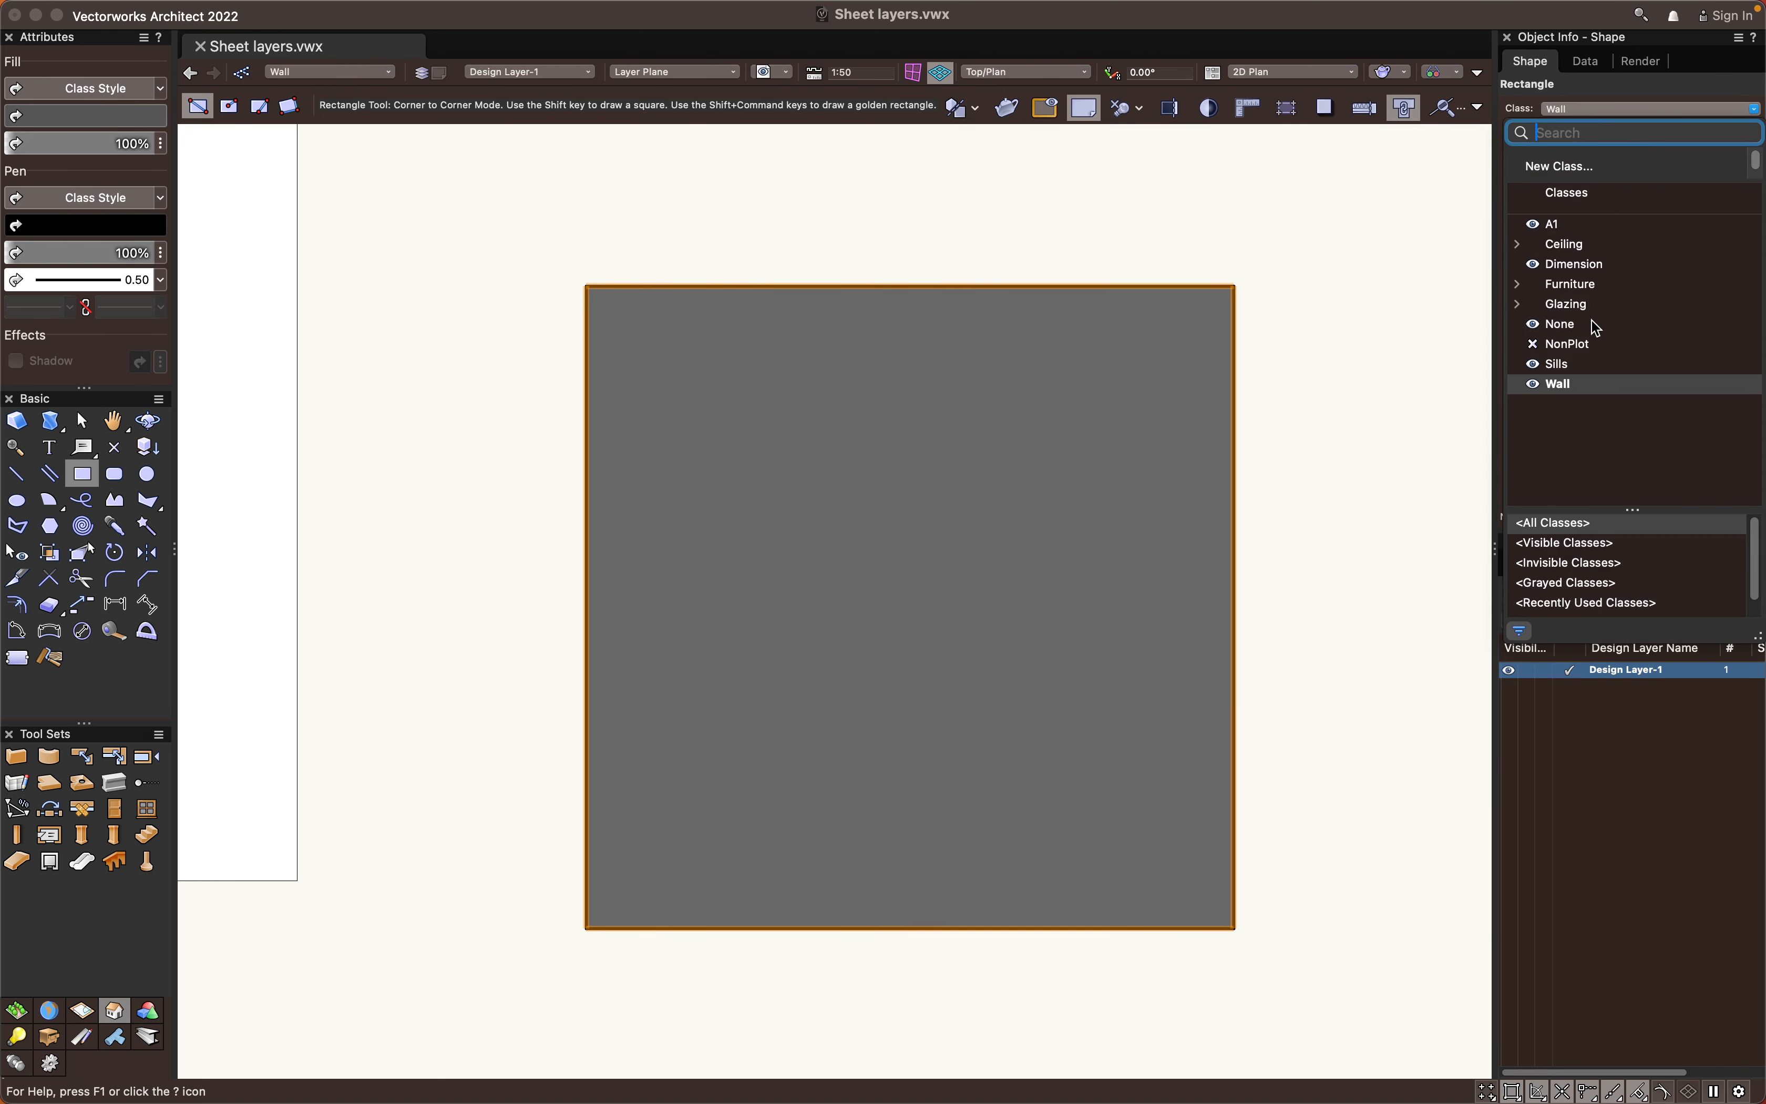
click(1581, 325)
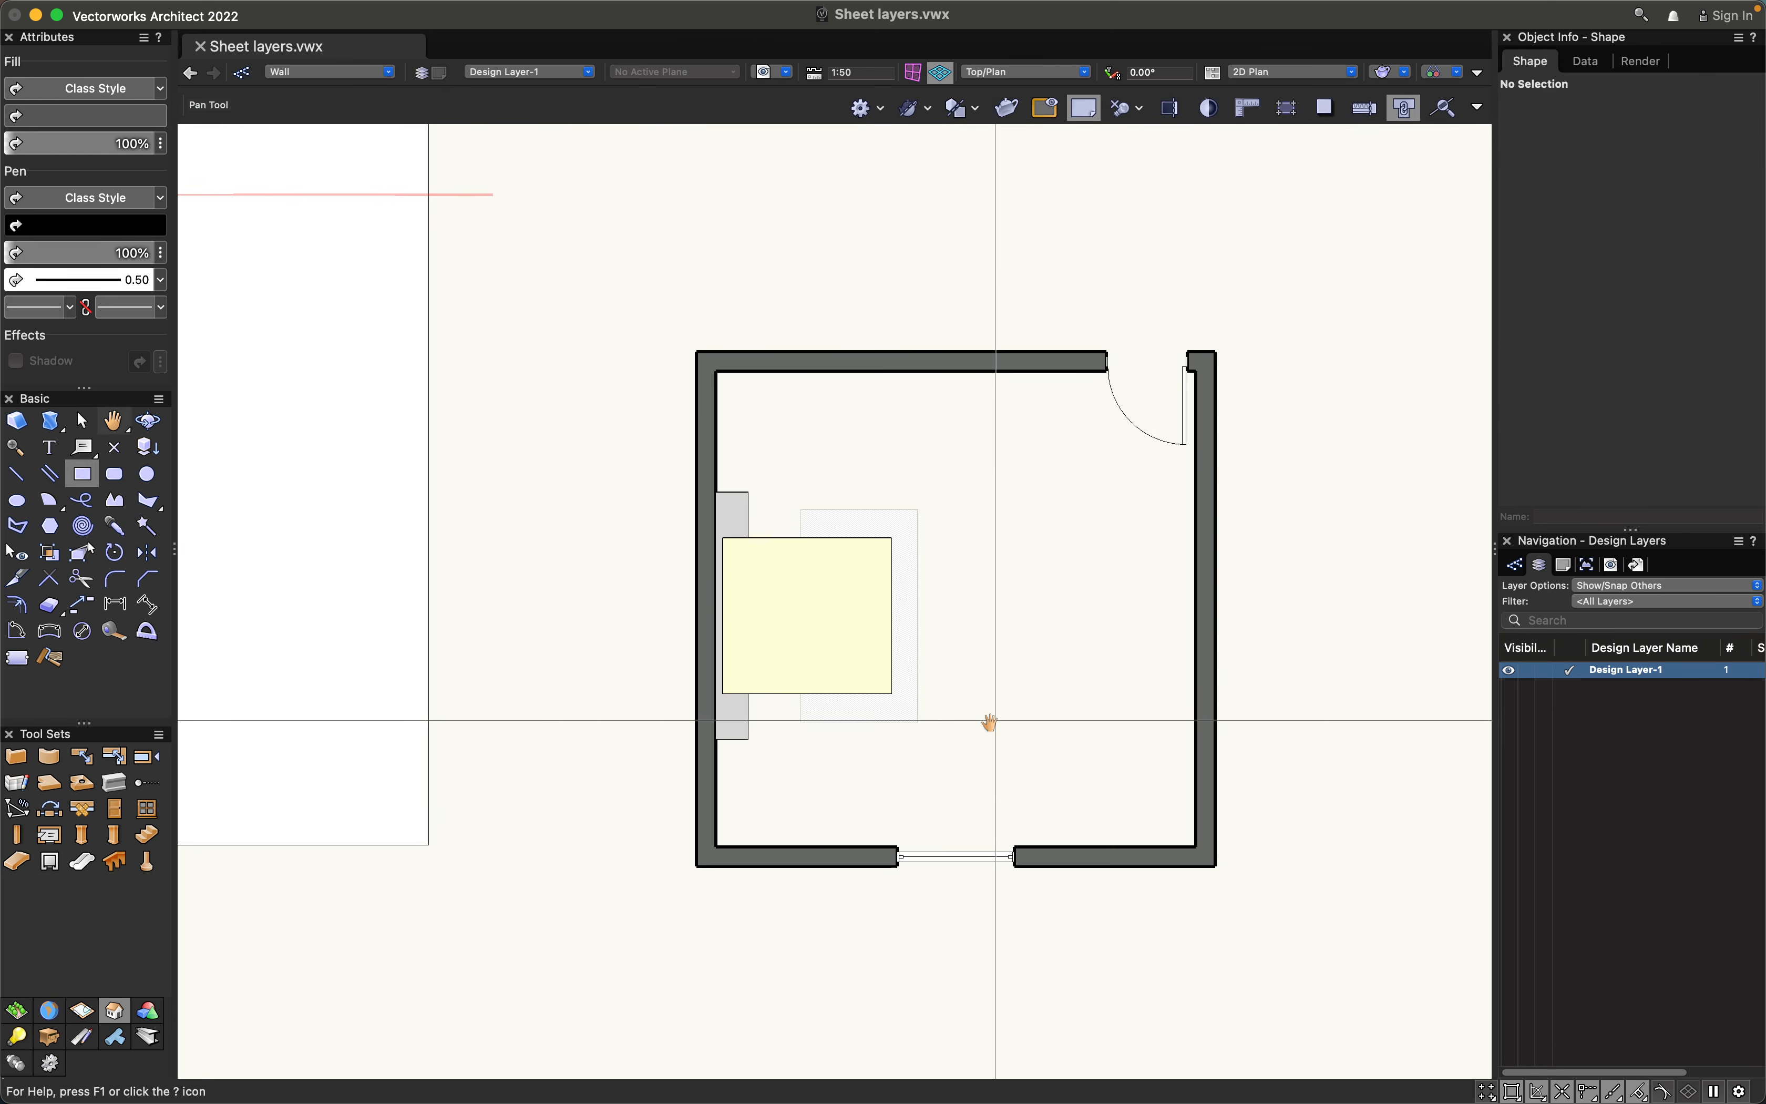
Draw a rectangle about 7'2 1/2" by 6'2 3/4" overlapping the room's right wall
drag(989, 723, 942, 761)
click(1207, 605)
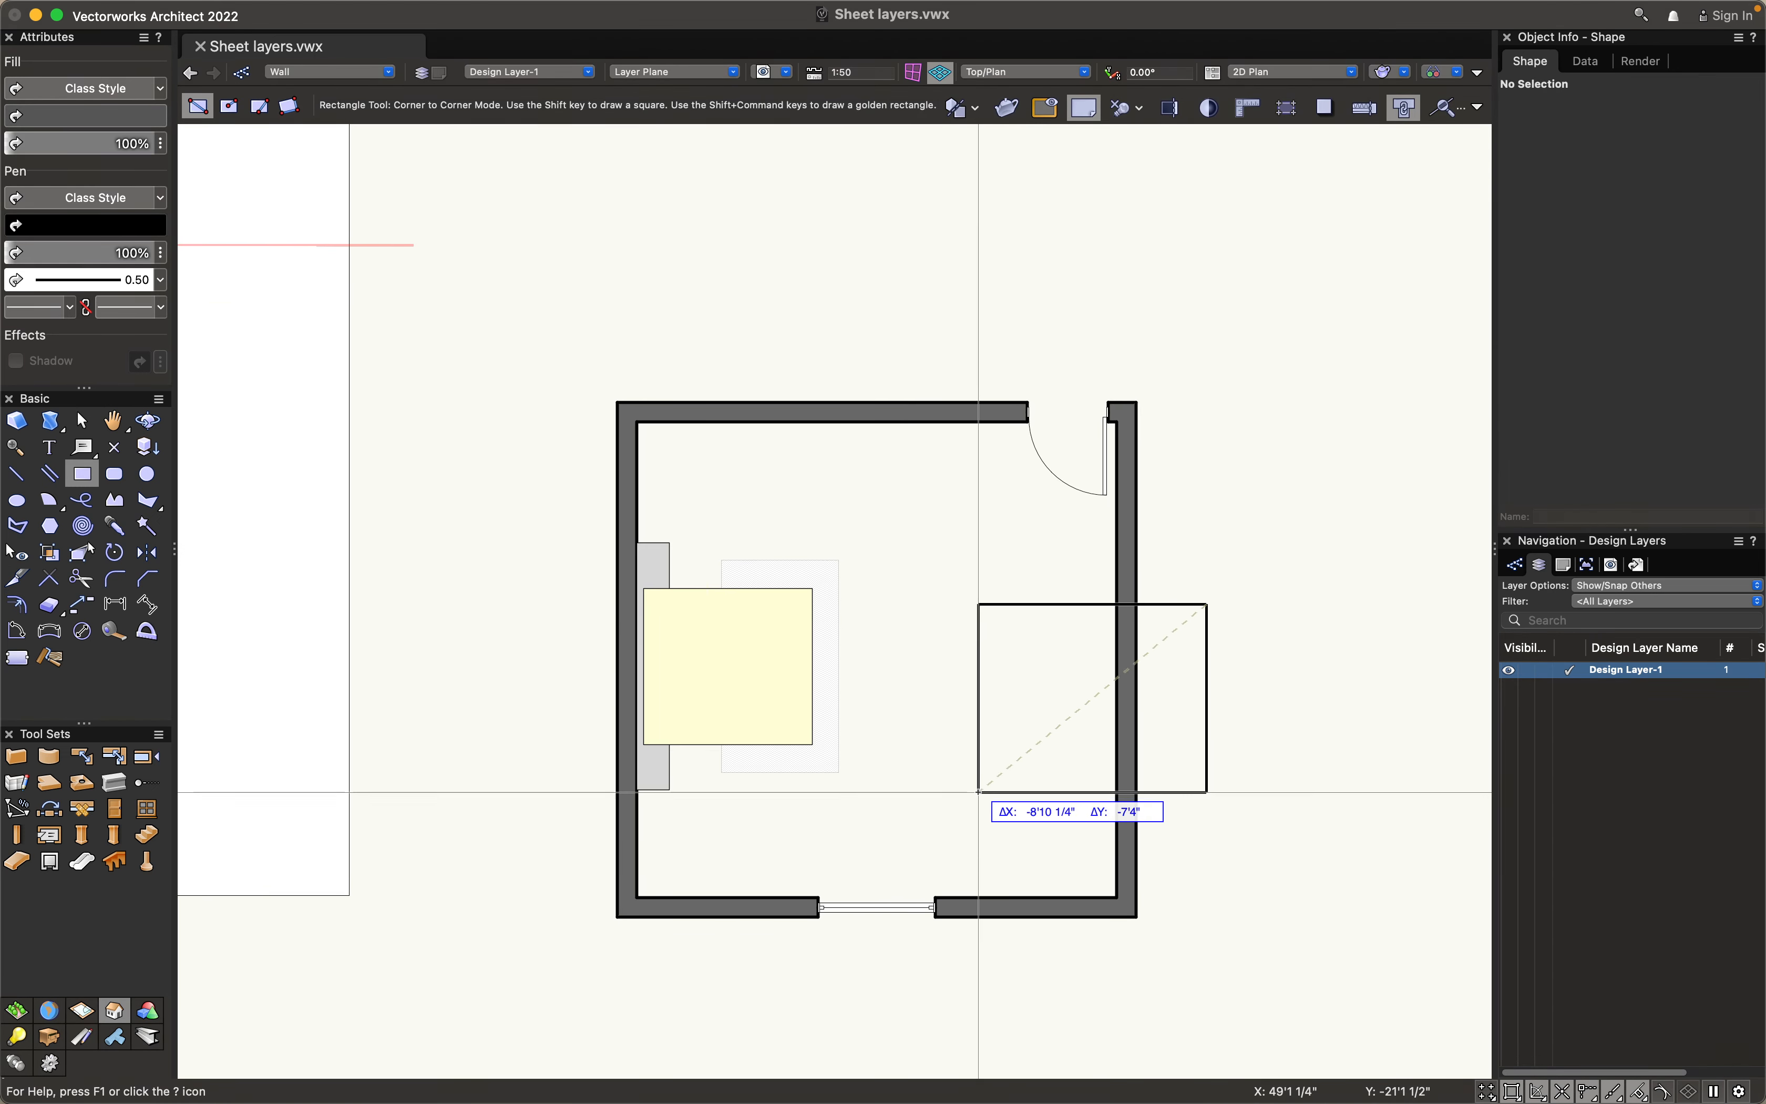
click(1021, 765)
scroll(1173, 790, up, 3)
middle_drag(1172, 789, 1197, 788)
scroll(1227, 730, up, 1)
middle_drag(1225, 714, 1207, 722)
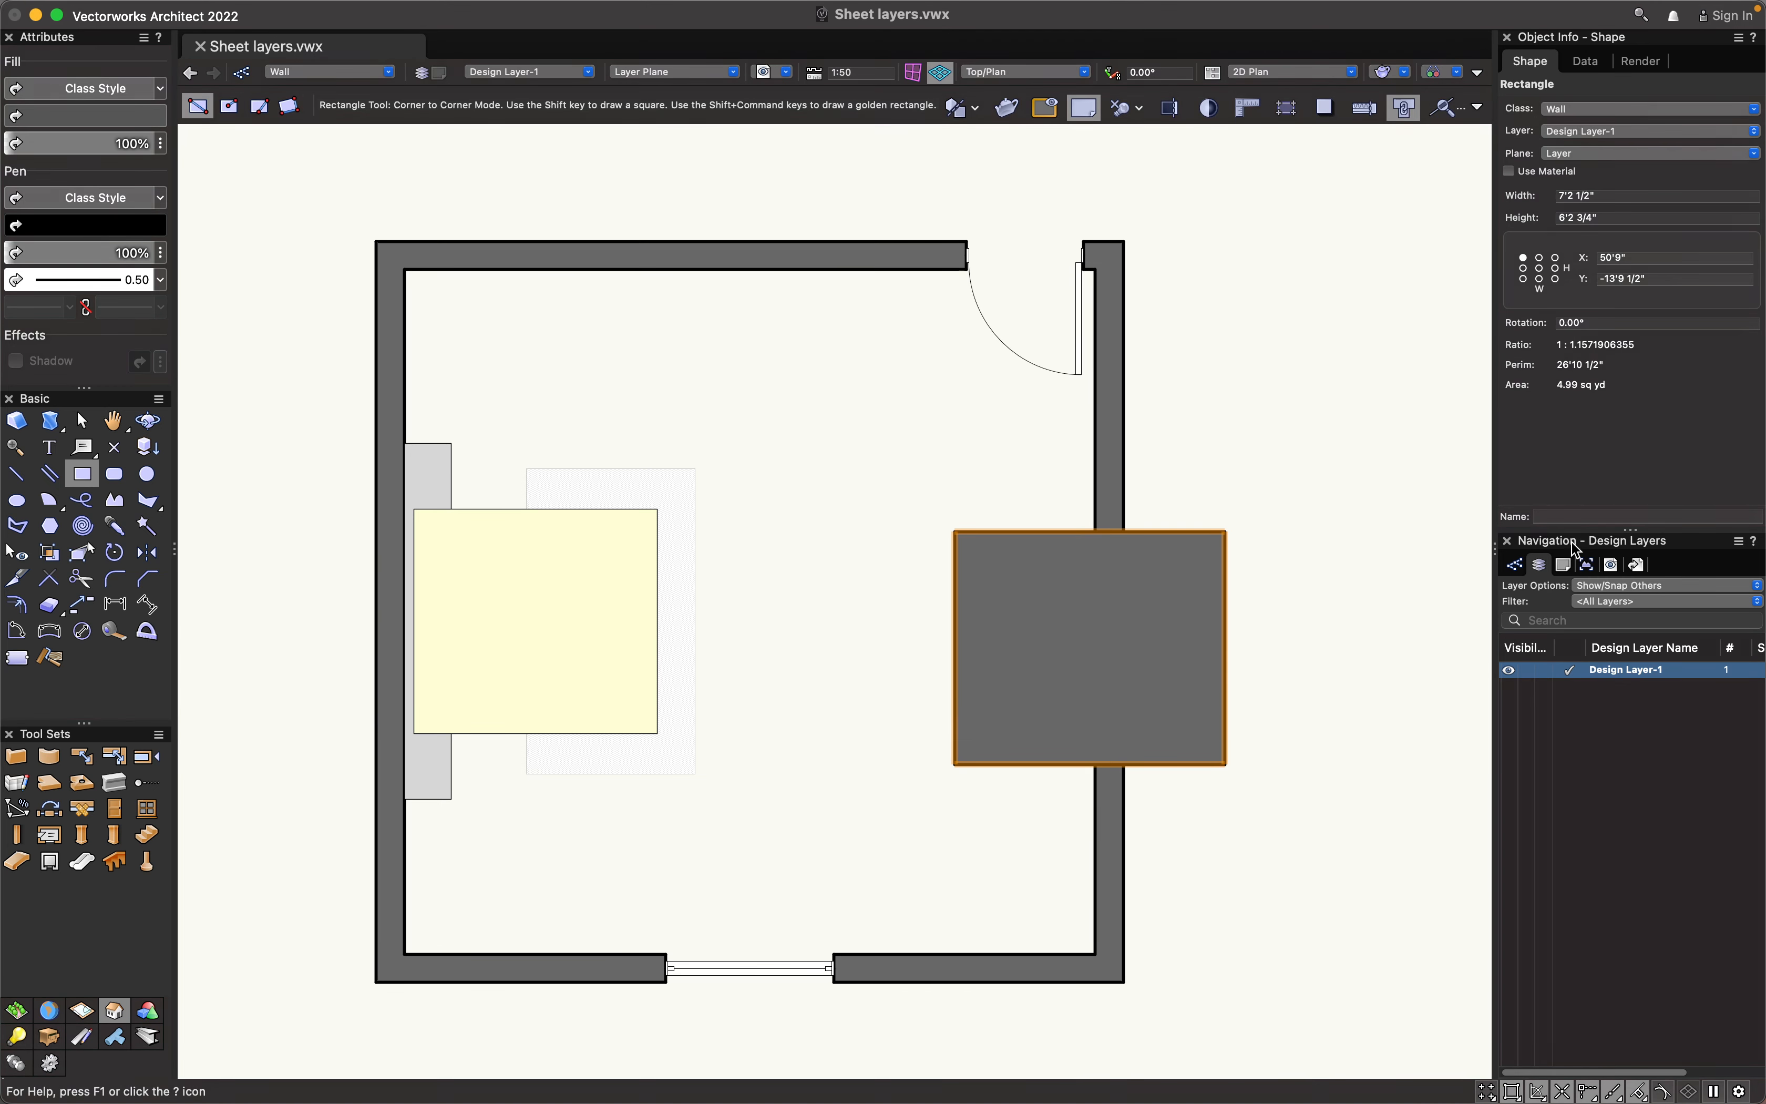
Make the Wall class invisible and set None as the active class
click(1520, 564)
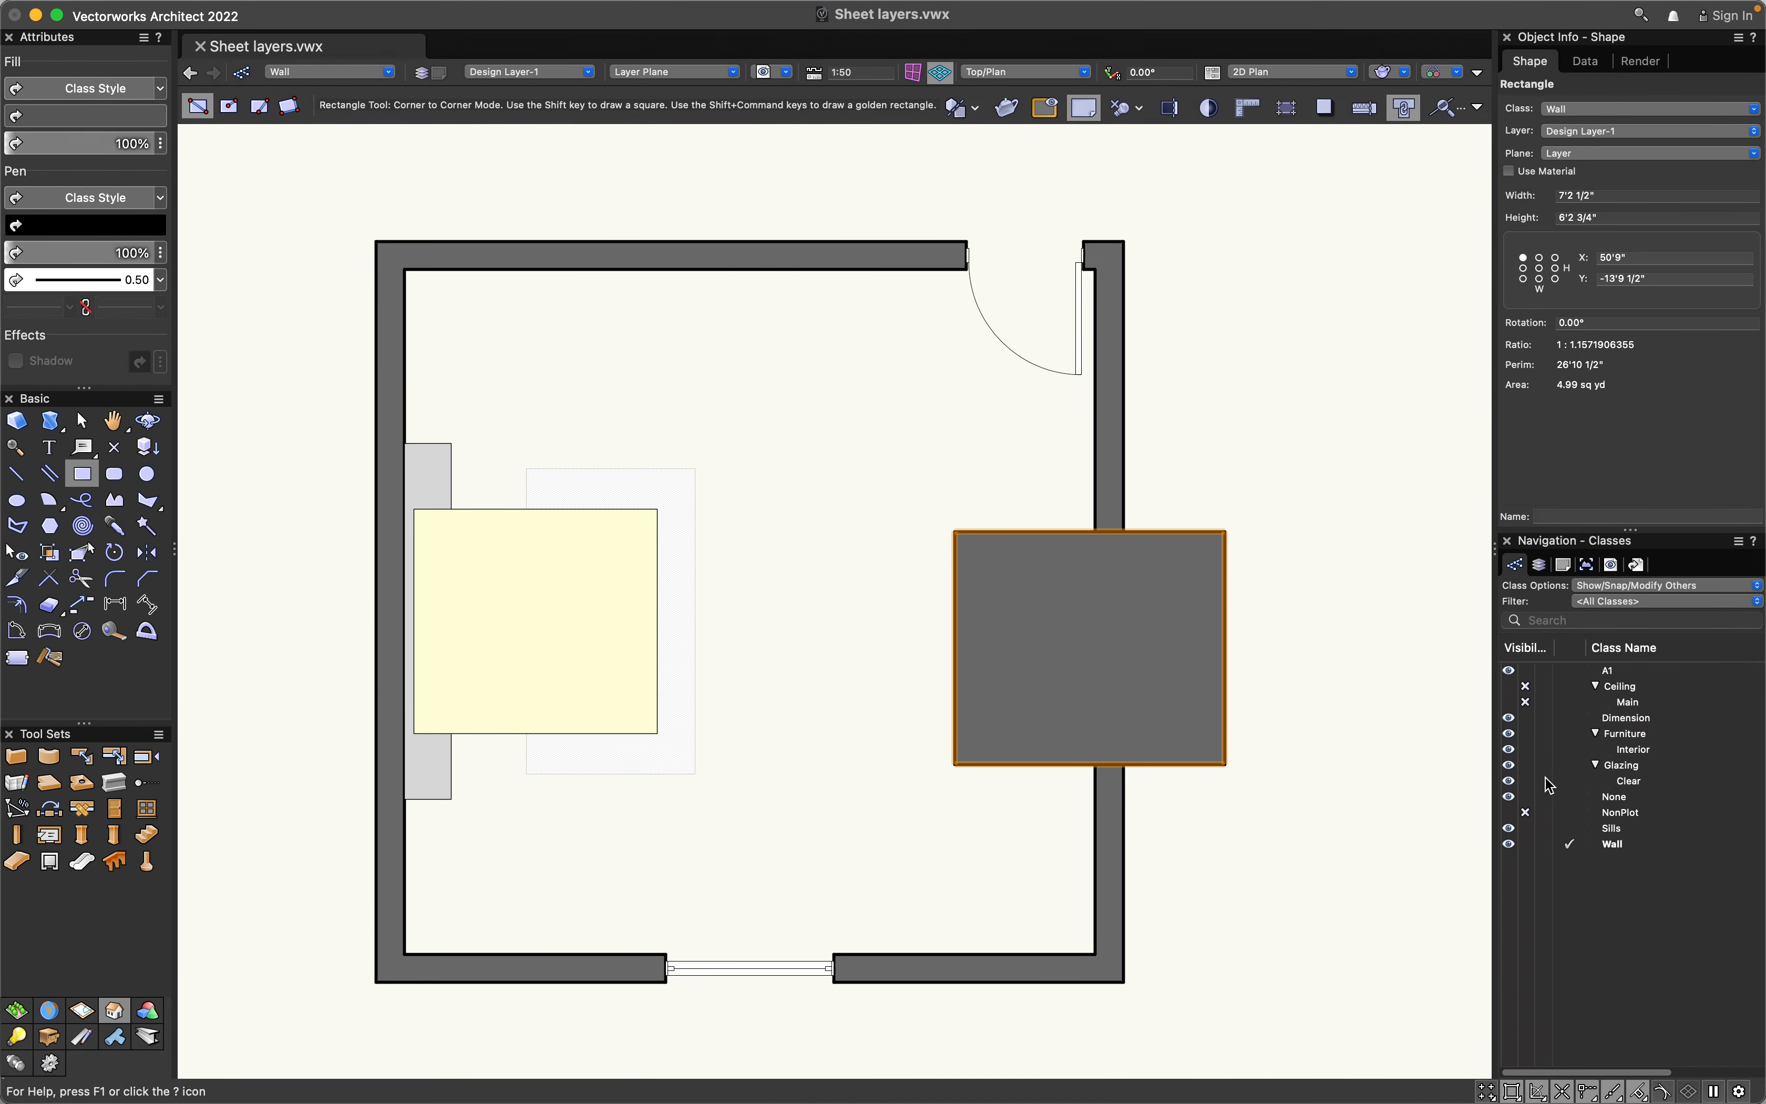
click(1528, 845)
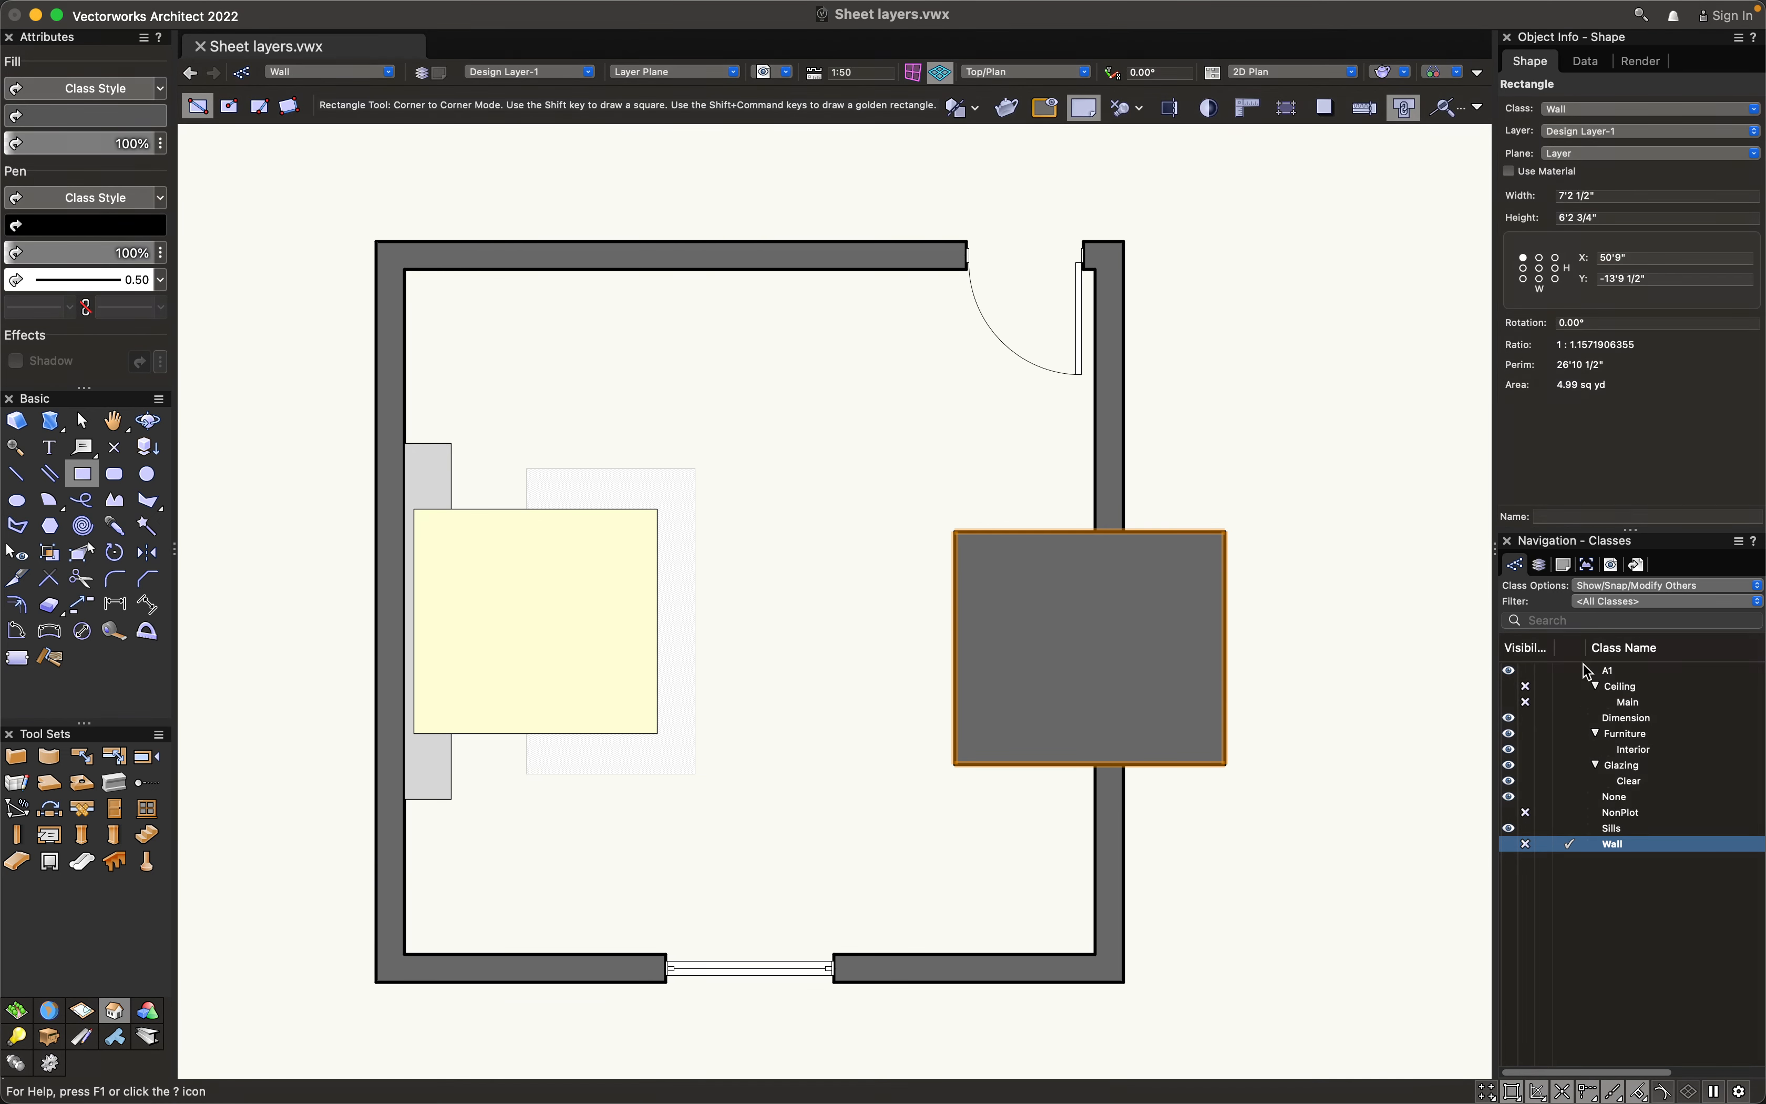
click(1567, 797)
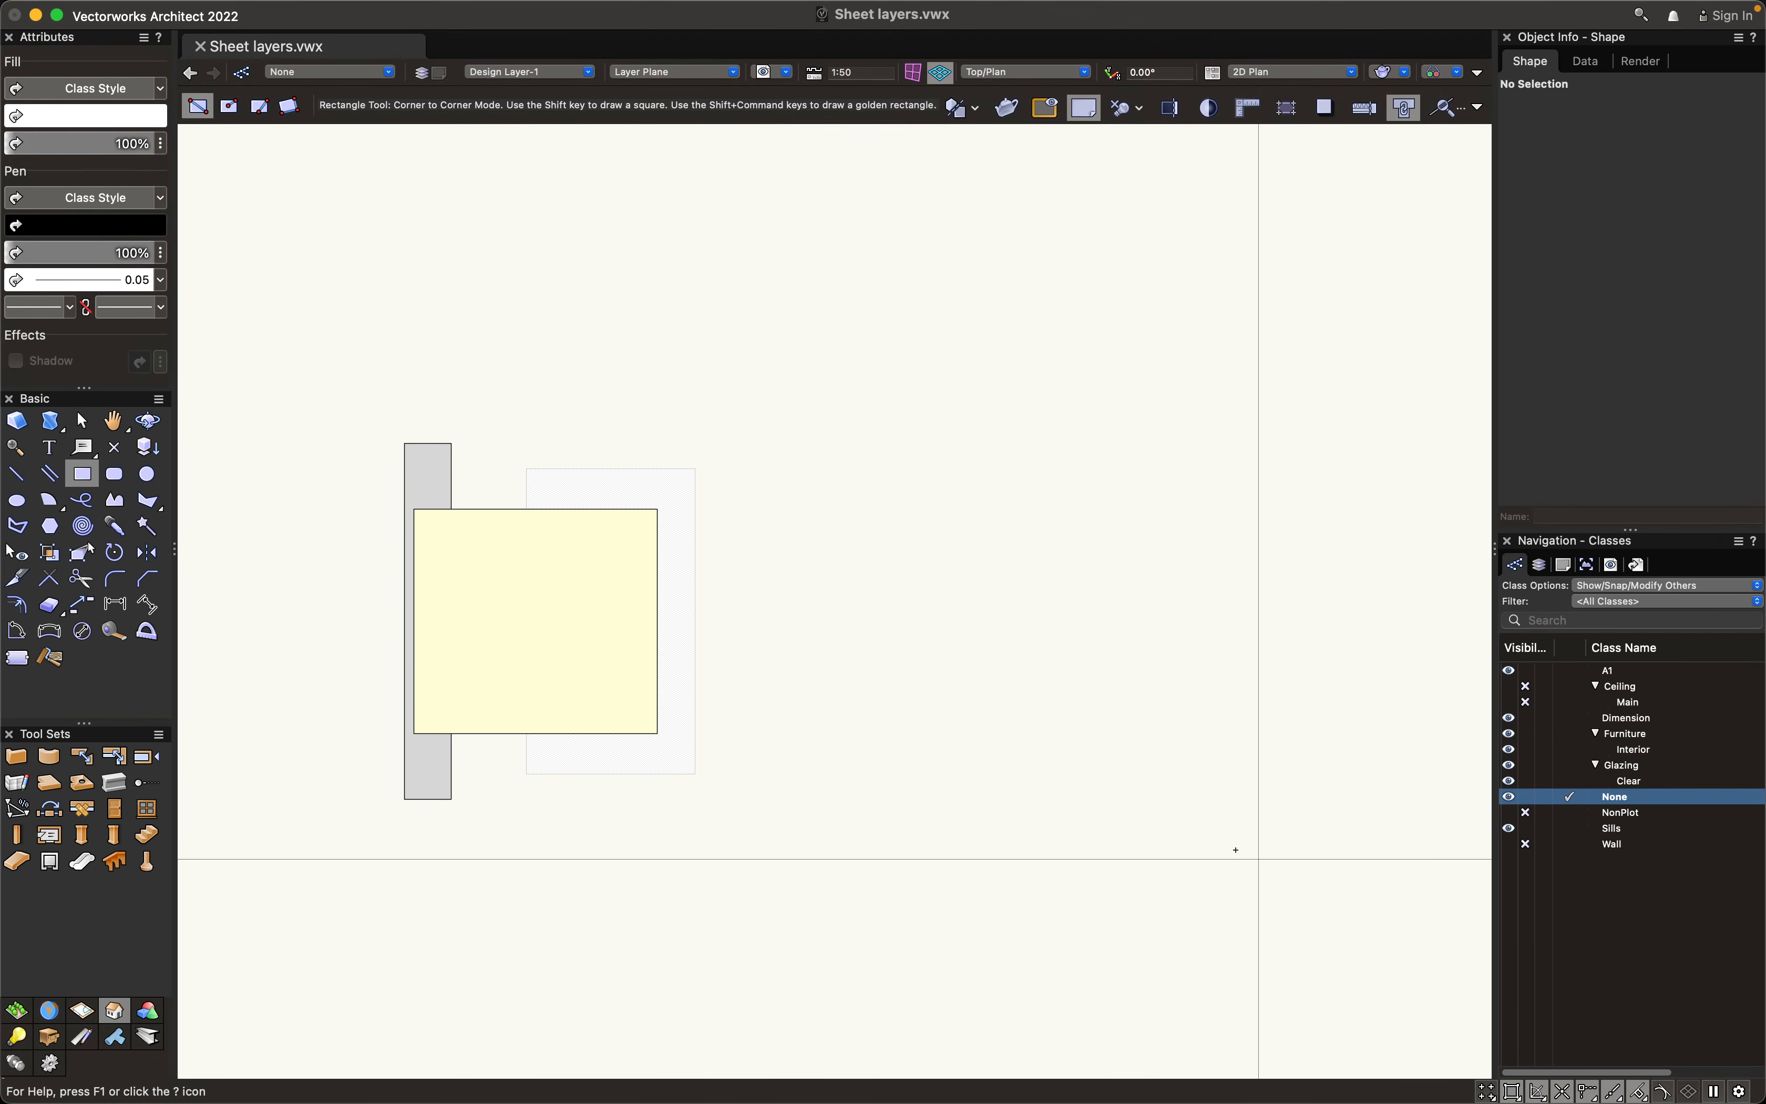
Make the Wall class visible again
key(x)
scroll(1149, 753, down, 1)
scroll(1151, 760, down, 1)
scroll(1150, 759, right, 1)
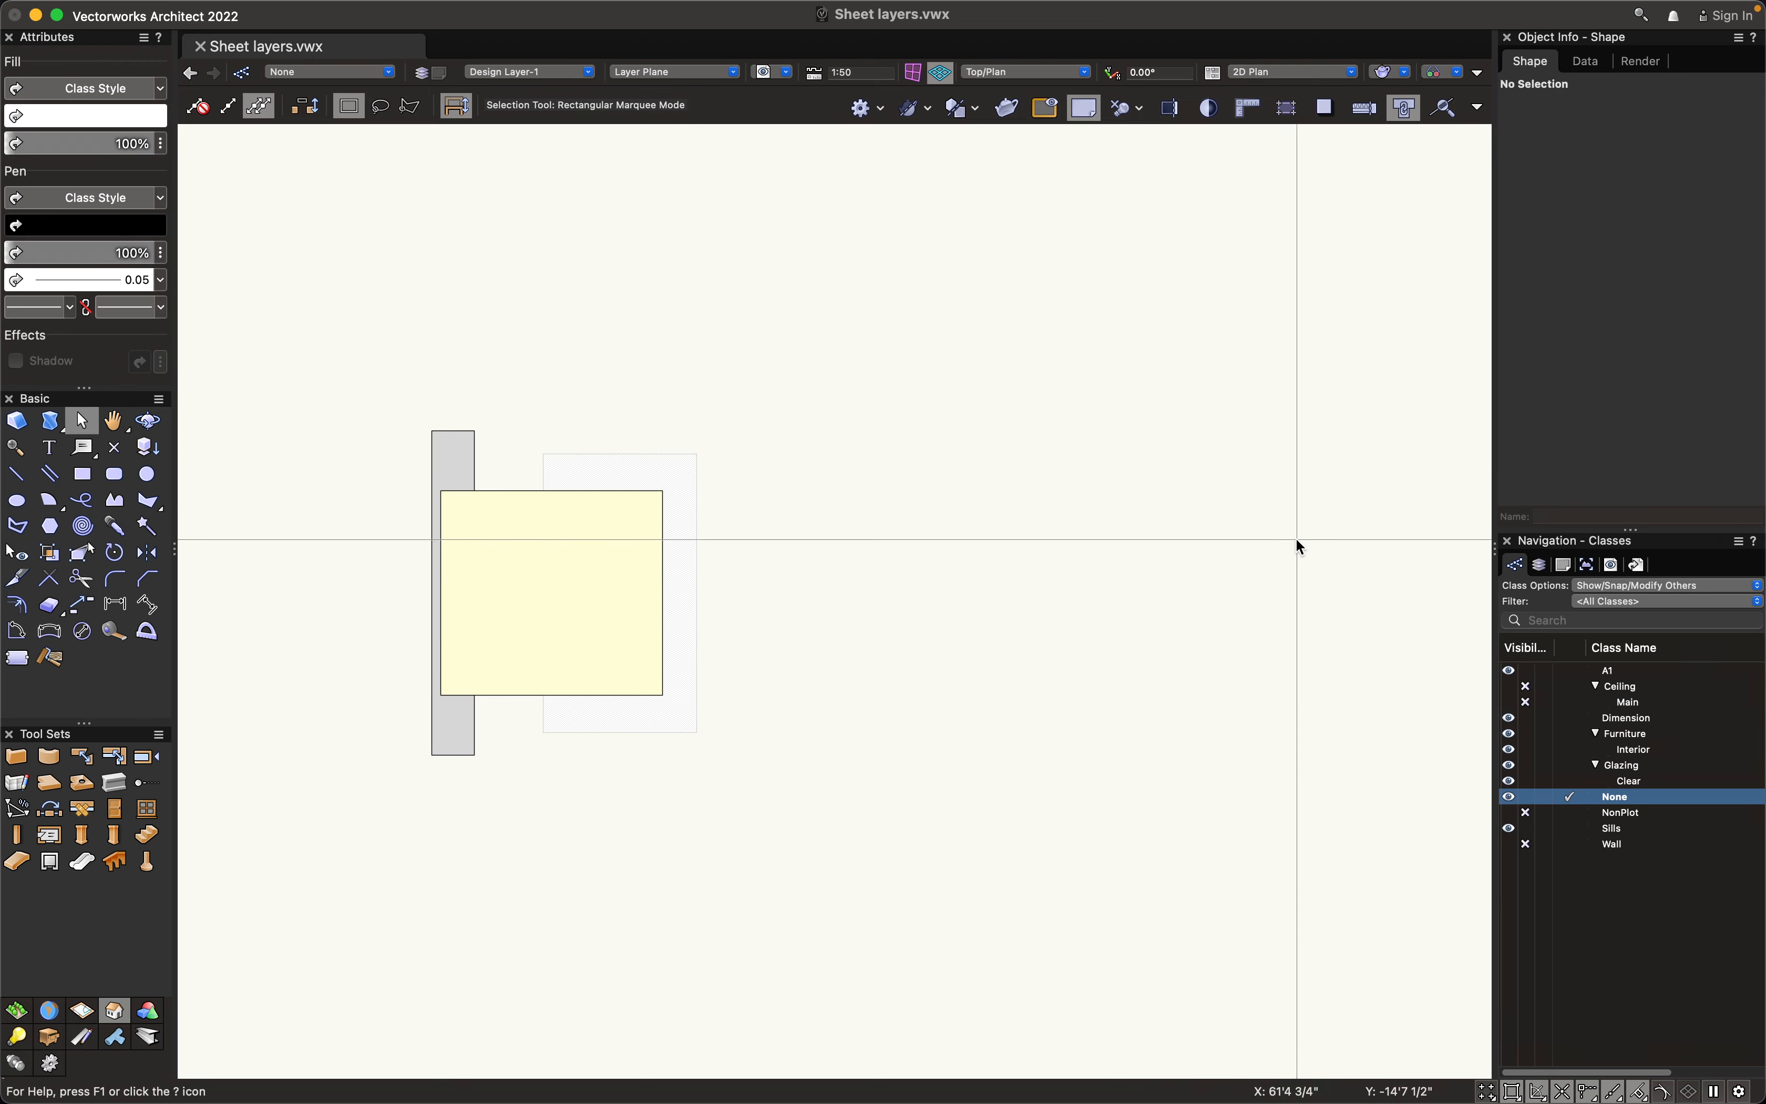
click(1511, 844)
click(1509, 843)
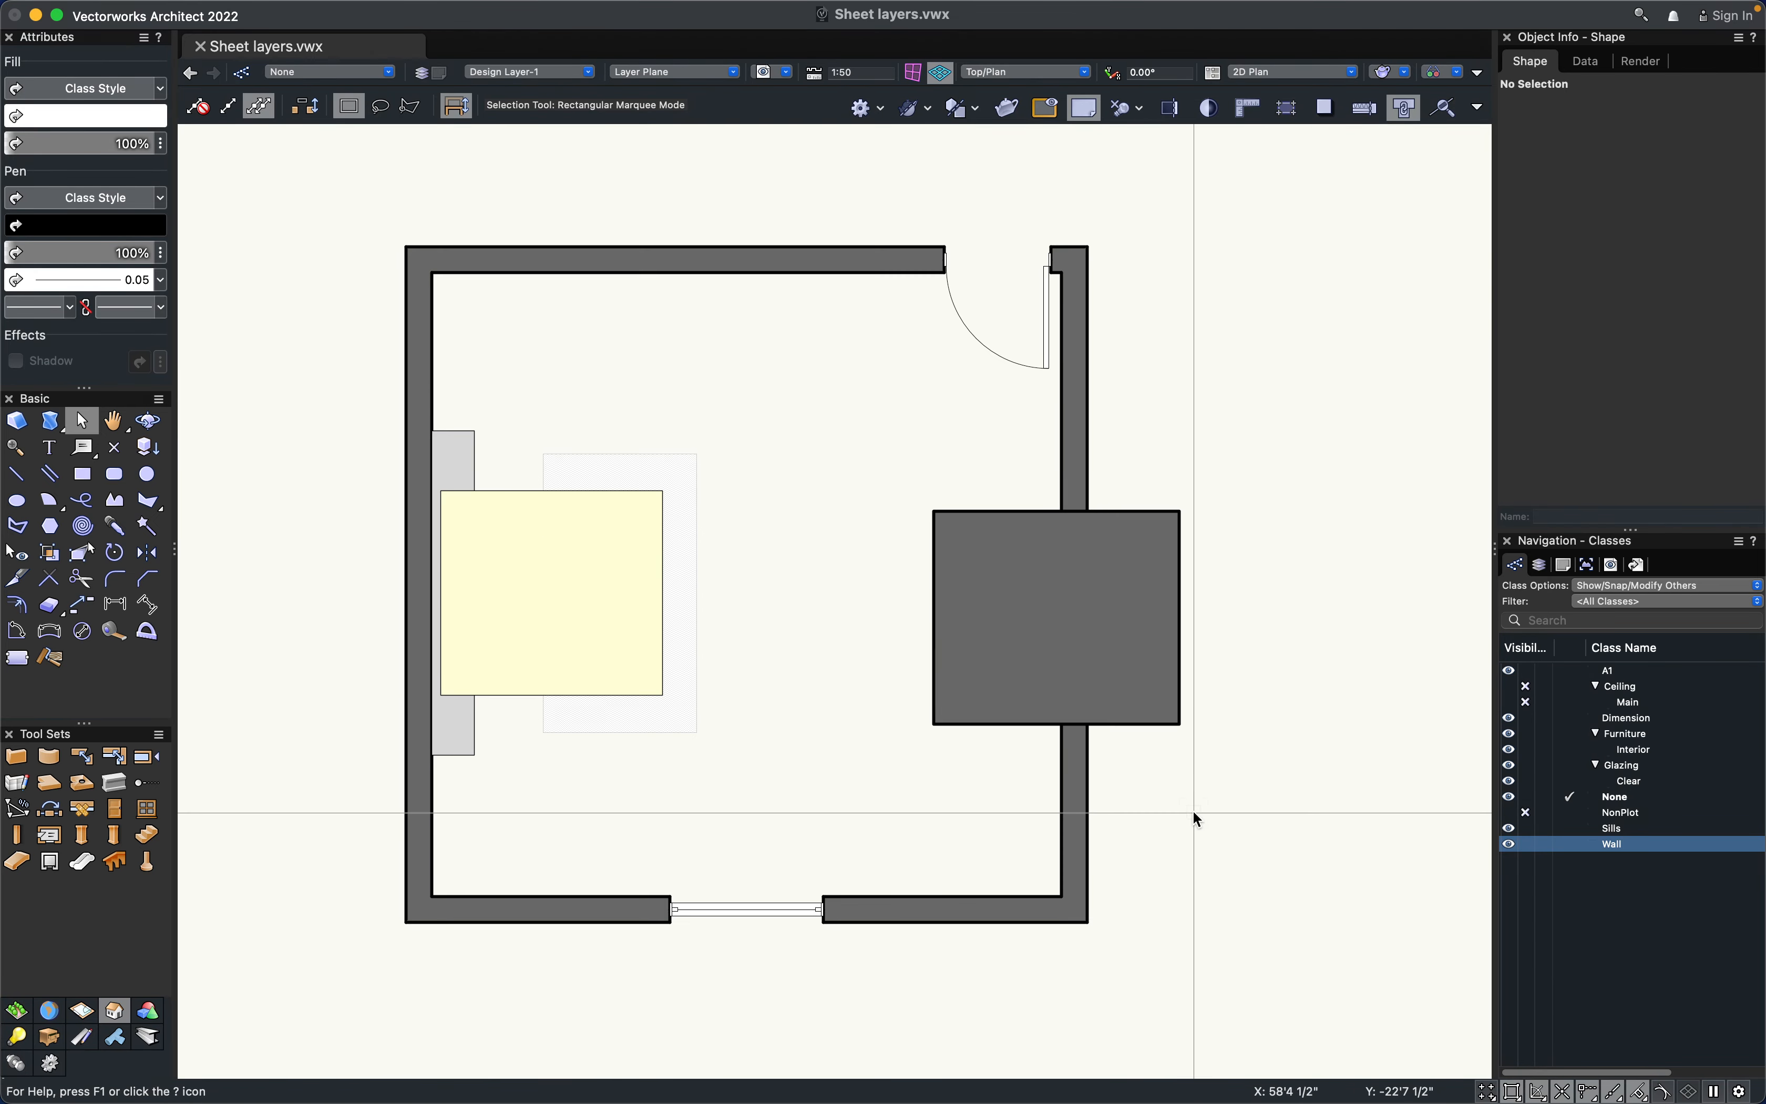
Assign the rectangle overlapping the right wall to class None
key(h)
drag(1277, 719, 1291, 768)
key(x)
scroll(1201, 808, up, 1)
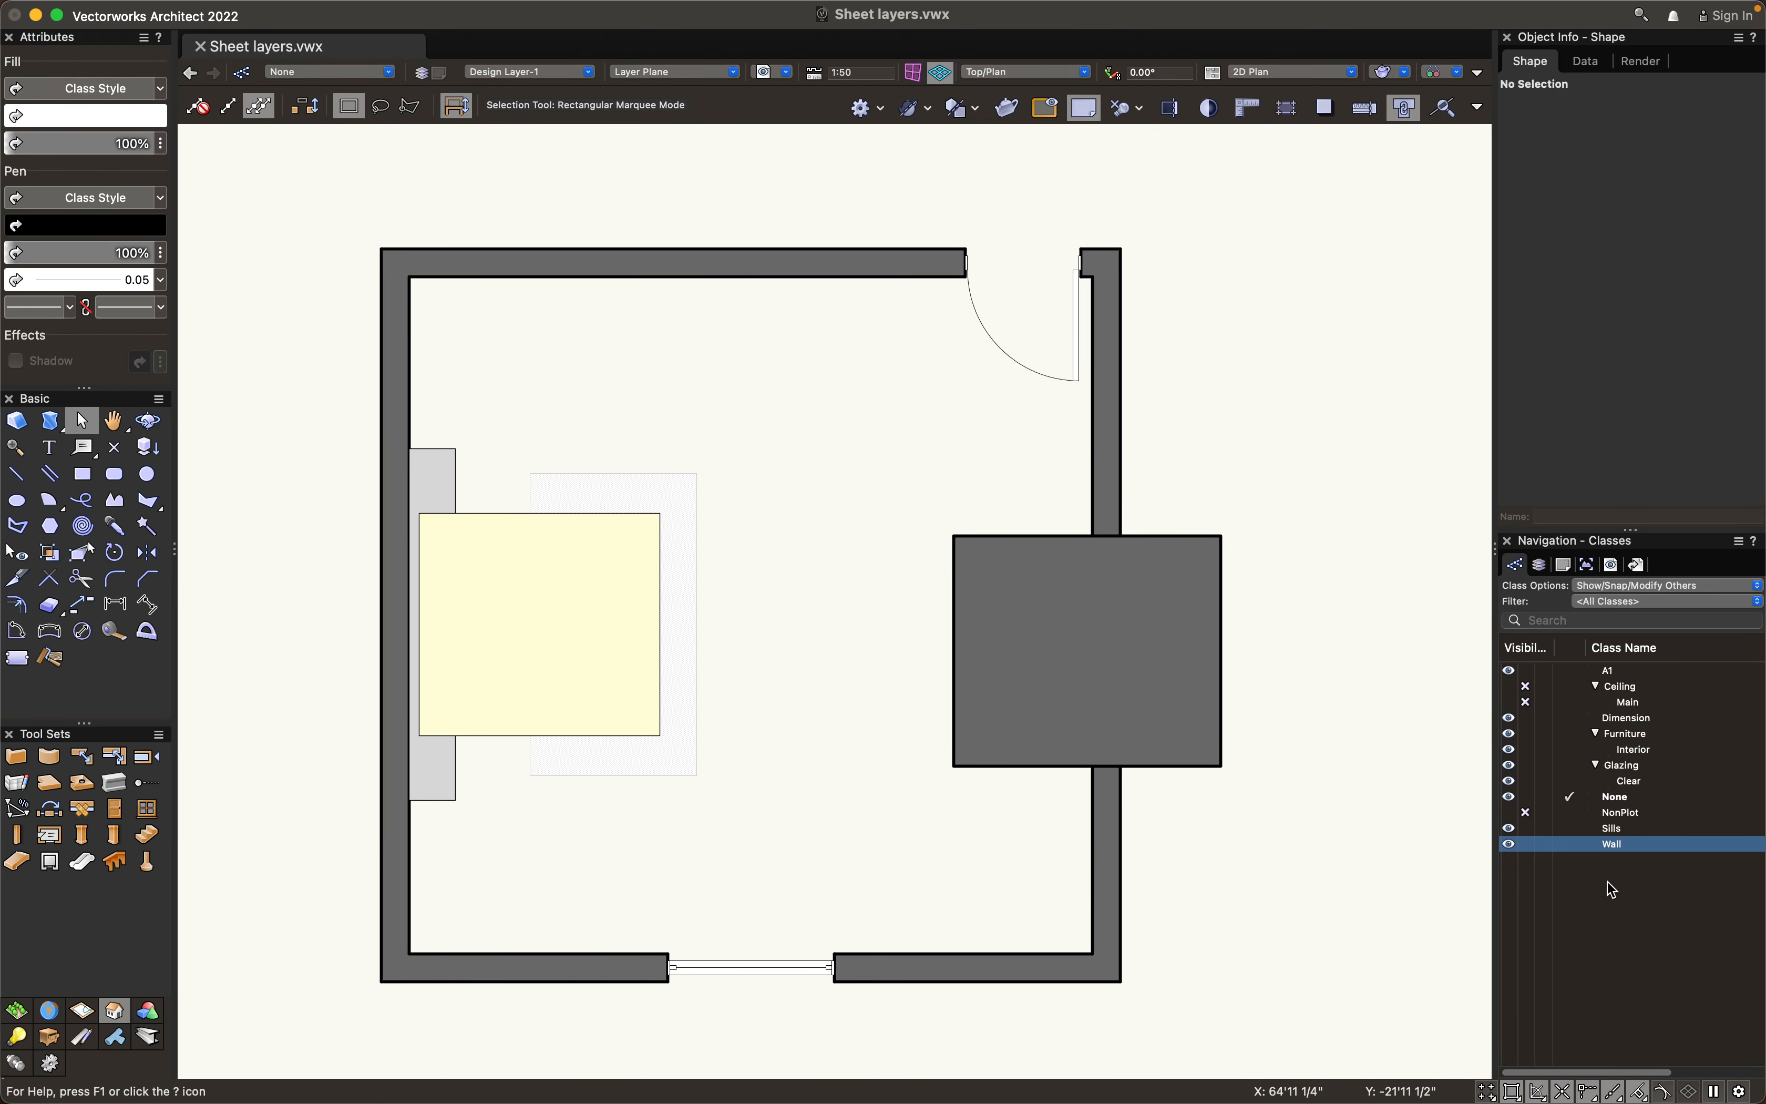
click(1209, 754)
click(1581, 109)
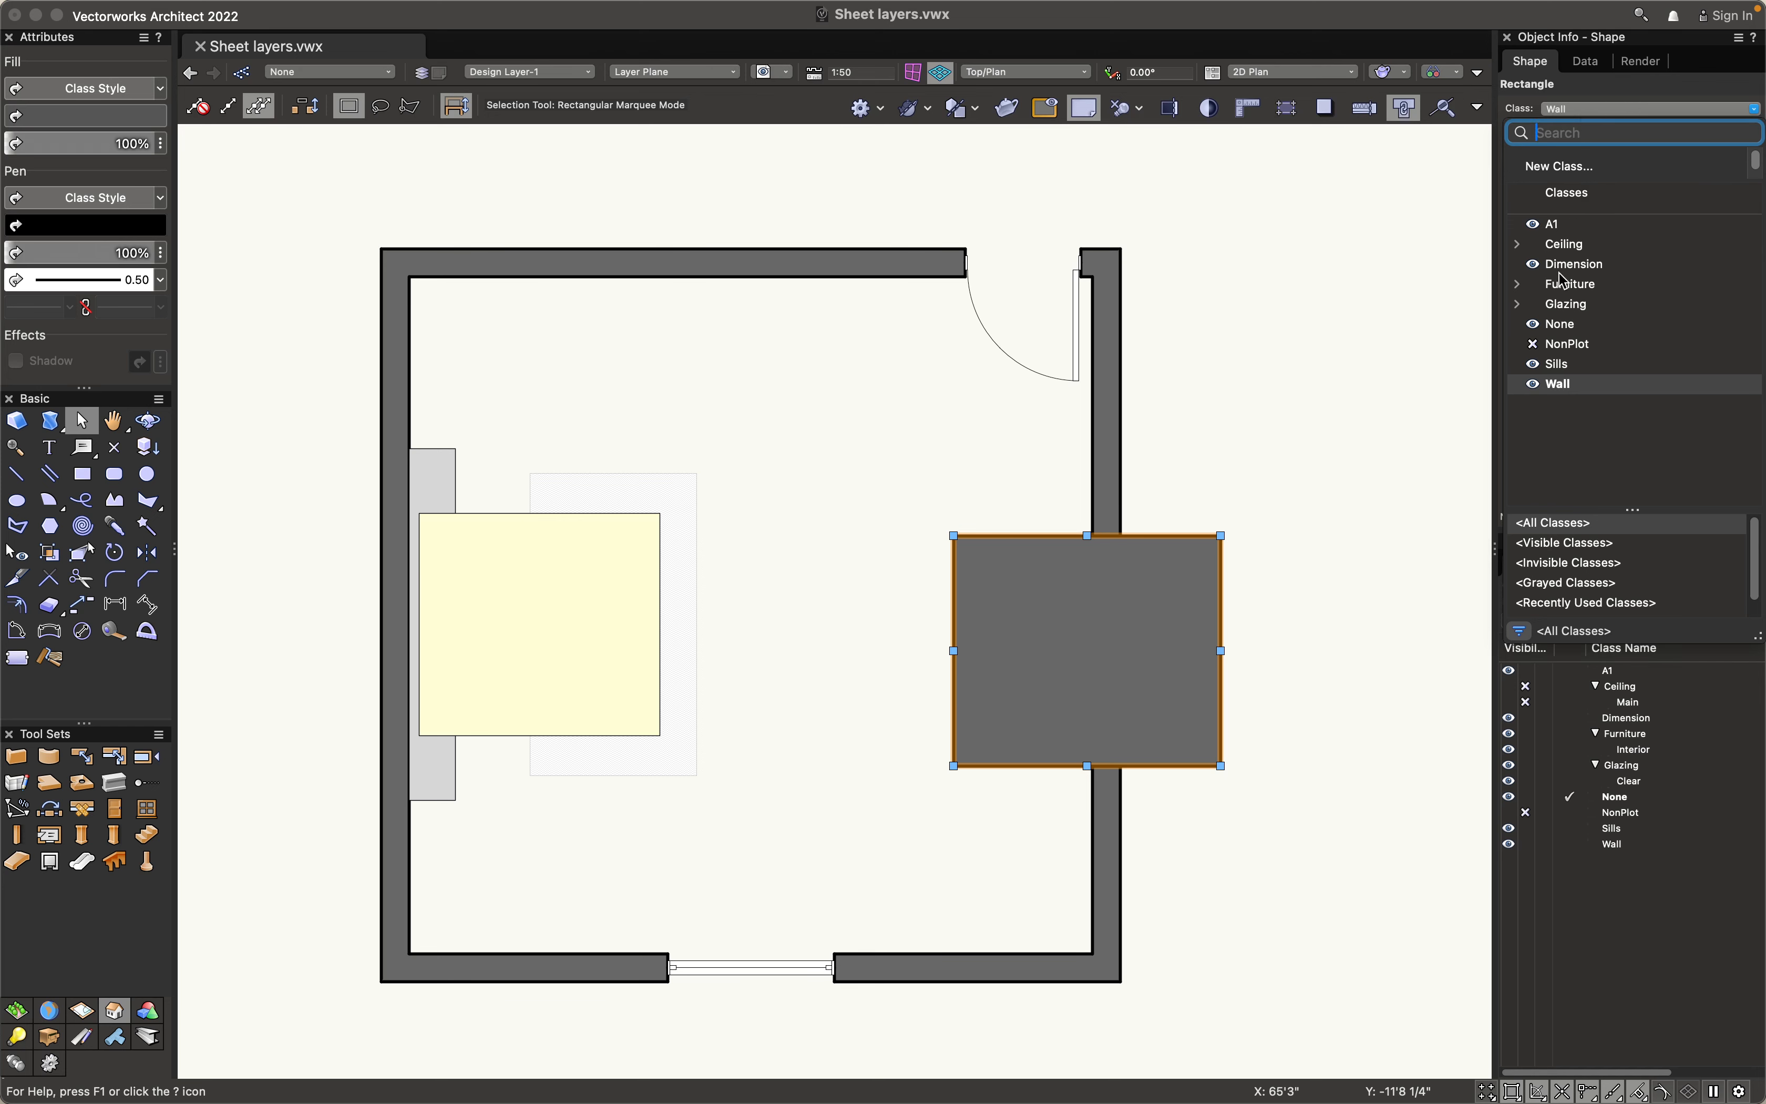
click(1559, 324)
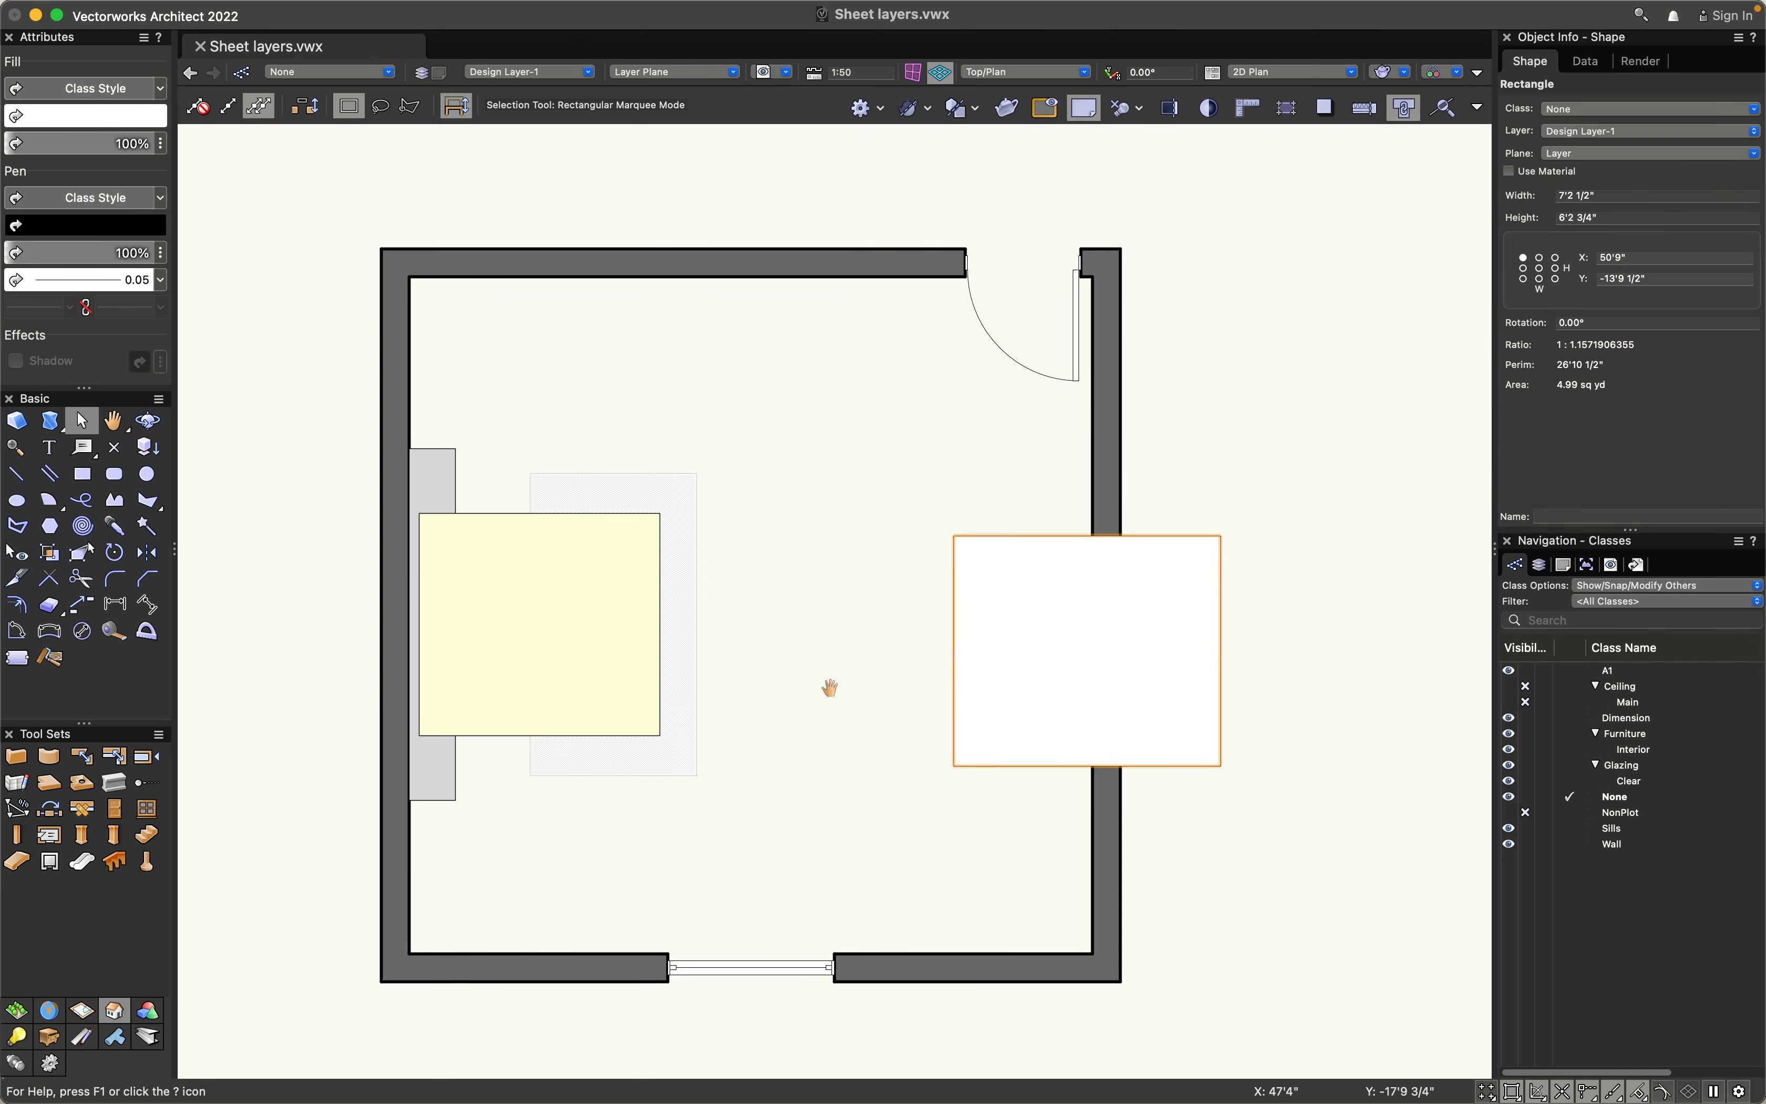
Move the rectangle to the room's upper-left corner and stretch it over the whole room, to about 21'4 1/2" by 21'2"
scroll(906, 676, down, 4)
mouse_move(828, 688)
middle_down()
mouse_move(892, 674)
mouse_move(968, 696)
middle_up()
drag(1084, 678, 688, 473)
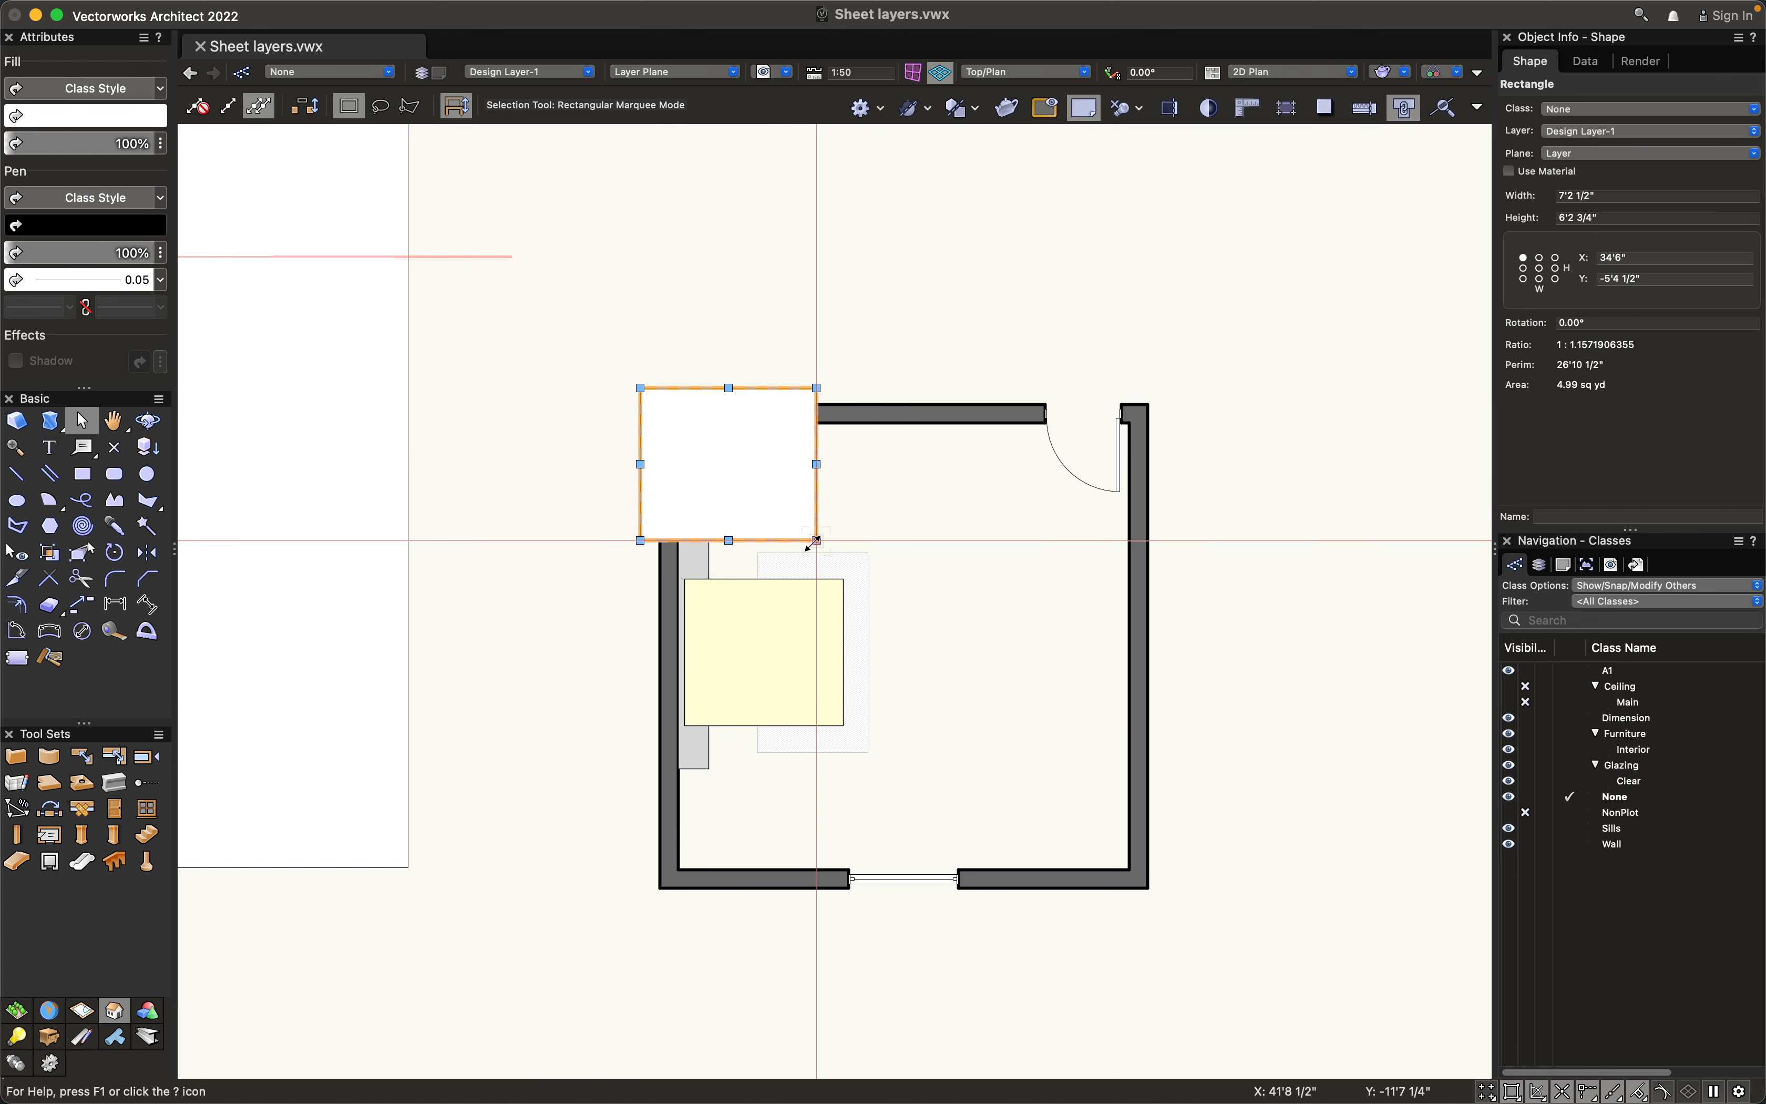
drag(815, 541, 1163, 905)
scroll(933, 669, up, 3)
middle_drag(923, 670, 911, 663)
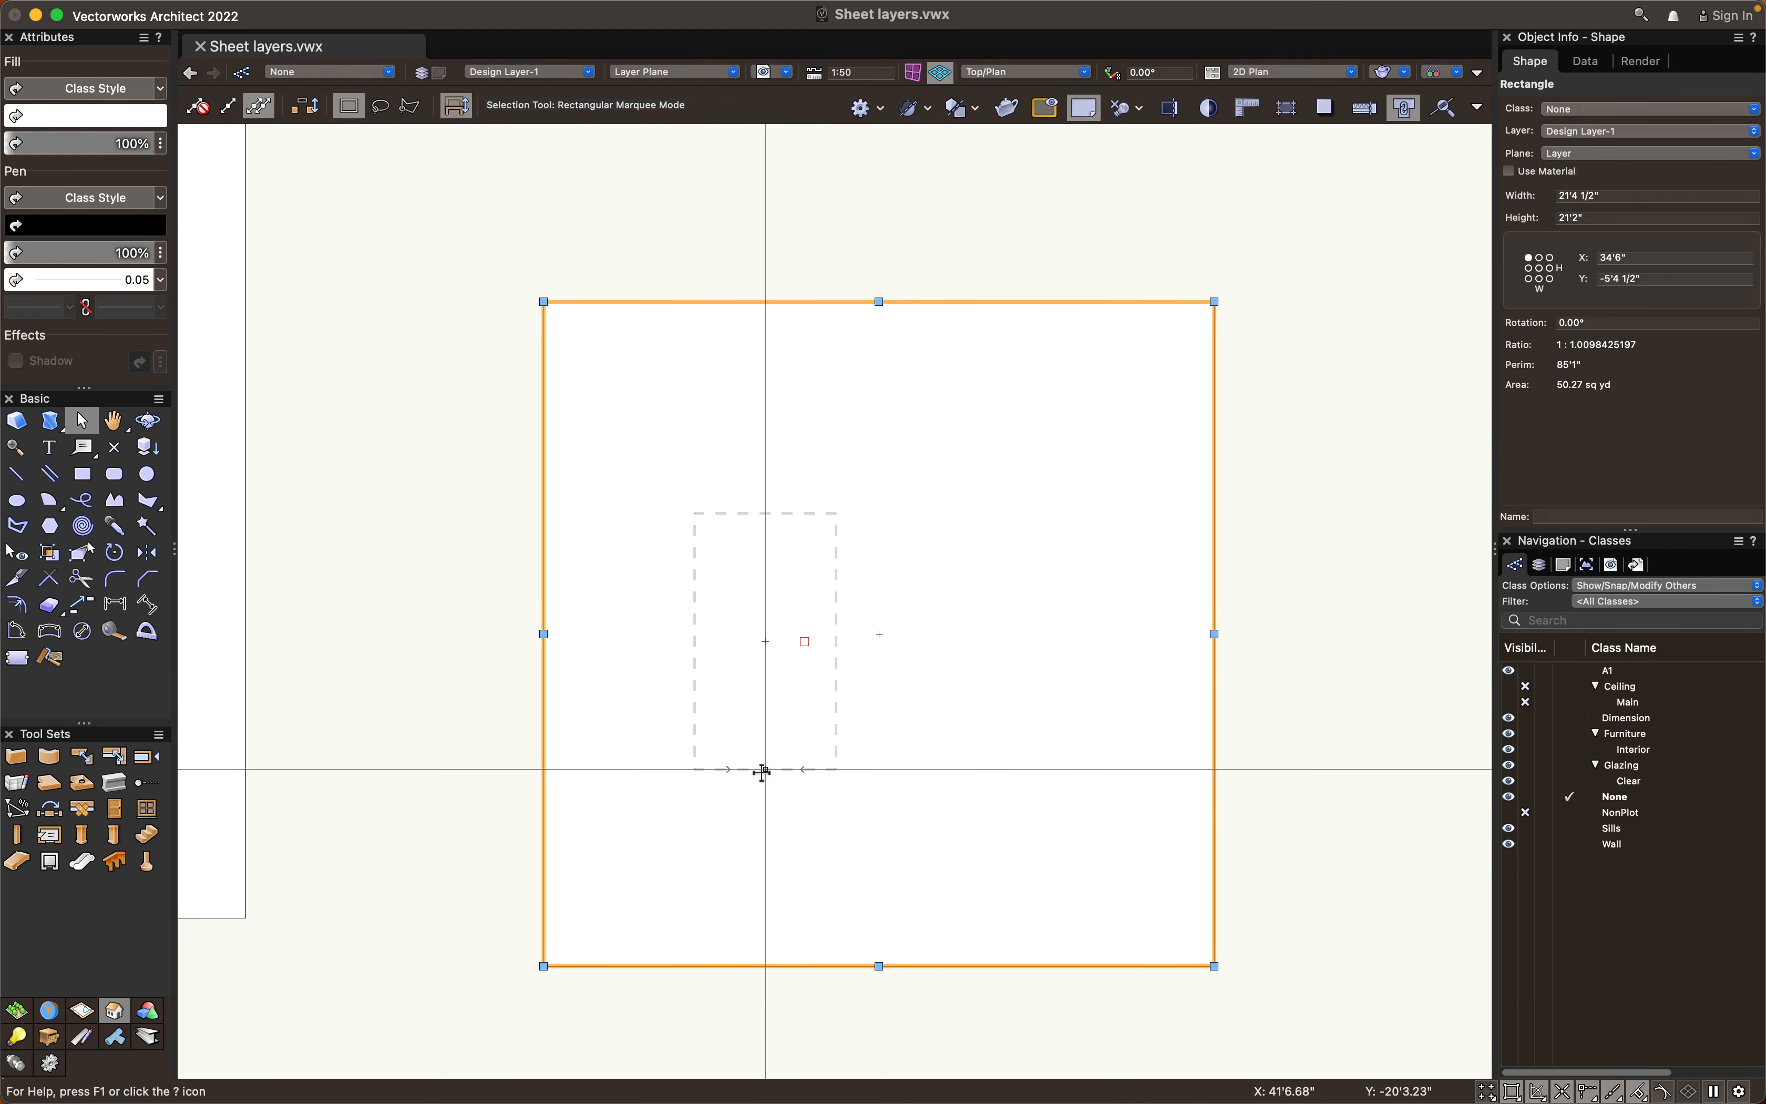
Alternate the rectangle's stacking order between behind and in front of the room to compare the two
key(super+b)
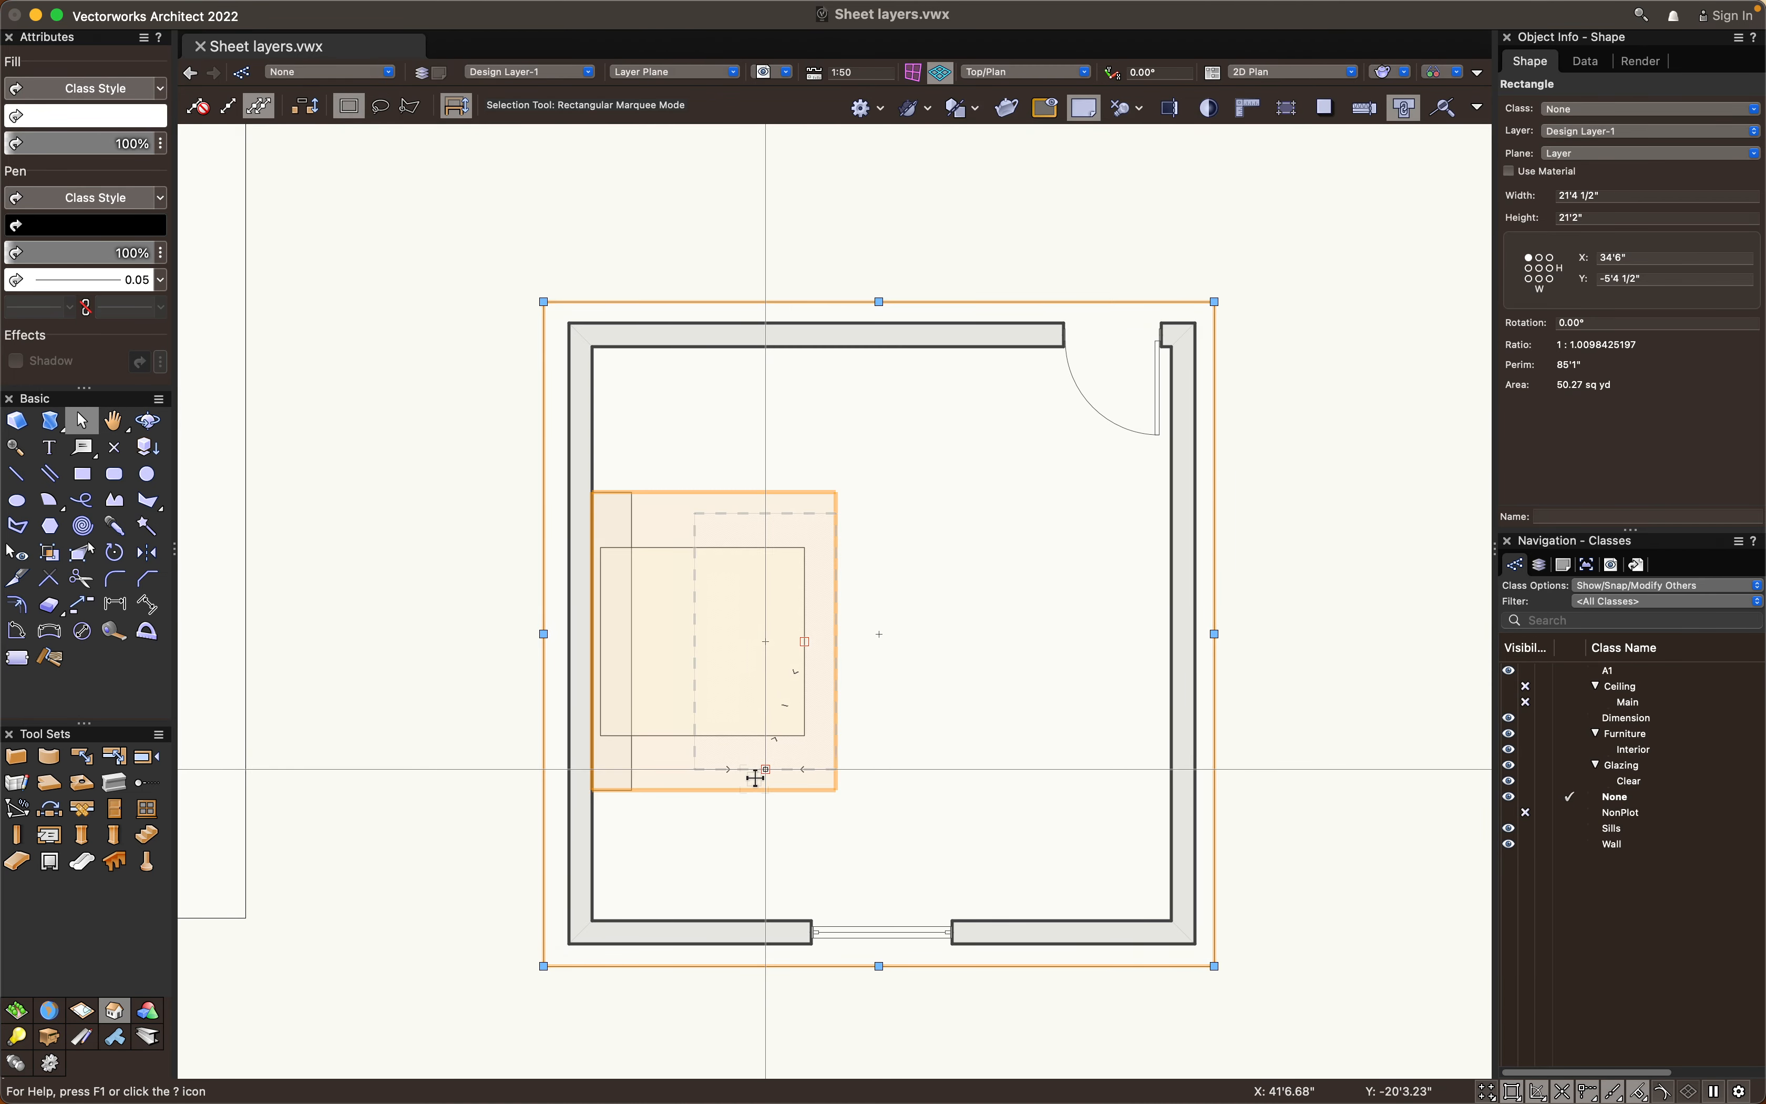
key(super+f)
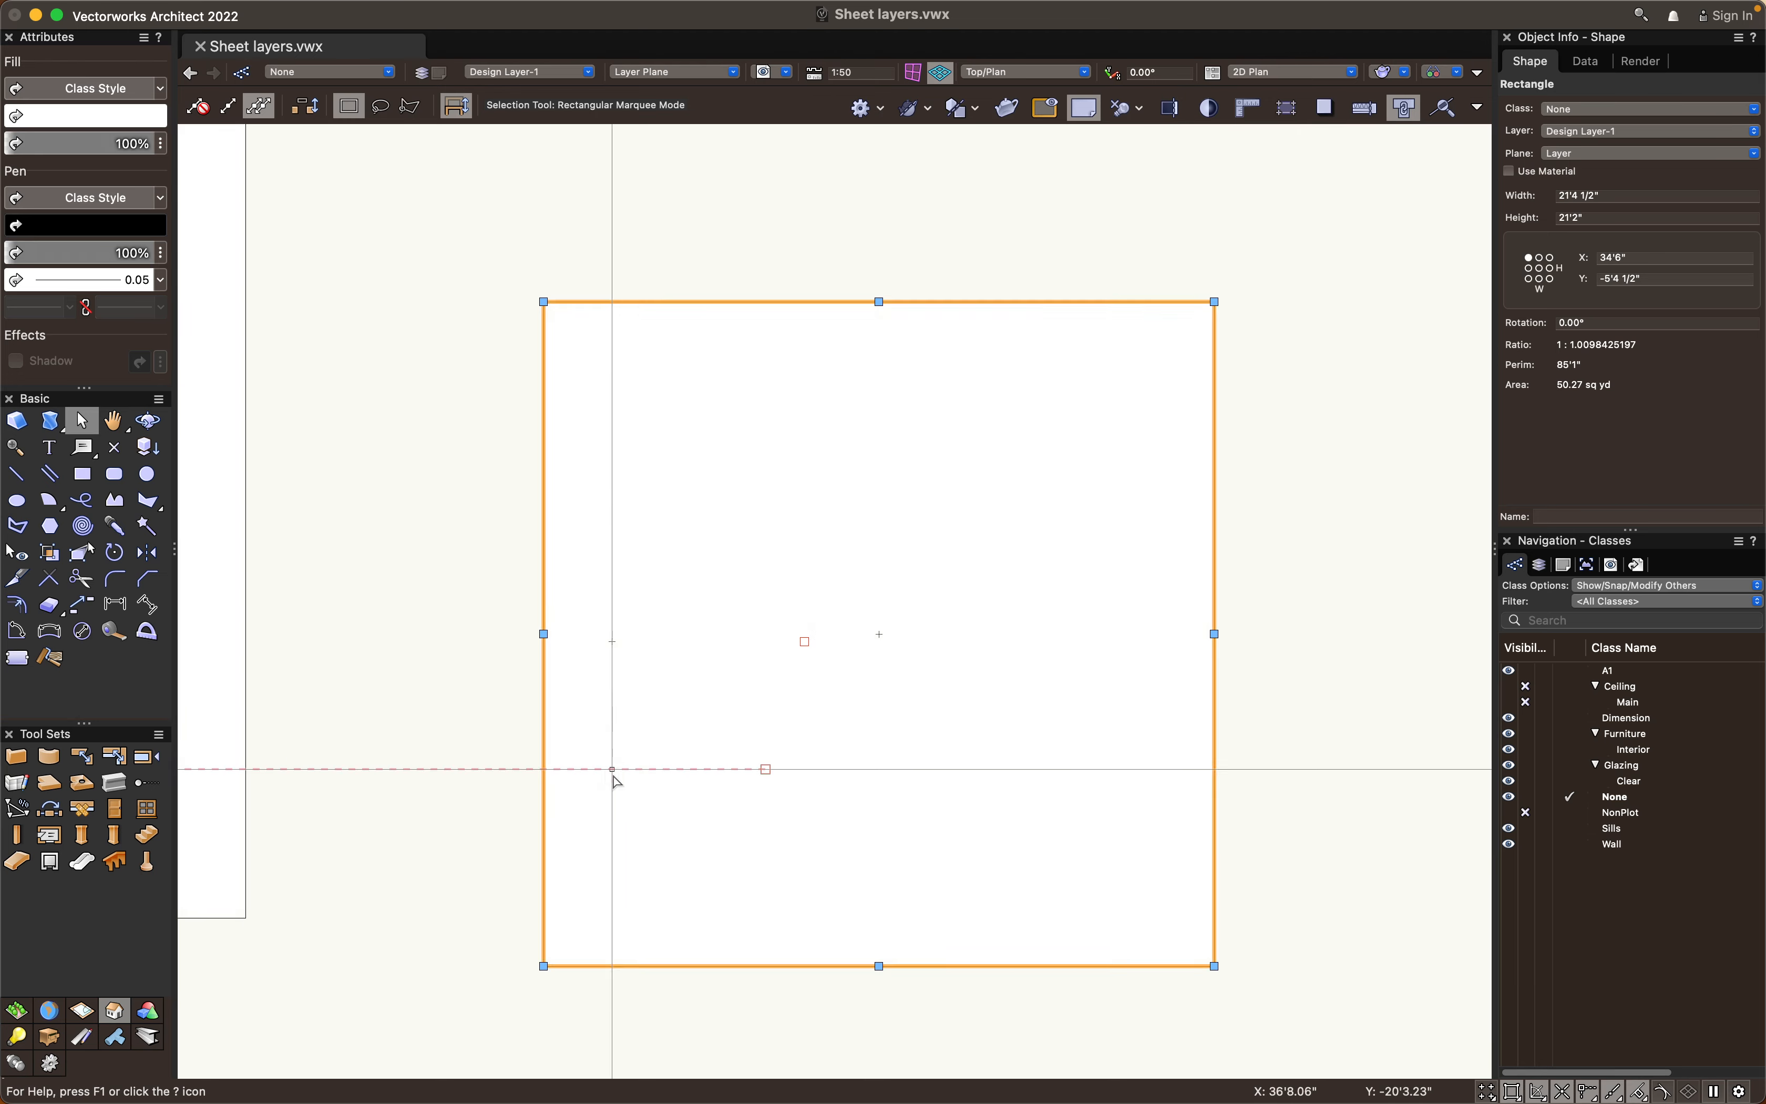
key(super+b)
key(super+f)
key(super+b)
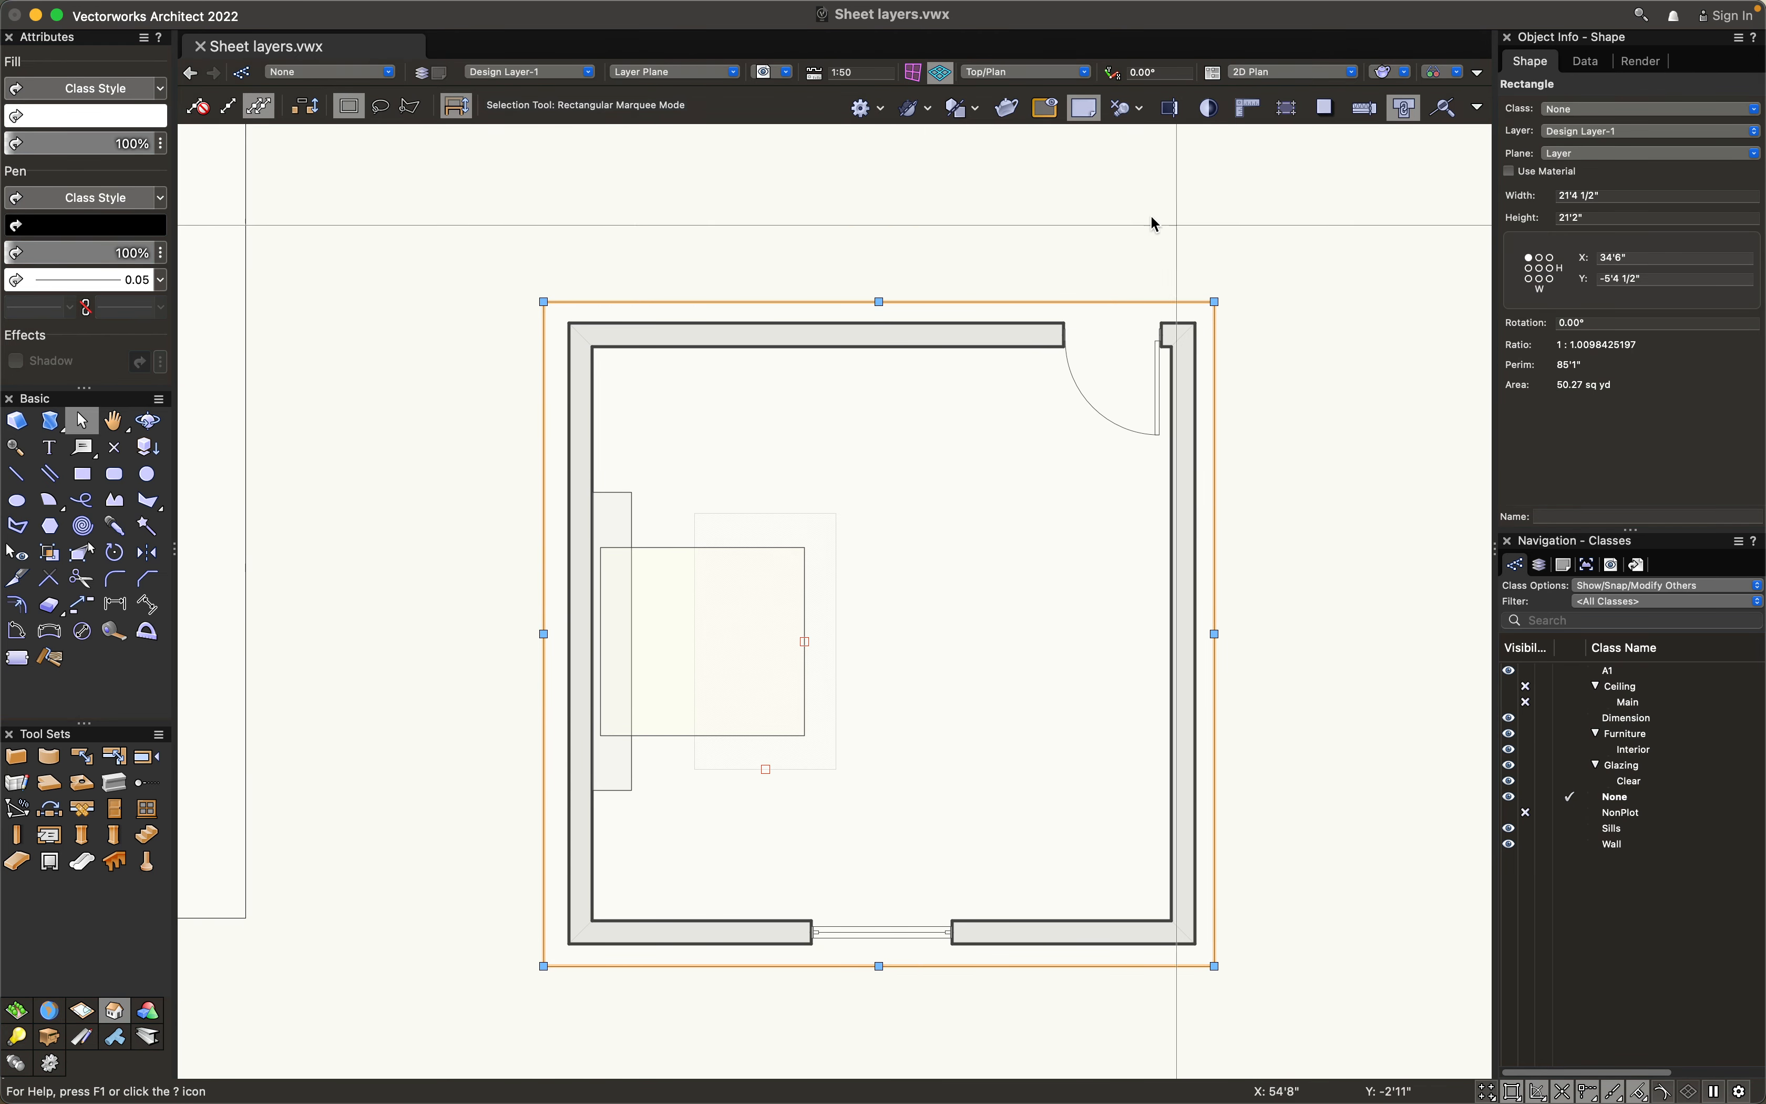
key(super+f)
With the rectangle sent behind the room, pull its lower-right corner closer to the walls, to about 20'11" by 20'9"
scroll(1218, 1001, up, 2)
scroll(1218, 998, up, 2)
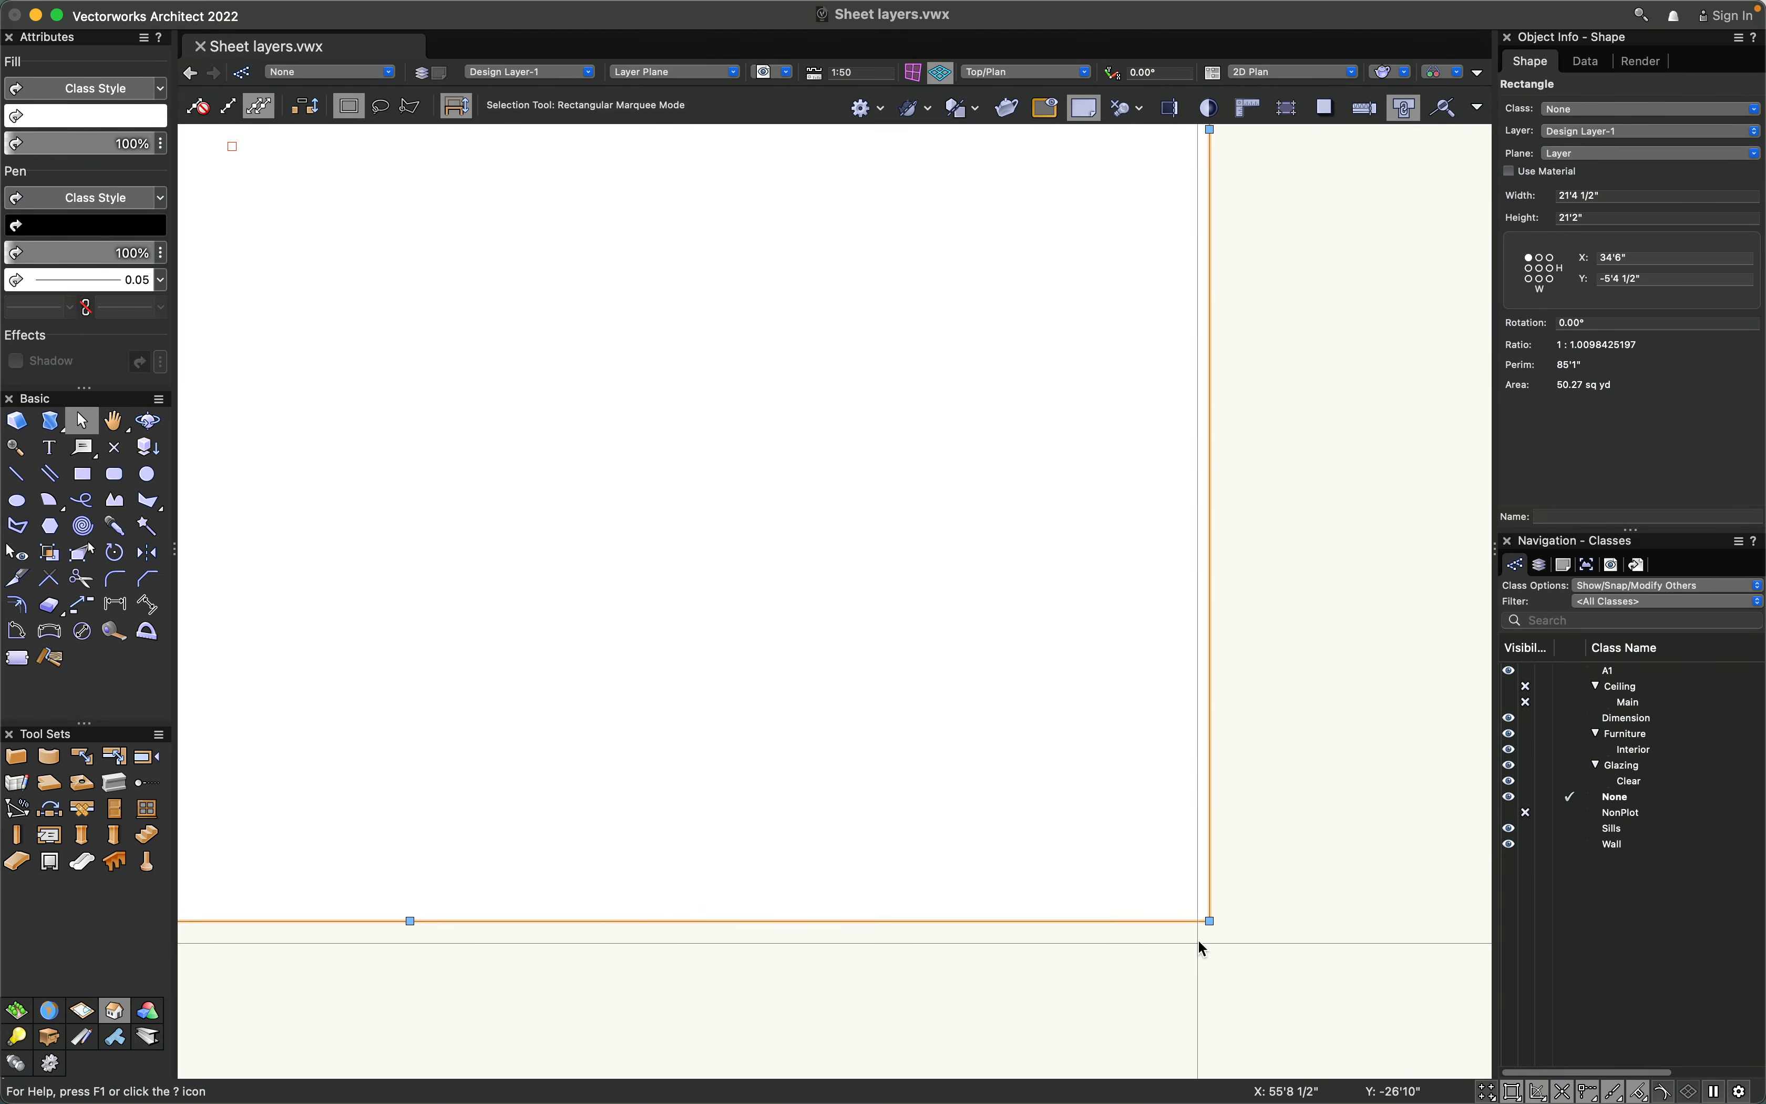
key(super+b)
drag(1209, 920, 1175, 888)
key(super+f)
Send the rectangle behind the room and move it to sit evenly around the walls, its upper-left corner at about X 34'9.63", Y -5'8.88"
middle_drag(864, 789, 1048, 980)
scroll(1044, 836, down, 2)
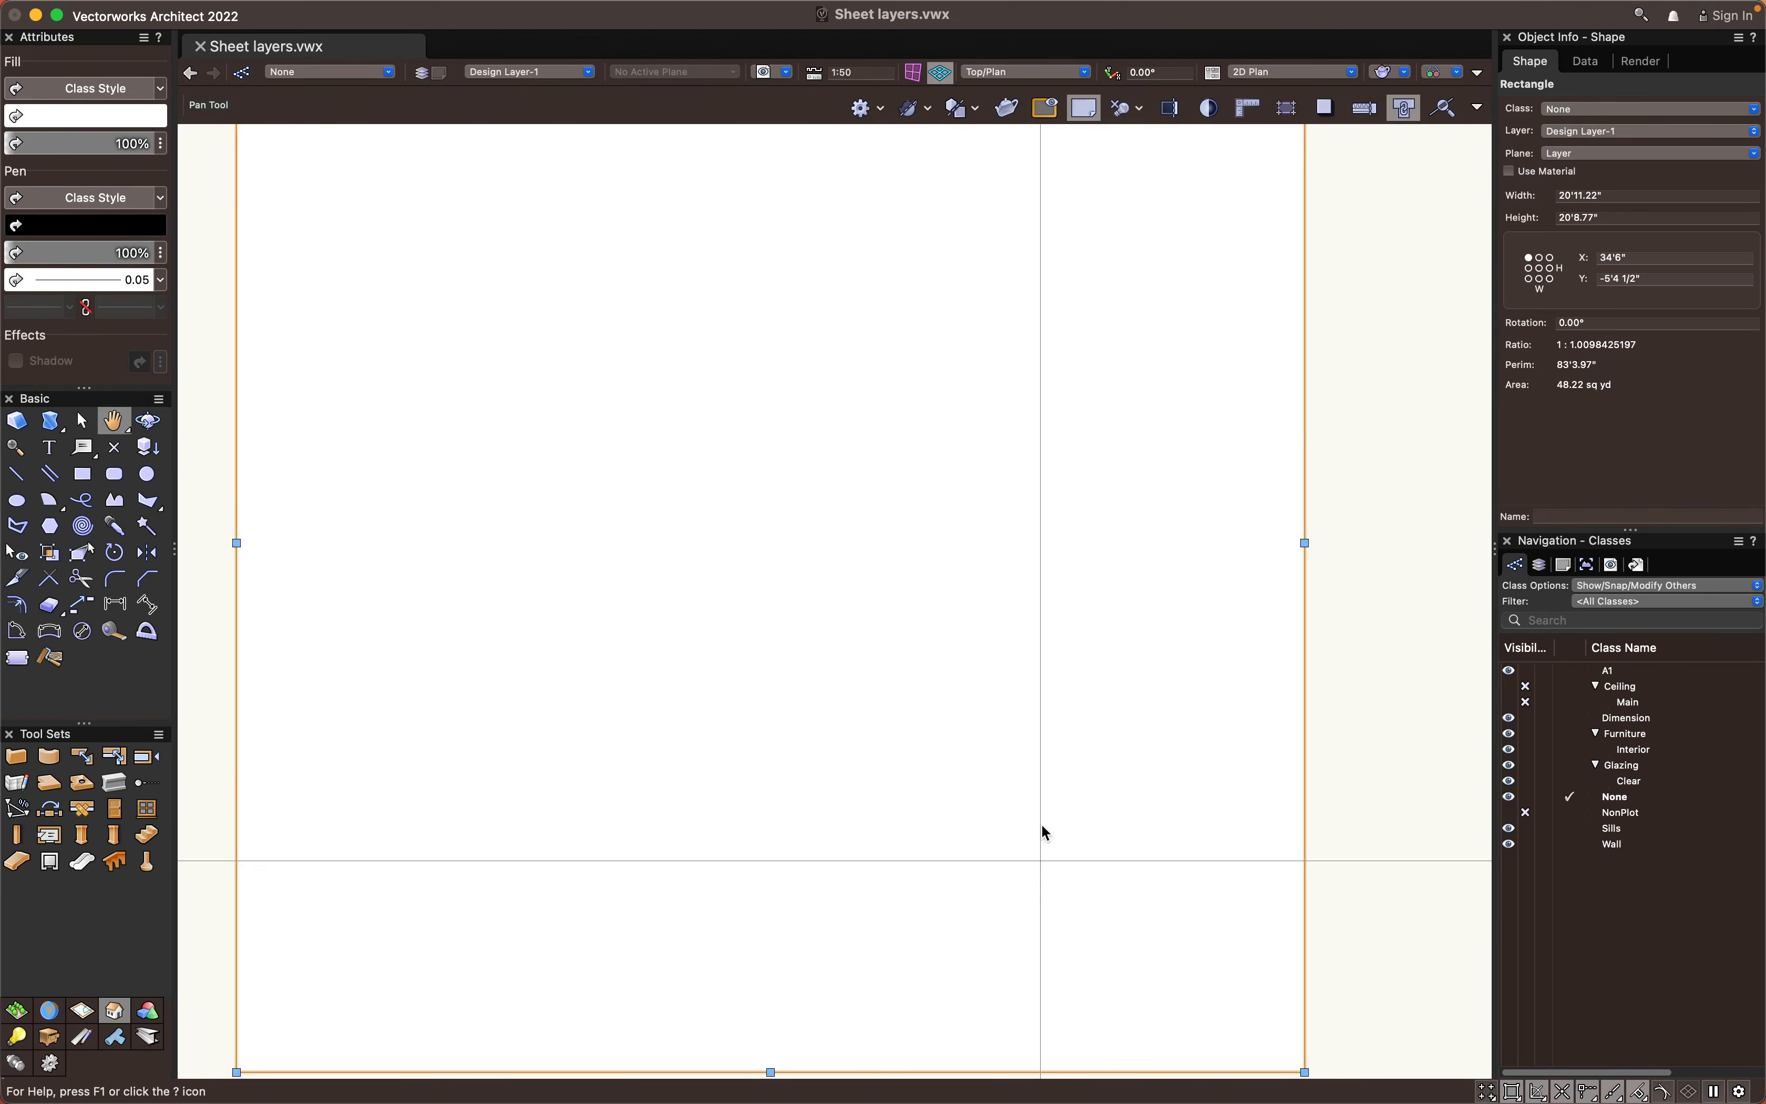
key(super+b)
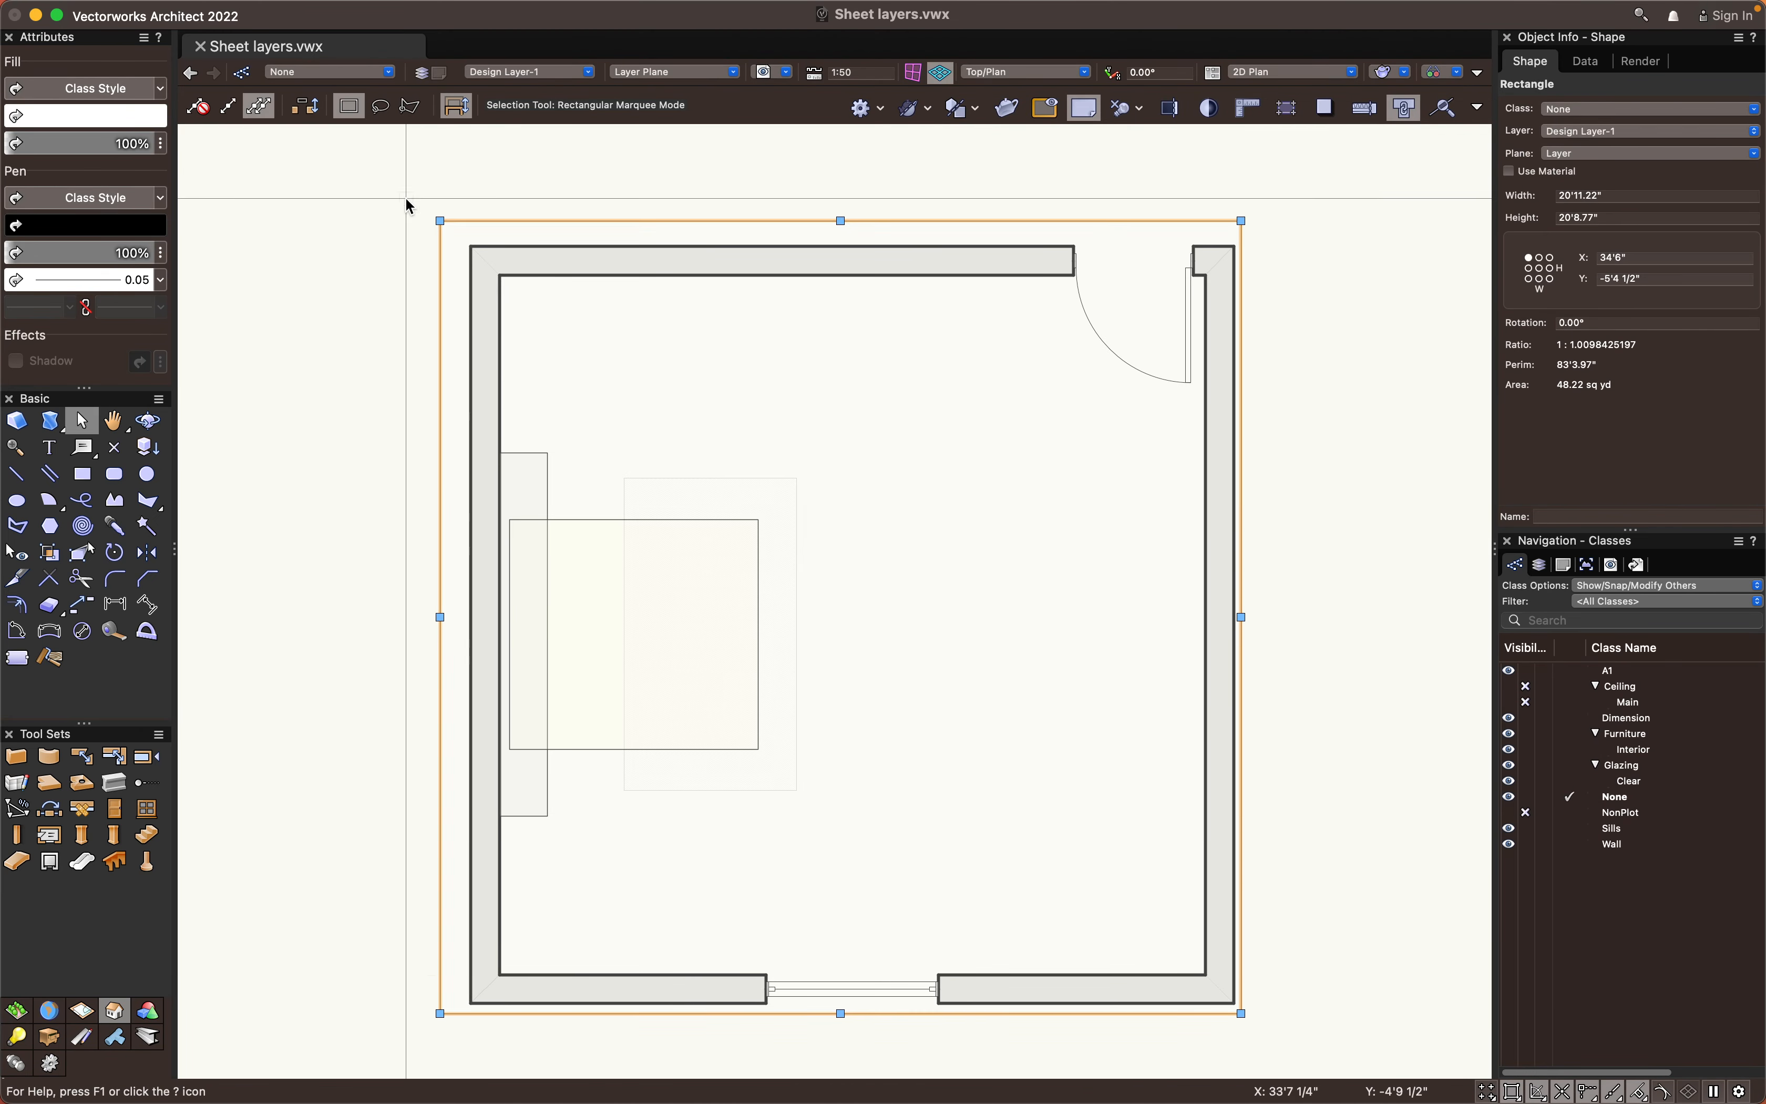
scroll(420, 203, up, 2)
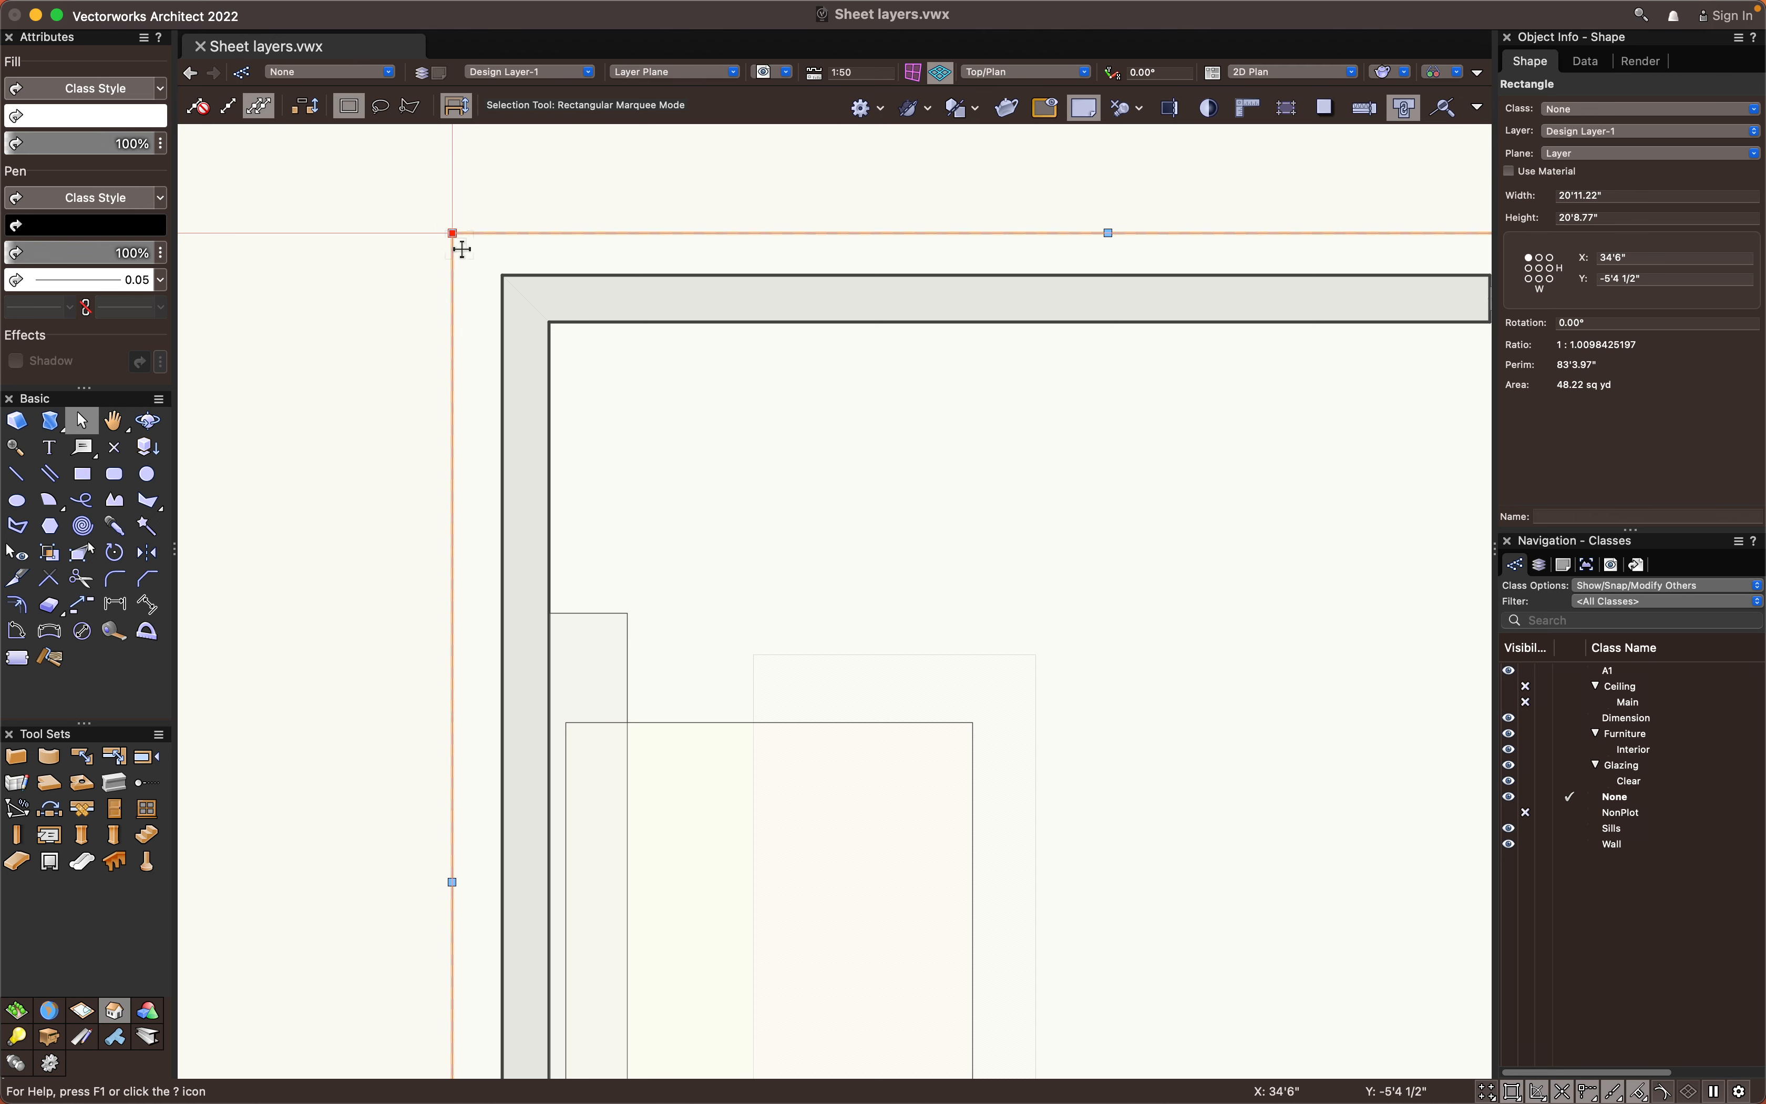
mouse_move(456, 246)
mouse_down()
mouse_move(469, 253)
mouse_move(446, 262)
mouse_move(464, 259)
mouse_up()
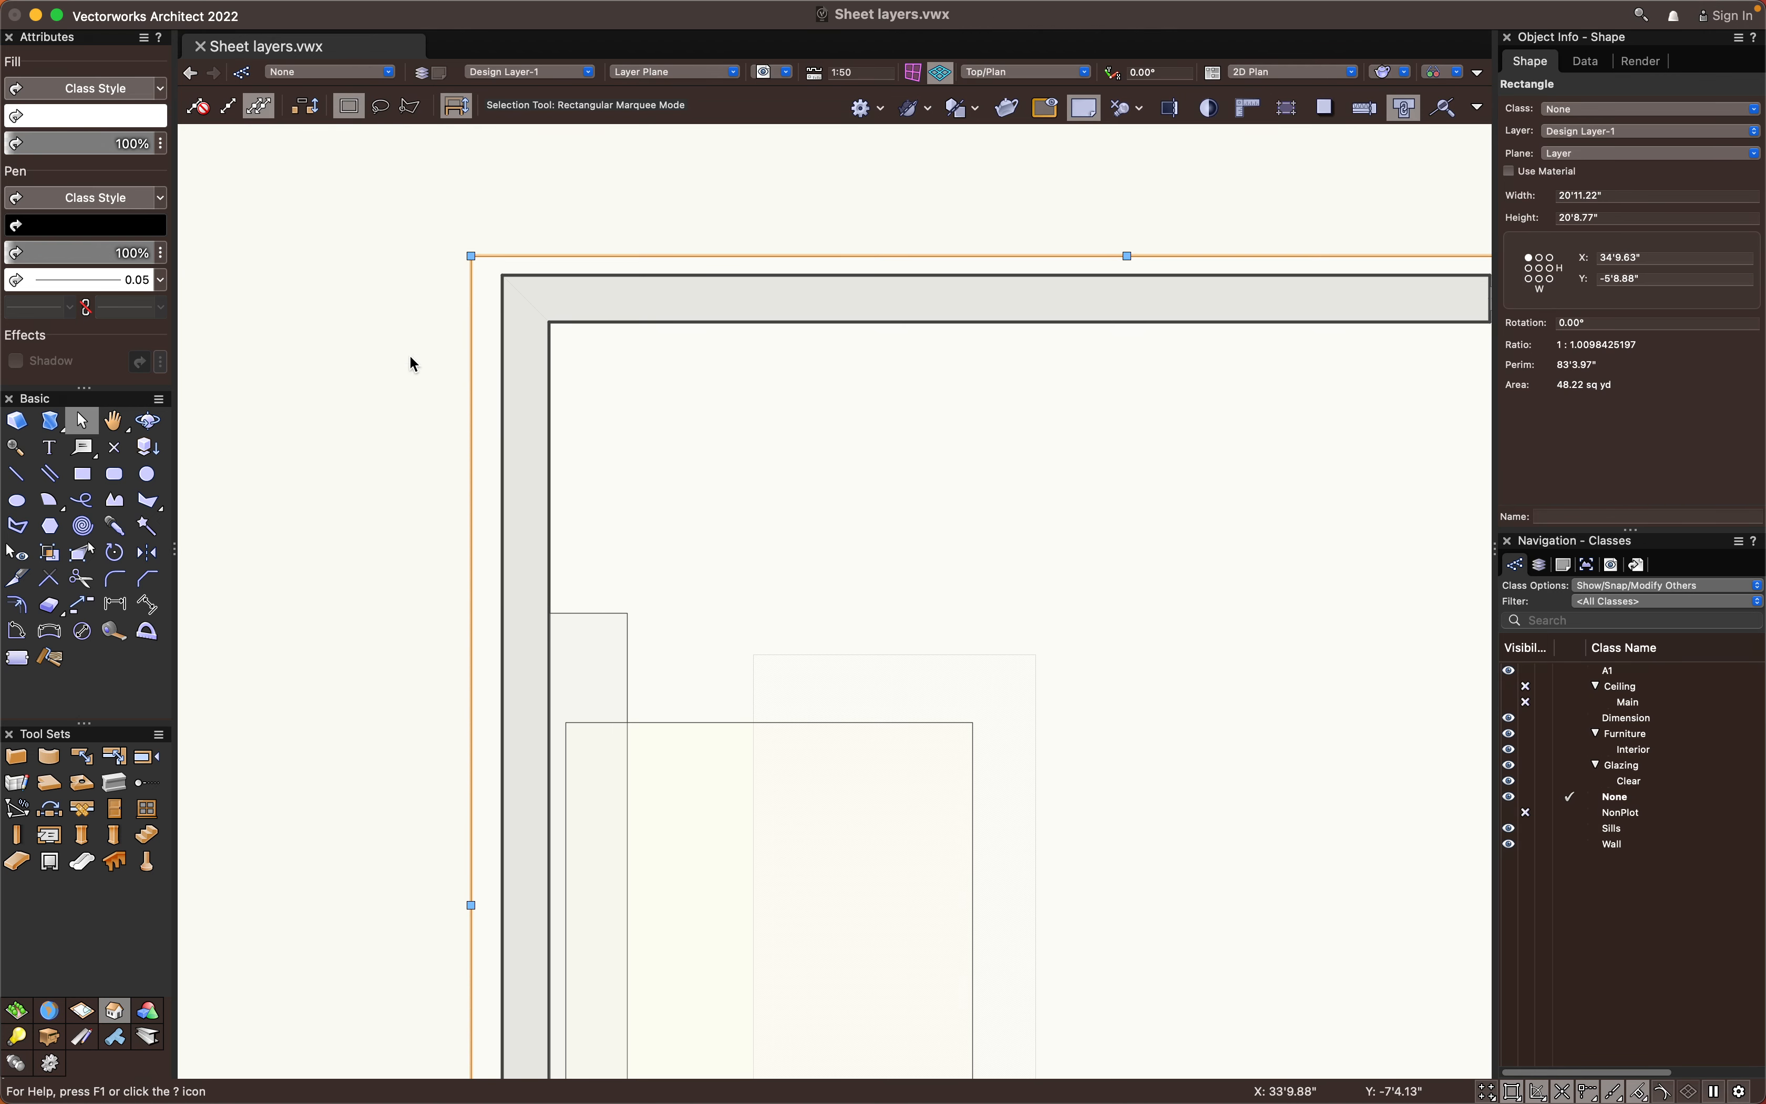
Alternate the rectangle's stacking order to check its margin around the walls, ending with it in front of the room
key(super+f)
scroll(415, 358, down, 3)
scroll(602, 484, up, 1)
key(super+b)
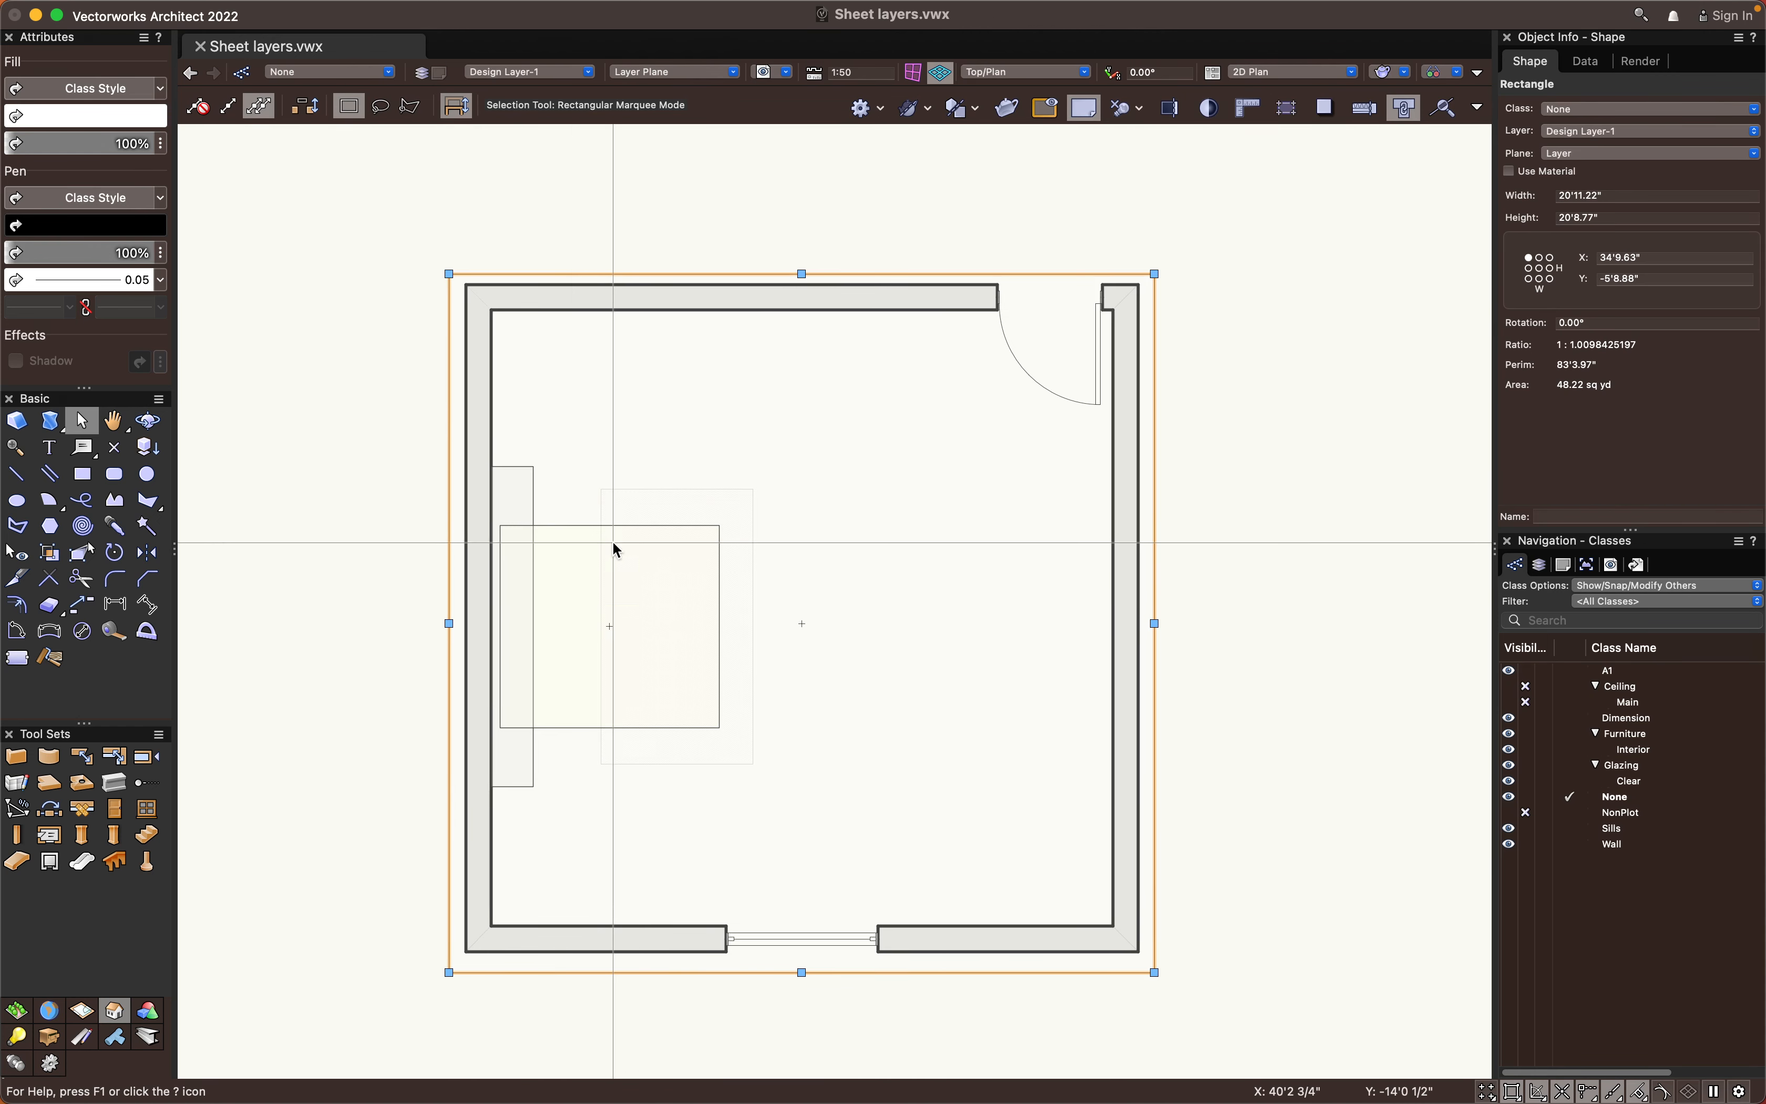
key(super+f)
middle_drag(648, 642, 675, 619)
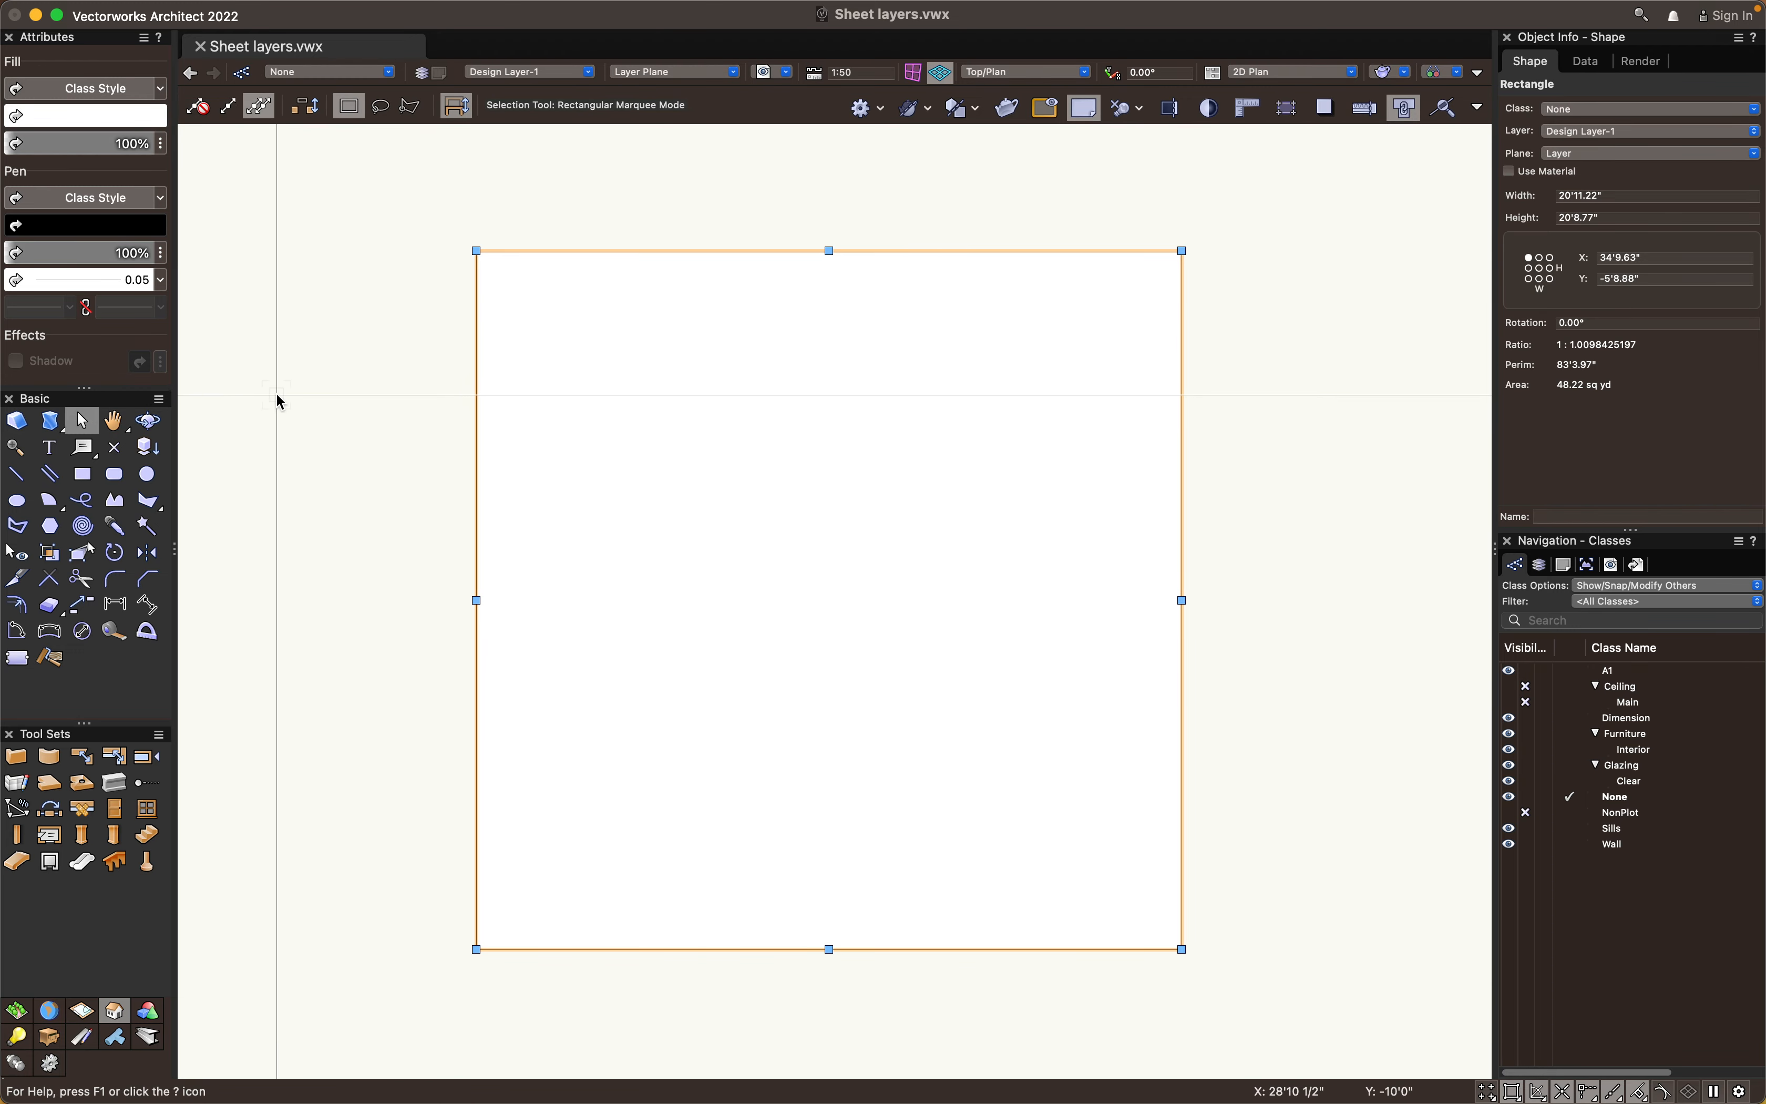
Create a viewport on sheet layer 4 [Sample], using the selected rectangle as its crop and 4 as the drawing number
click(295, 9)
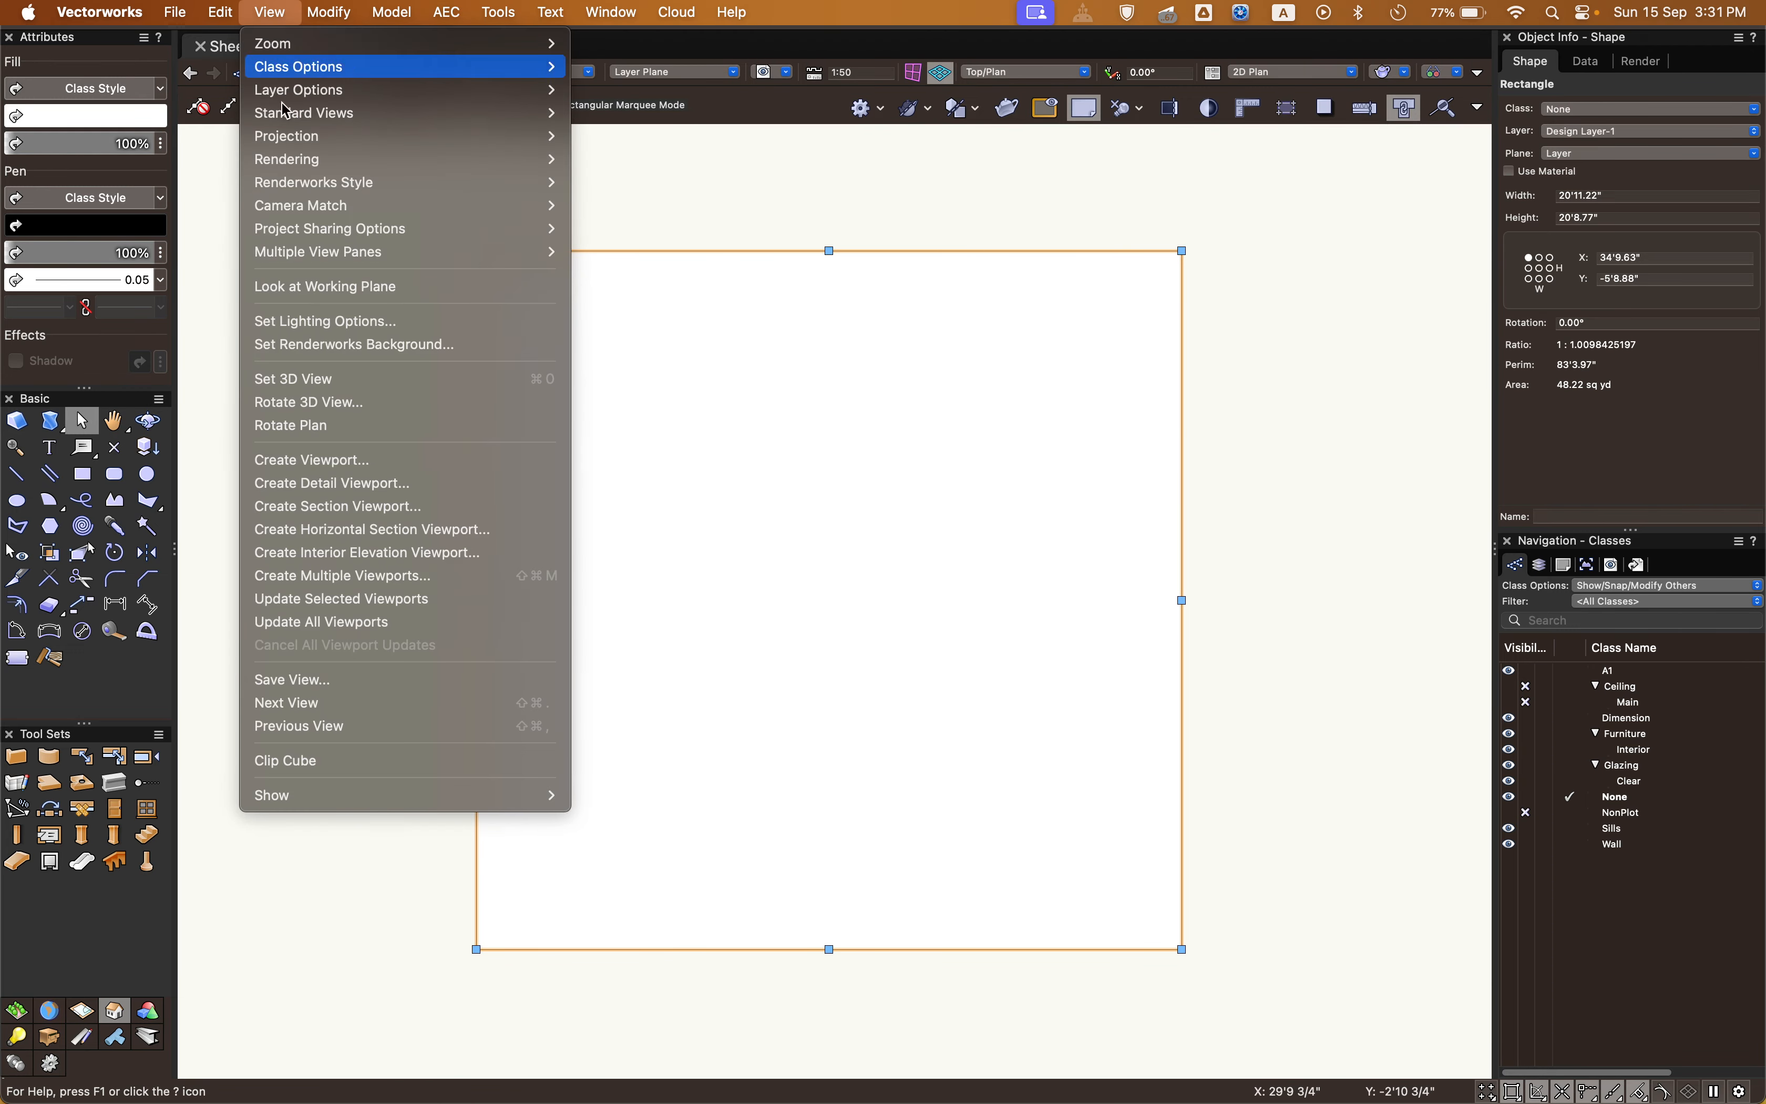
click(293, 462)
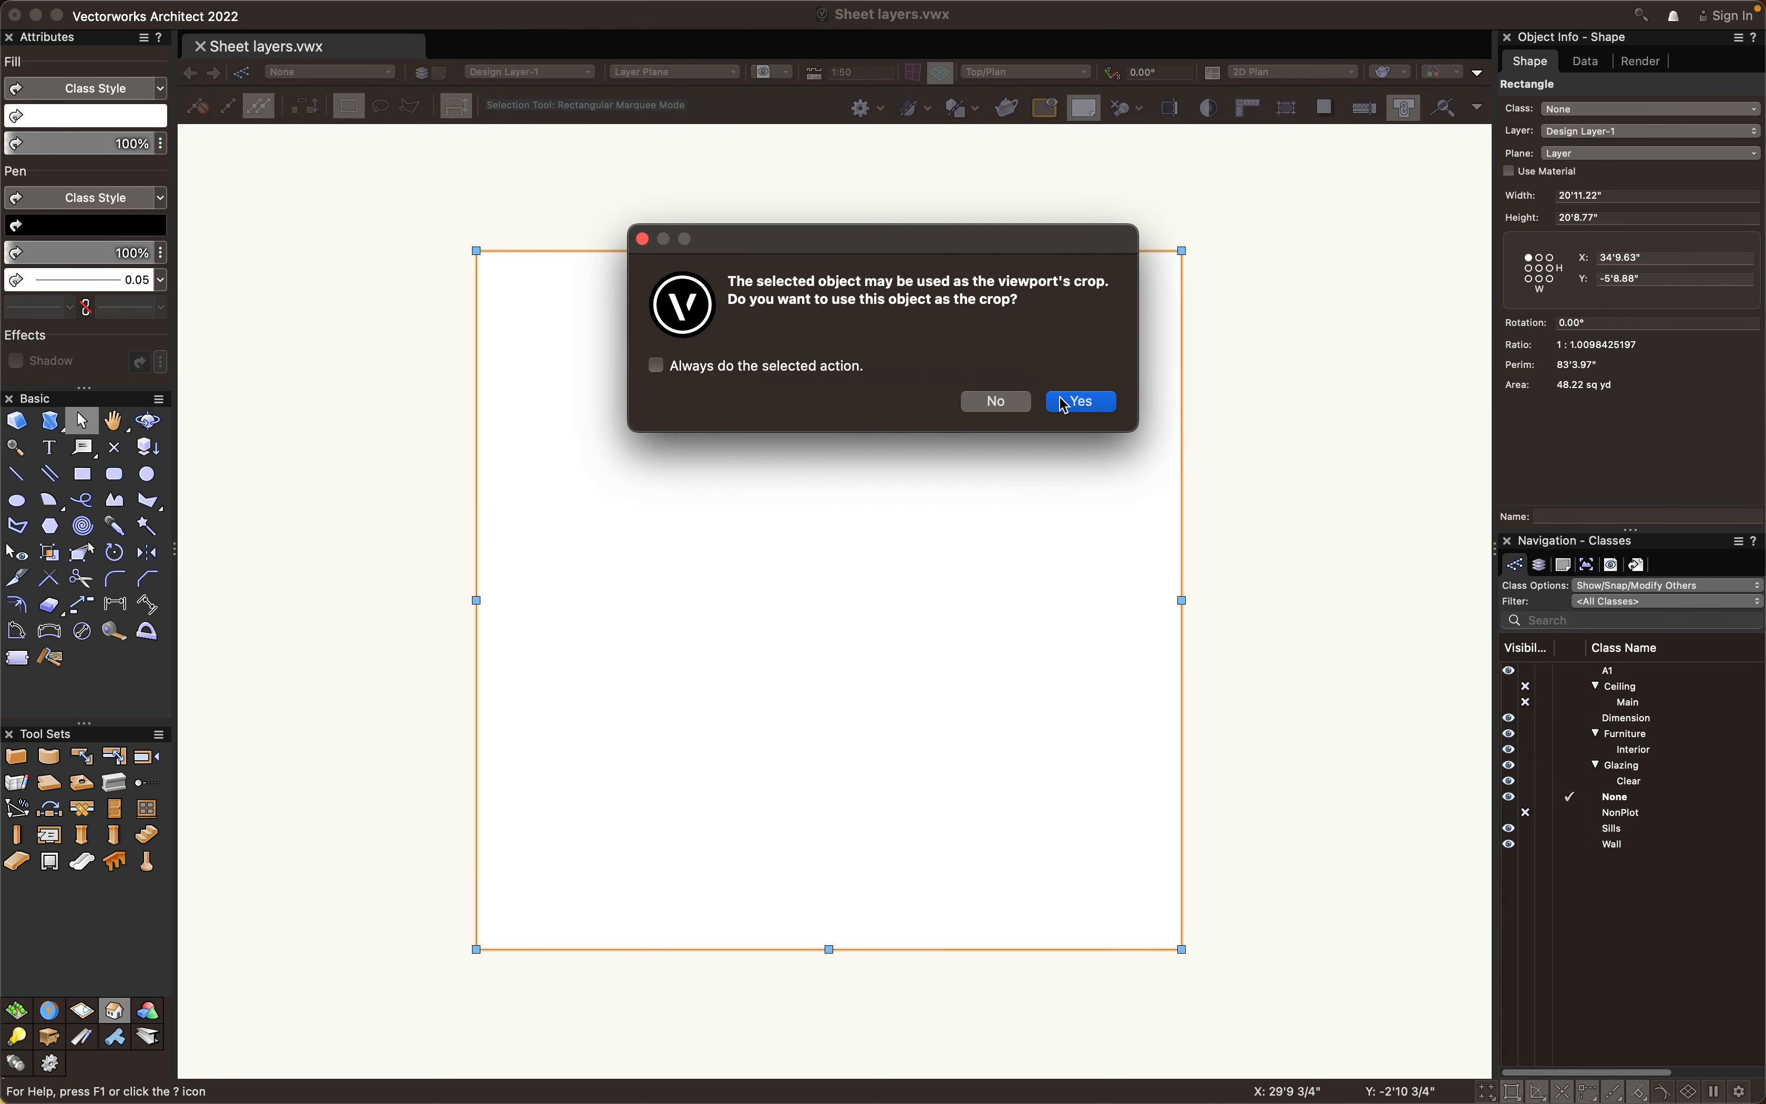
click(1080, 402)
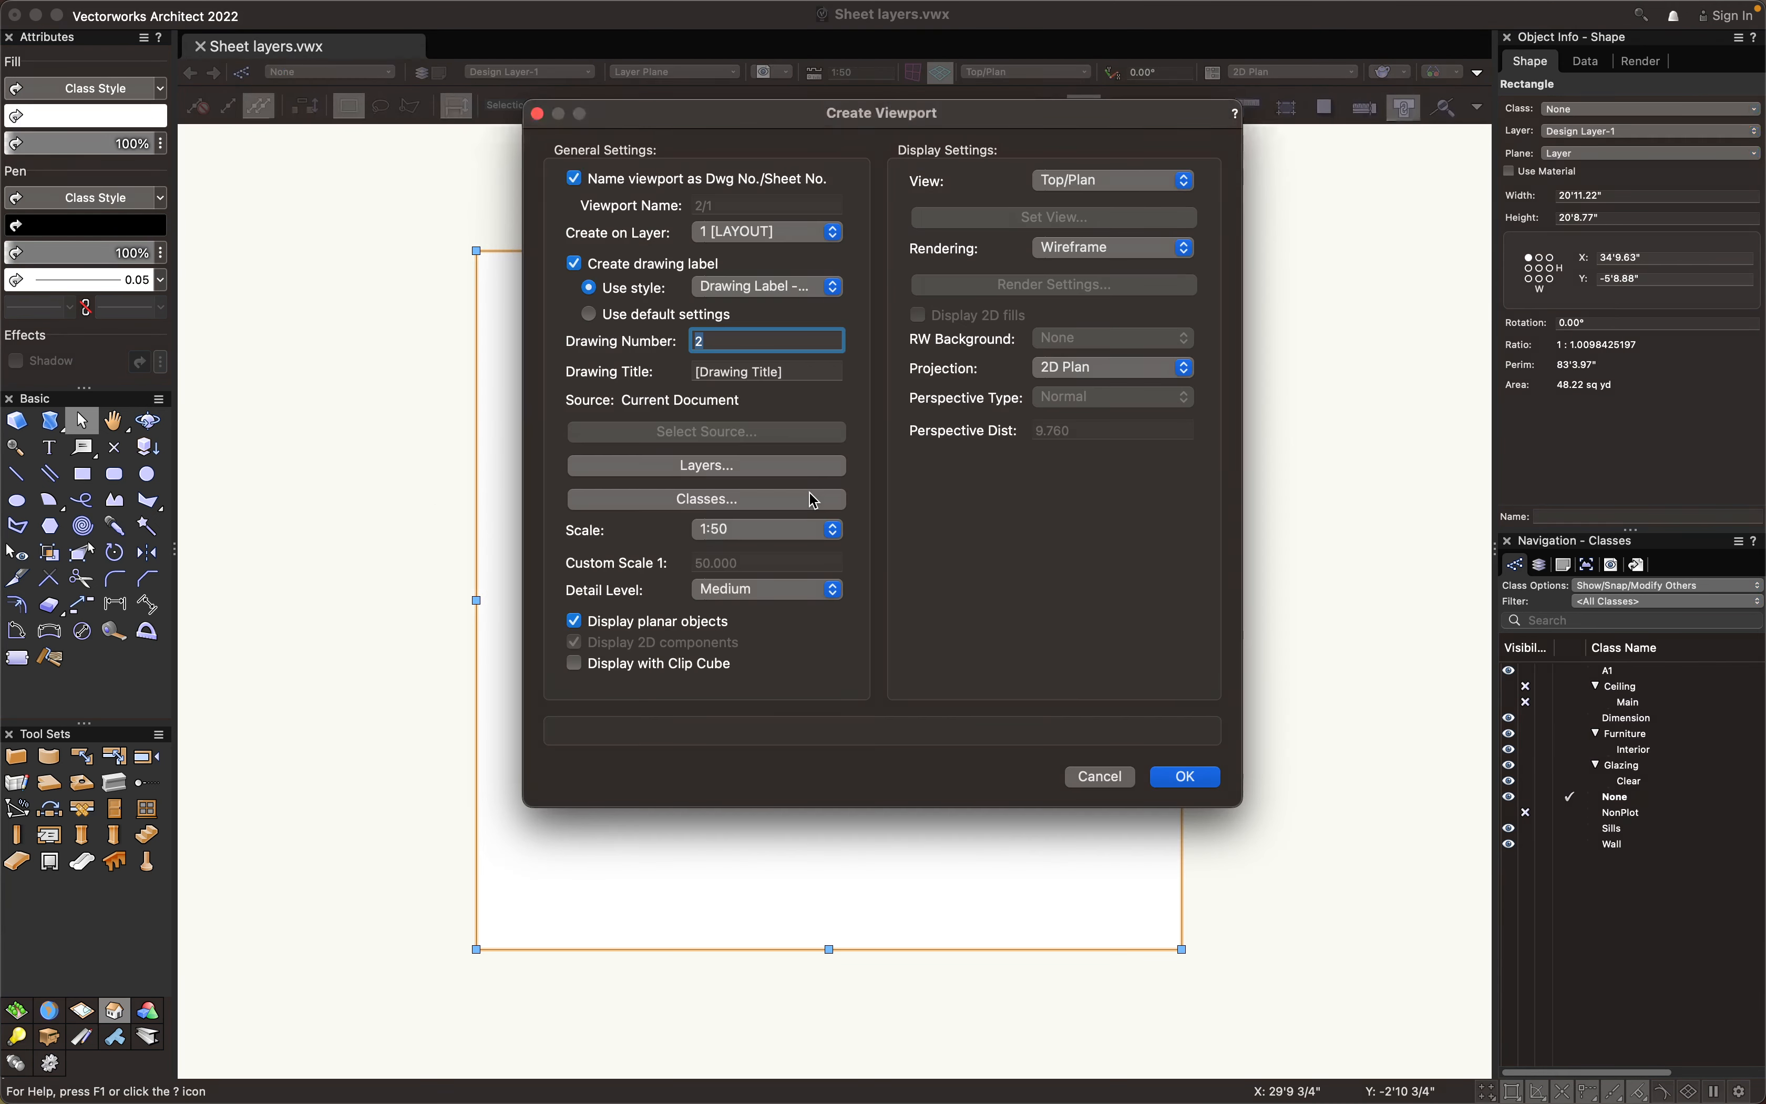
click(765, 243)
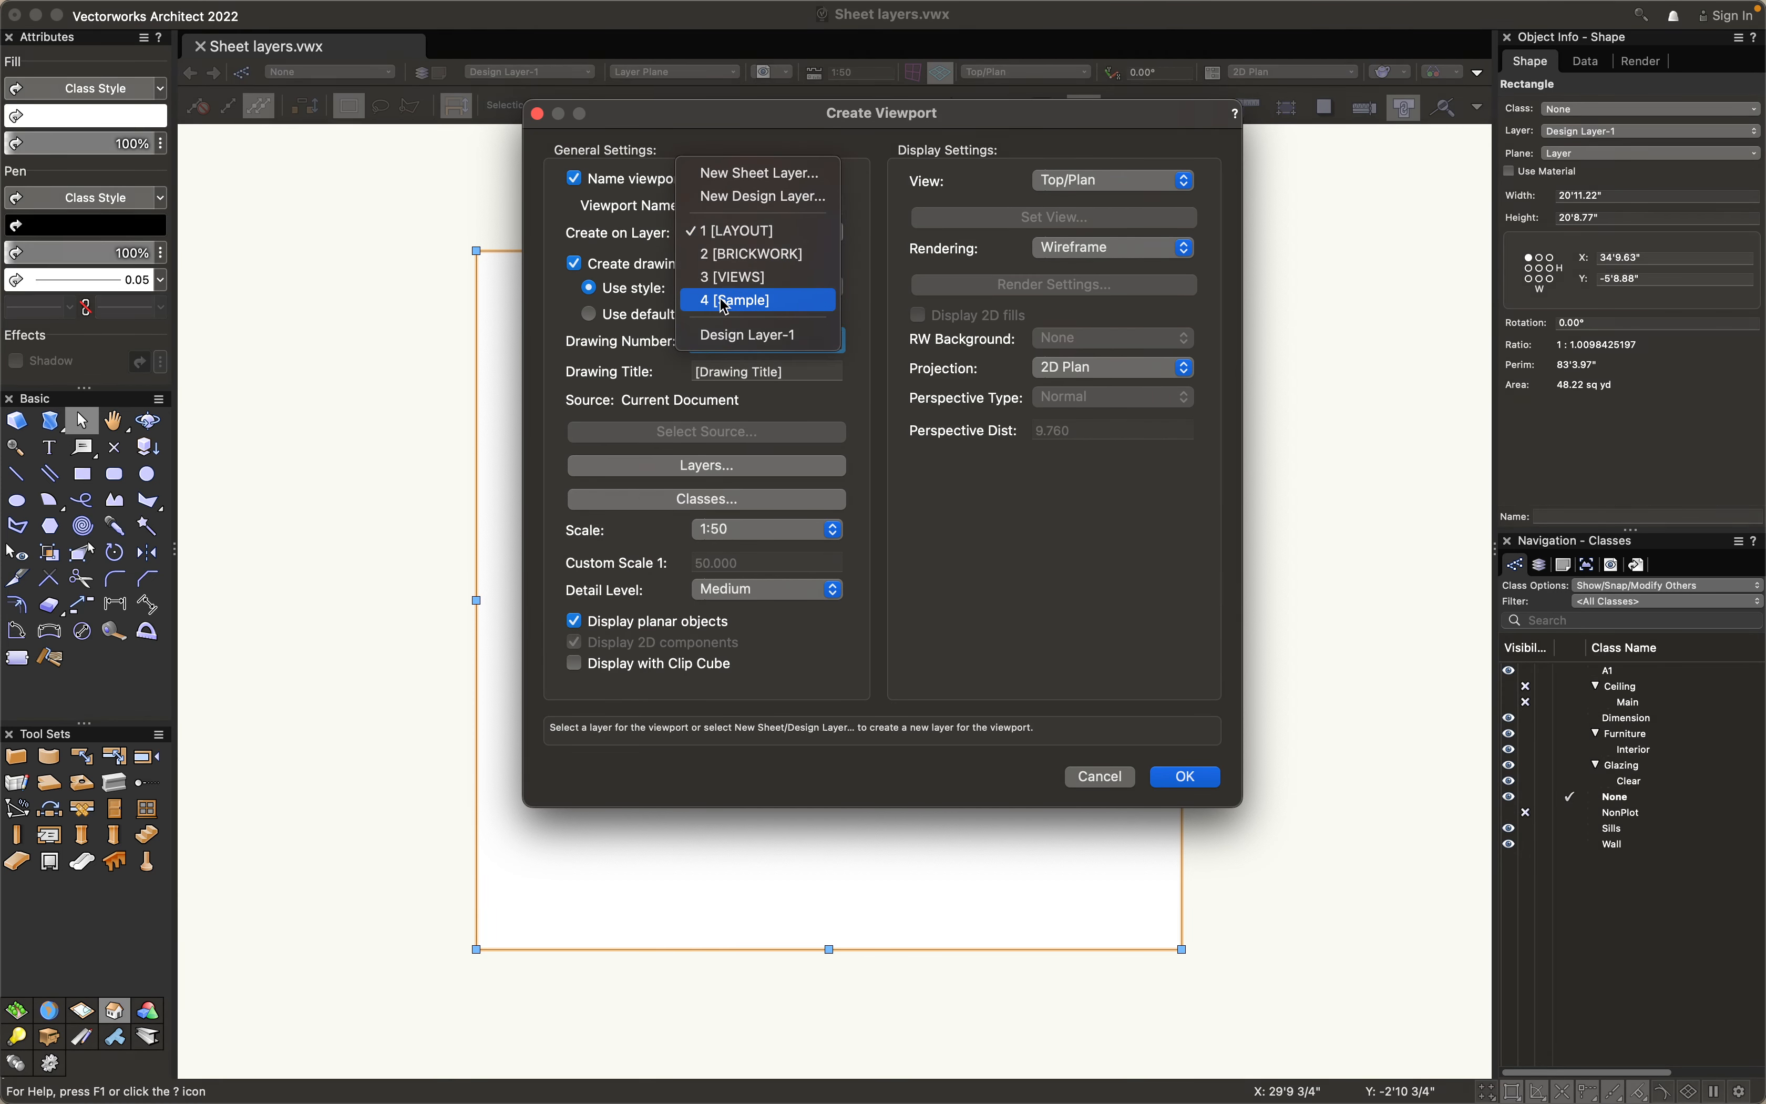
click(788, 305)
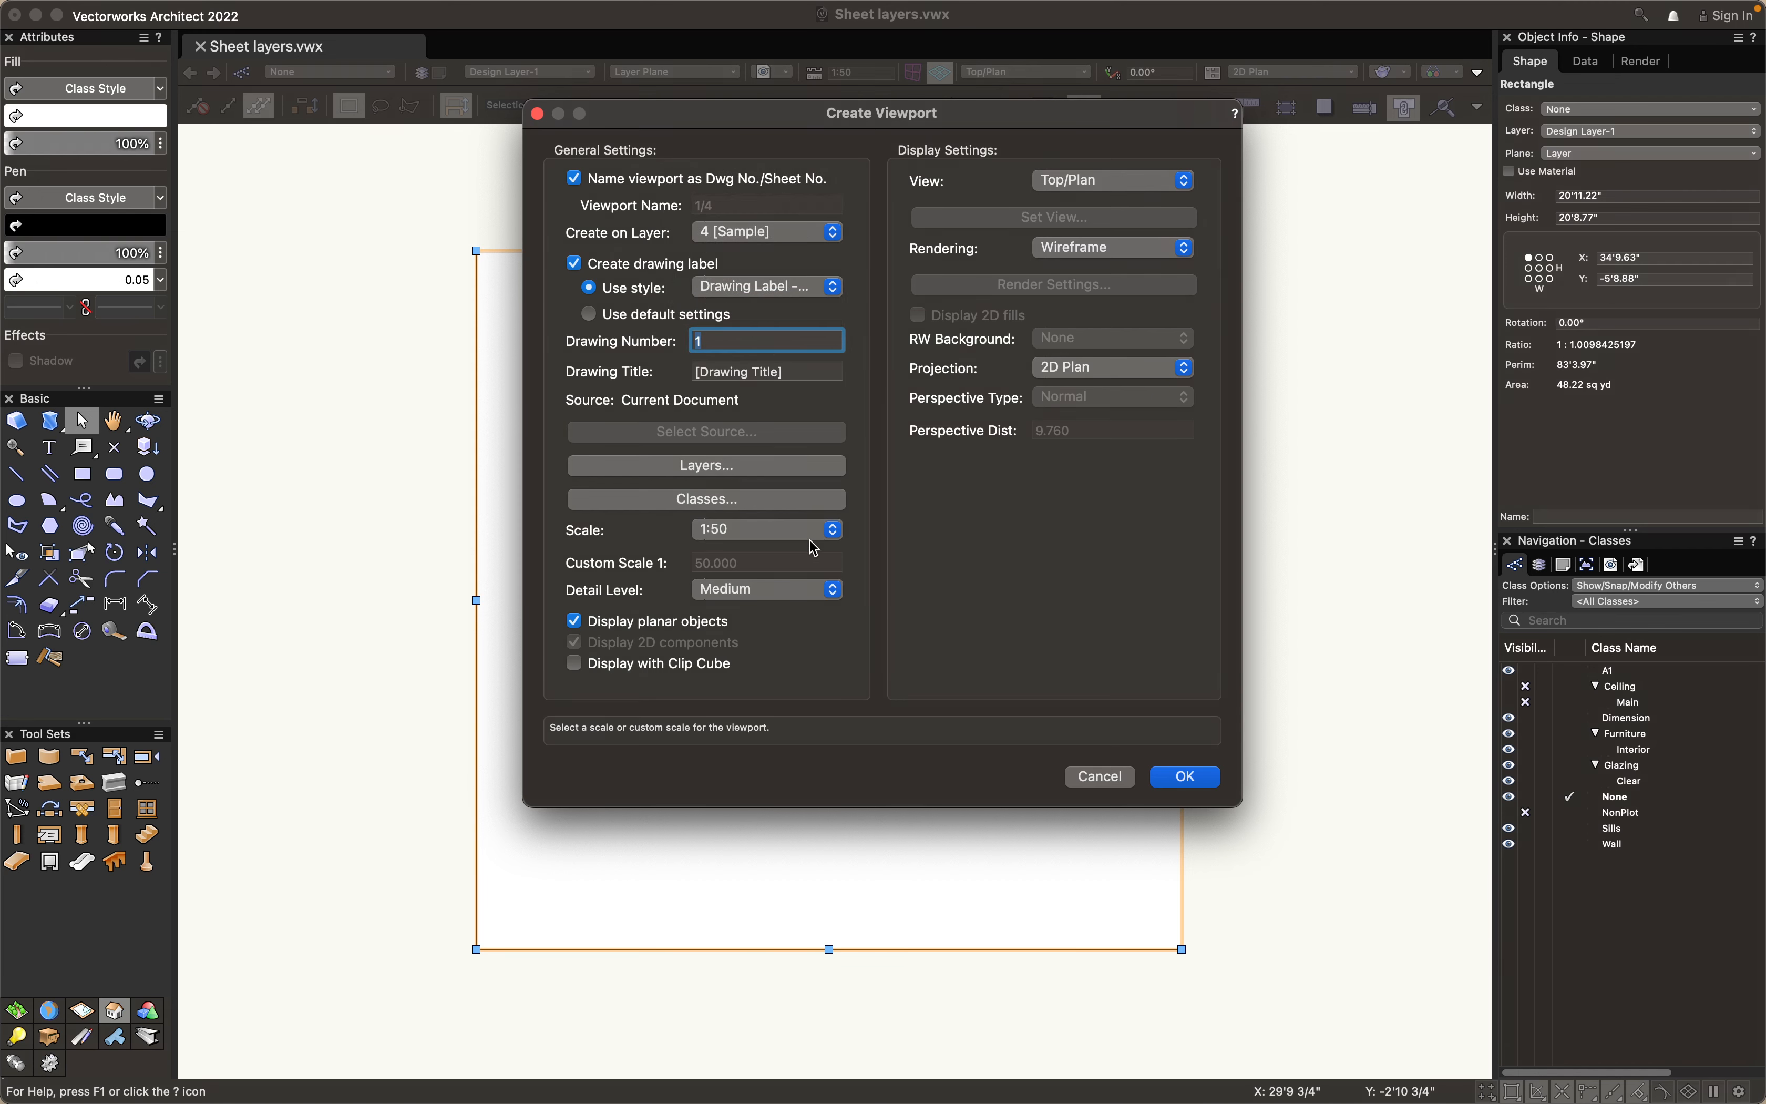
click(1186, 777)
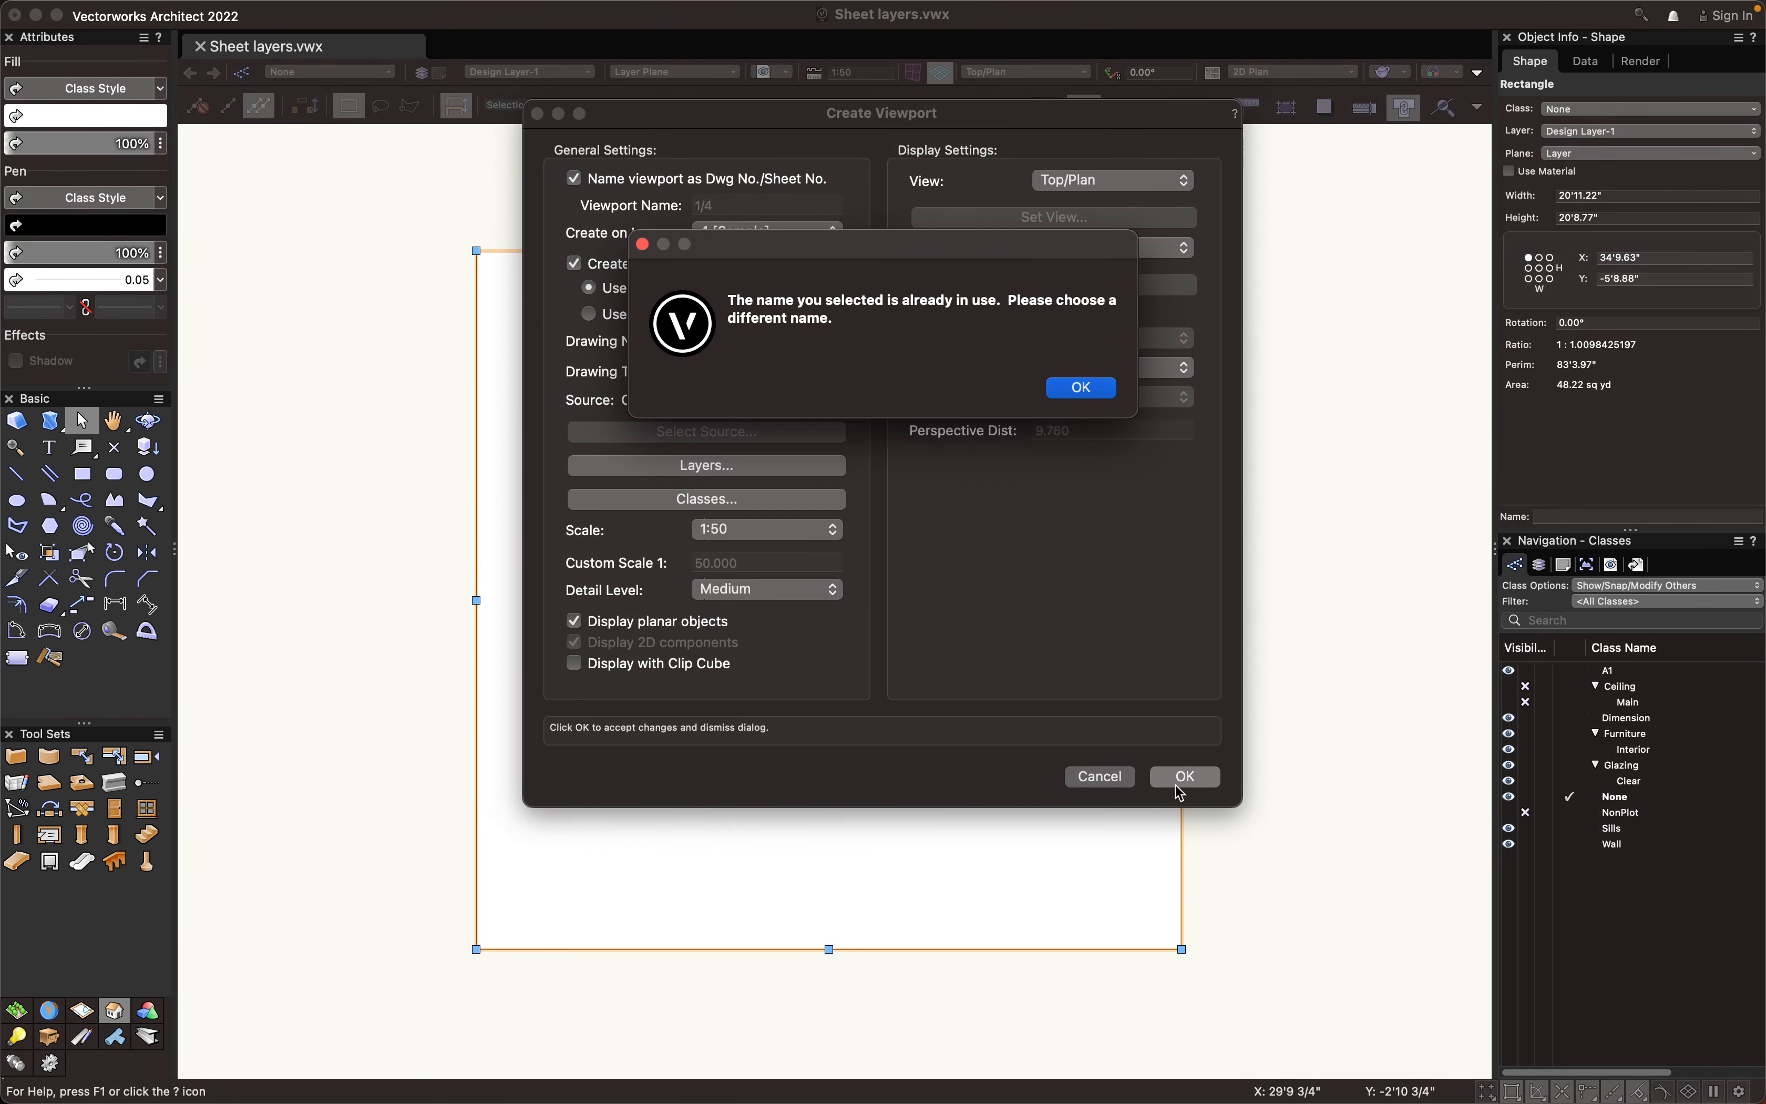
click(1081, 393)
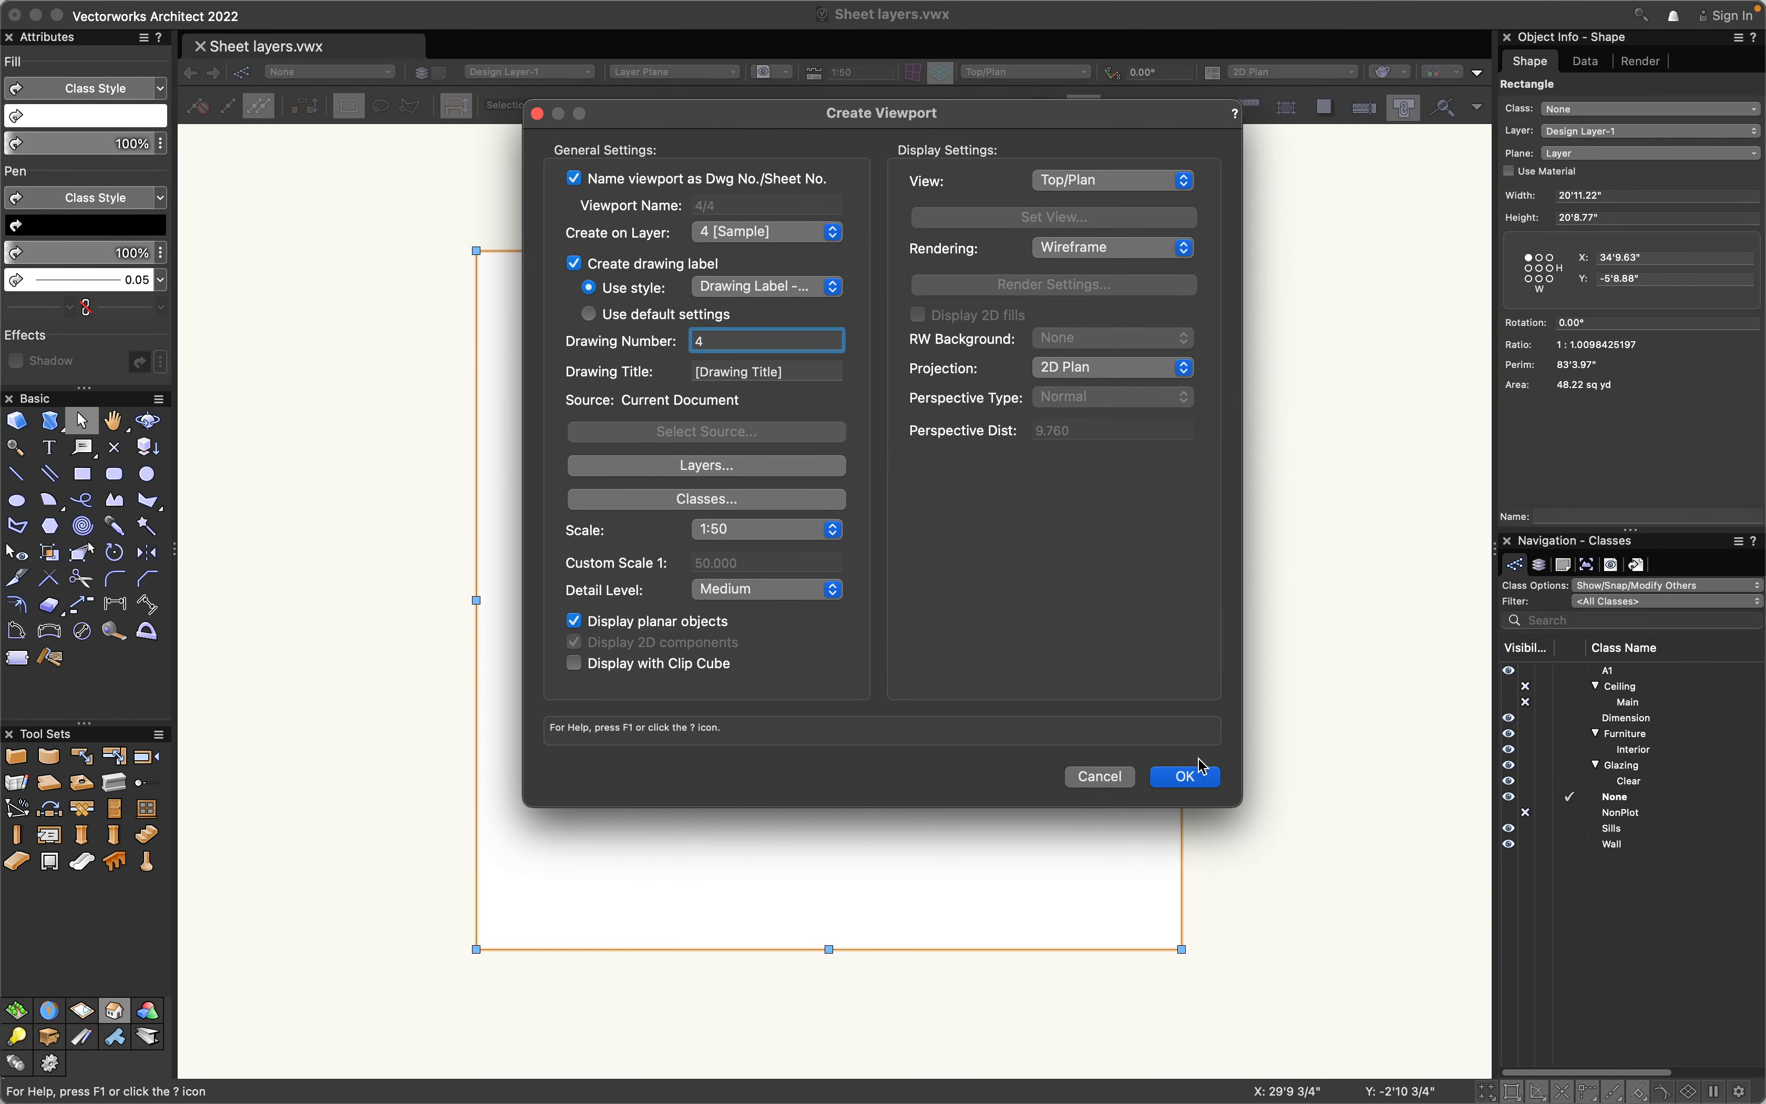
click(1186, 771)
Examine the new viewport's placement on the sheet, its drawing label and its properties
scroll(1024, 746, down, 2)
middle_drag(1000, 766, 872, 748)
scroll(986, 743, down, 2)
scroll(935, 751, up, 1)
click(1108, 831)
click(872, 725)
scroll(871, 727, down, 1)
click(1047, 875)
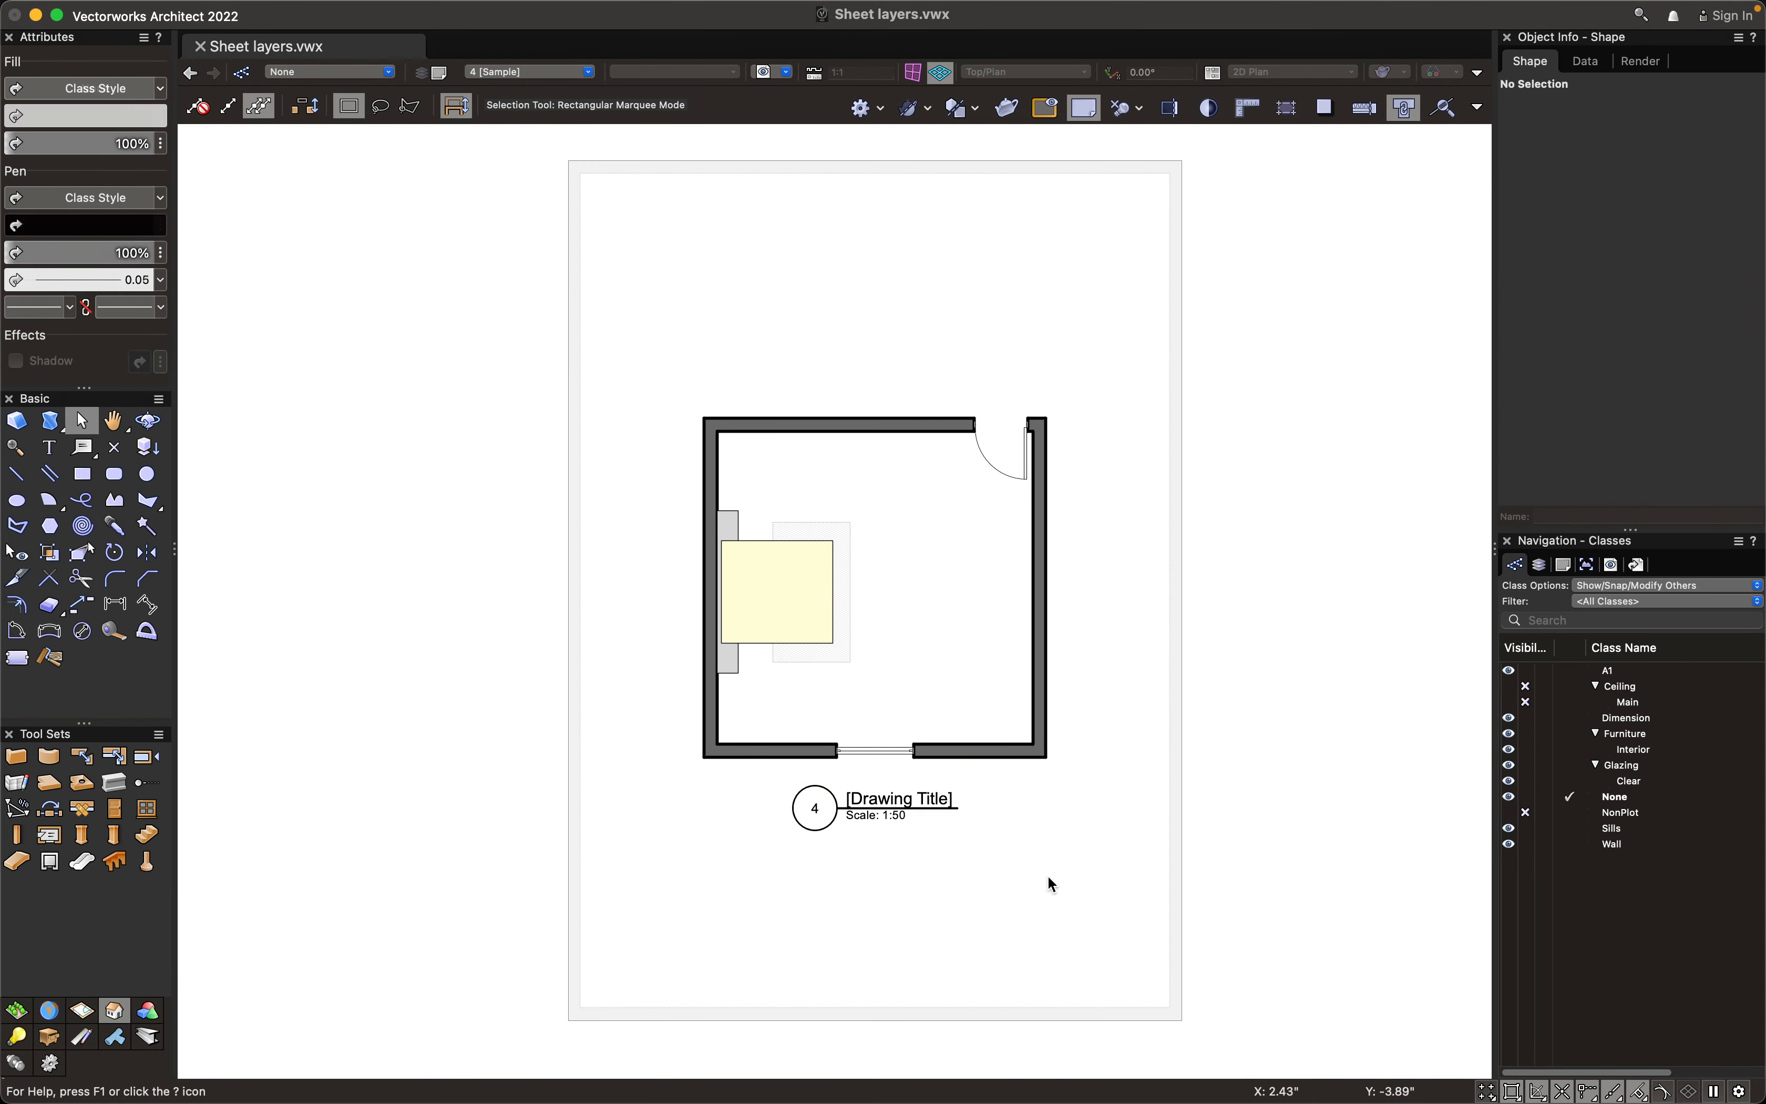
click(869, 736)
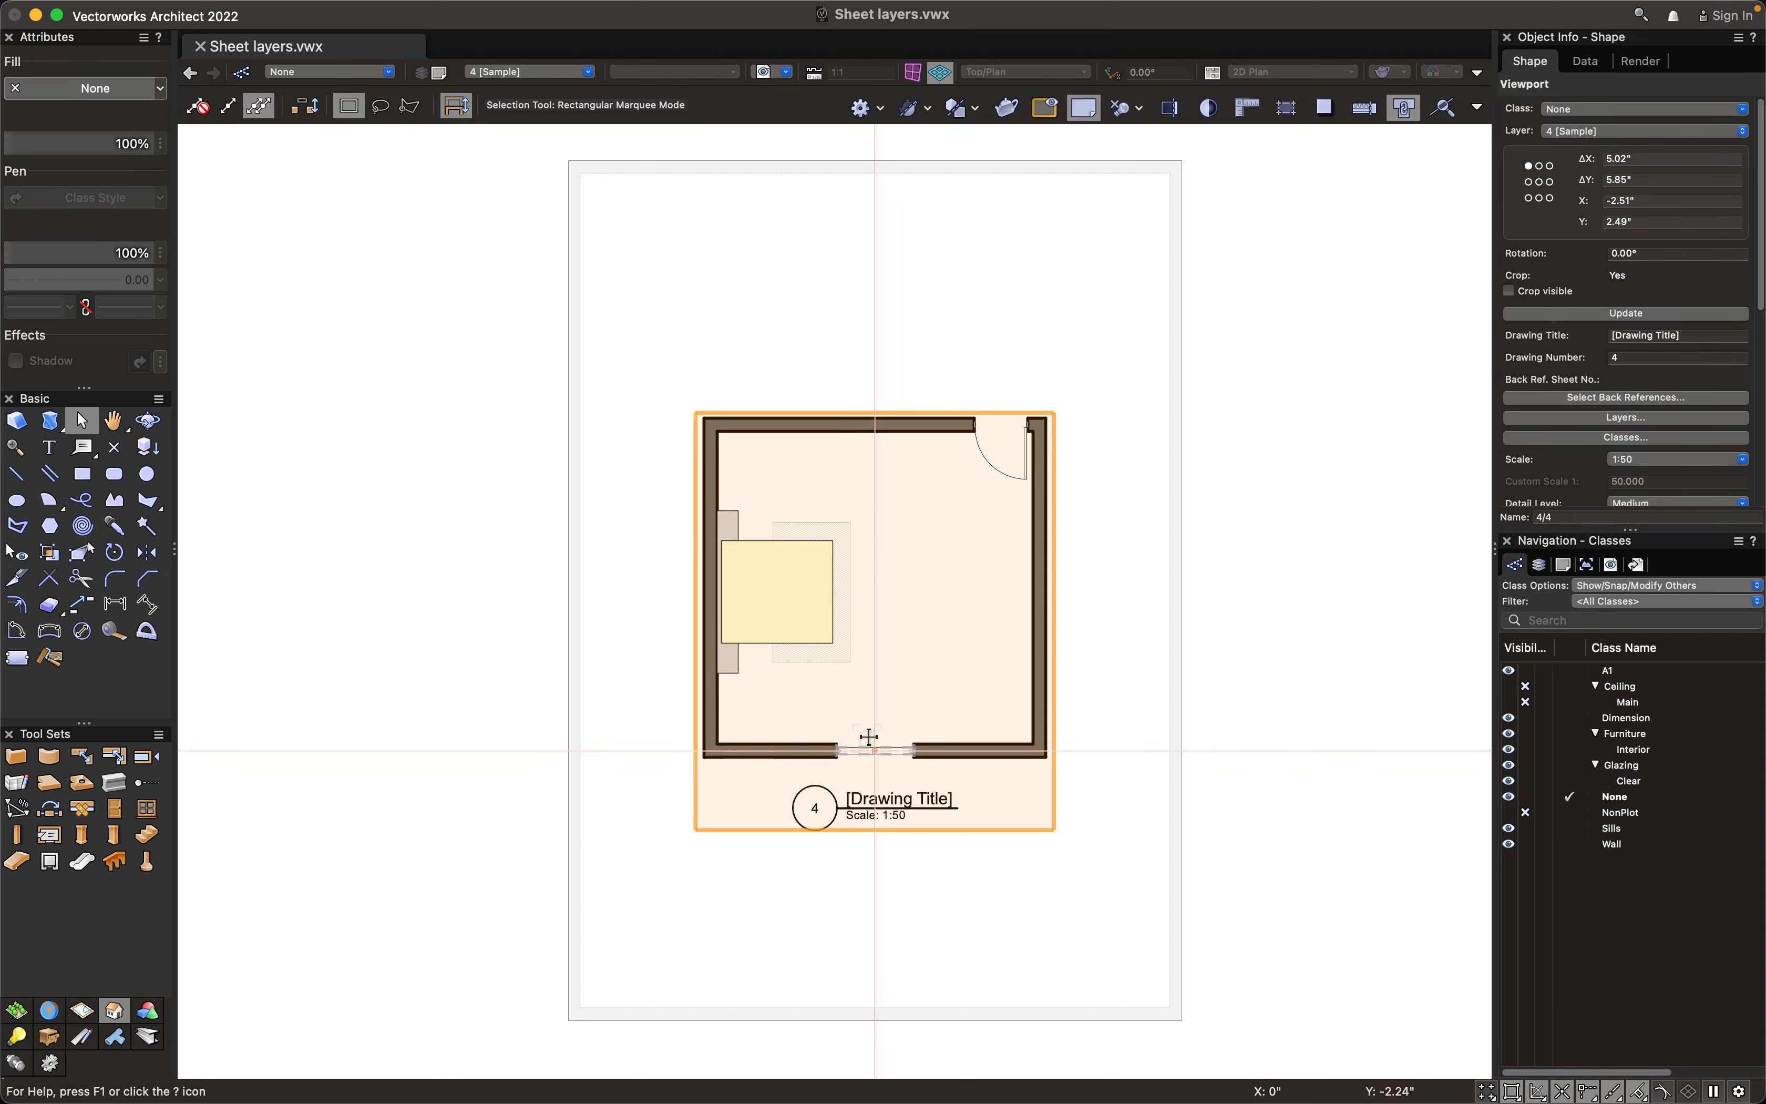
click(946, 839)
click(943, 758)
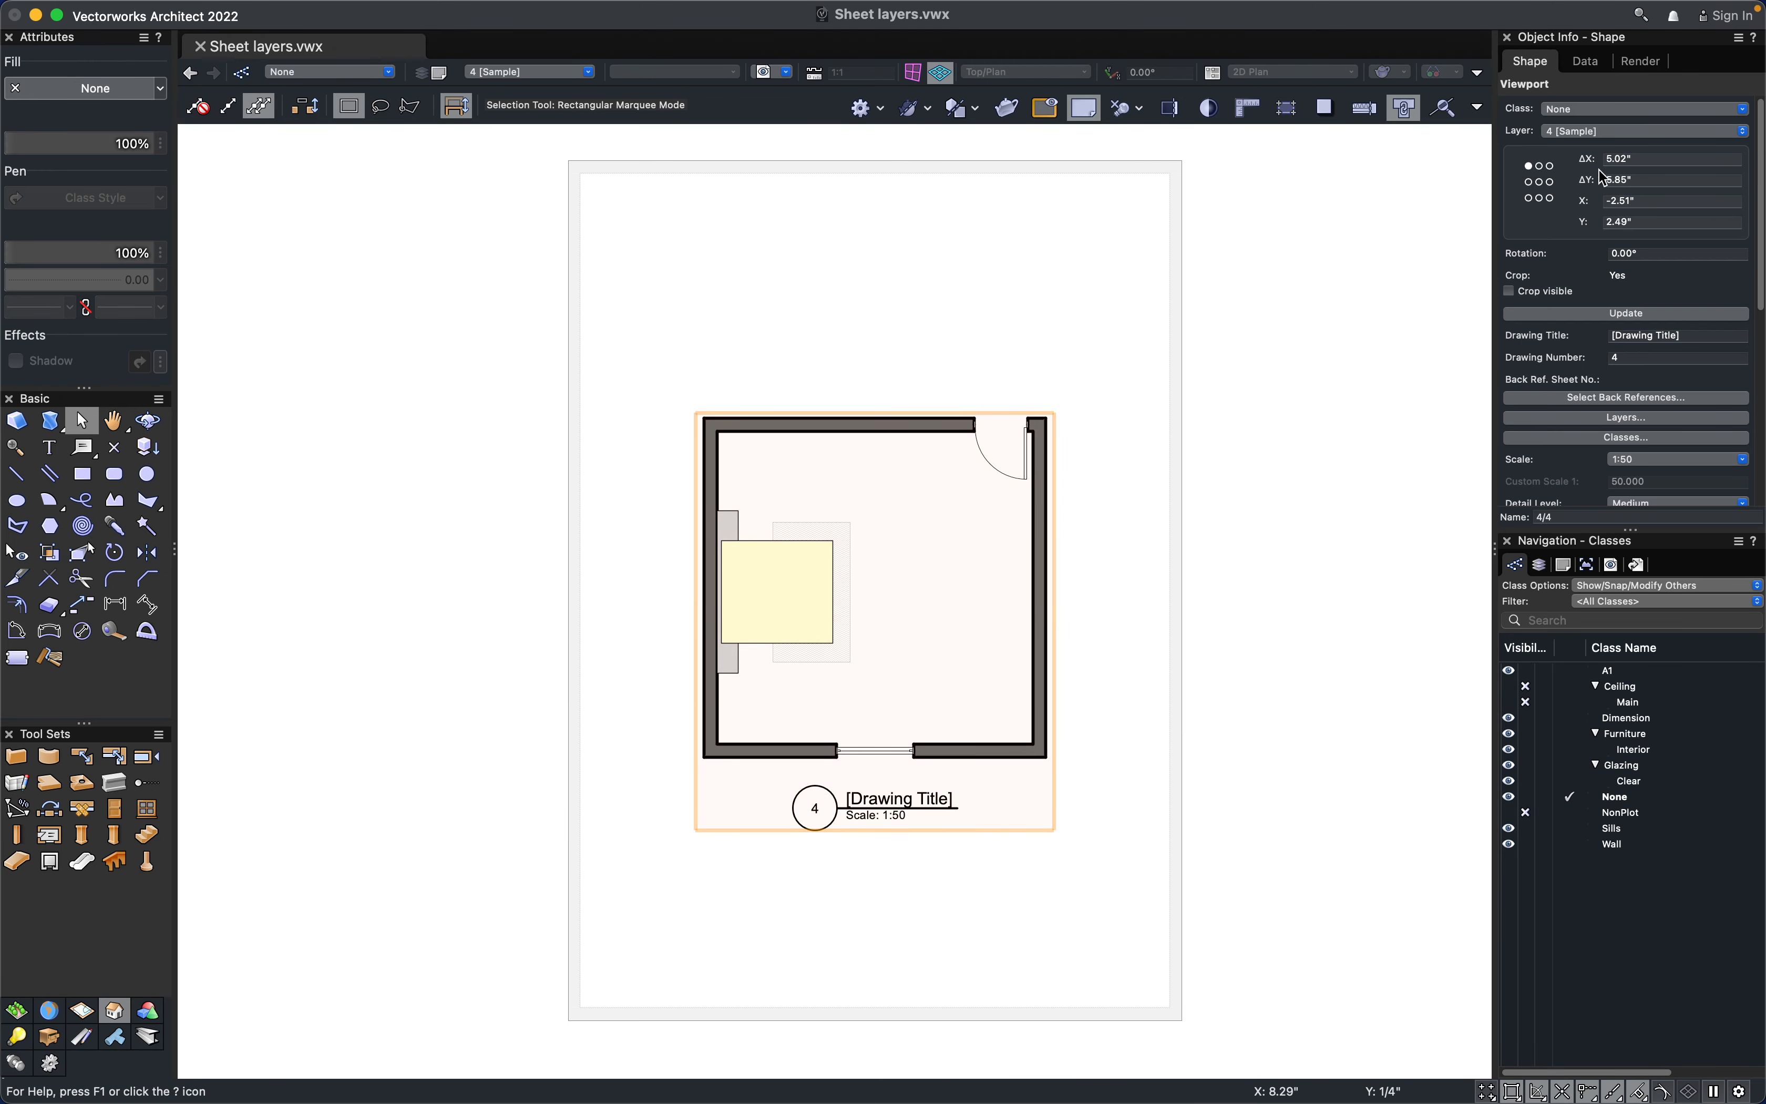
scroll(1633, 329, down, 1)
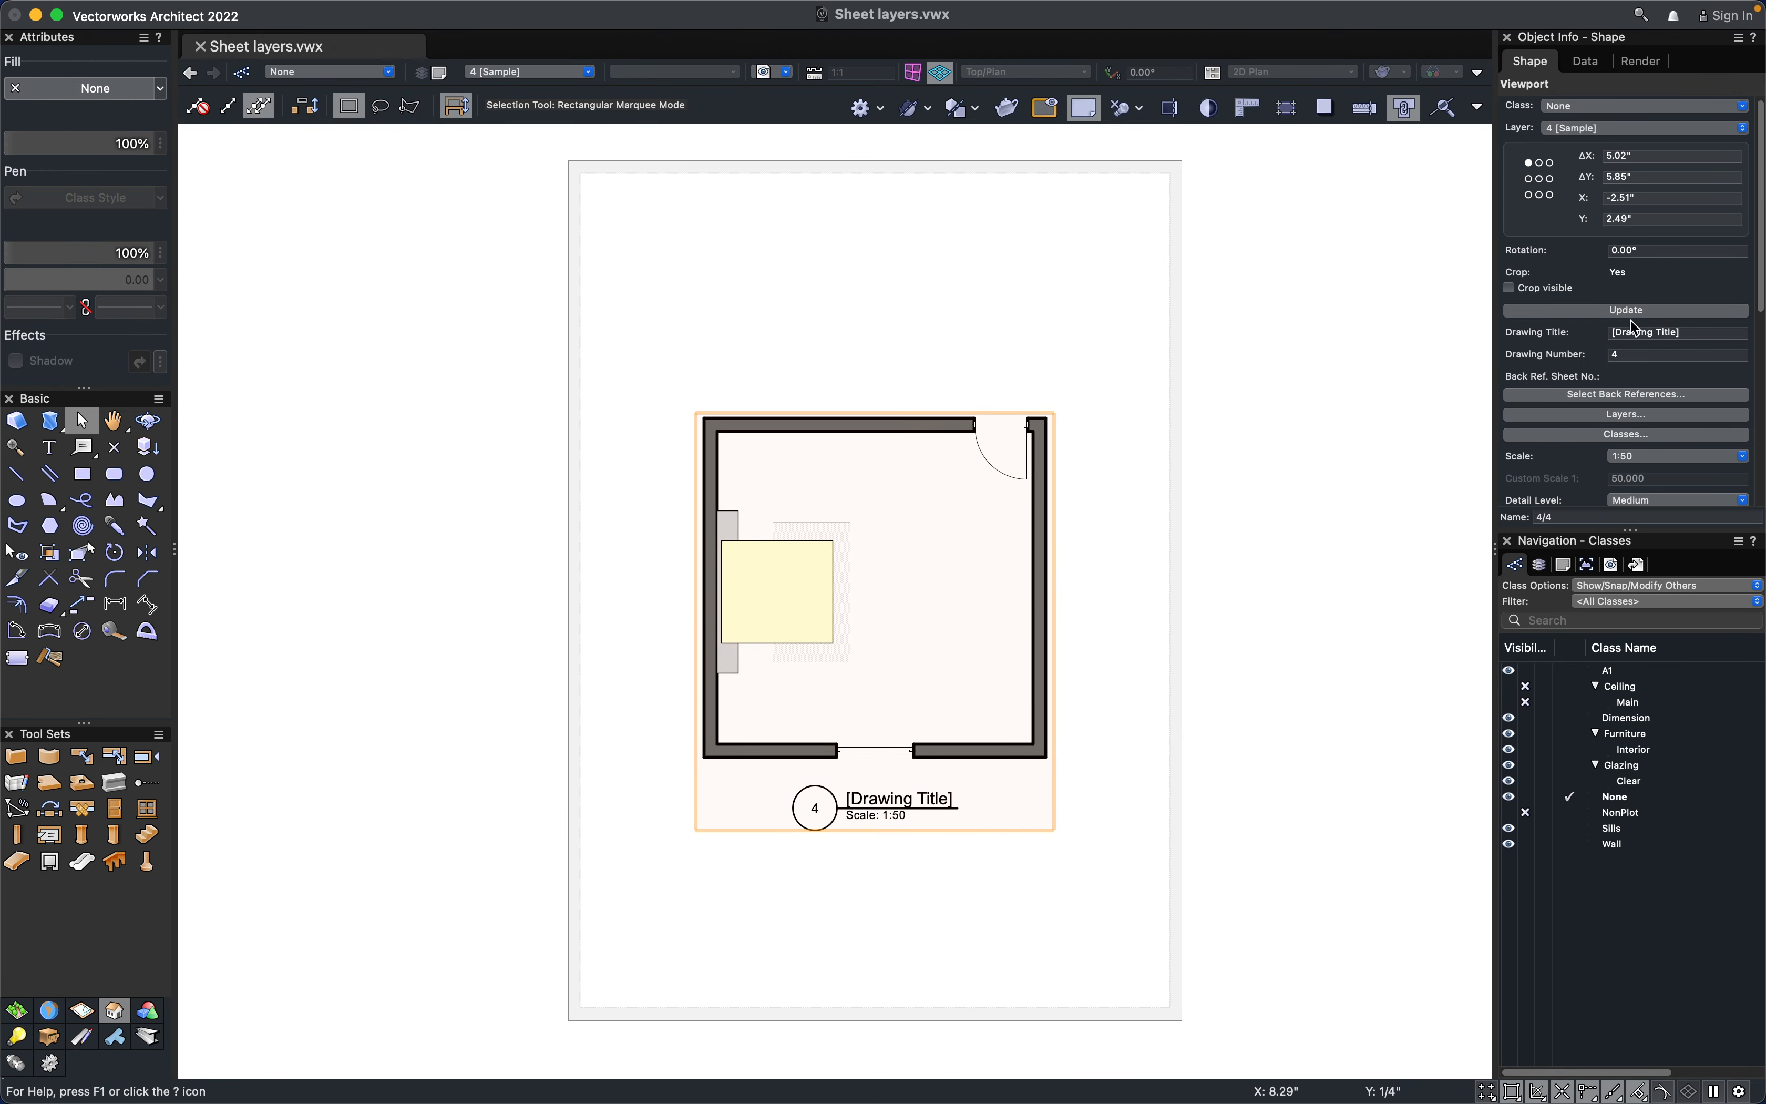
click(1073, 903)
Enter annotation editing for the room plan's viewport
scroll(899, 899, up, 3)
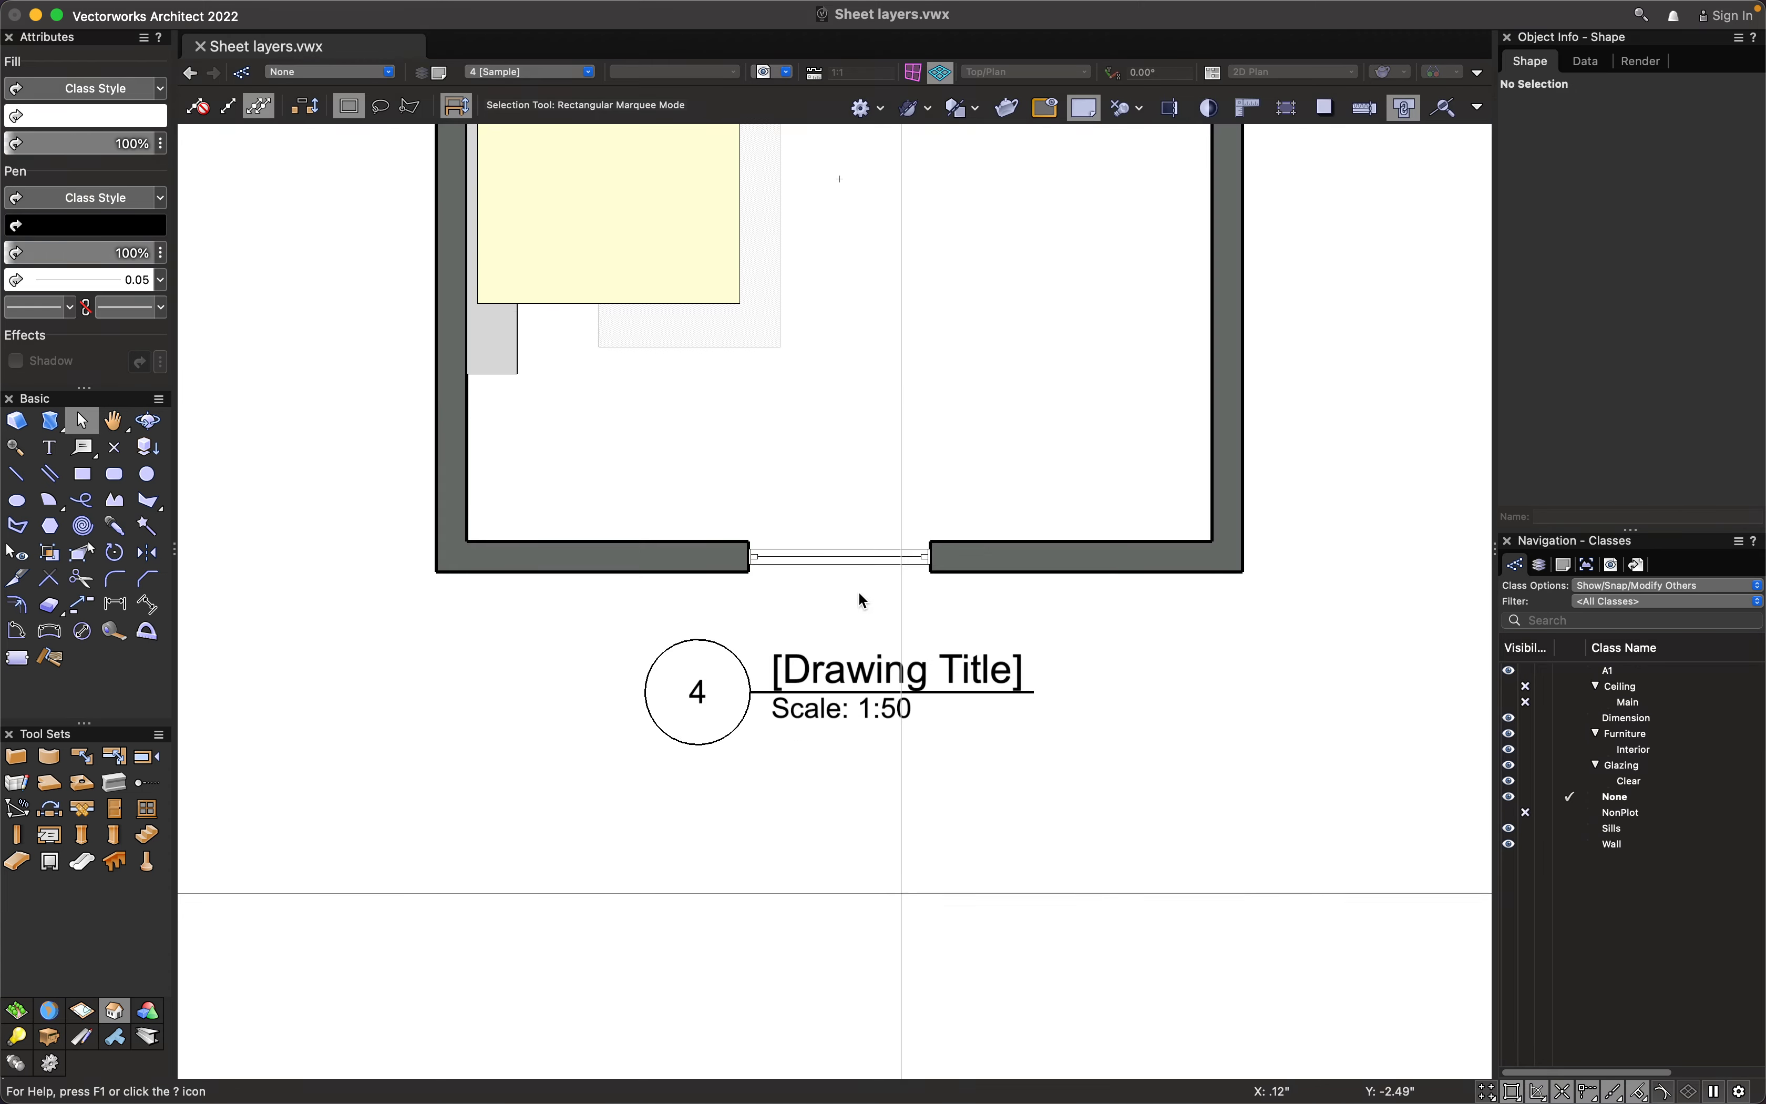
double_click(946, 569)
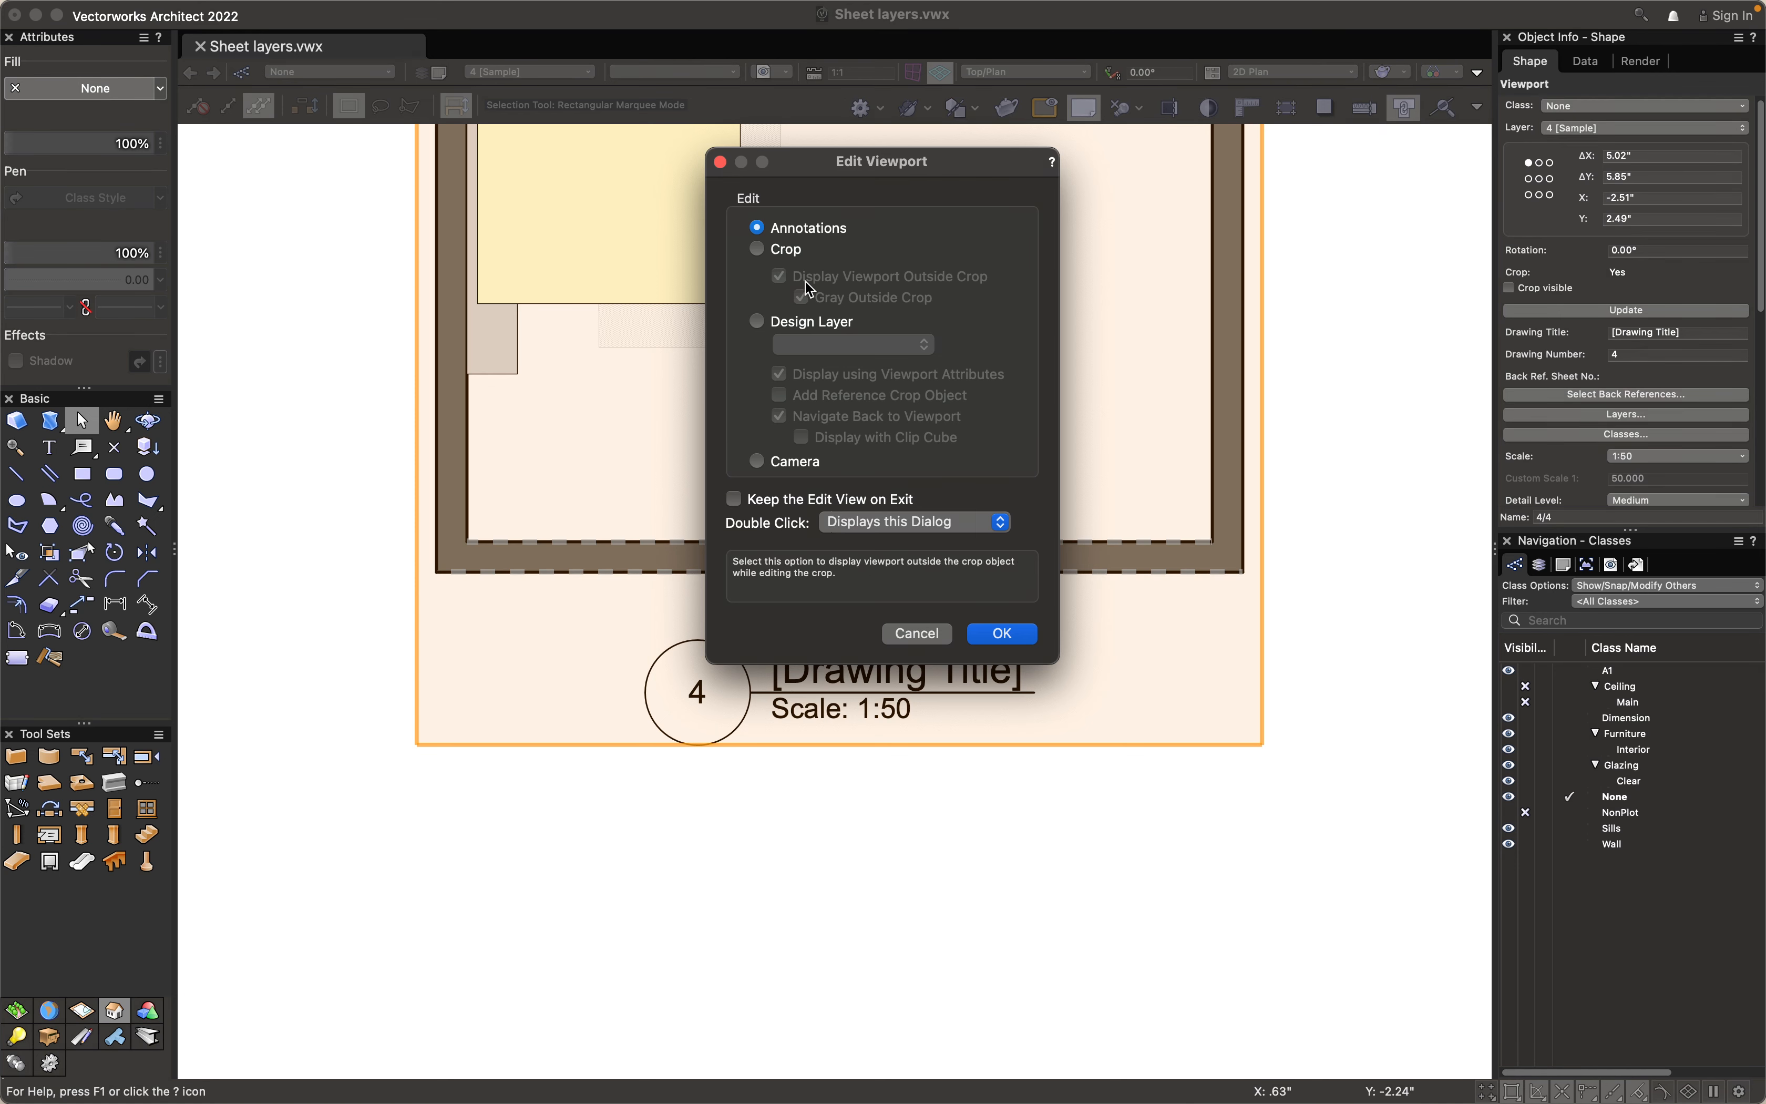
click(990, 635)
scroll(849, 843, down, 1)
middle_drag(849, 847, 872, 879)
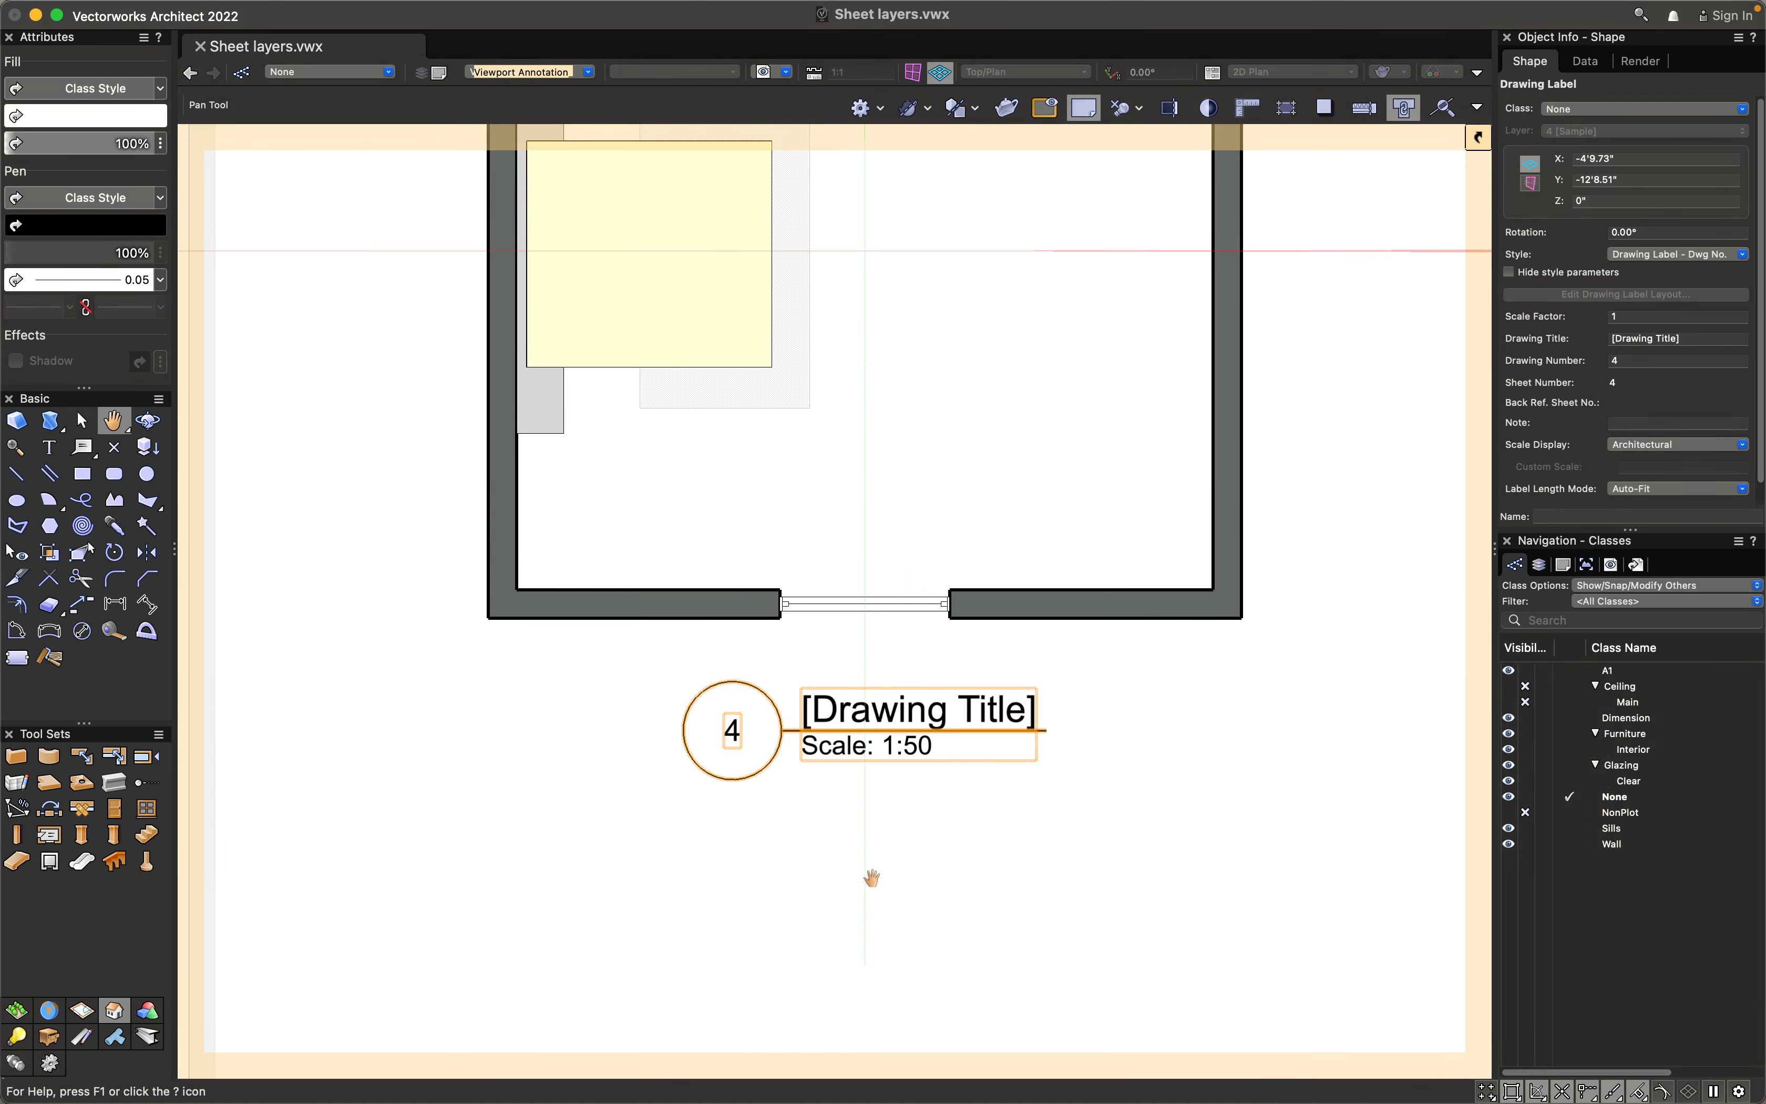
click(899, 954)
Replace the drawing label's style with the no-bubble Drawing Label style that shows Title # above Scale
click(915, 708)
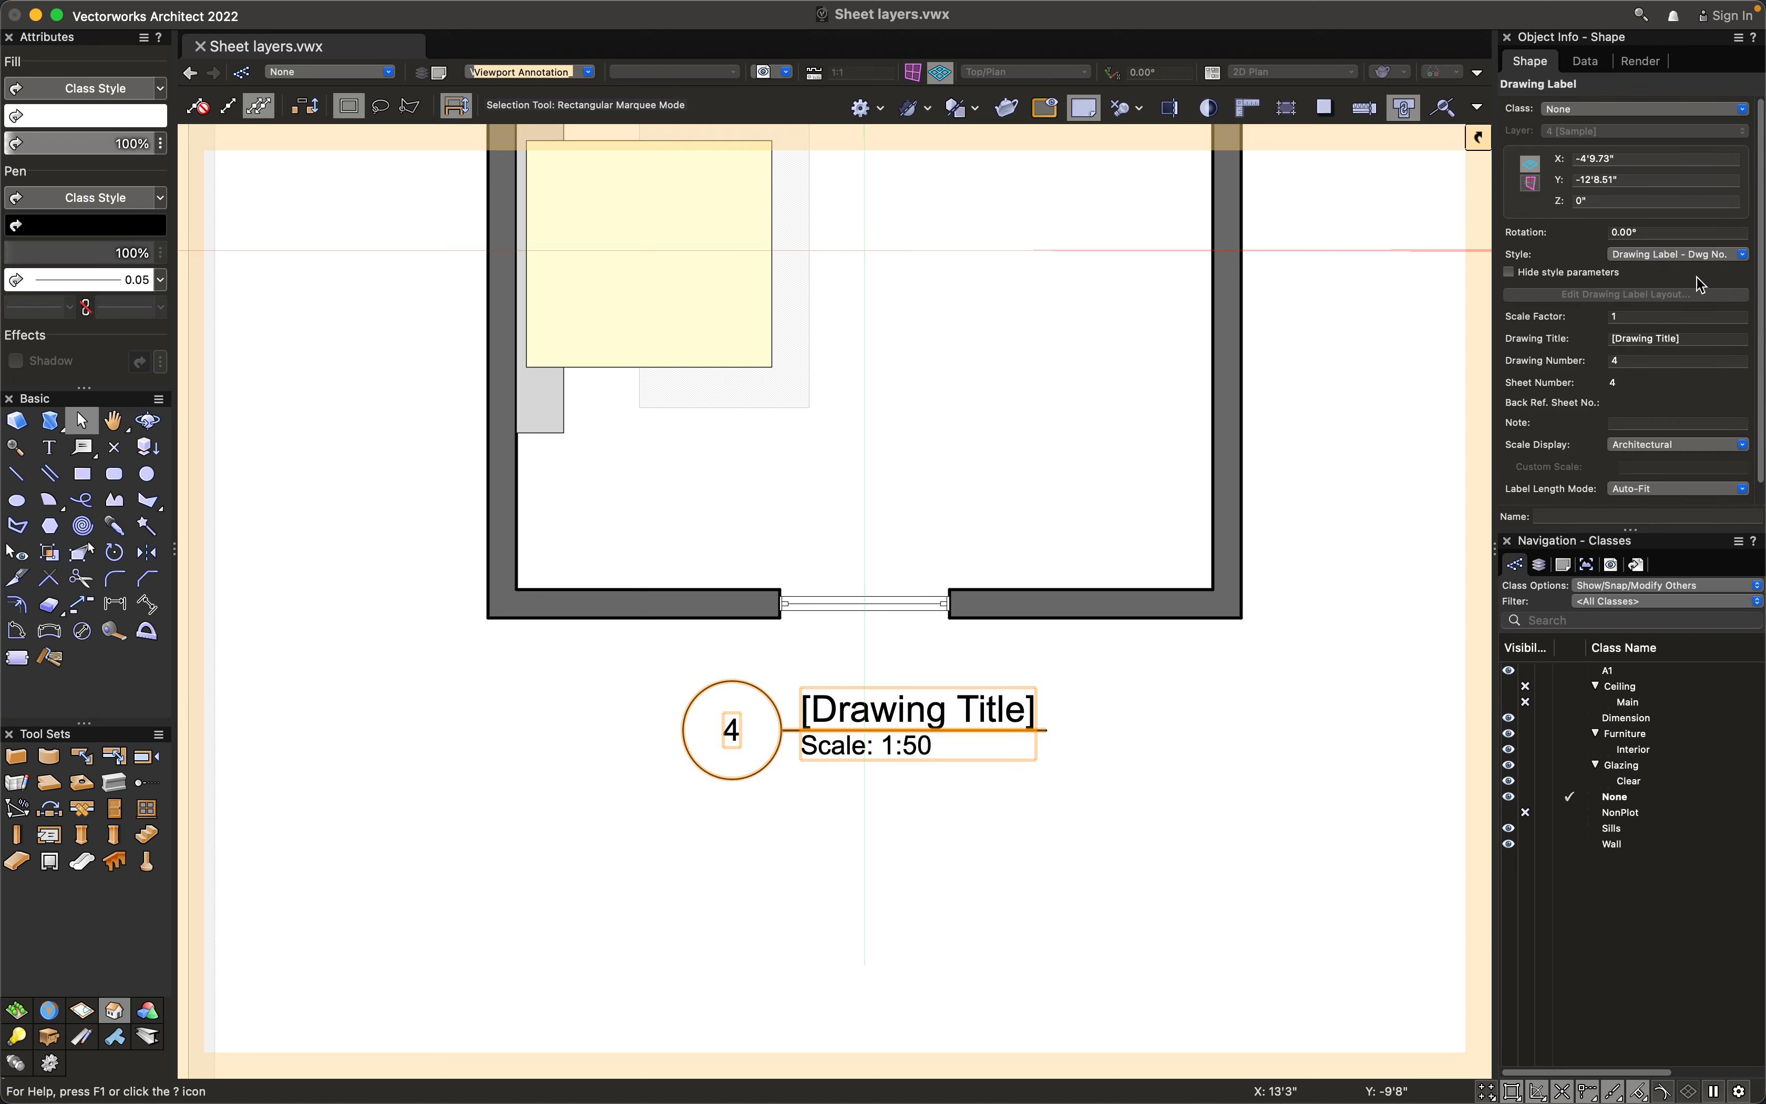
click(1655, 254)
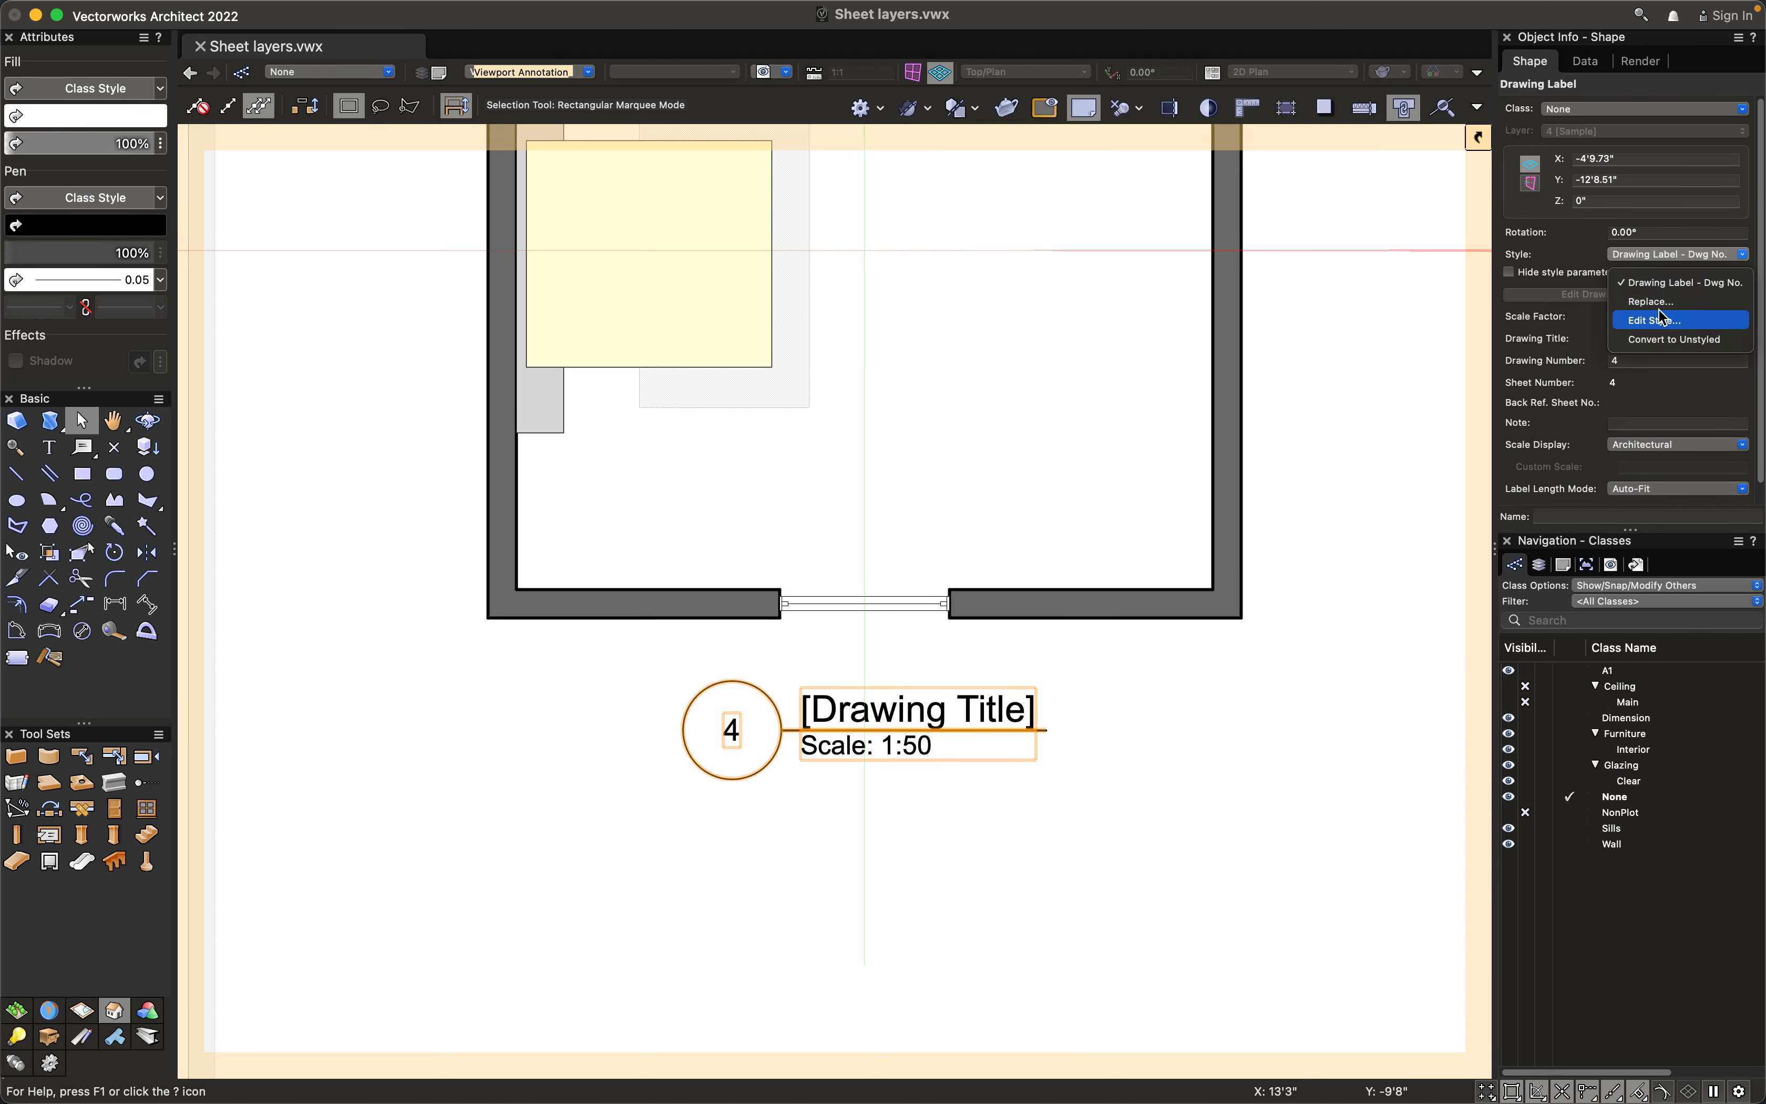
click(915, 346)
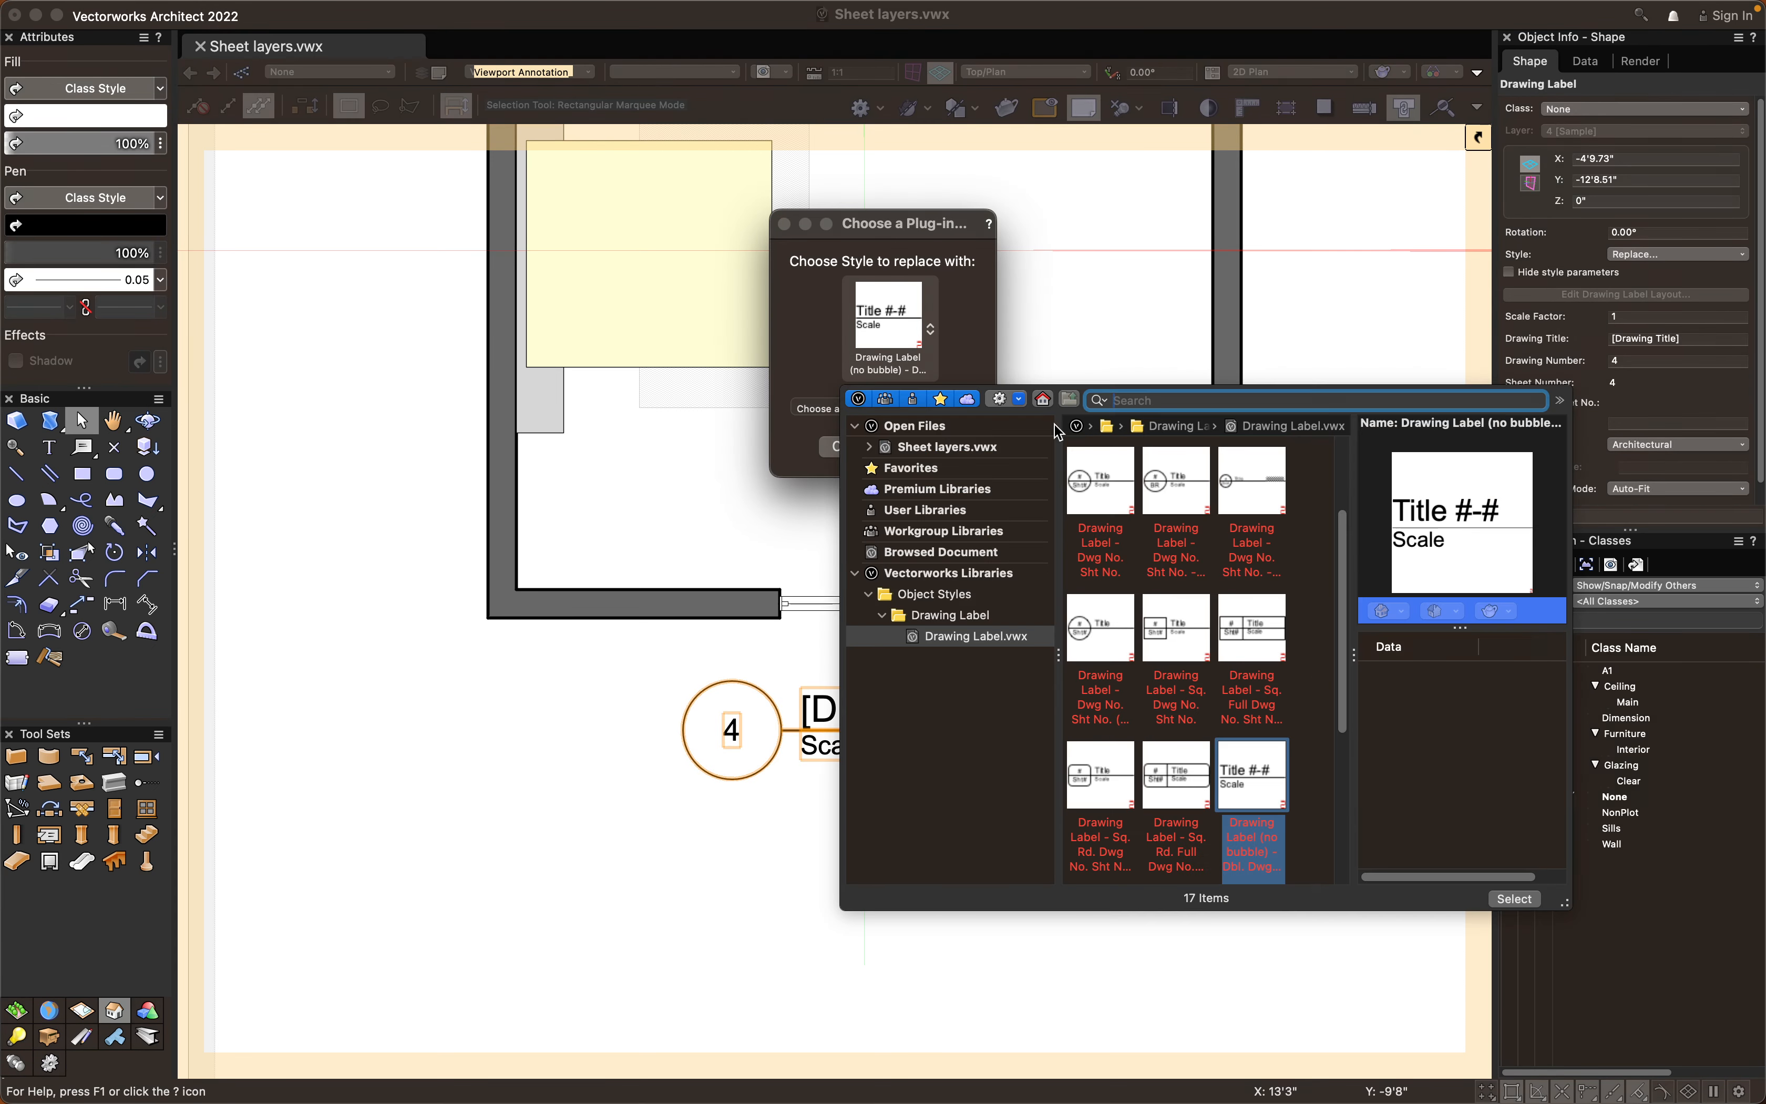
scroll(1225, 666, down, 1)
scroll(1168, 621, down, 4)
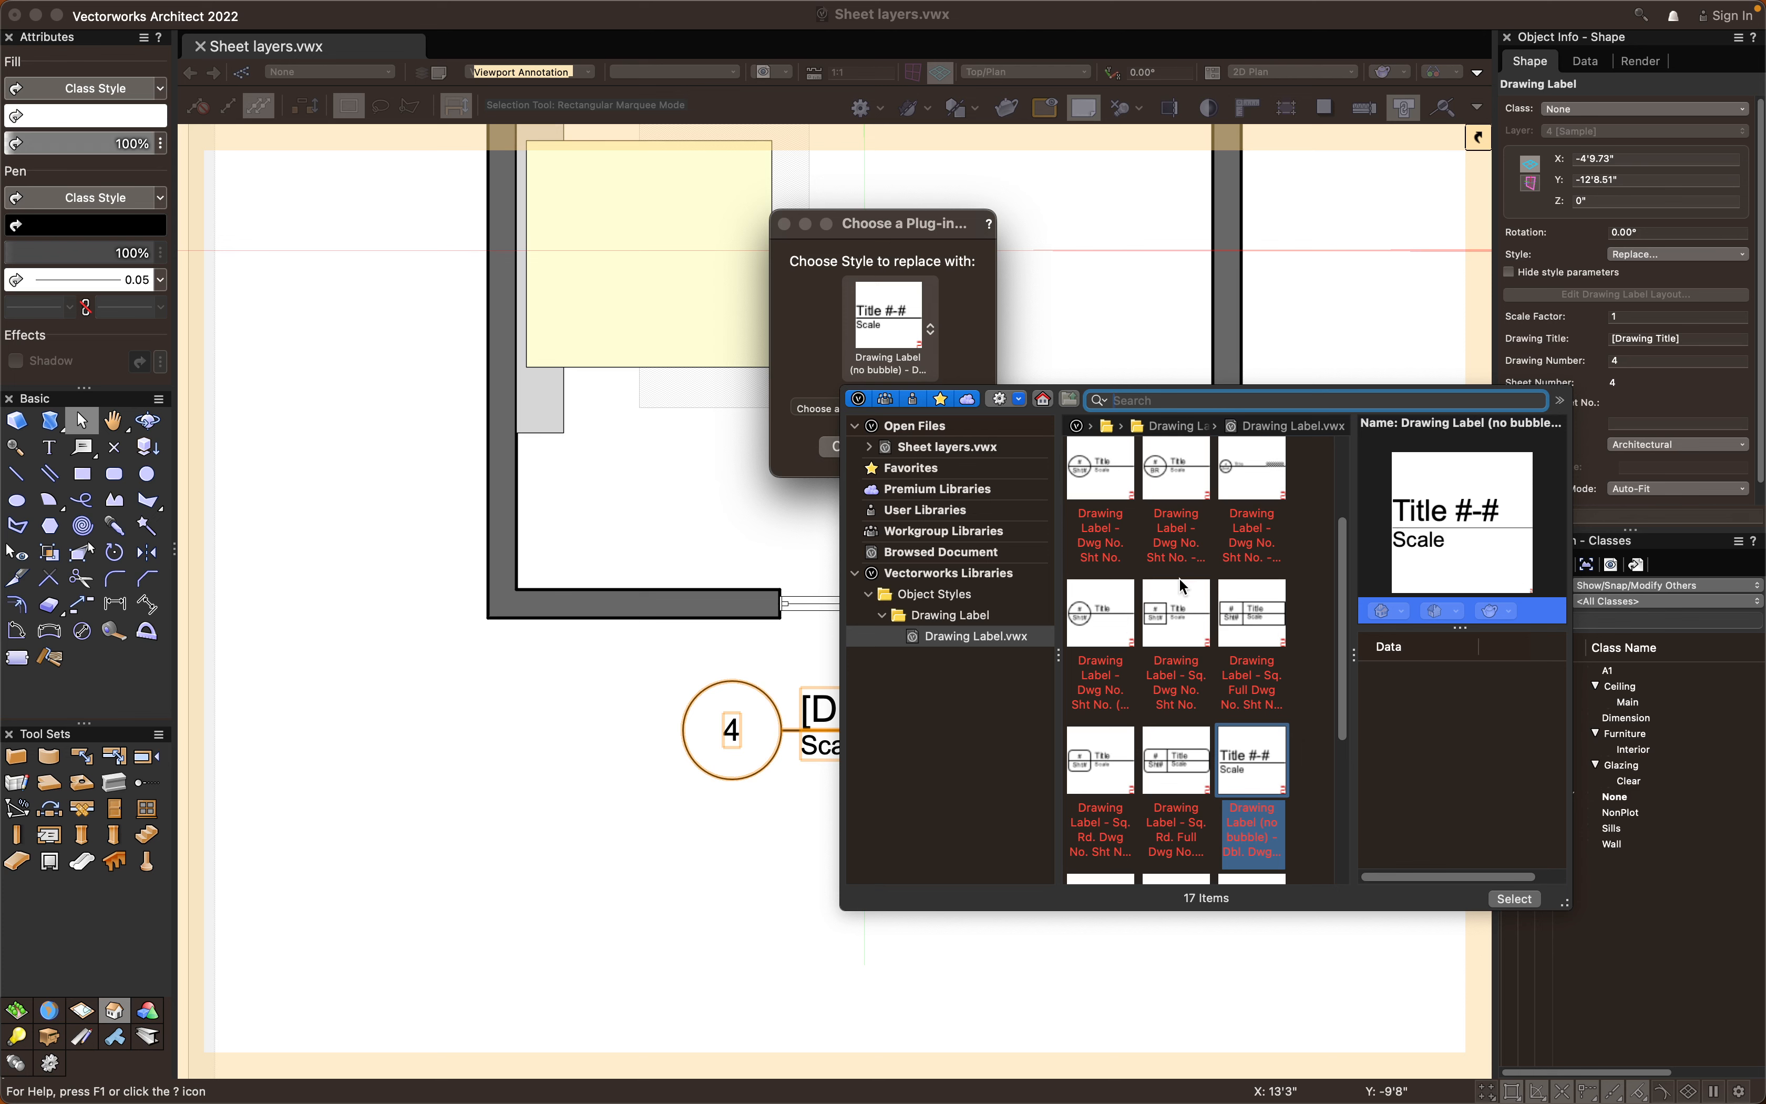
double_click(1240, 818)
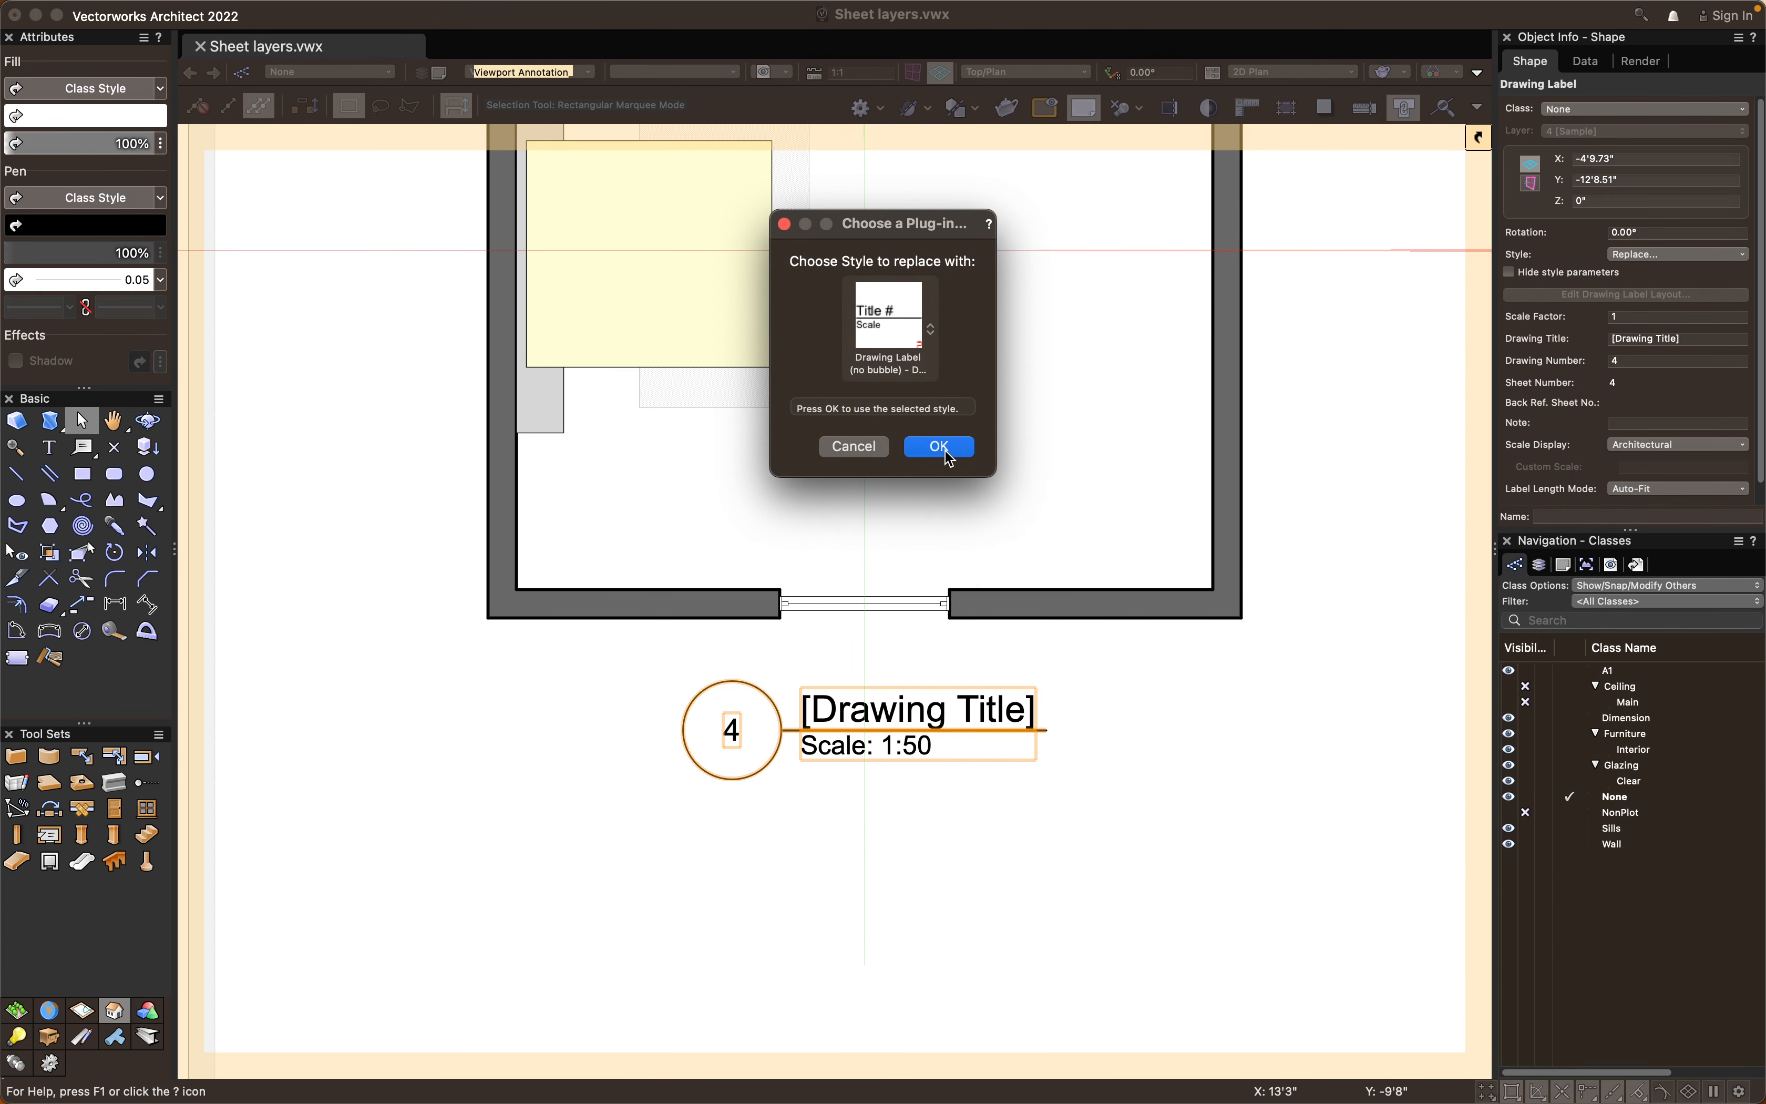
click(940, 447)
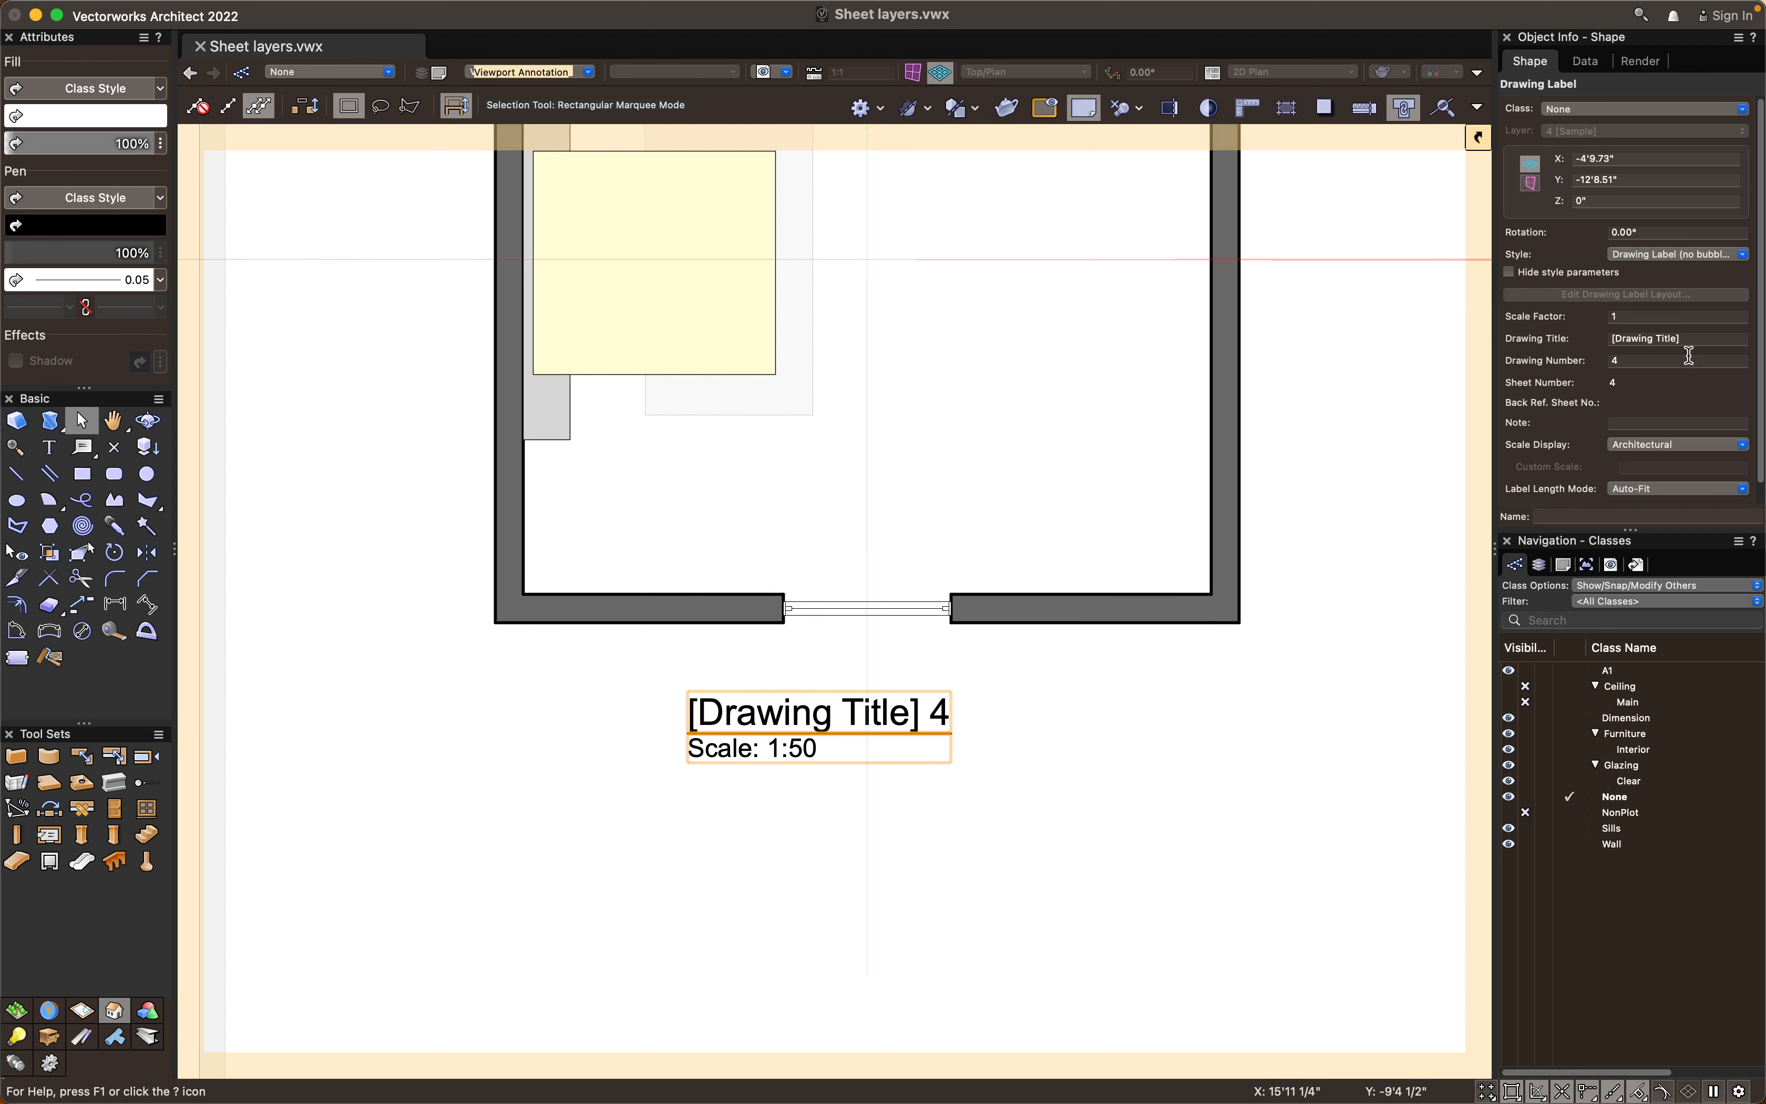
Set the drawing label's title to Plan
text(Plan)
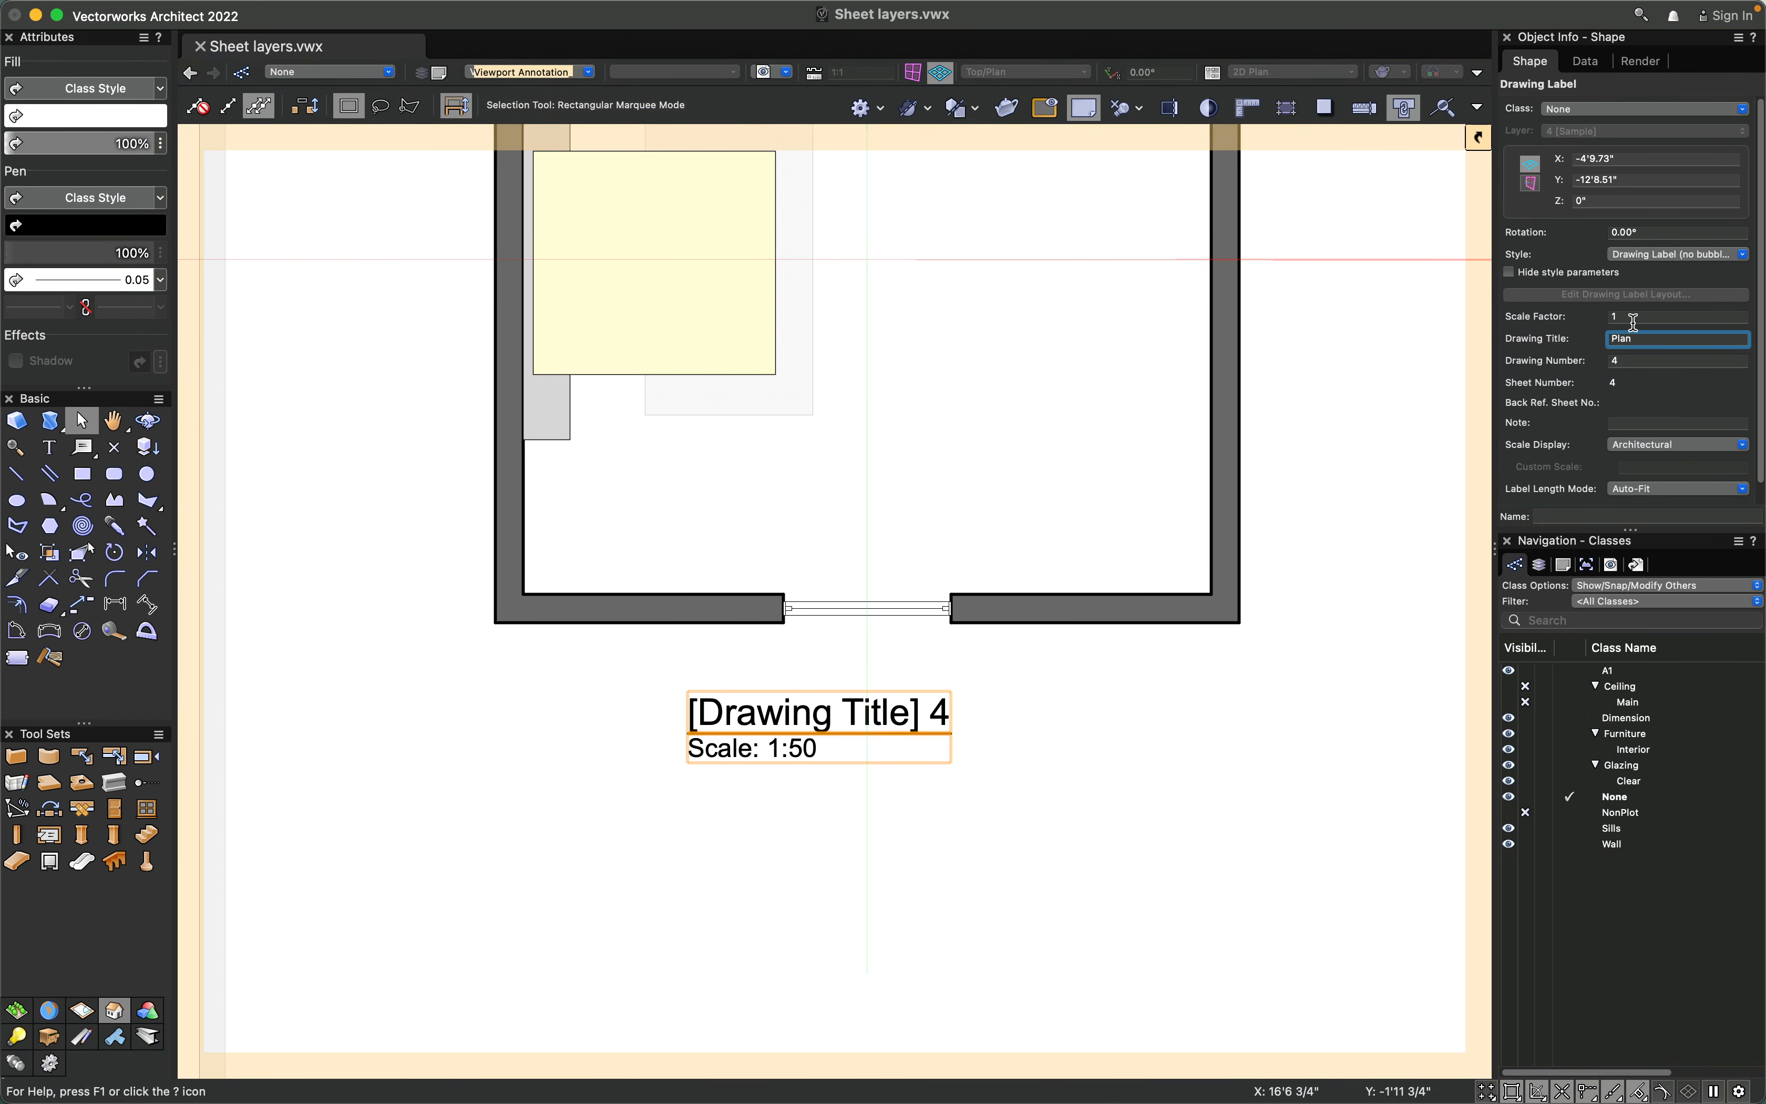
key(Return)
key(Return)
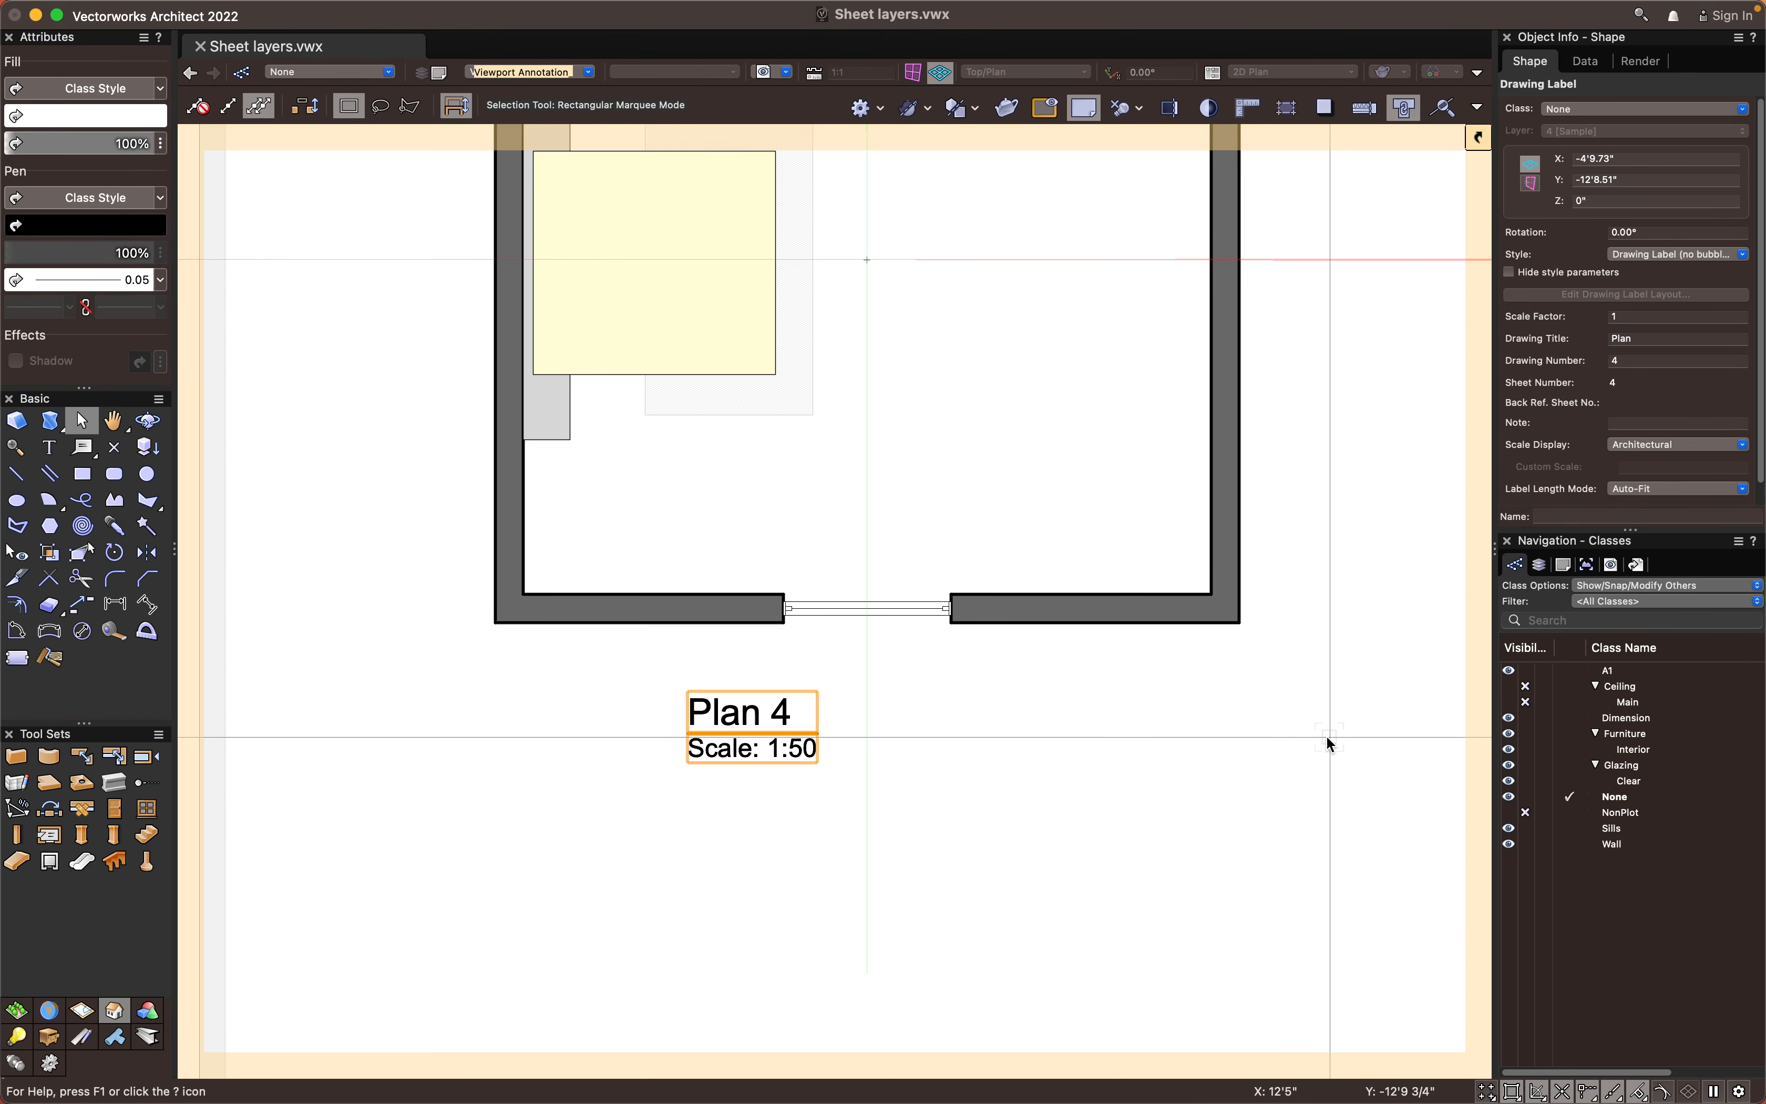
click(1135, 811)
scroll(1135, 759, down, 3)
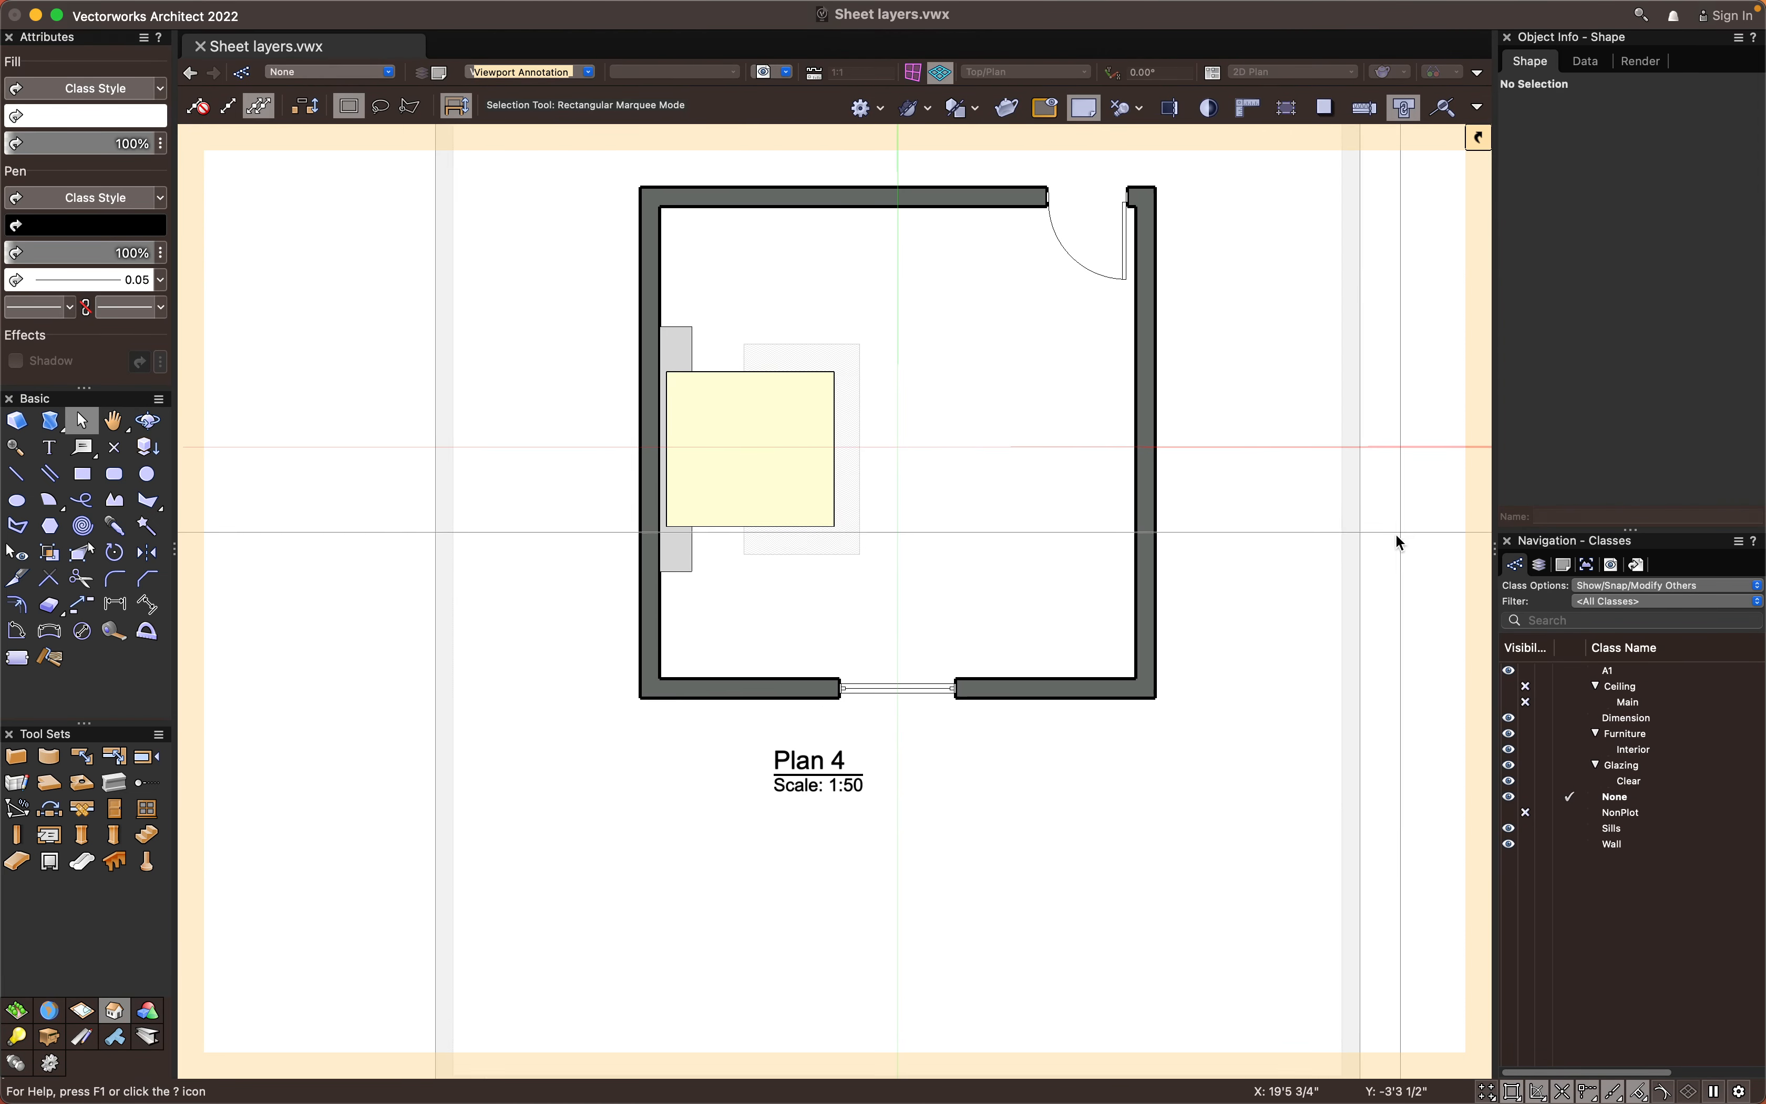
Delete the drawing label from the viewport annotations and undo the deletion
click(810, 803)
key(BackSpace)
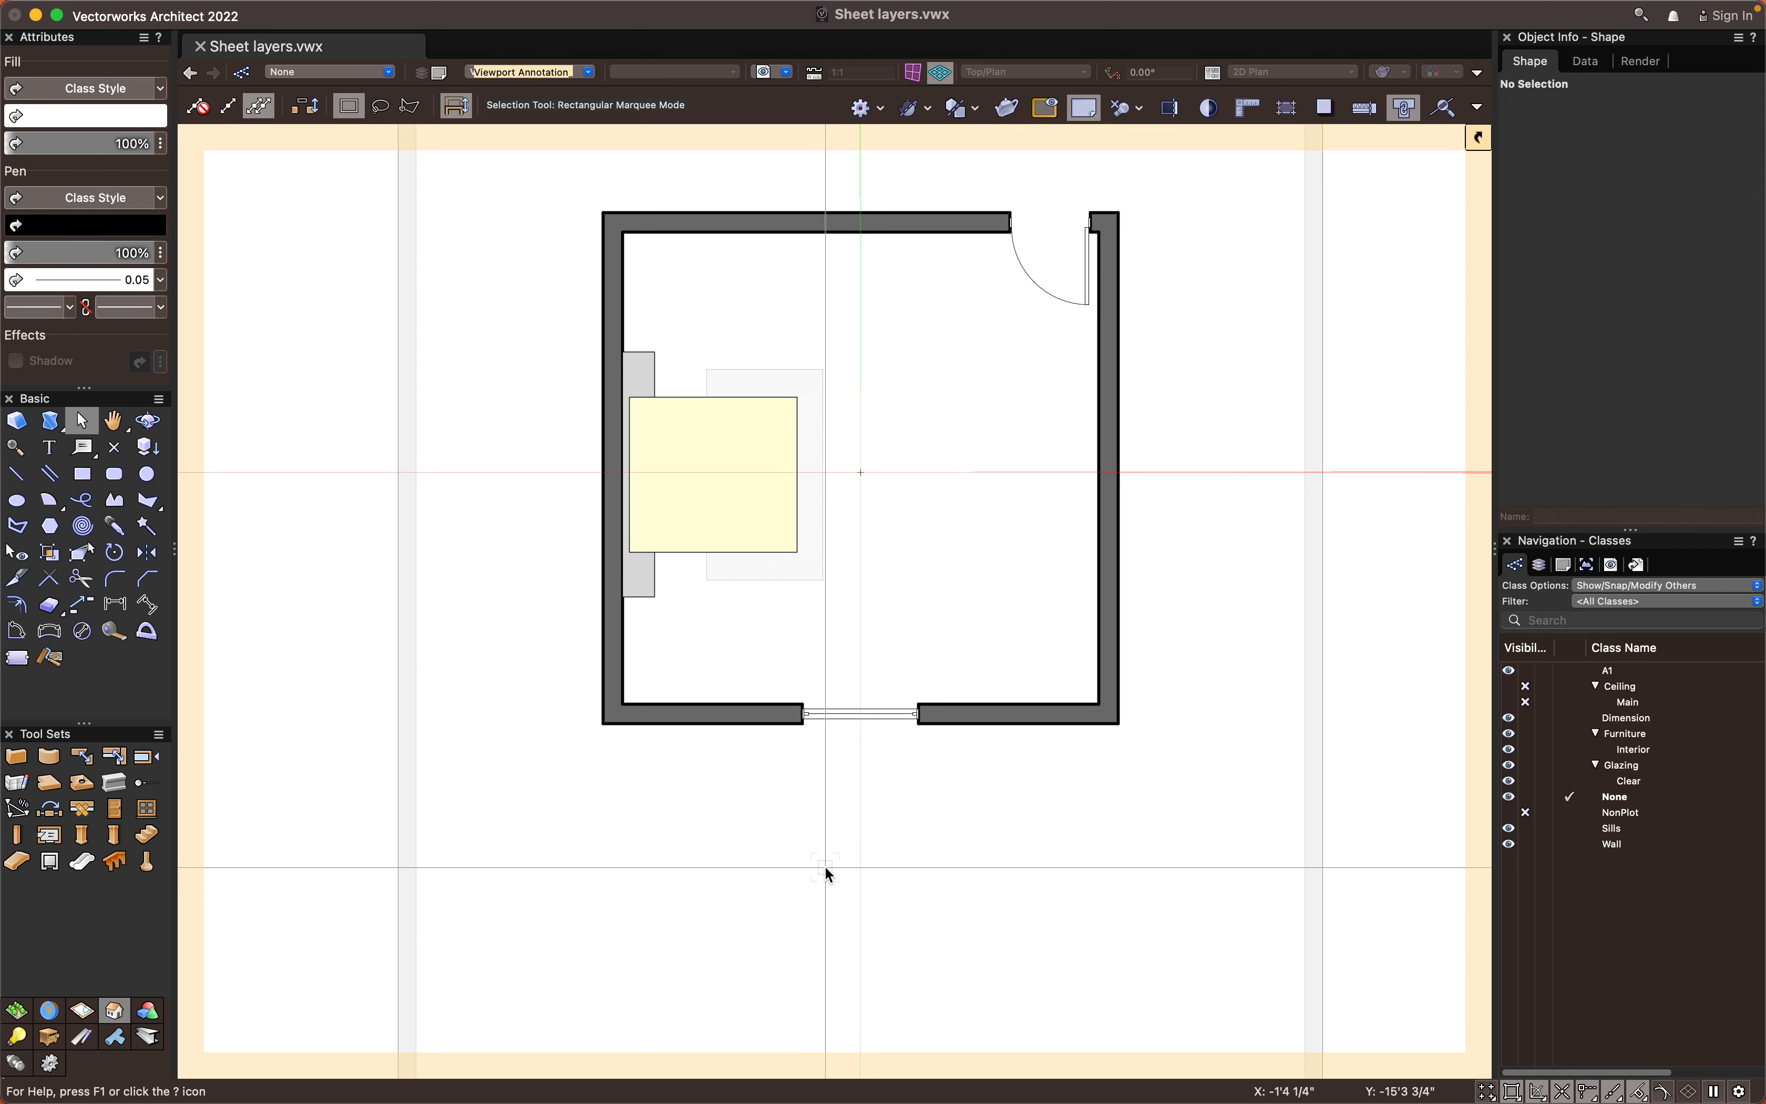
key(super+z)
click(907, 865)
Move the drawing label horizontally to about X -1'2.49", centred below the window, and leave annotation editing
scroll(824, 847, down, 1)
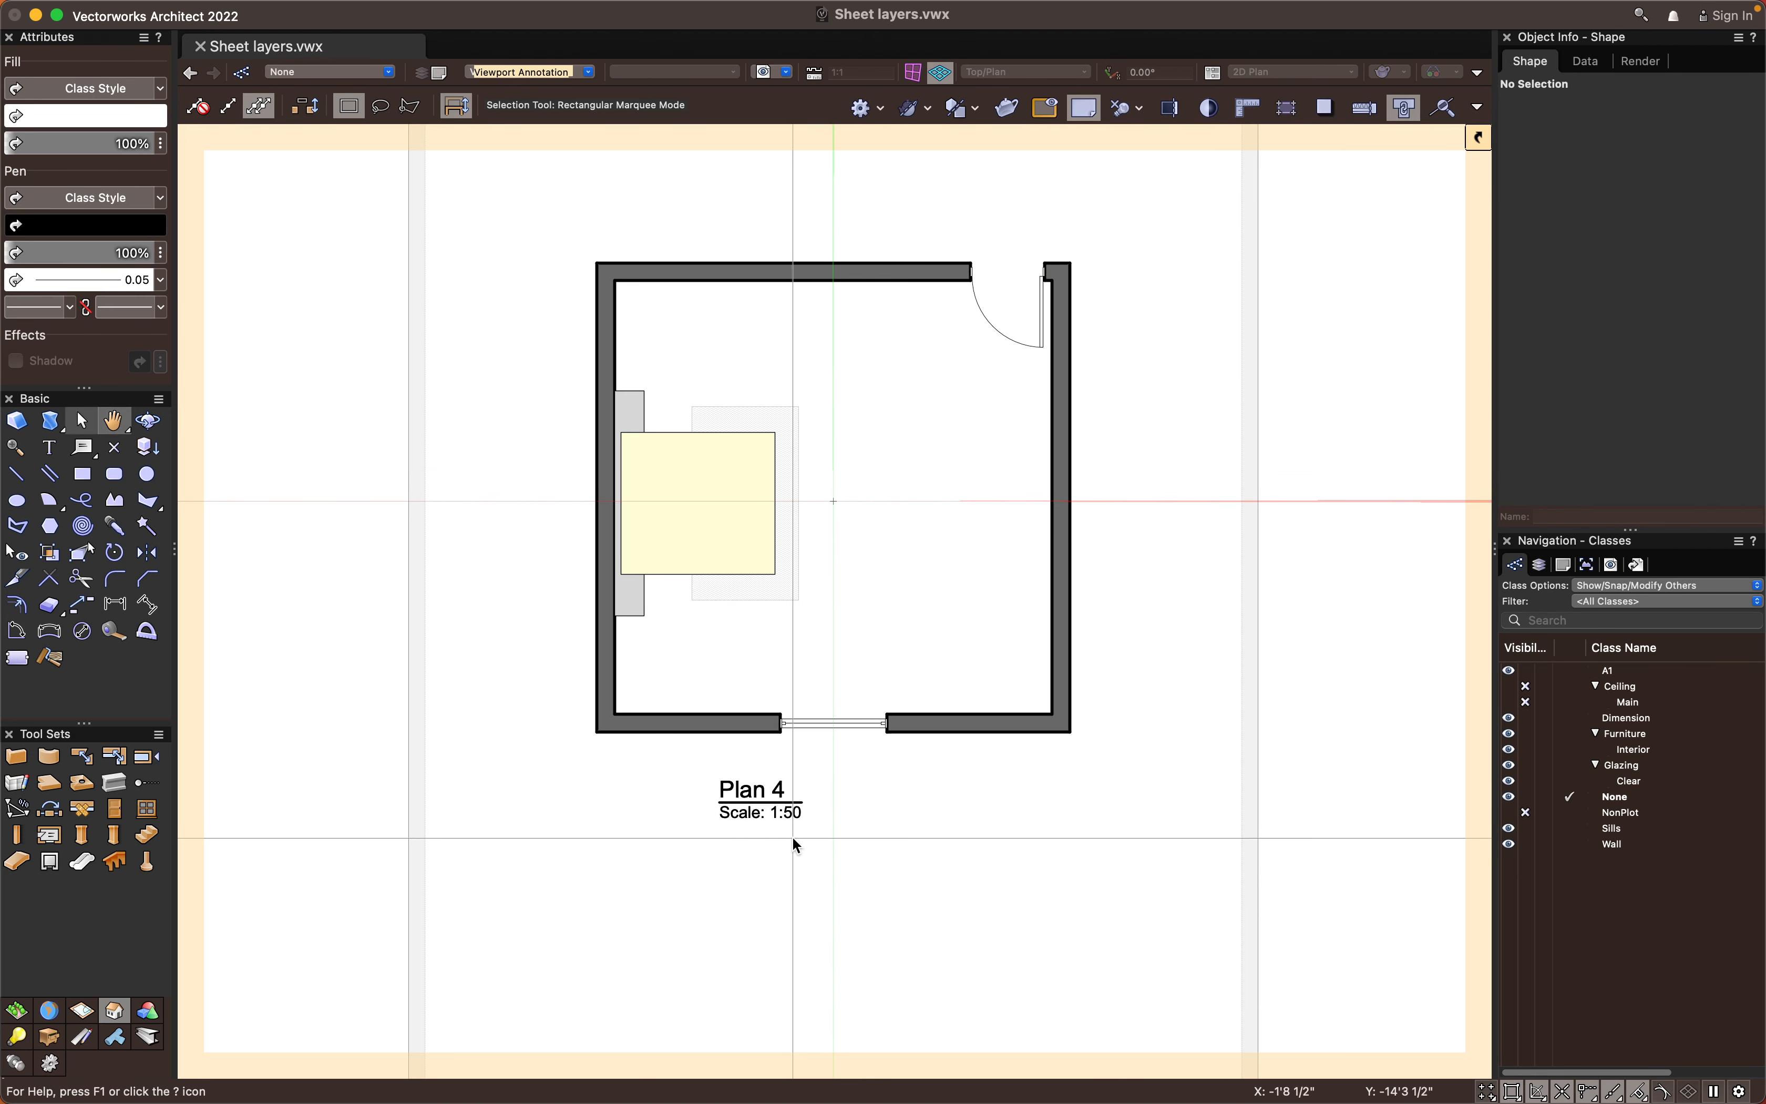
drag(768, 804, 853, 803)
scroll(954, 828, down, 1)
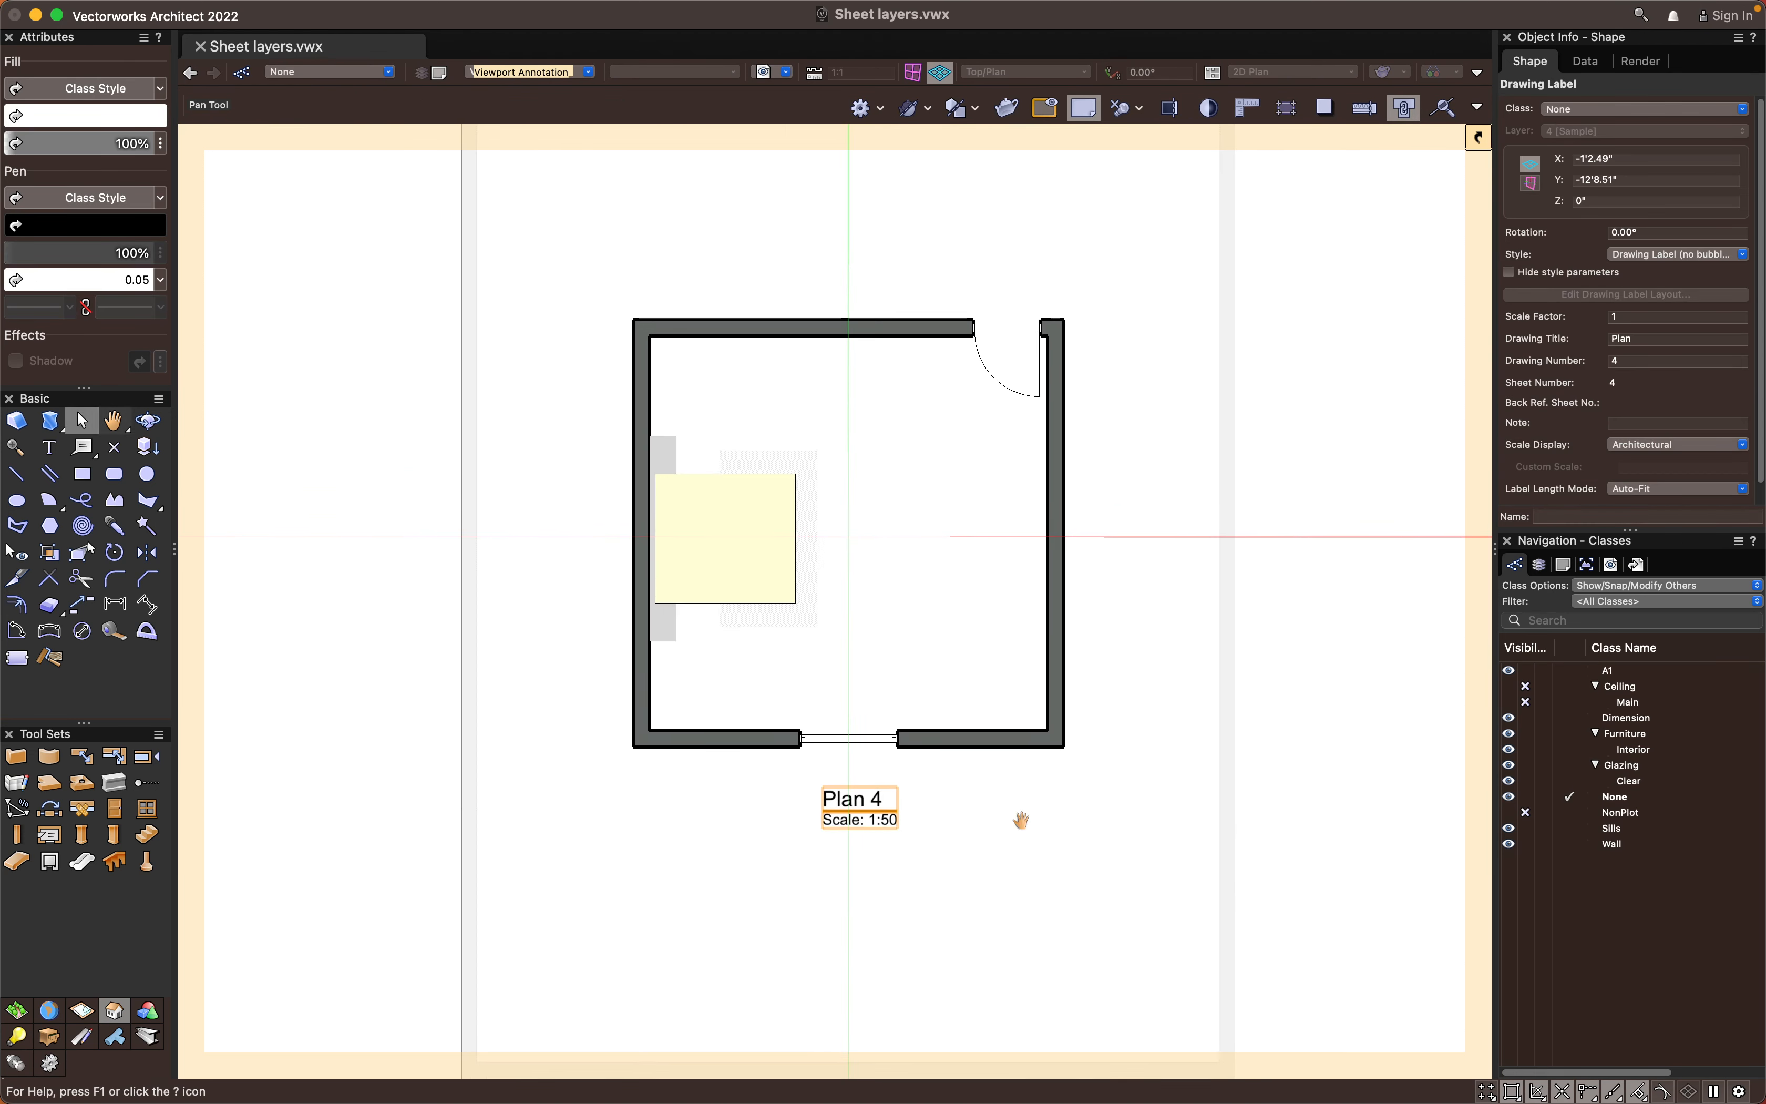
click(1479, 137)
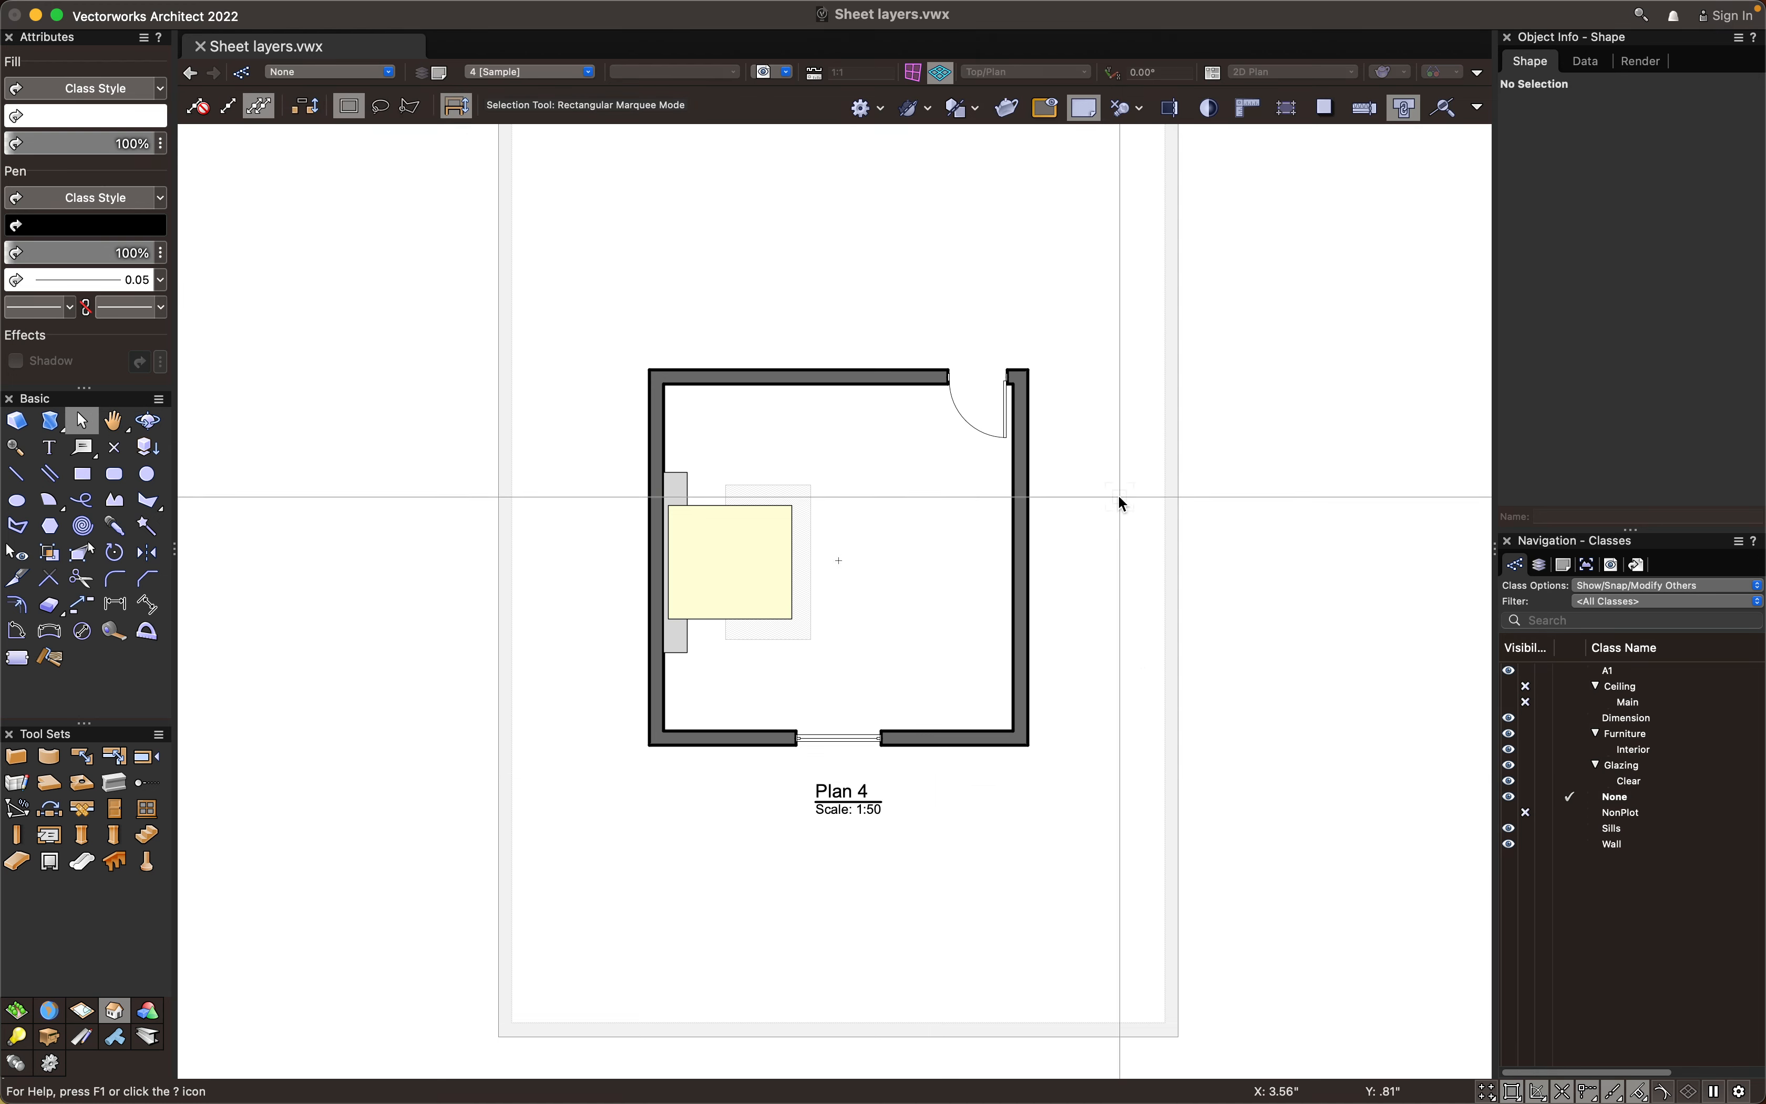
Set the plan viewport's scale to 1:100
click(953, 710)
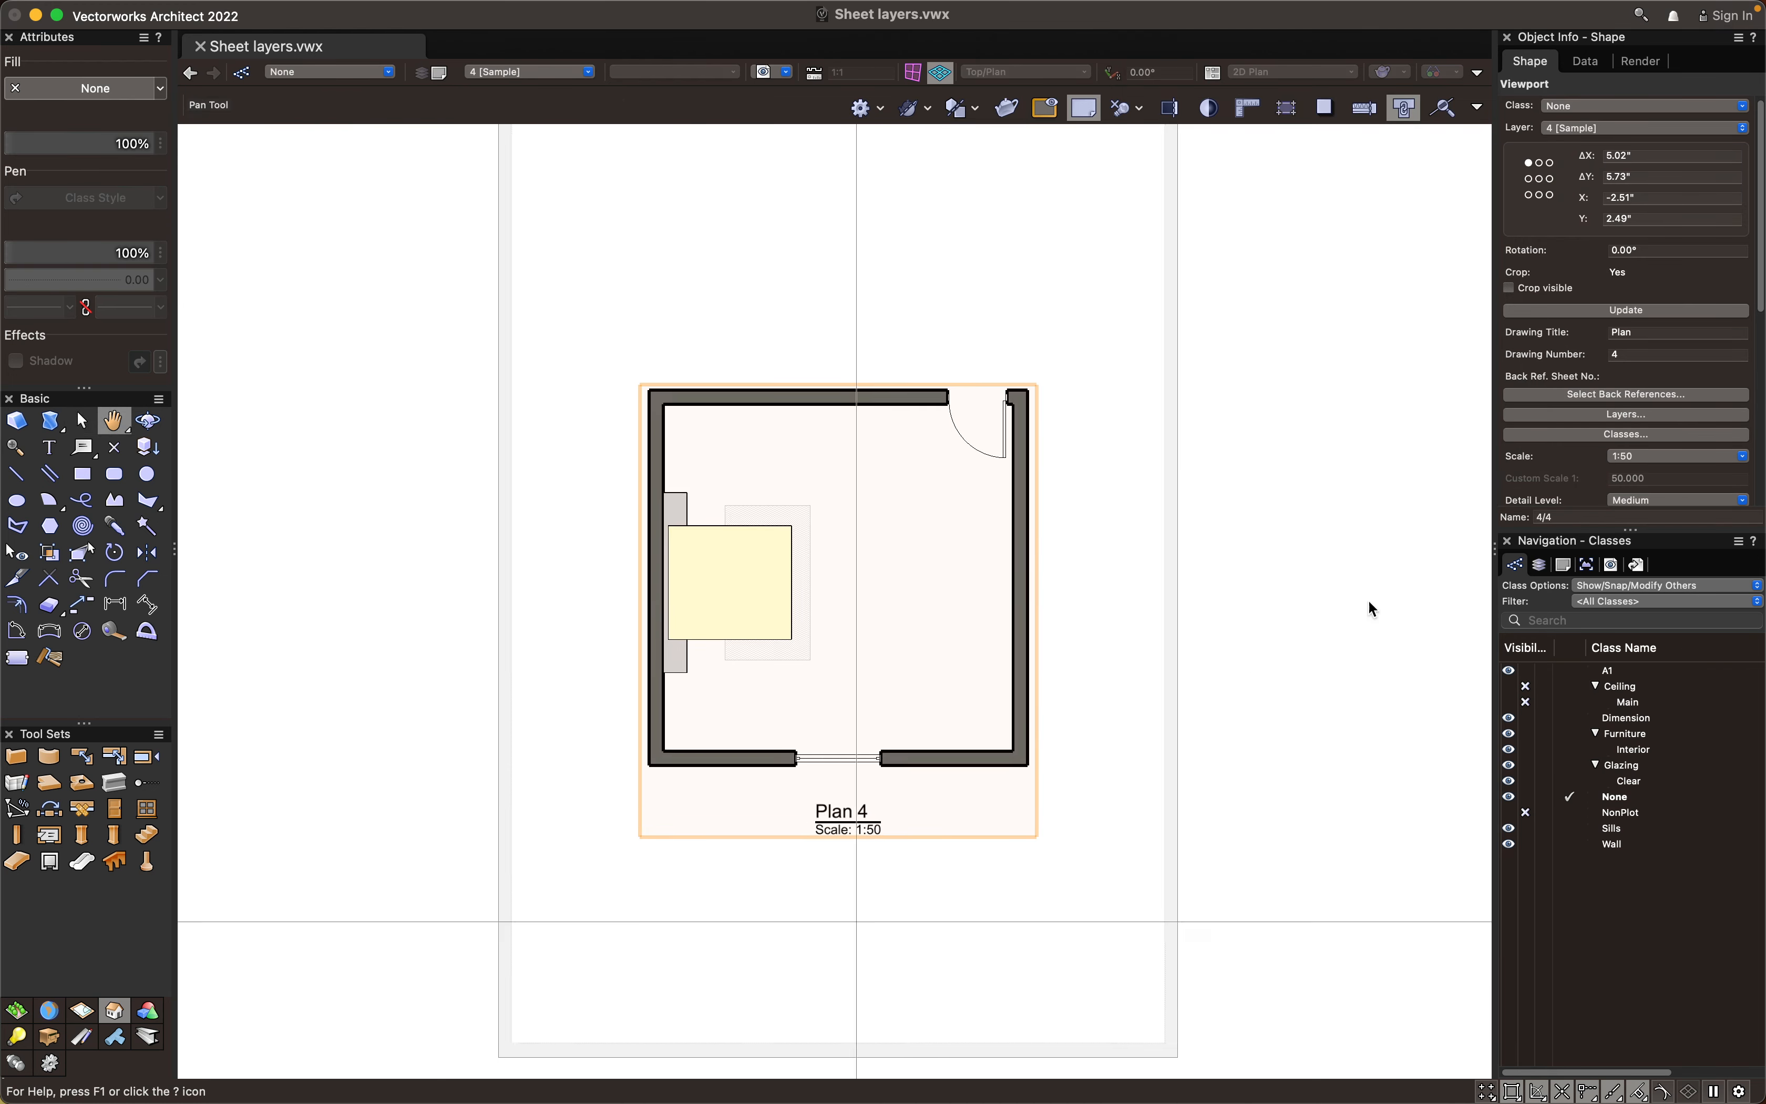
click(1625, 458)
scroll(1675, 1054, down, 2)
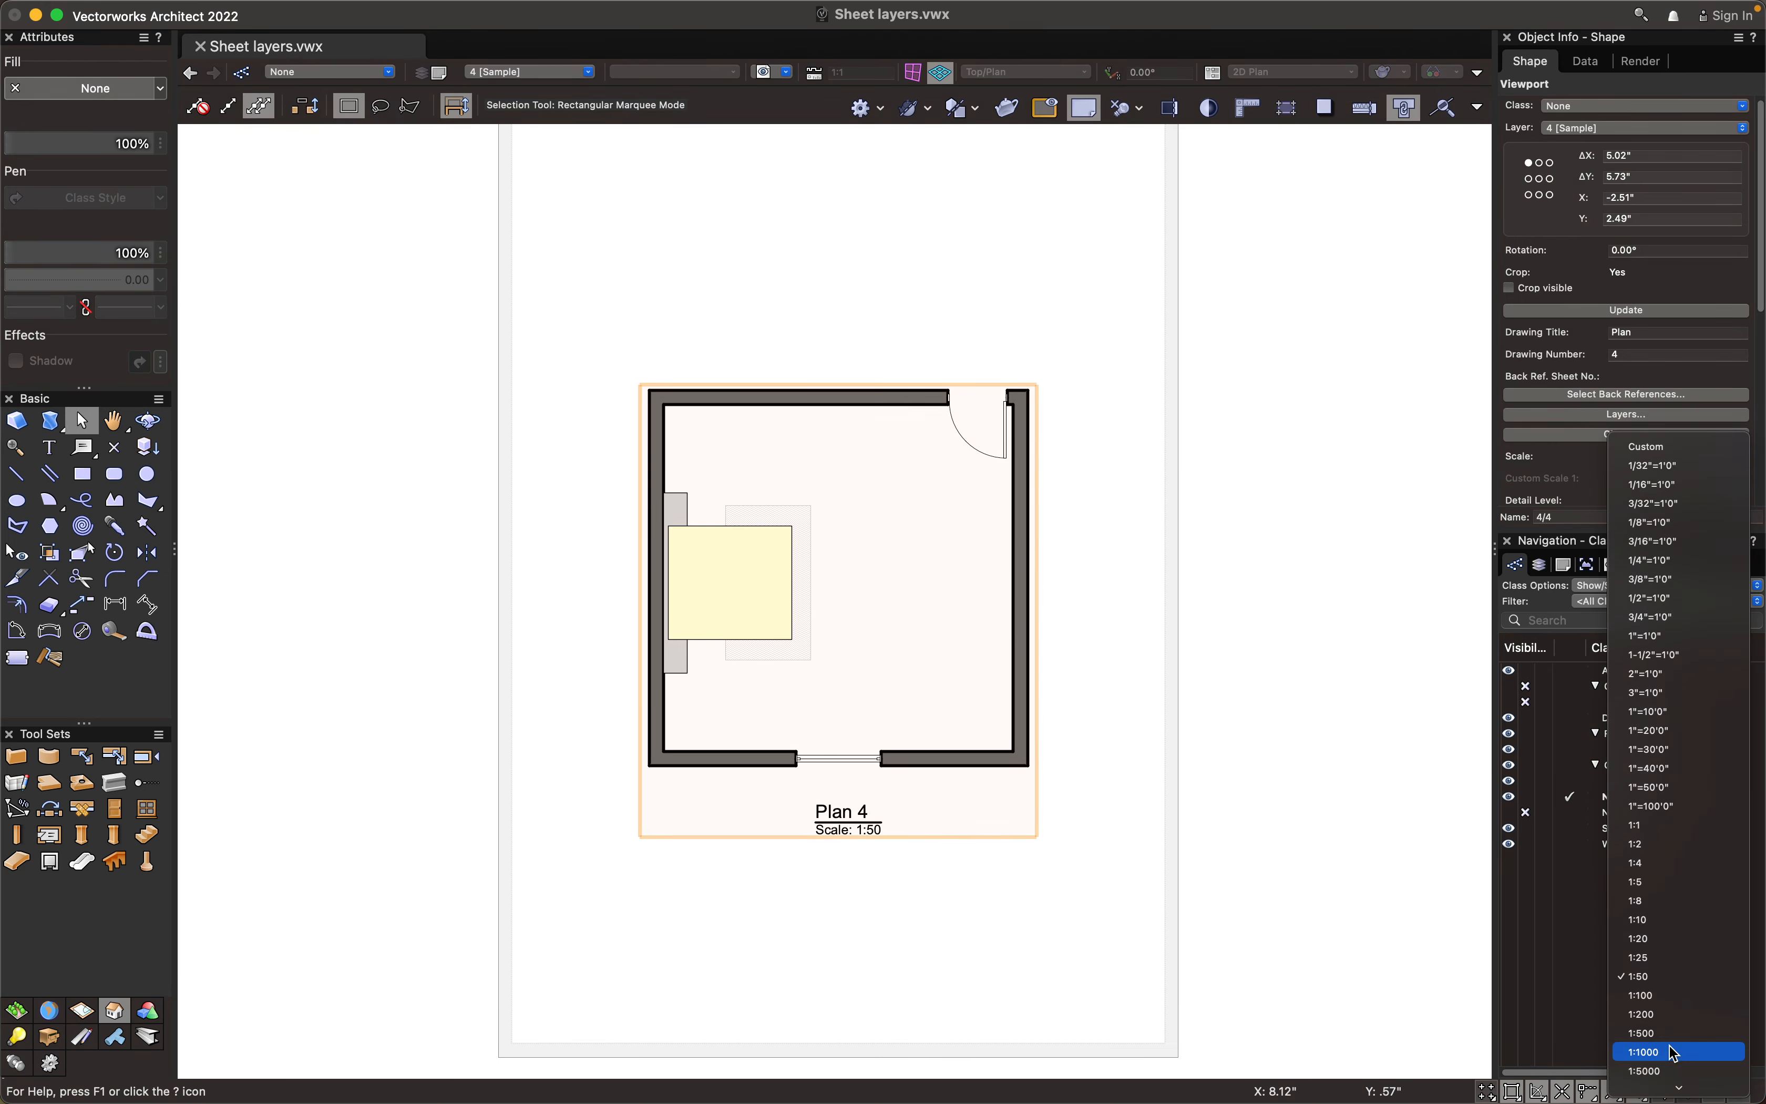
click(1669, 1000)
scroll(1063, 887, down, 4)
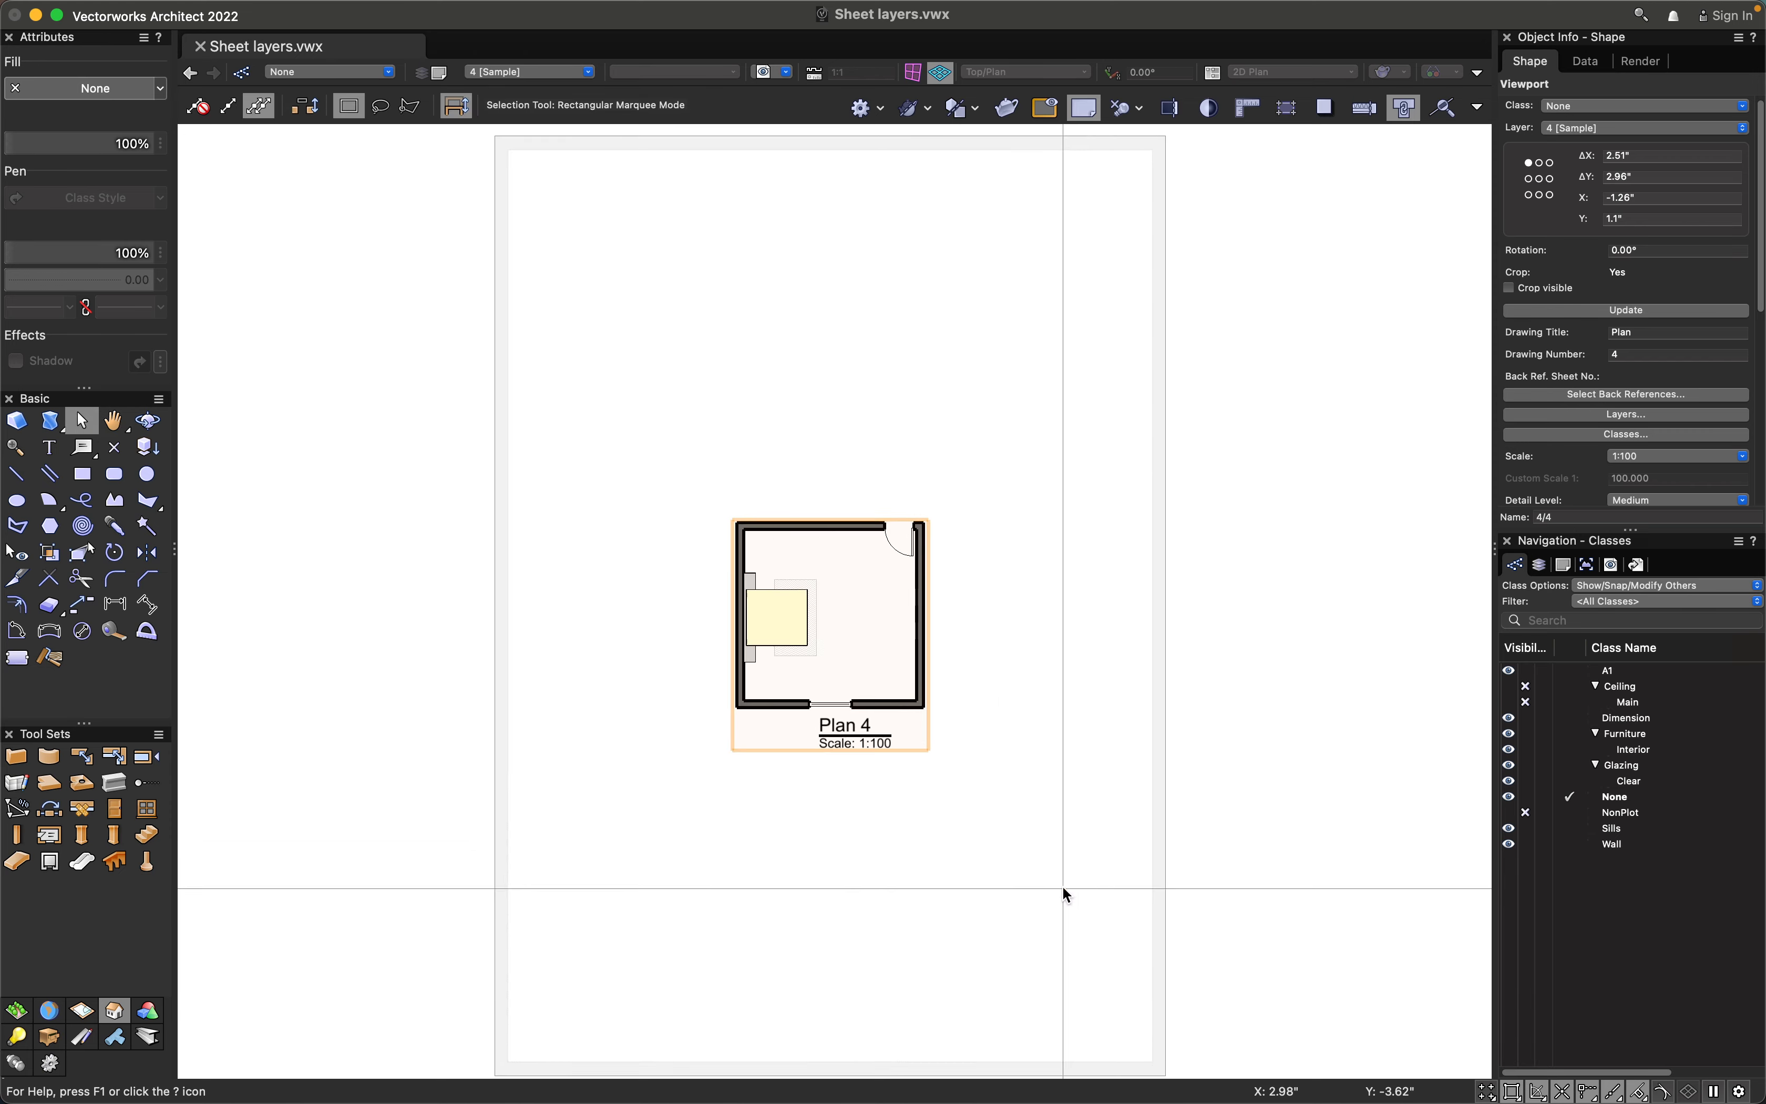
middle_drag(1044, 903, 1015, 828)
scroll(1015, 821, up, 1)
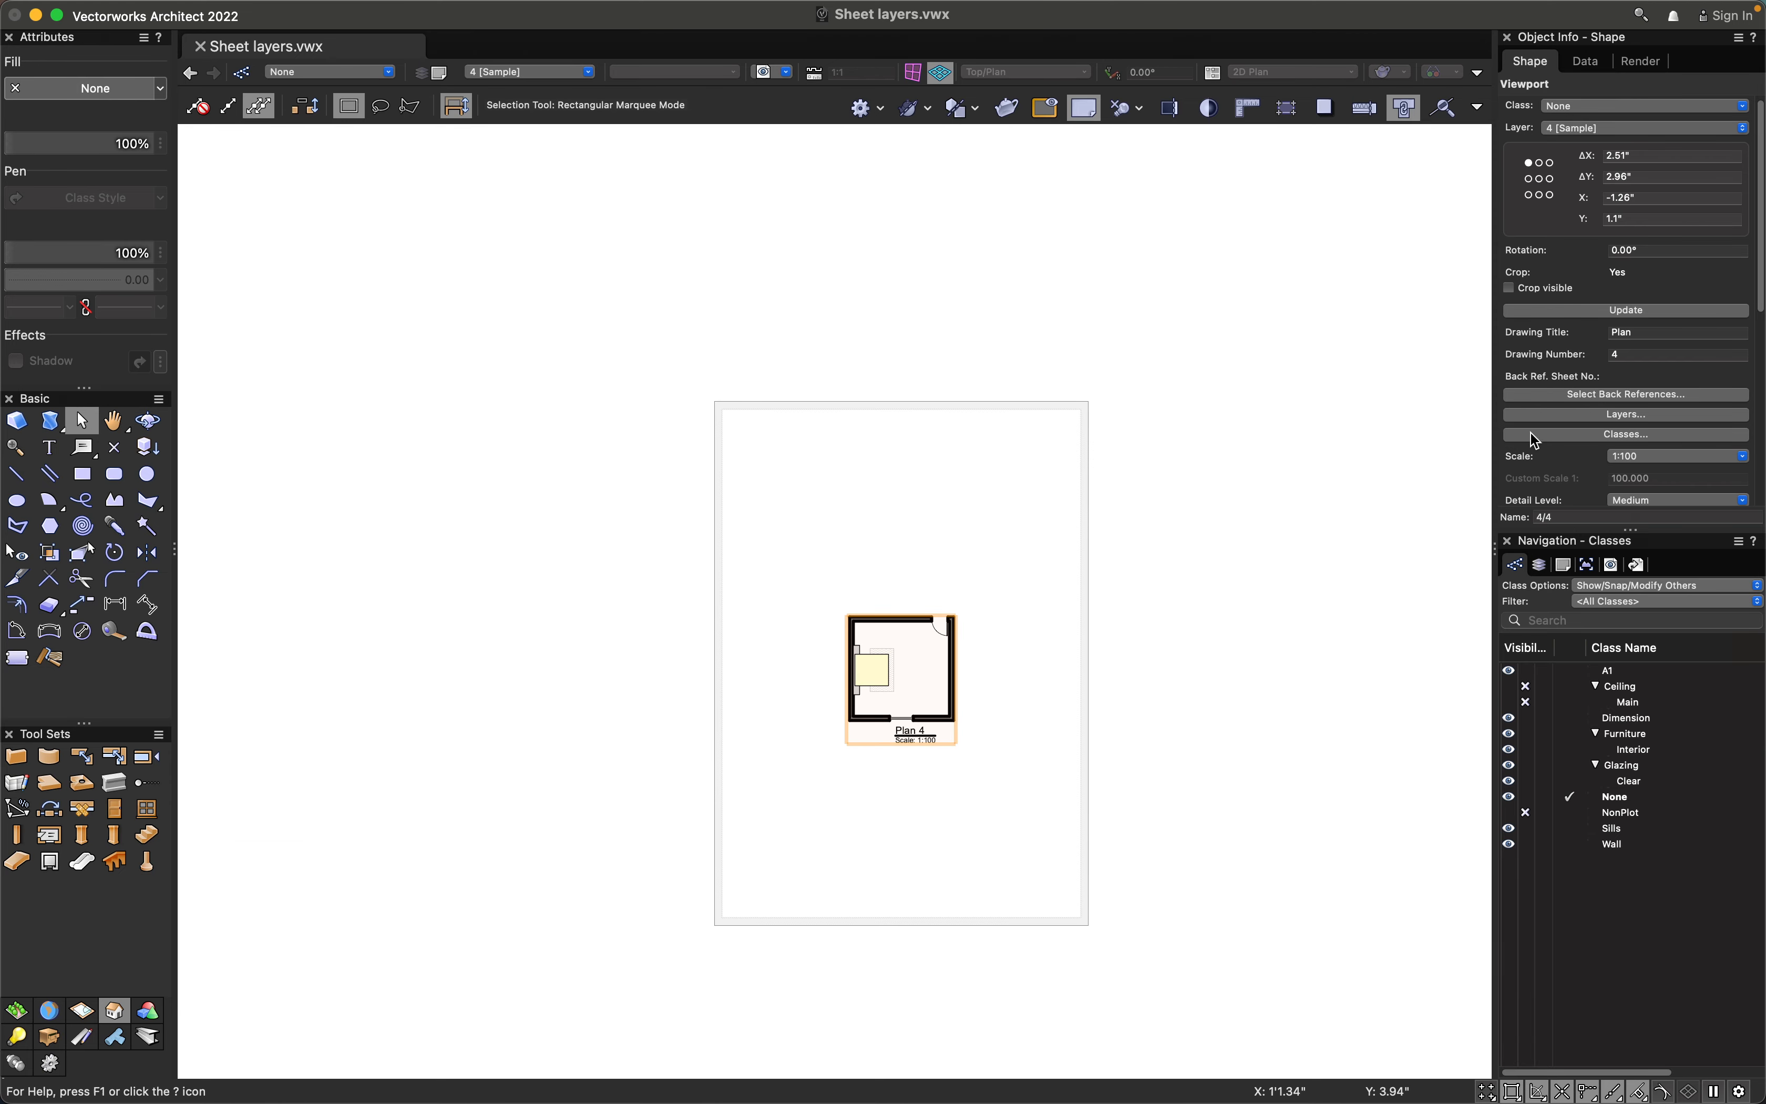
Set the plan viewport's scale back to 1:50
click(1613, 456)
click(1640, 1013)
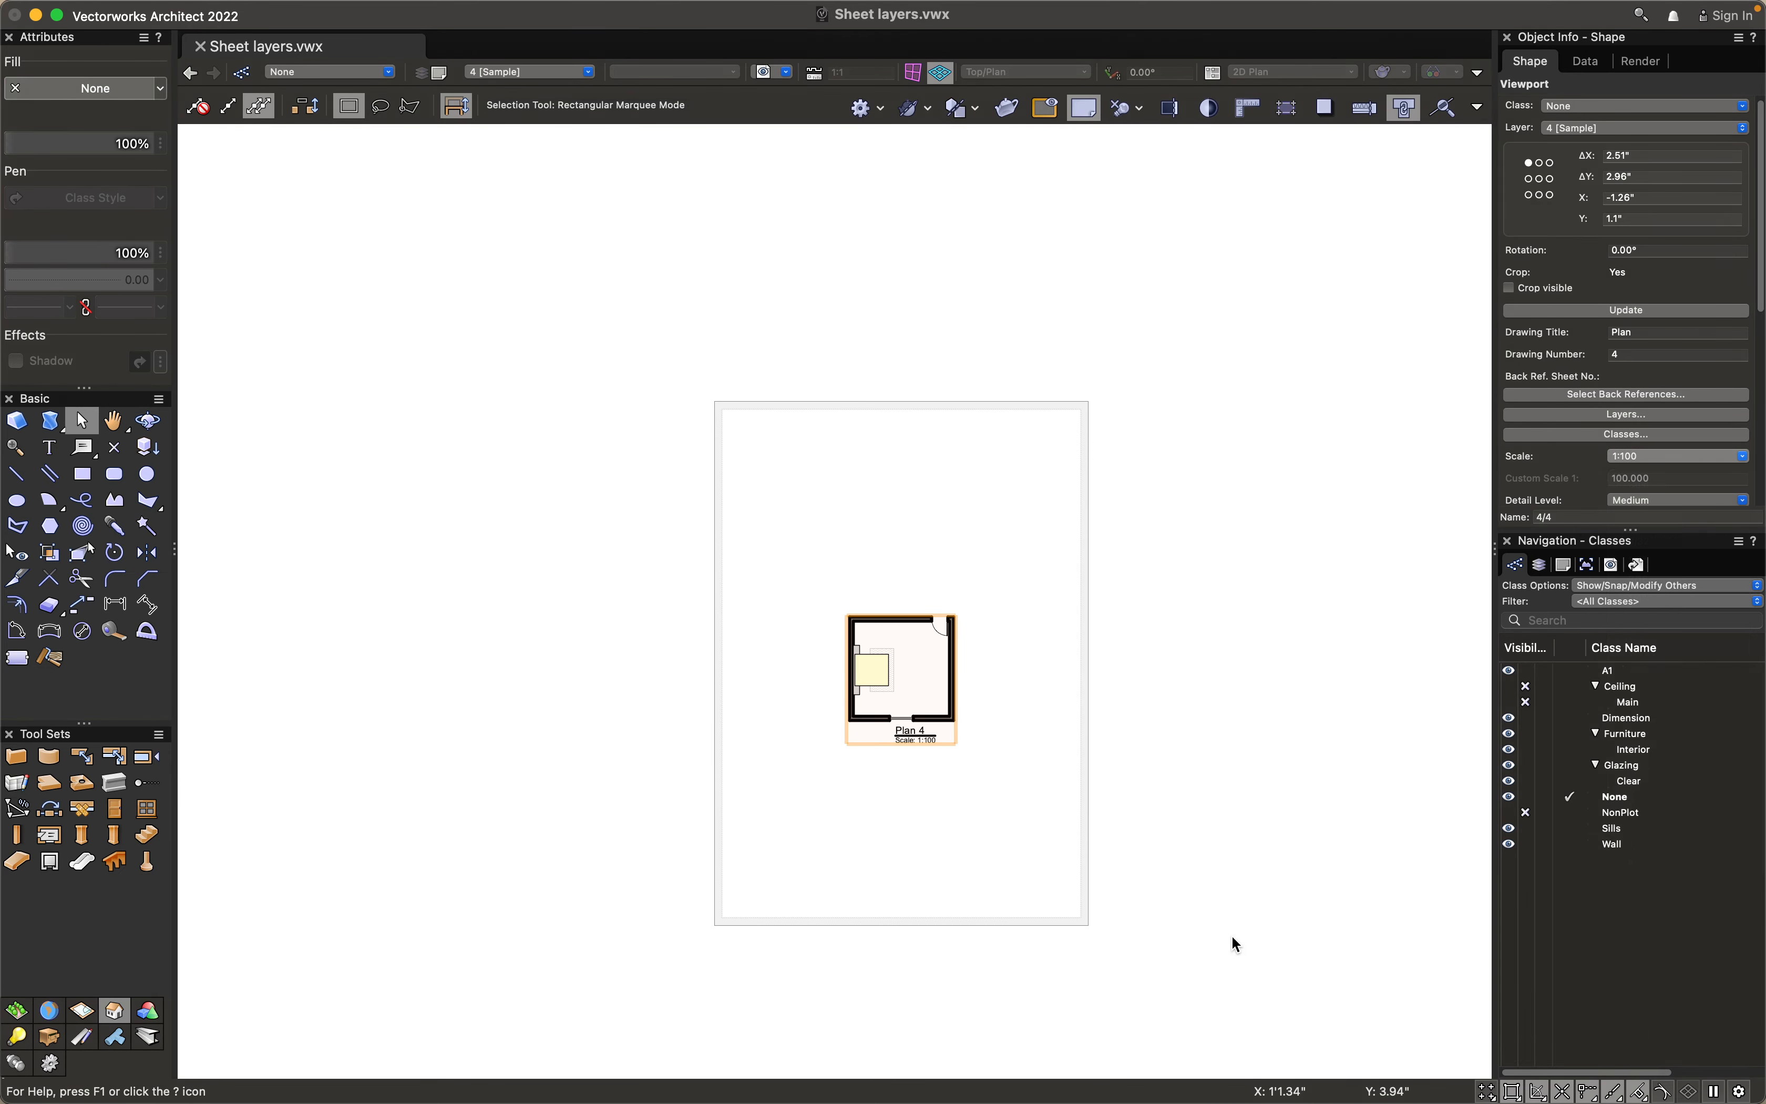
middle_drag(1253, 858, 1604, 524)
click(1641, 457)
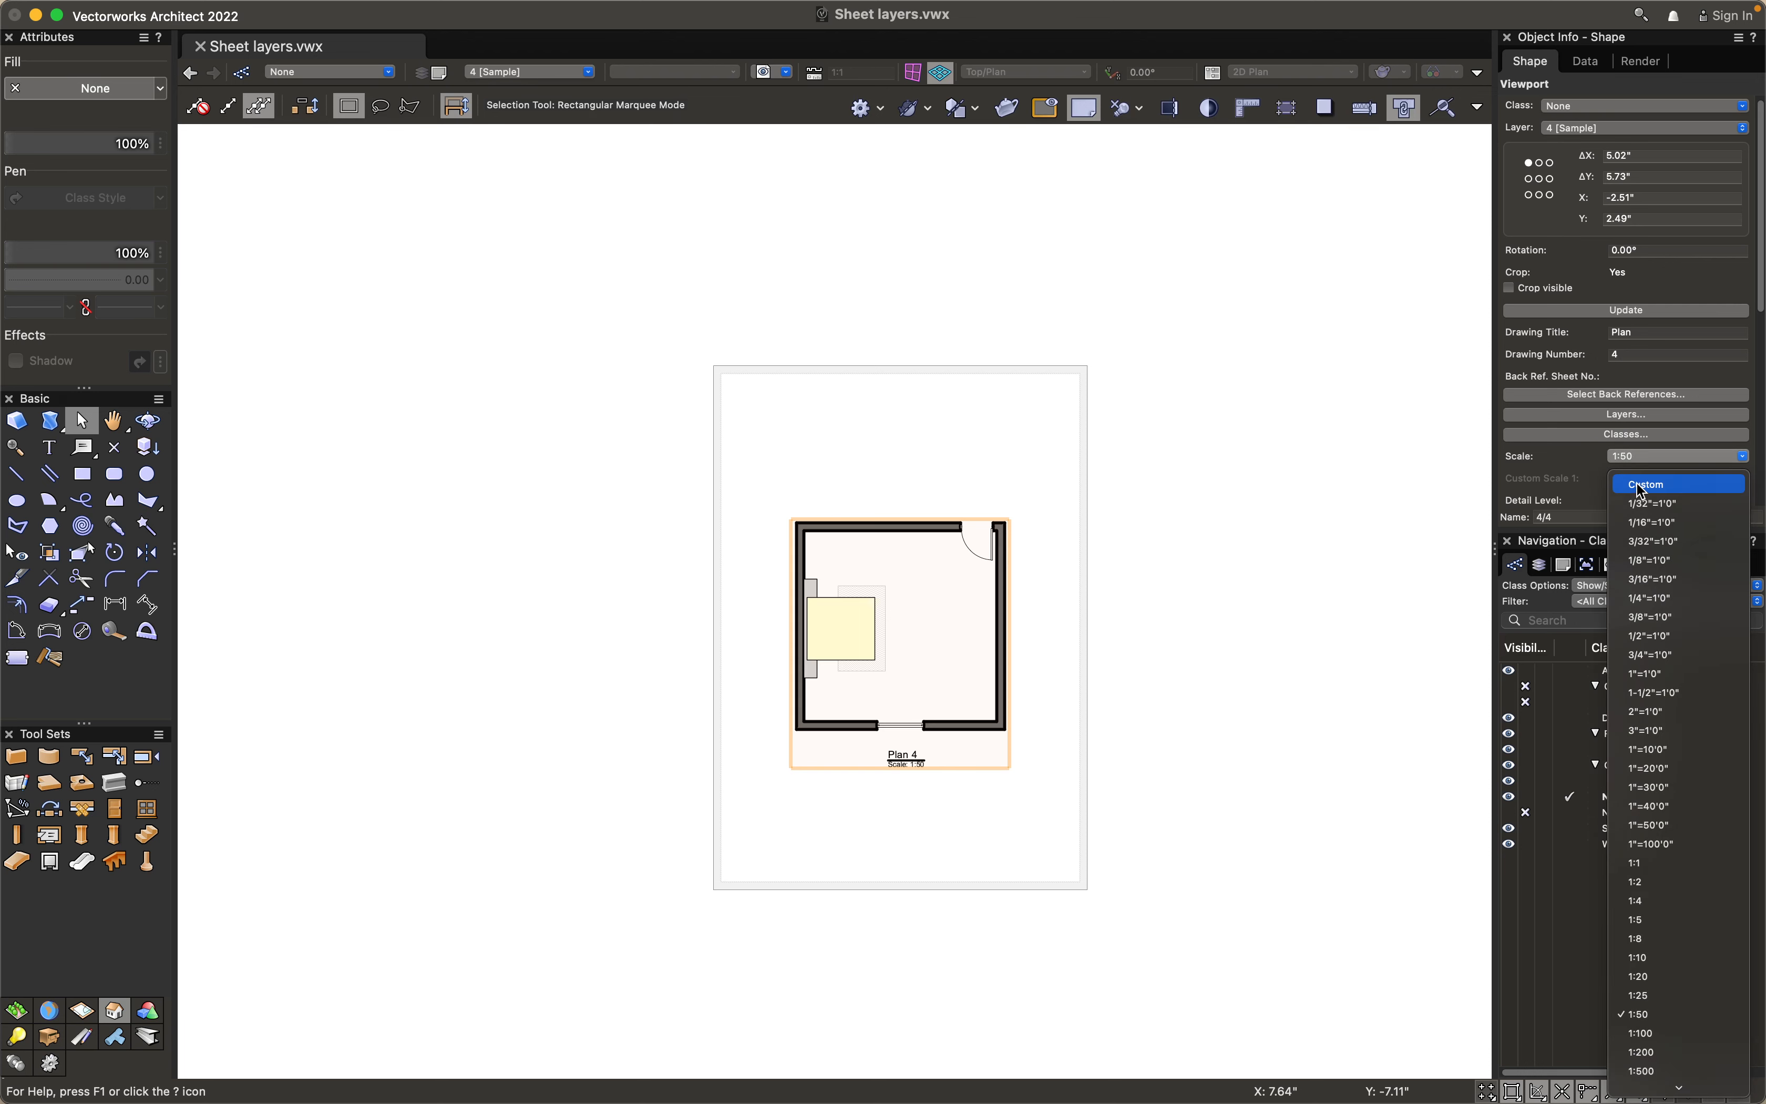
click(1303, 637)
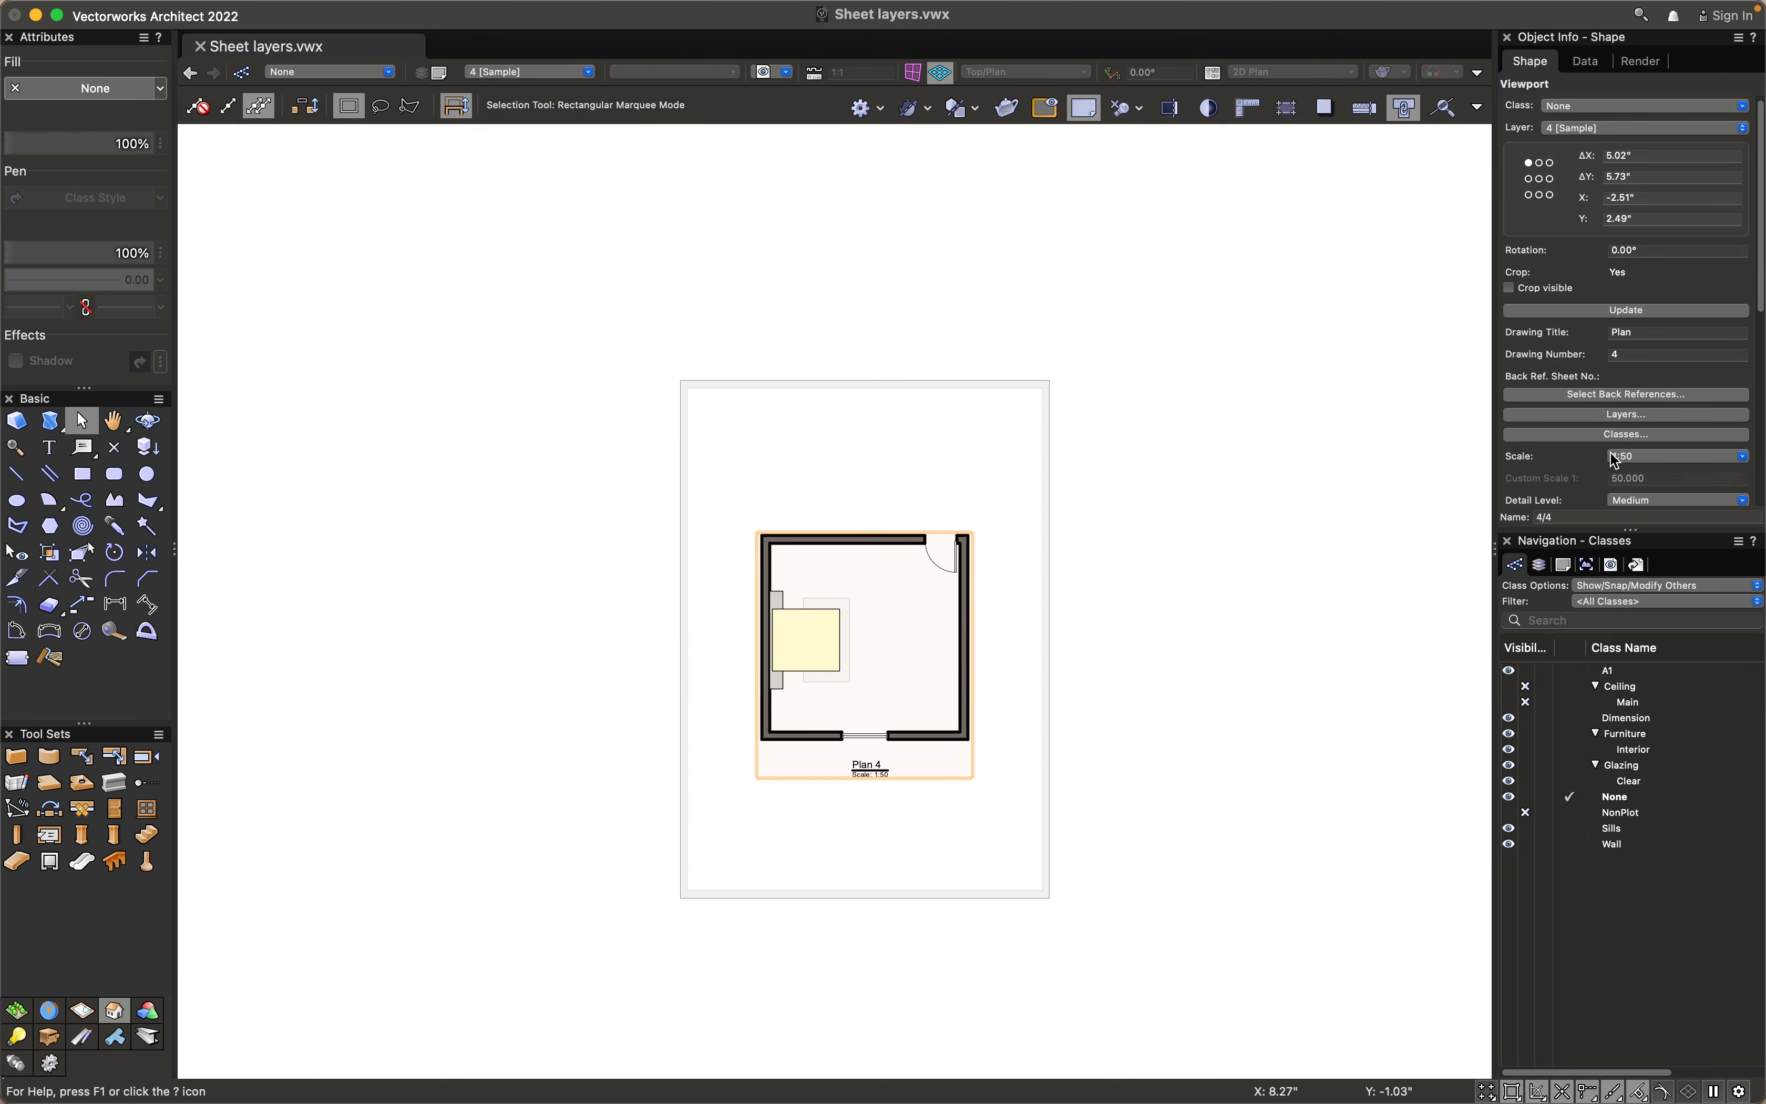
Review the viewport's view and projection choices and its advanced viewport properties without changing any of them
scroll(1635, 438, down, 5)
scroll(1635, 438, down, 2)
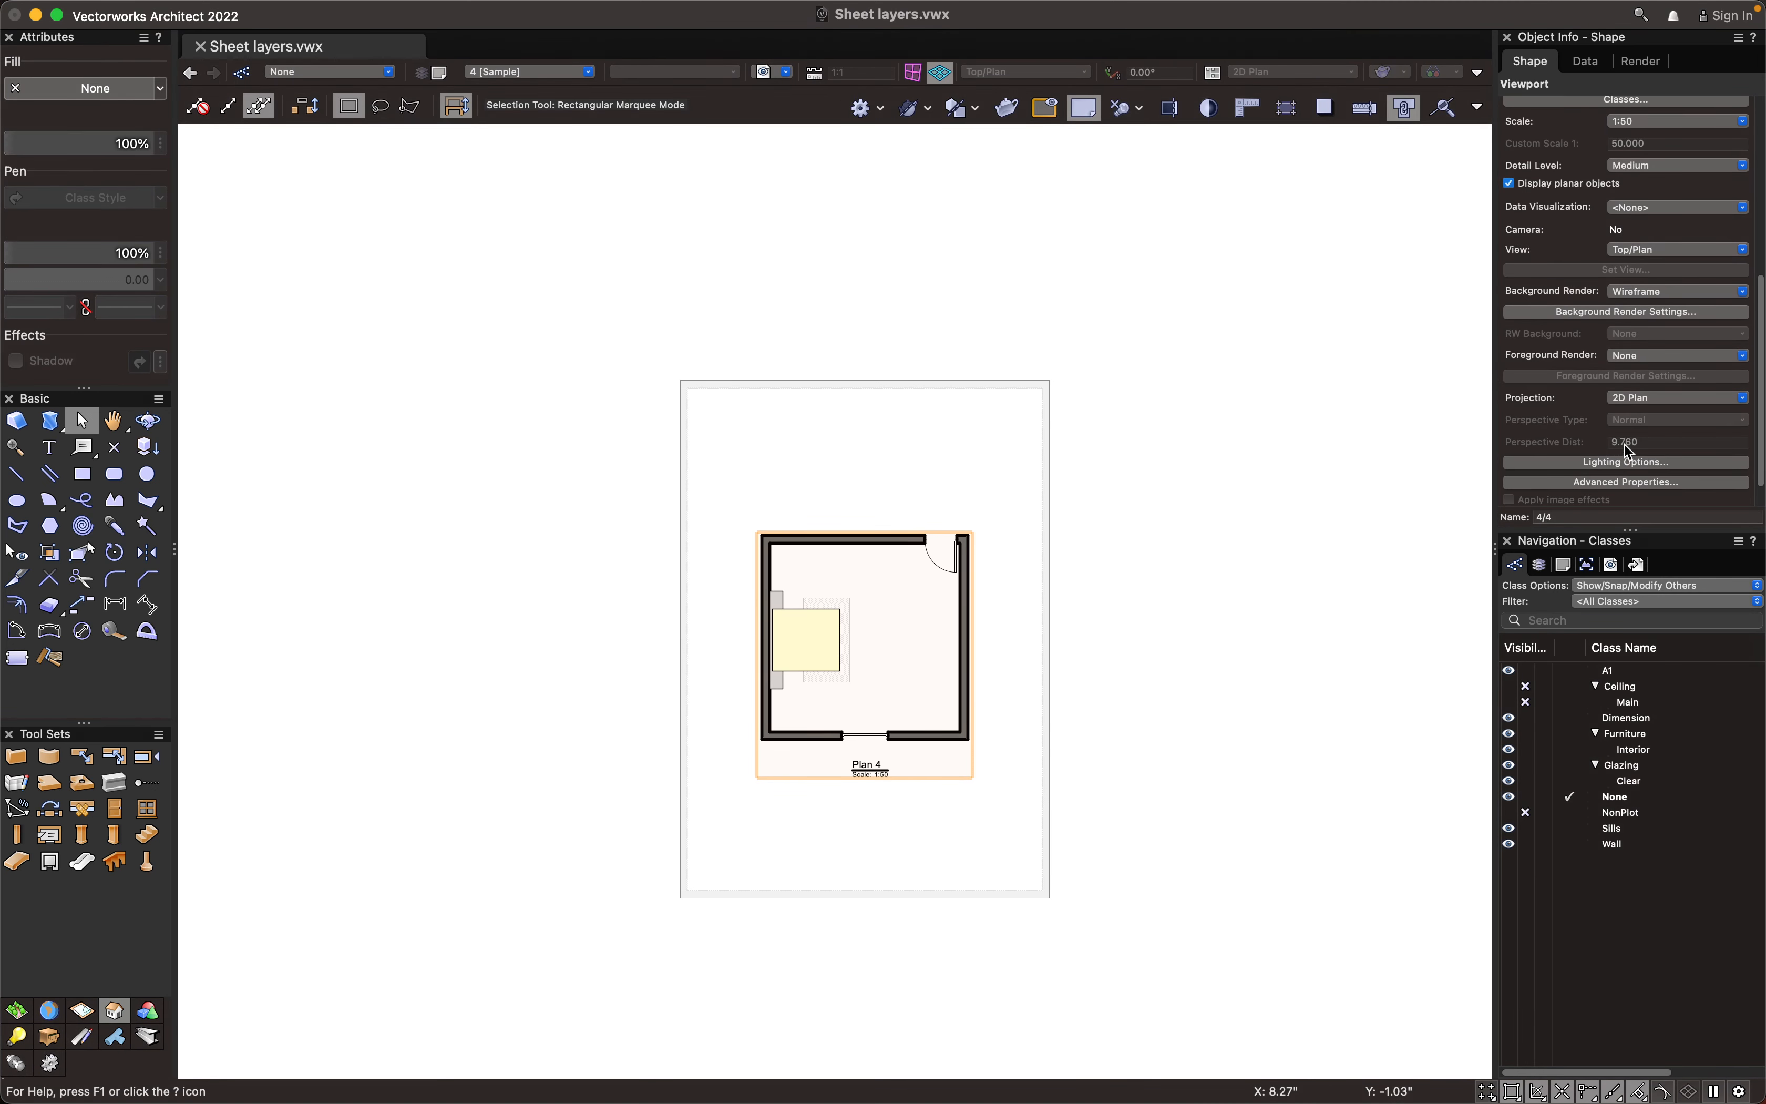
click(1670, 327)
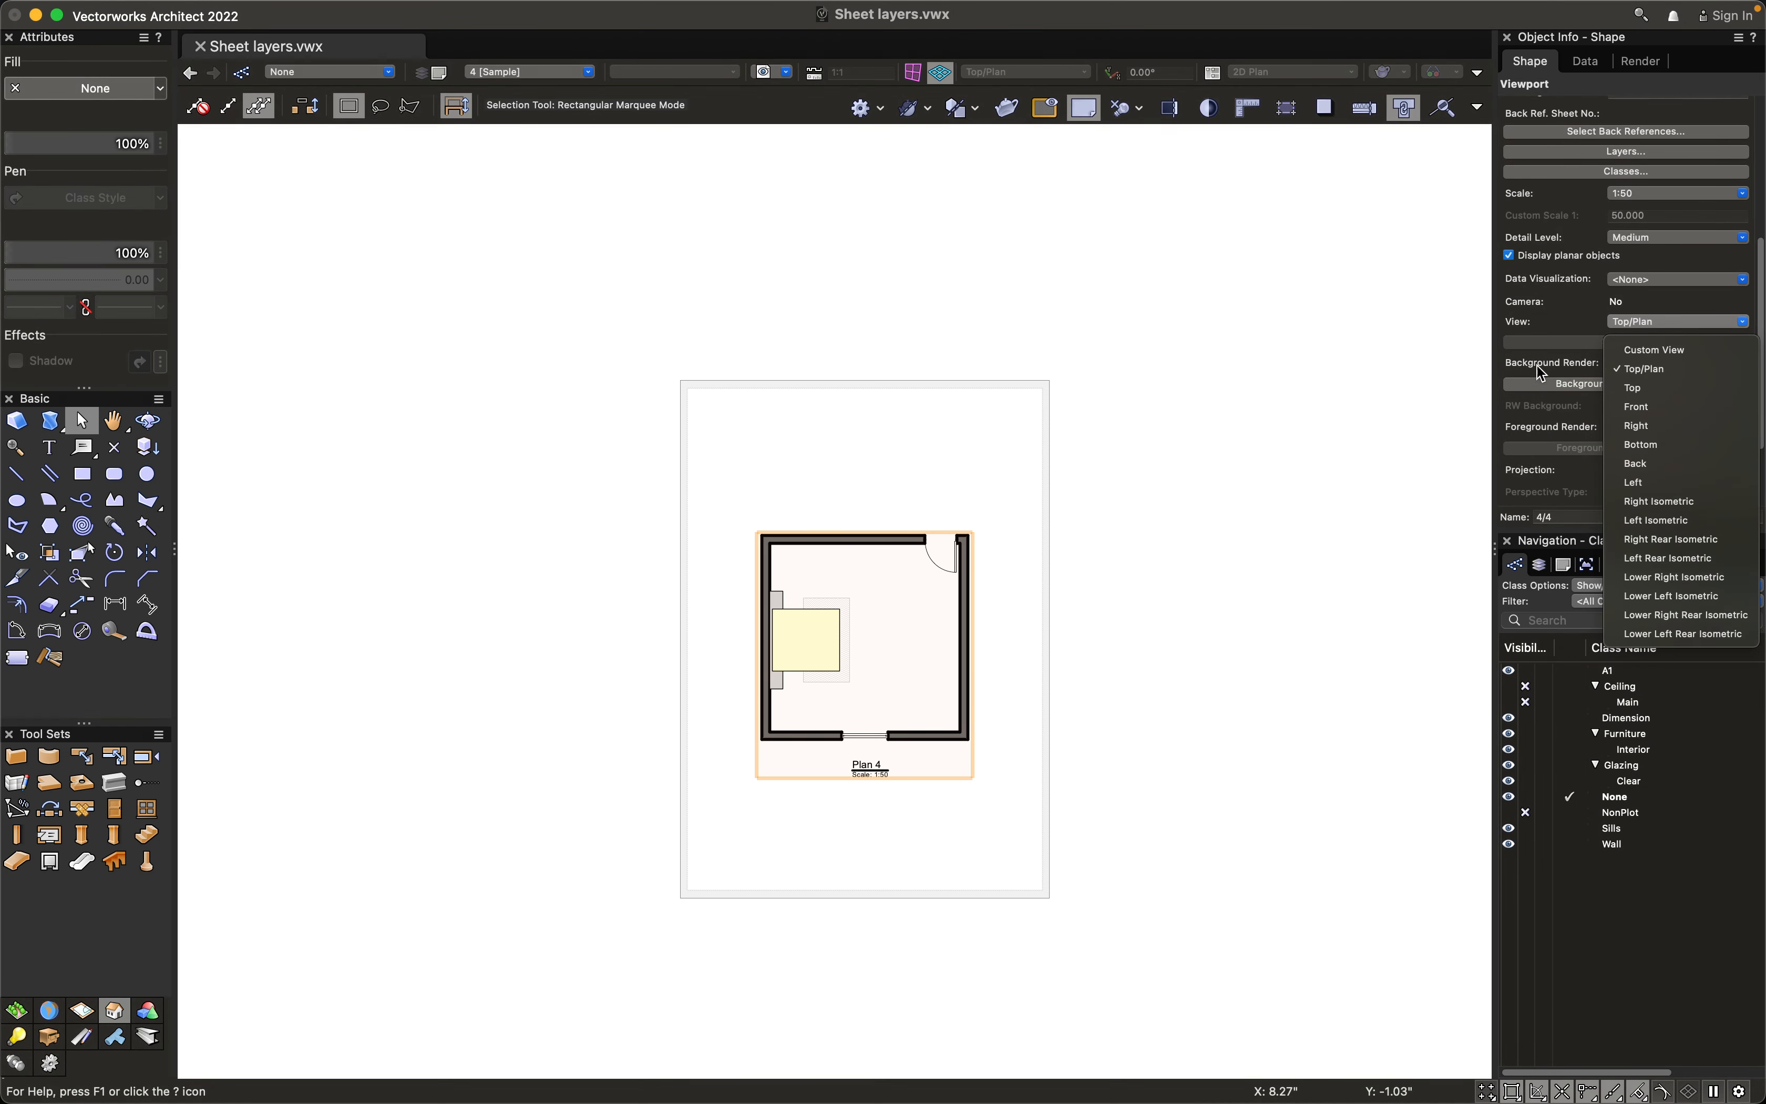
click(1585, 324)
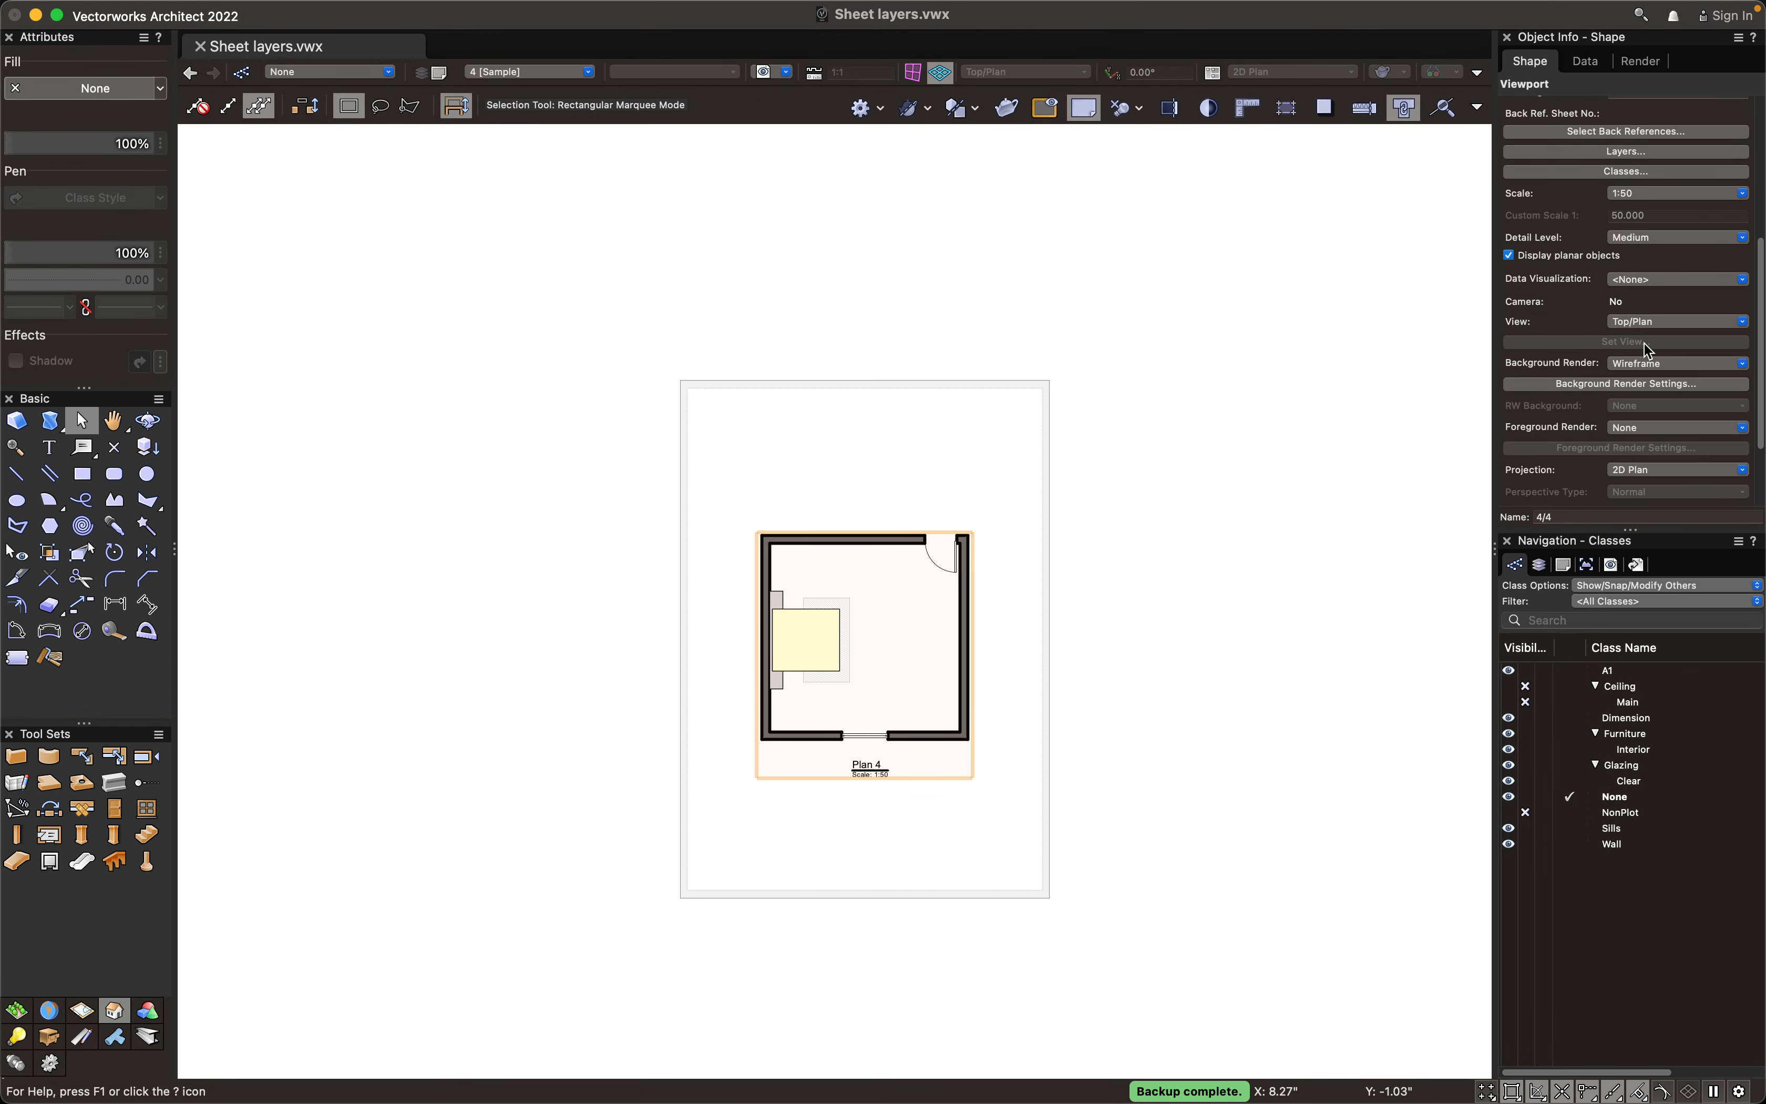
click(1650, 326)
click(1619, 325)
scroll(1635, 423, down, 3)
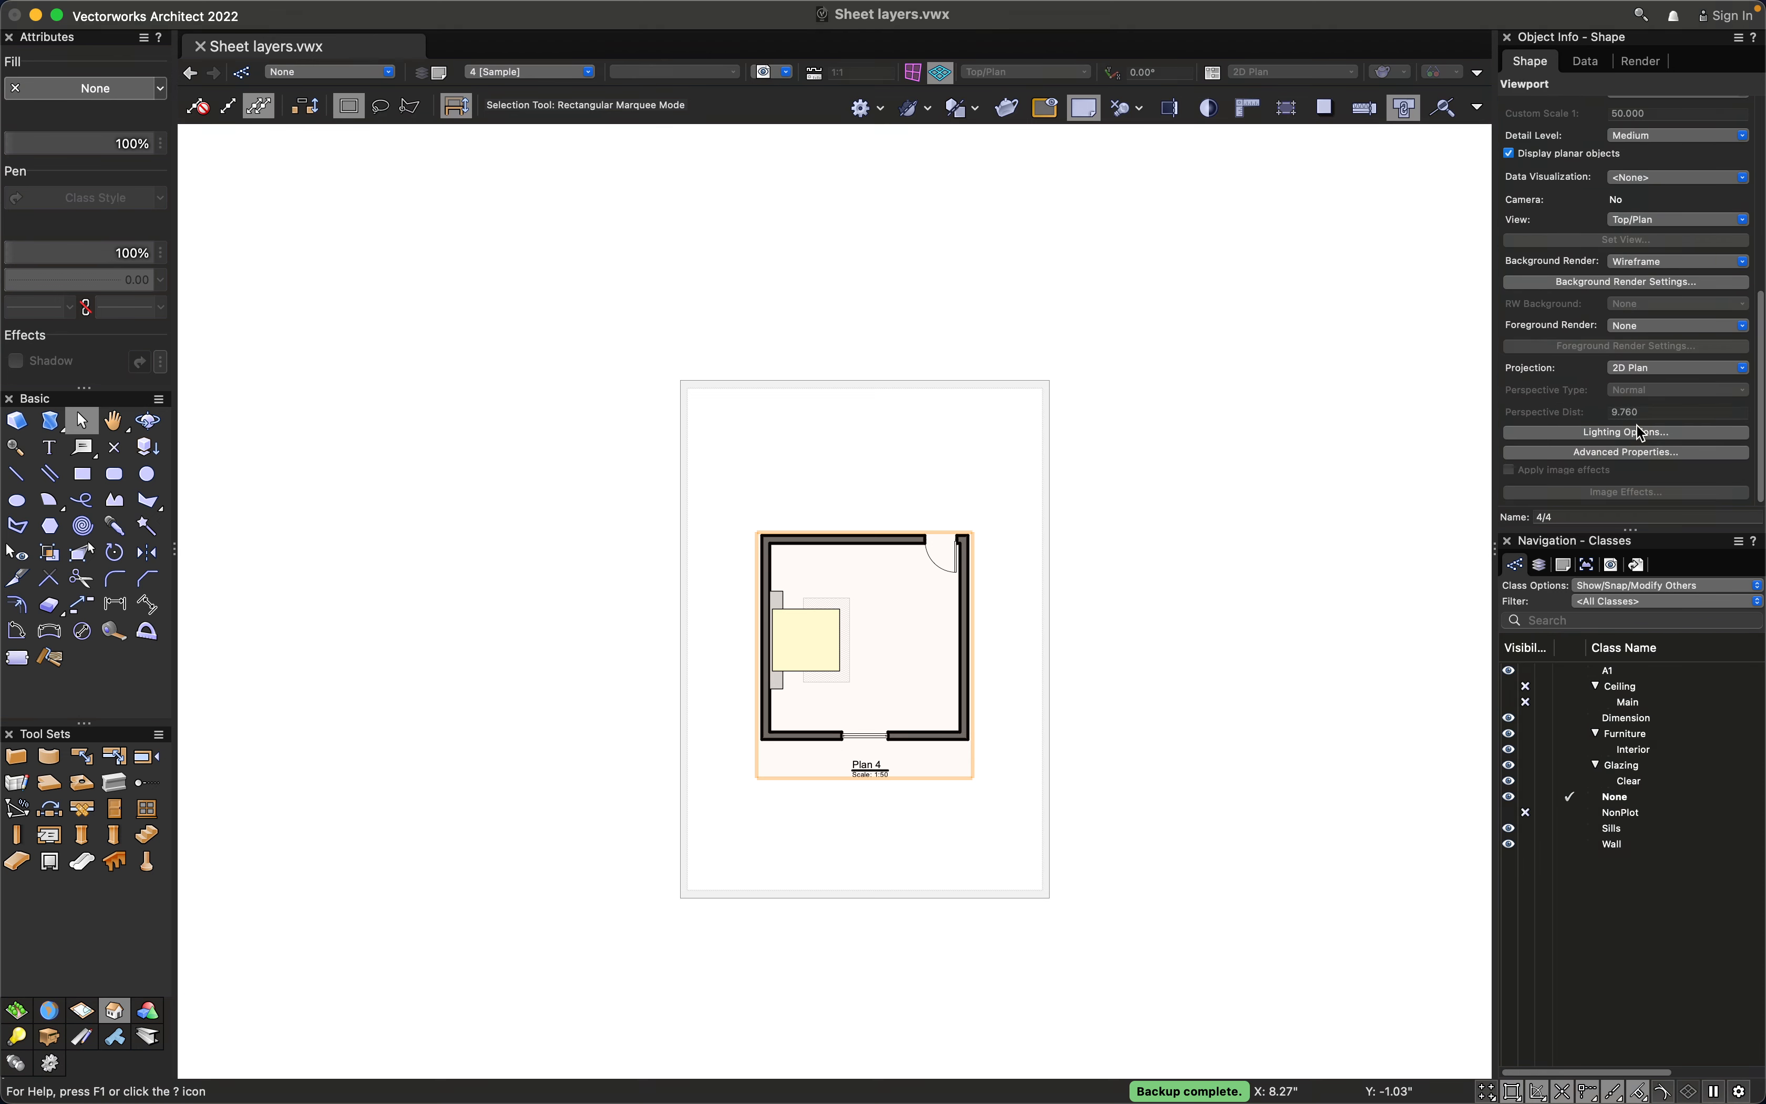
click(1674, 370)
click(1580, 391)
click(1613, 453)
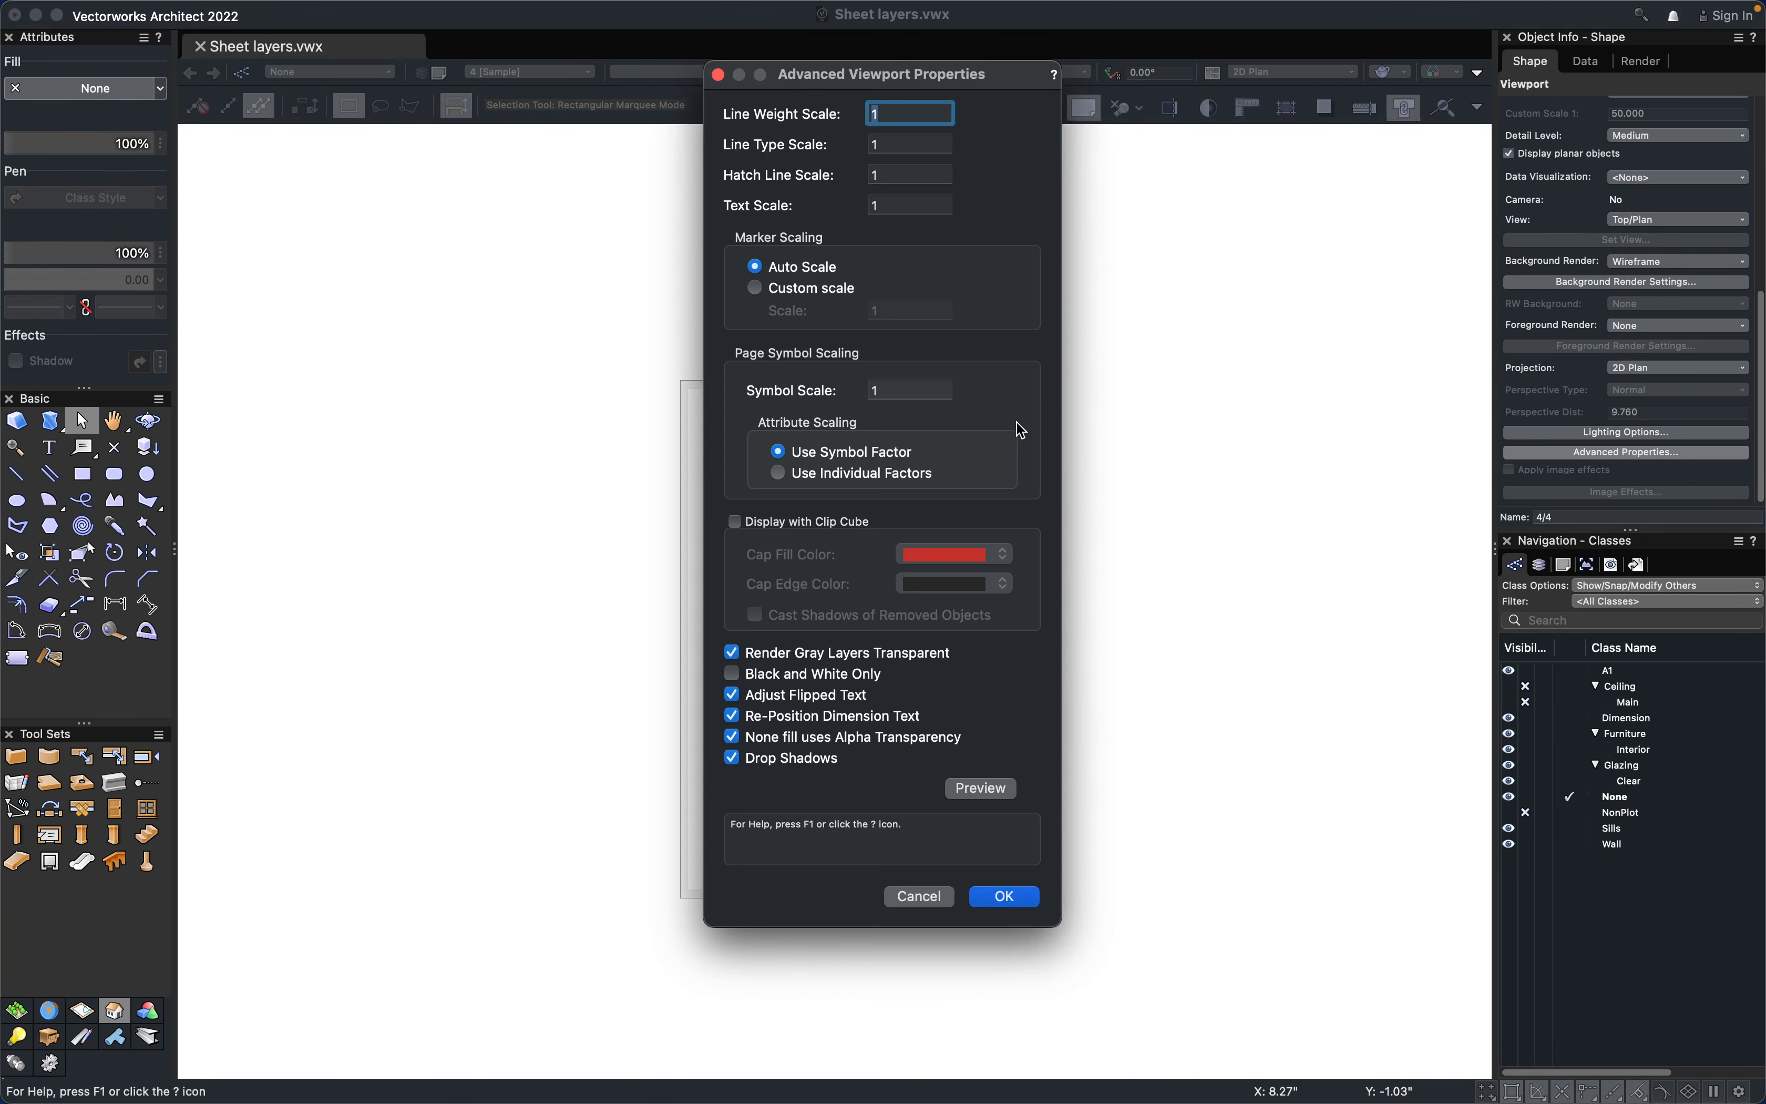
click(917, 897)
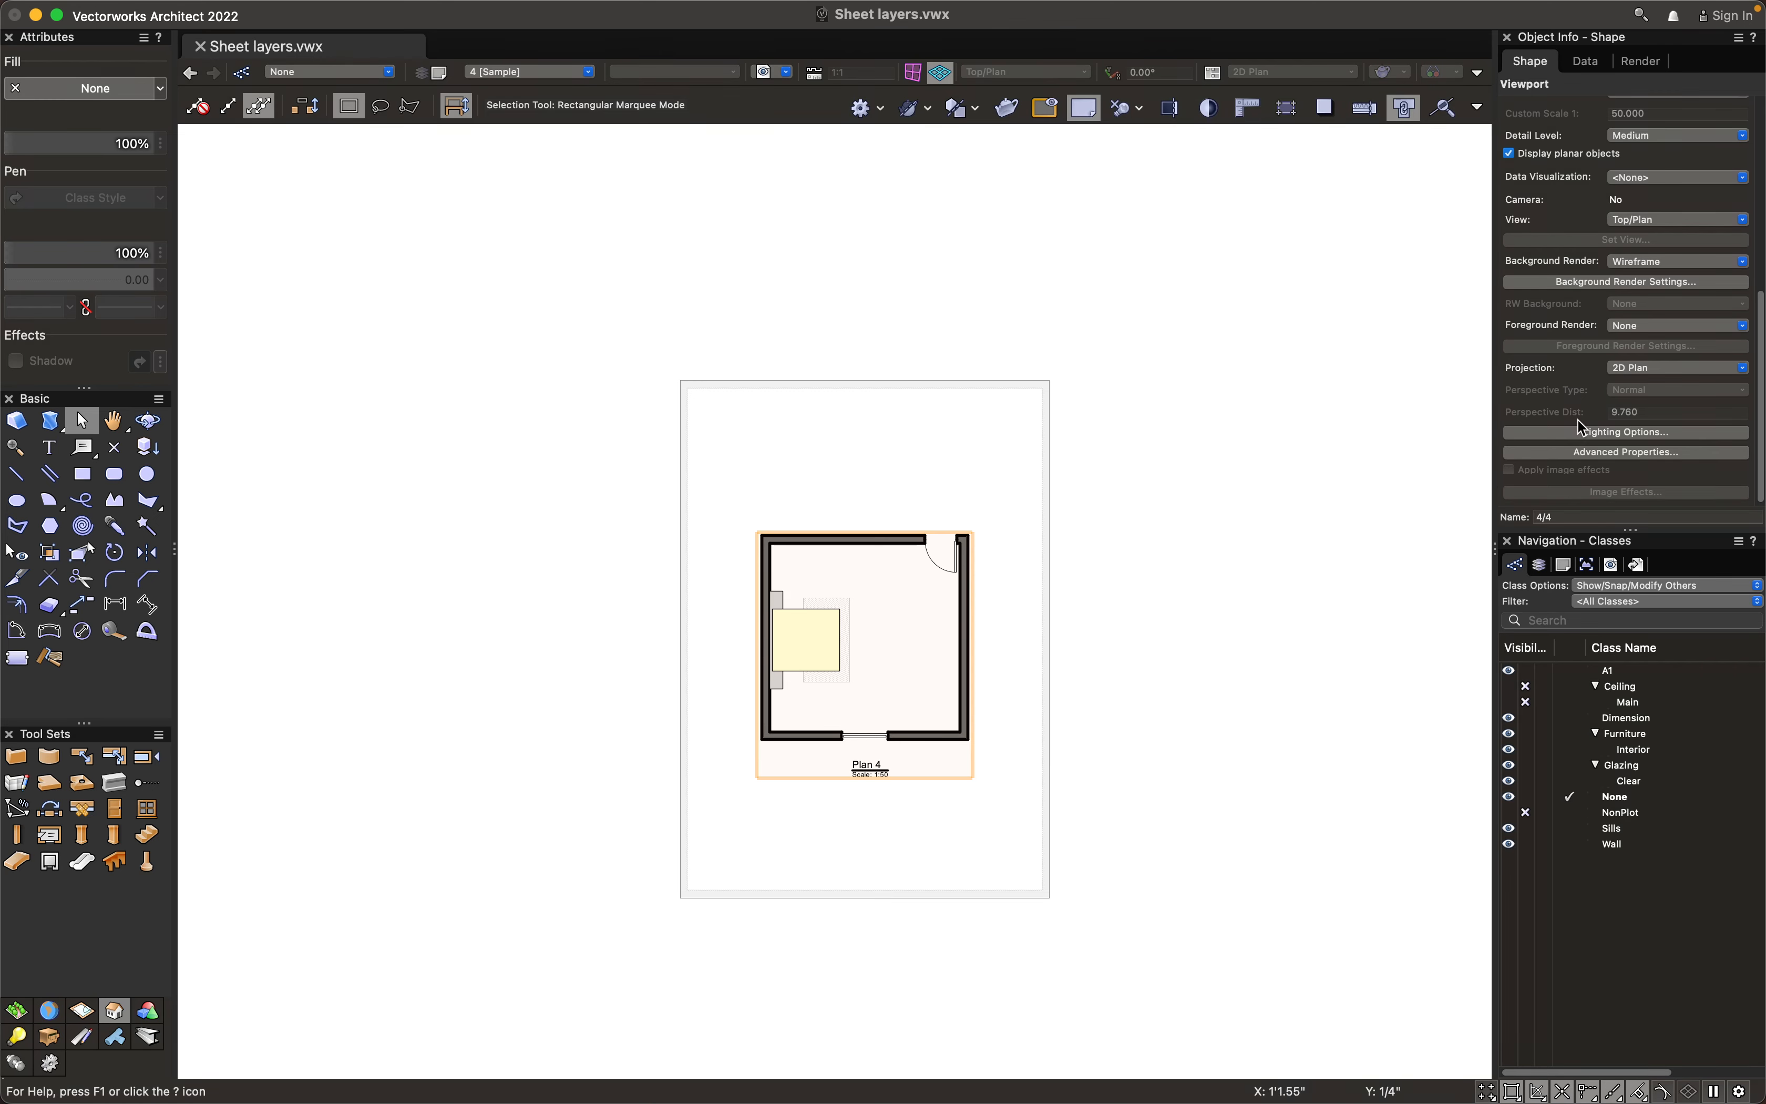
Move the plan viewport up the Sample sheet so the room sits just below the upper page margin
scroll(887, 685, up, 3)
middle_drag(890, 690, 895, 702)
scroll(902, 707, up, 1)
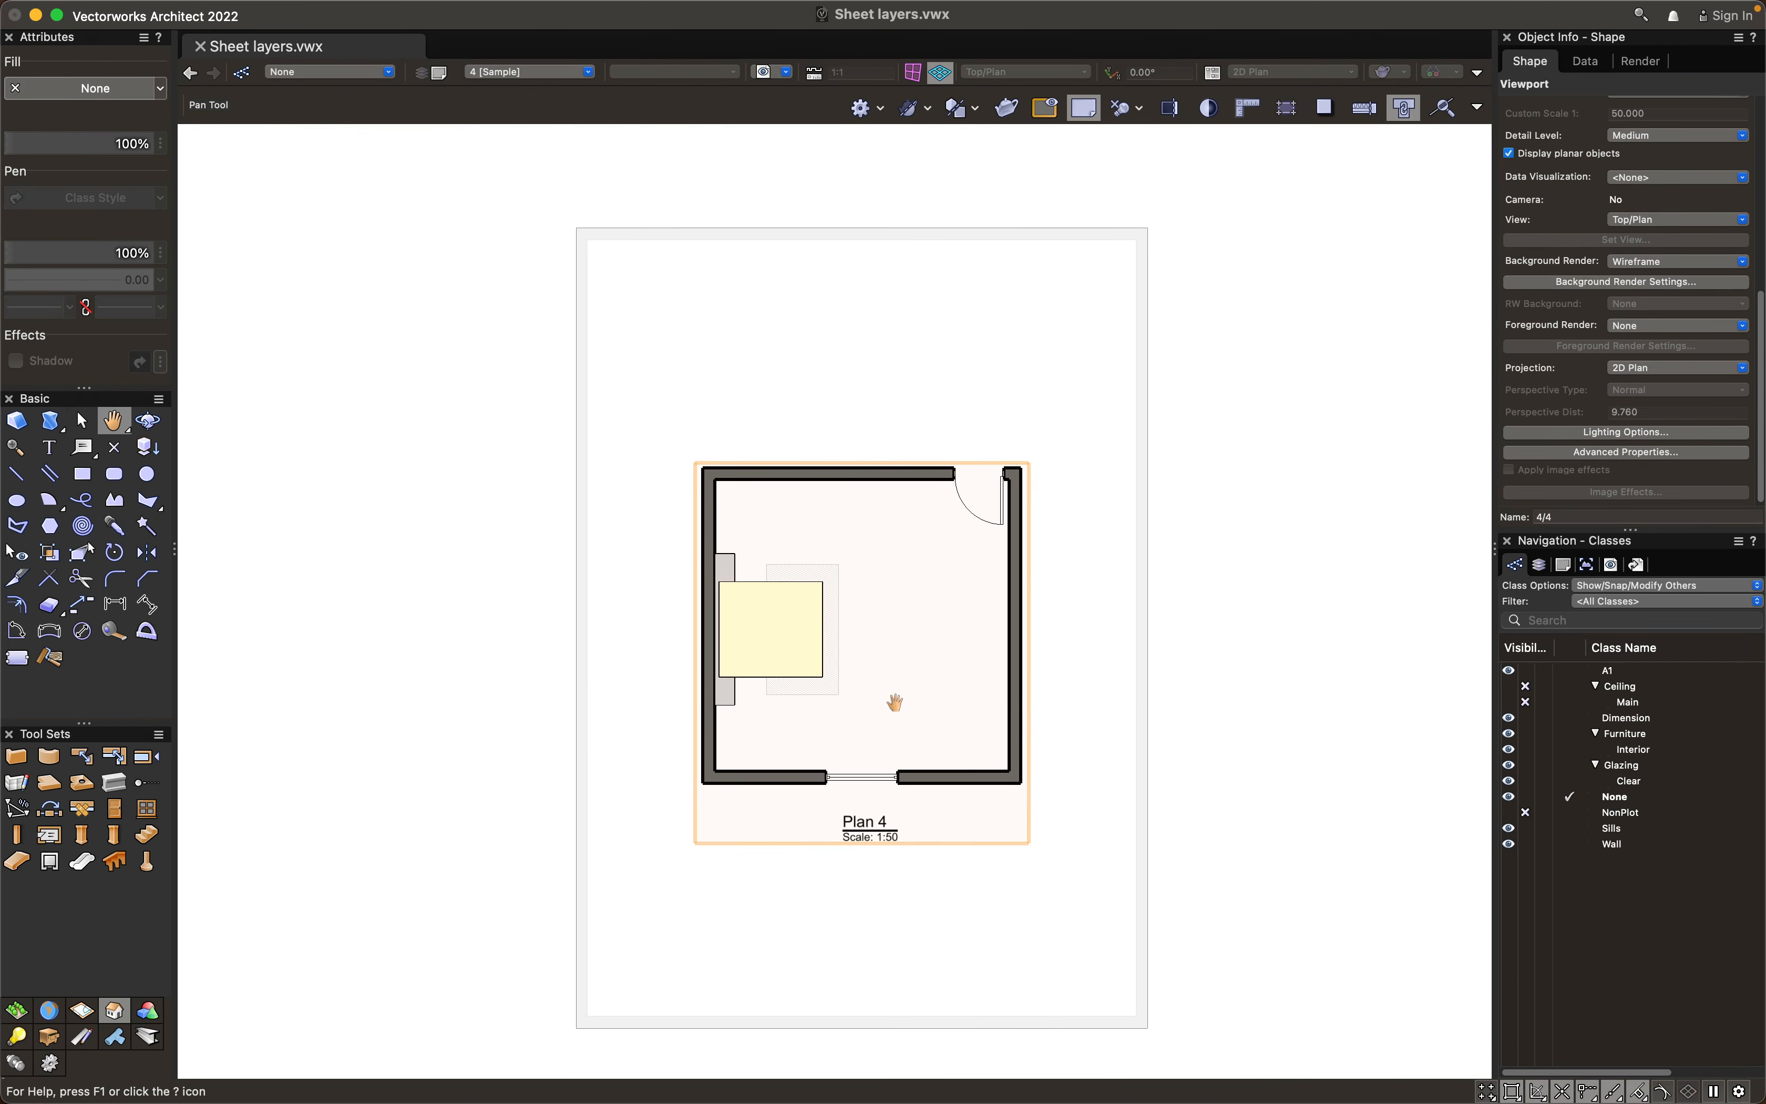
click(952, 909)
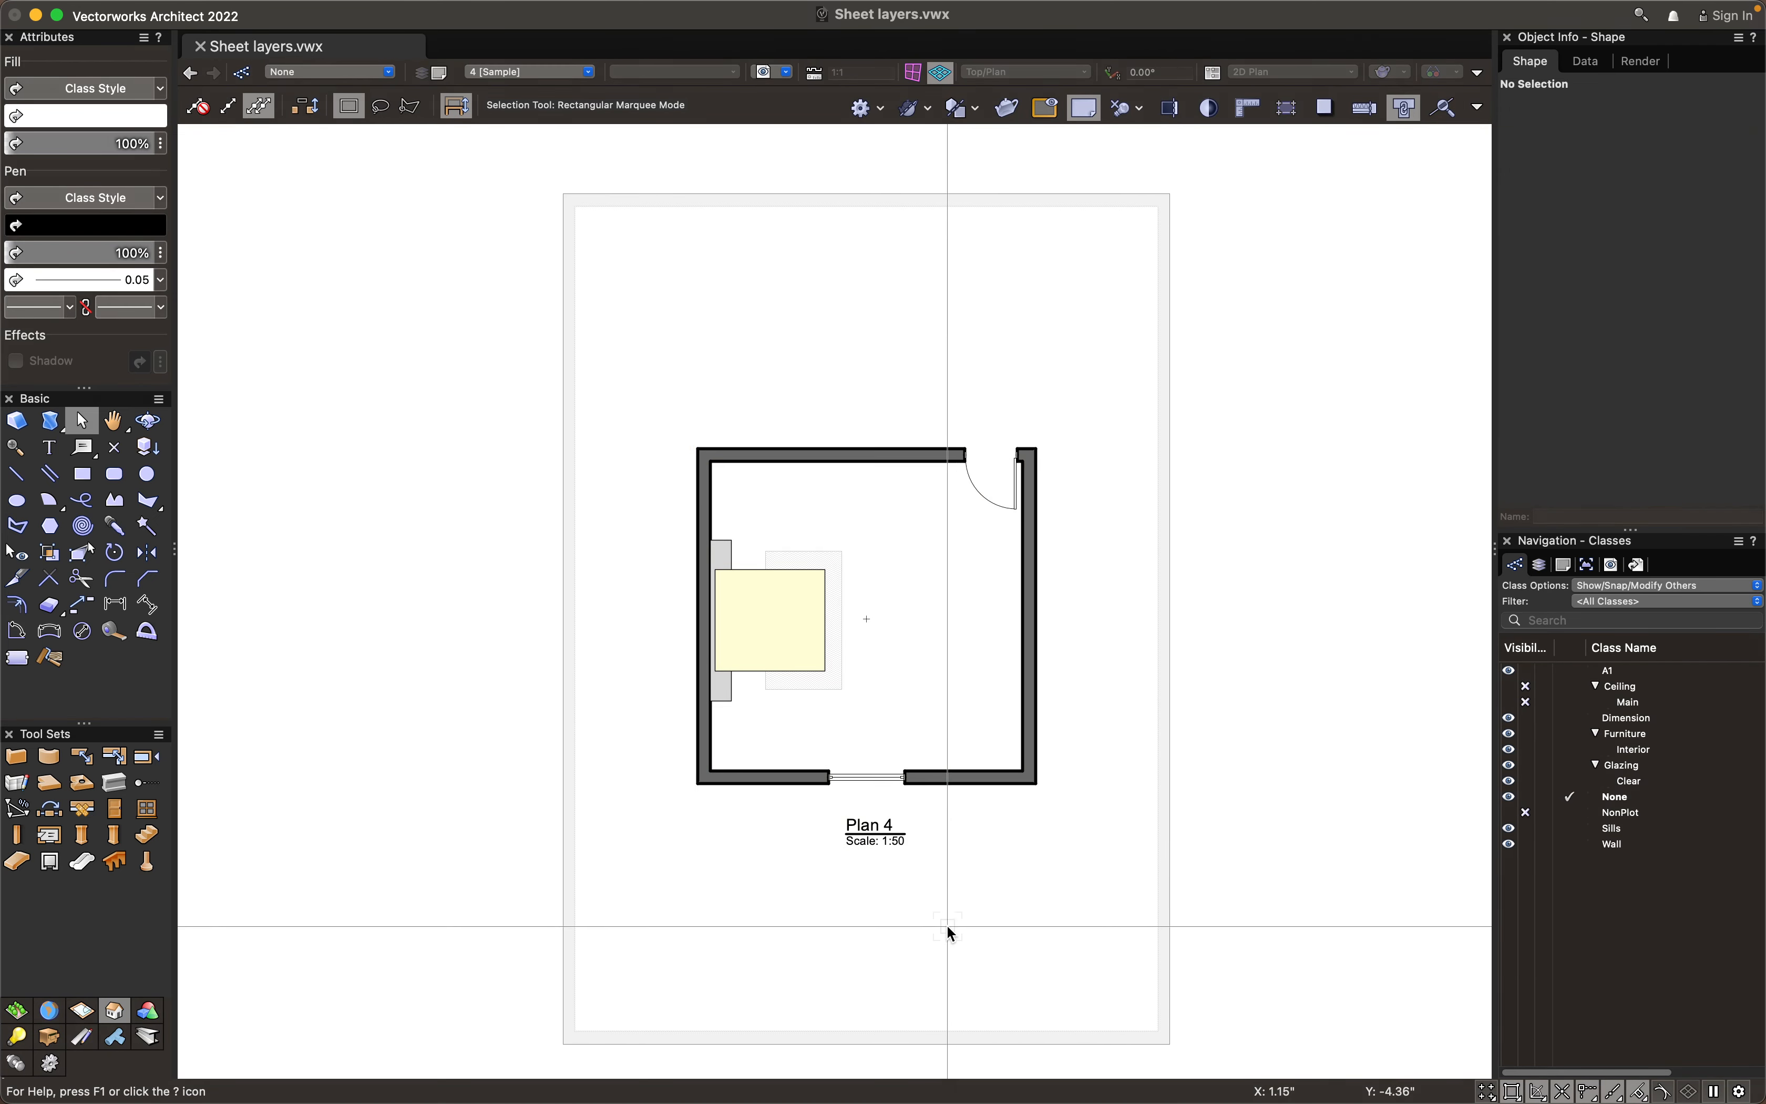
drag(941, 782, 913, 577)
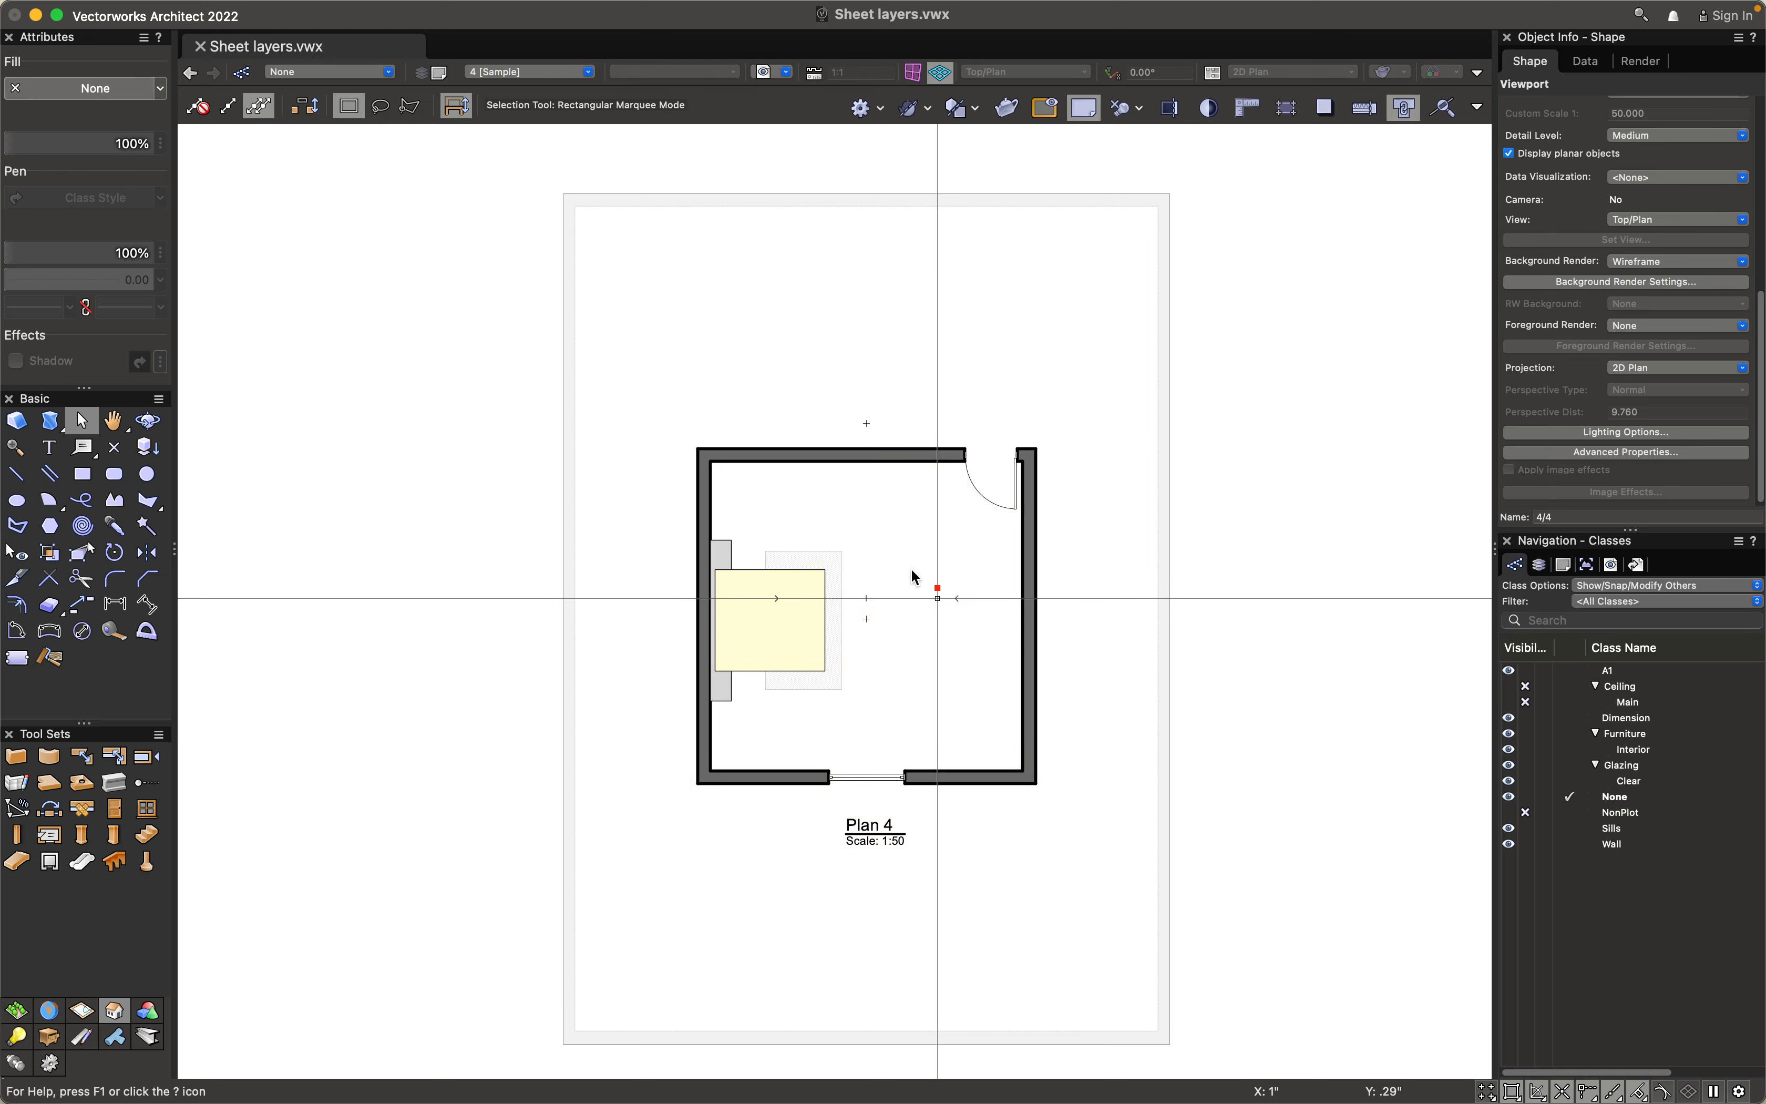
scroll(902, 447, up, 1)
middle_drag(898, 450, 906, 479)
click(1161, 672)
middle_drag(1130, 609, 1133, 652)
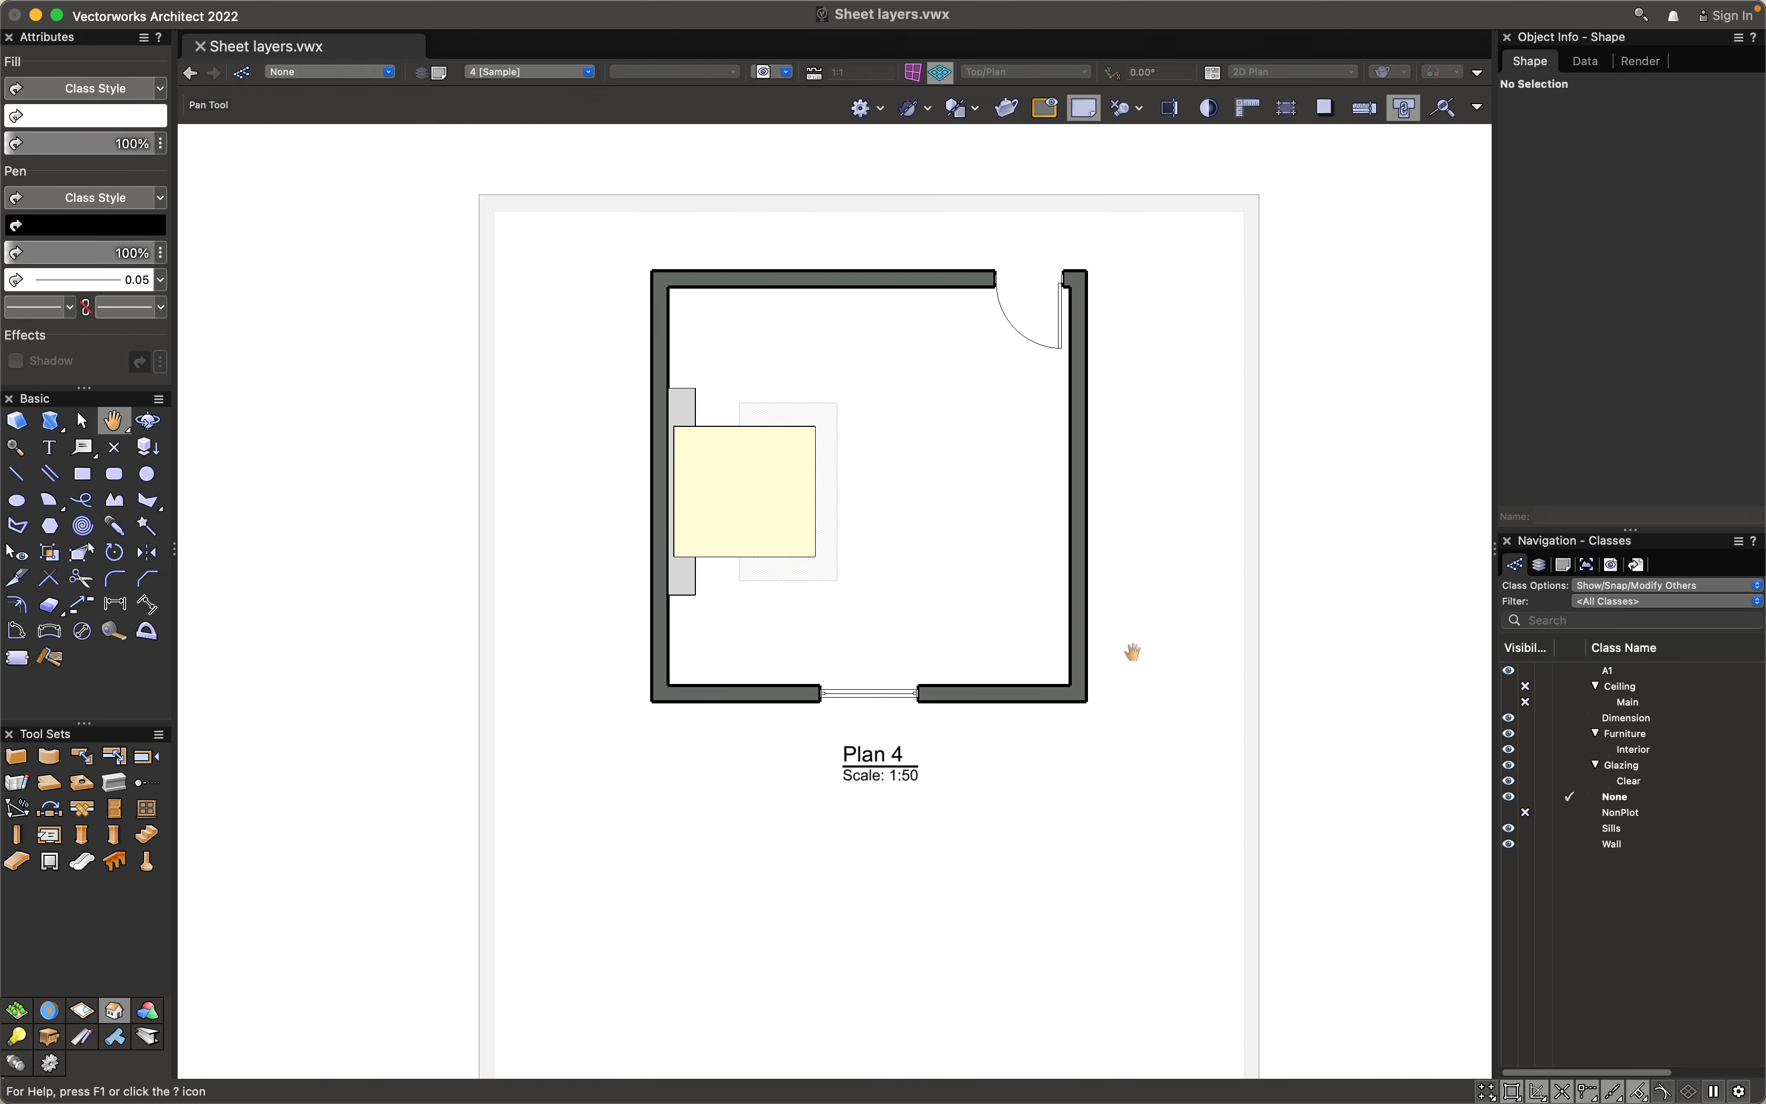
scroll(1024, 552, up, 1)
scroll(949, 540, up, 1)
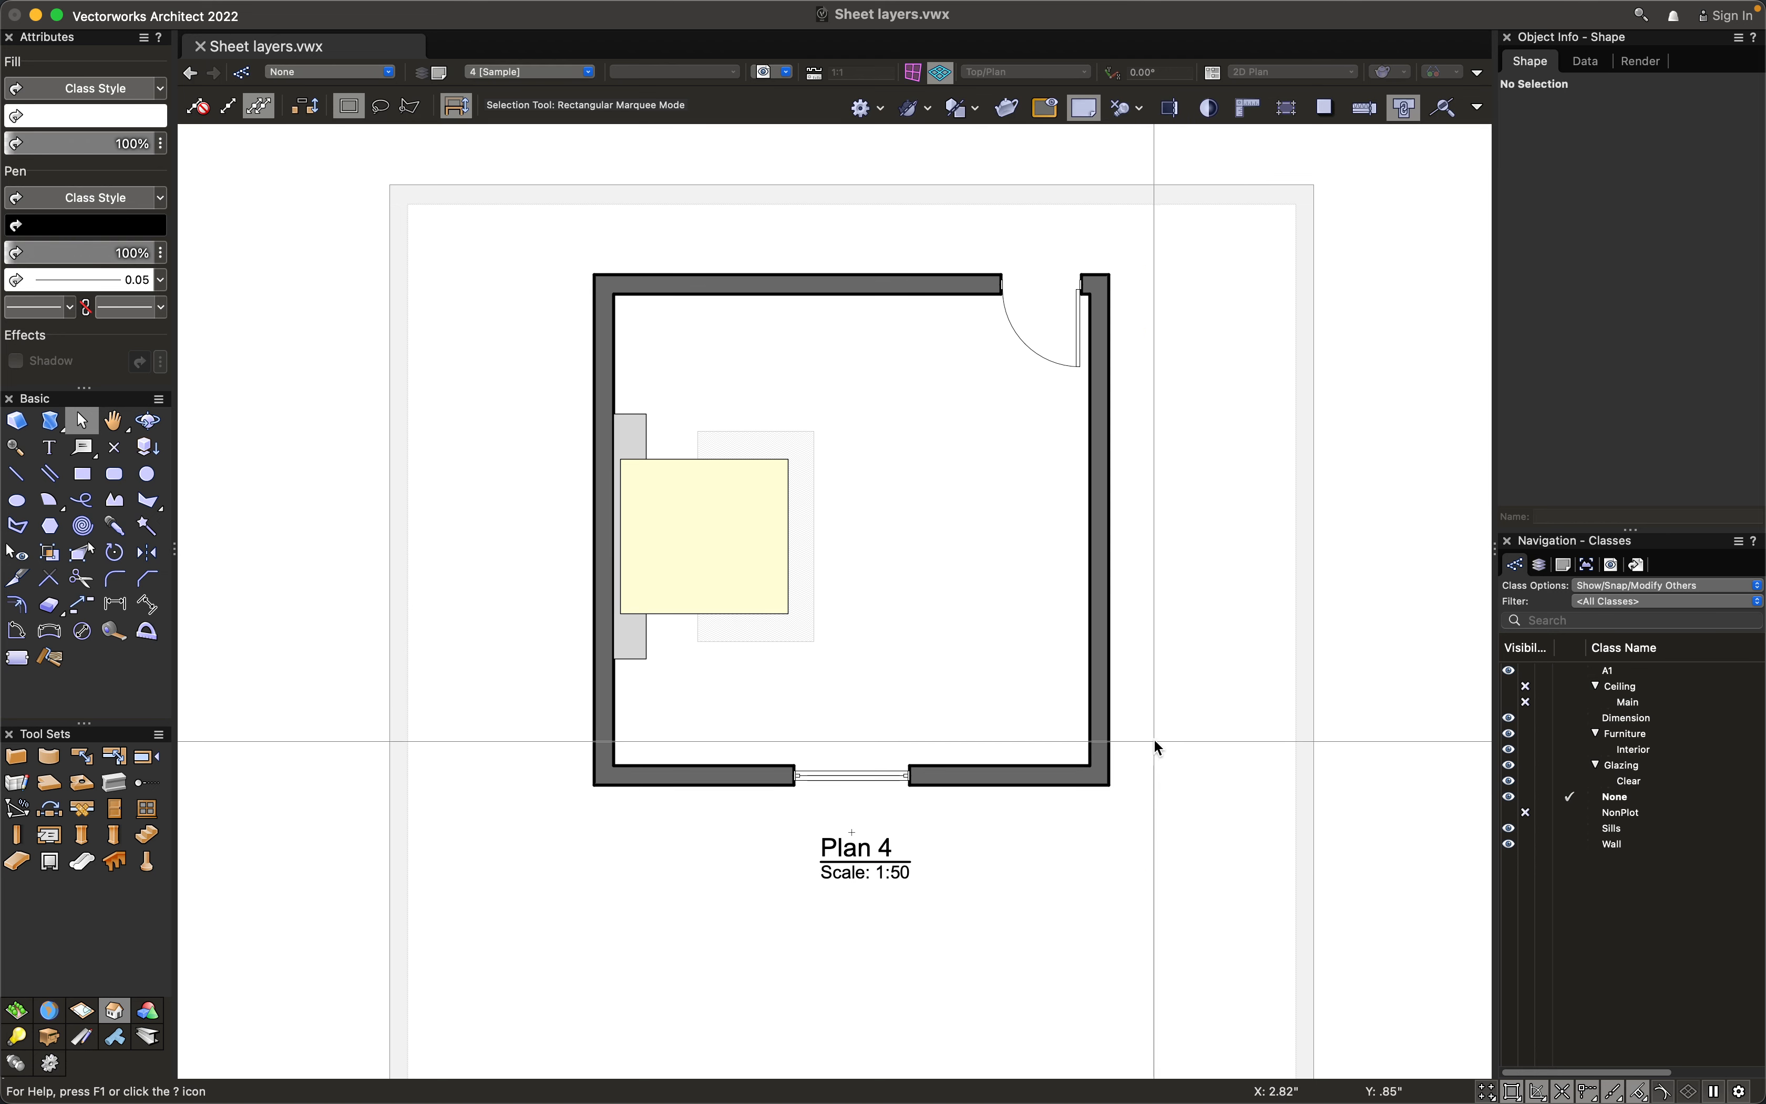
scroll(1123, 800, up, 2)
scroll(1067, 733, down, 3)
middle_drag(1067, 734, 1085, 762)
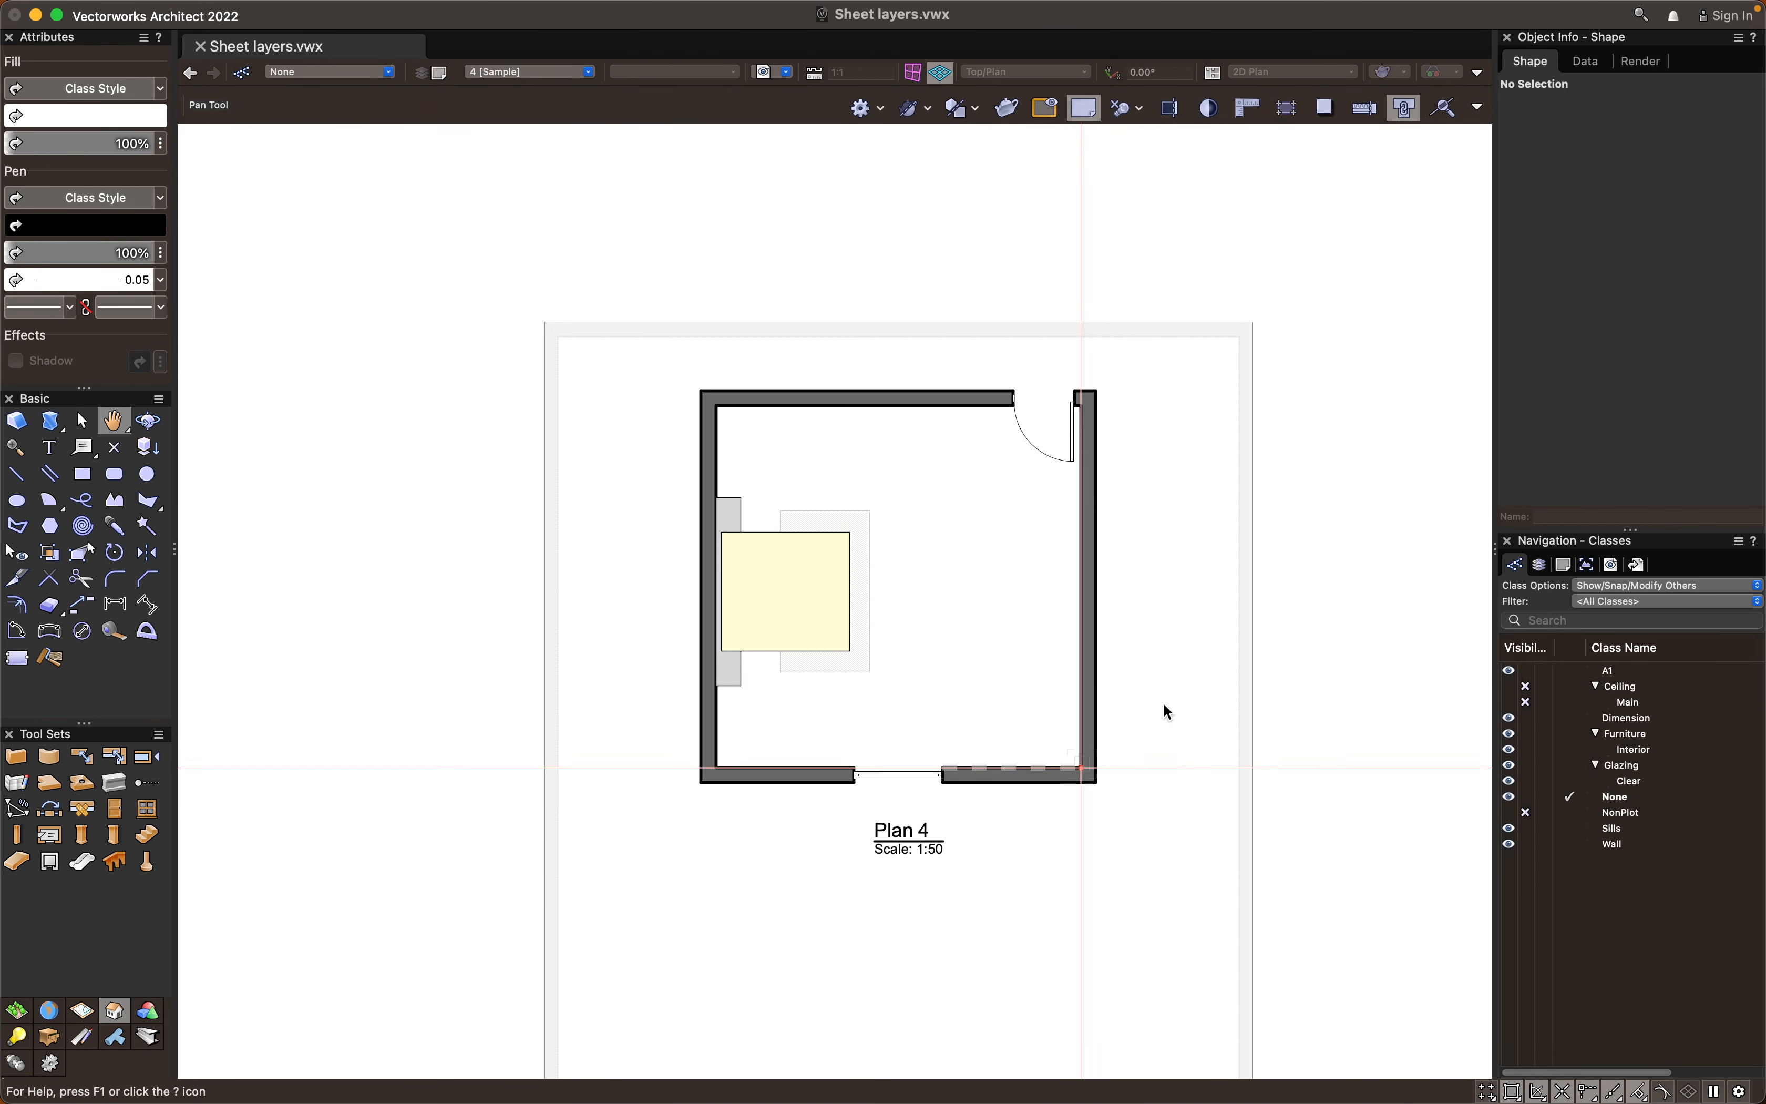
scroll(1163, 702, up, 3)
middle_drag(1122, 689, 1133, 724)
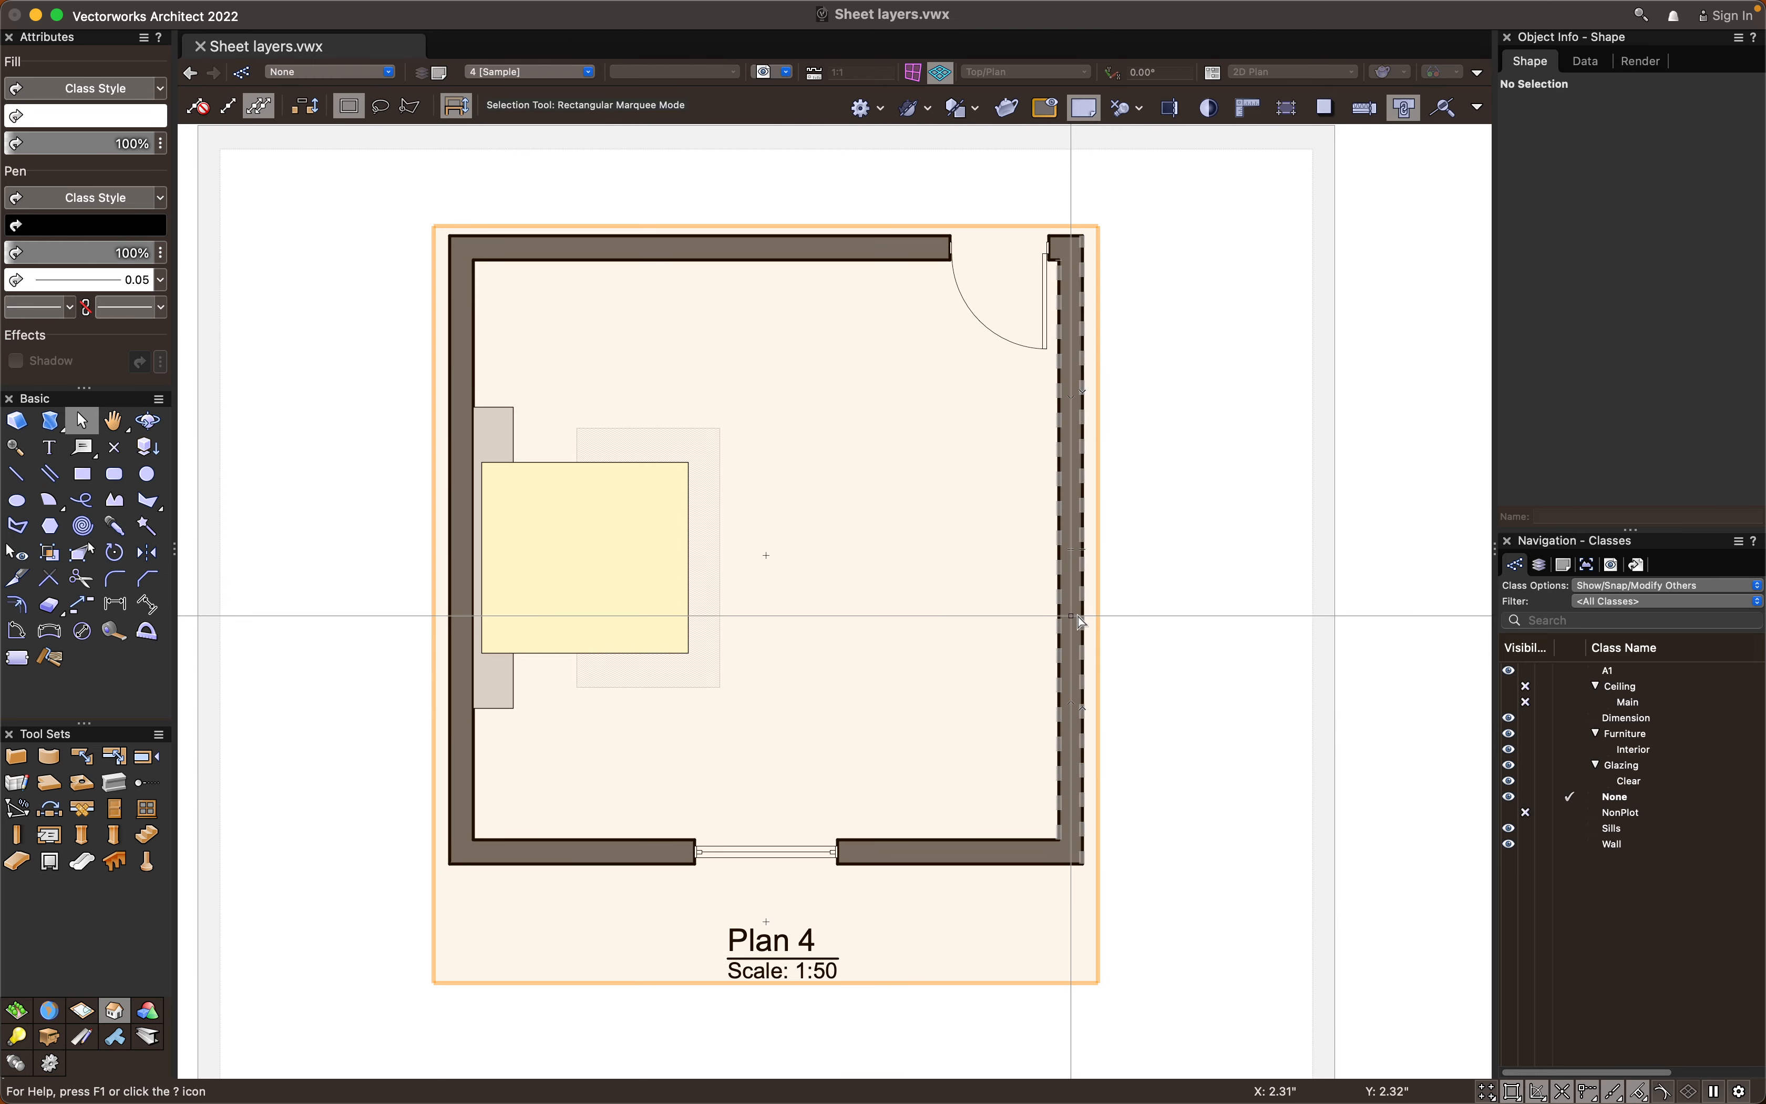
scroll(1084, 616, down, 1)
middle_drag(1080, 620, 1086, 631)
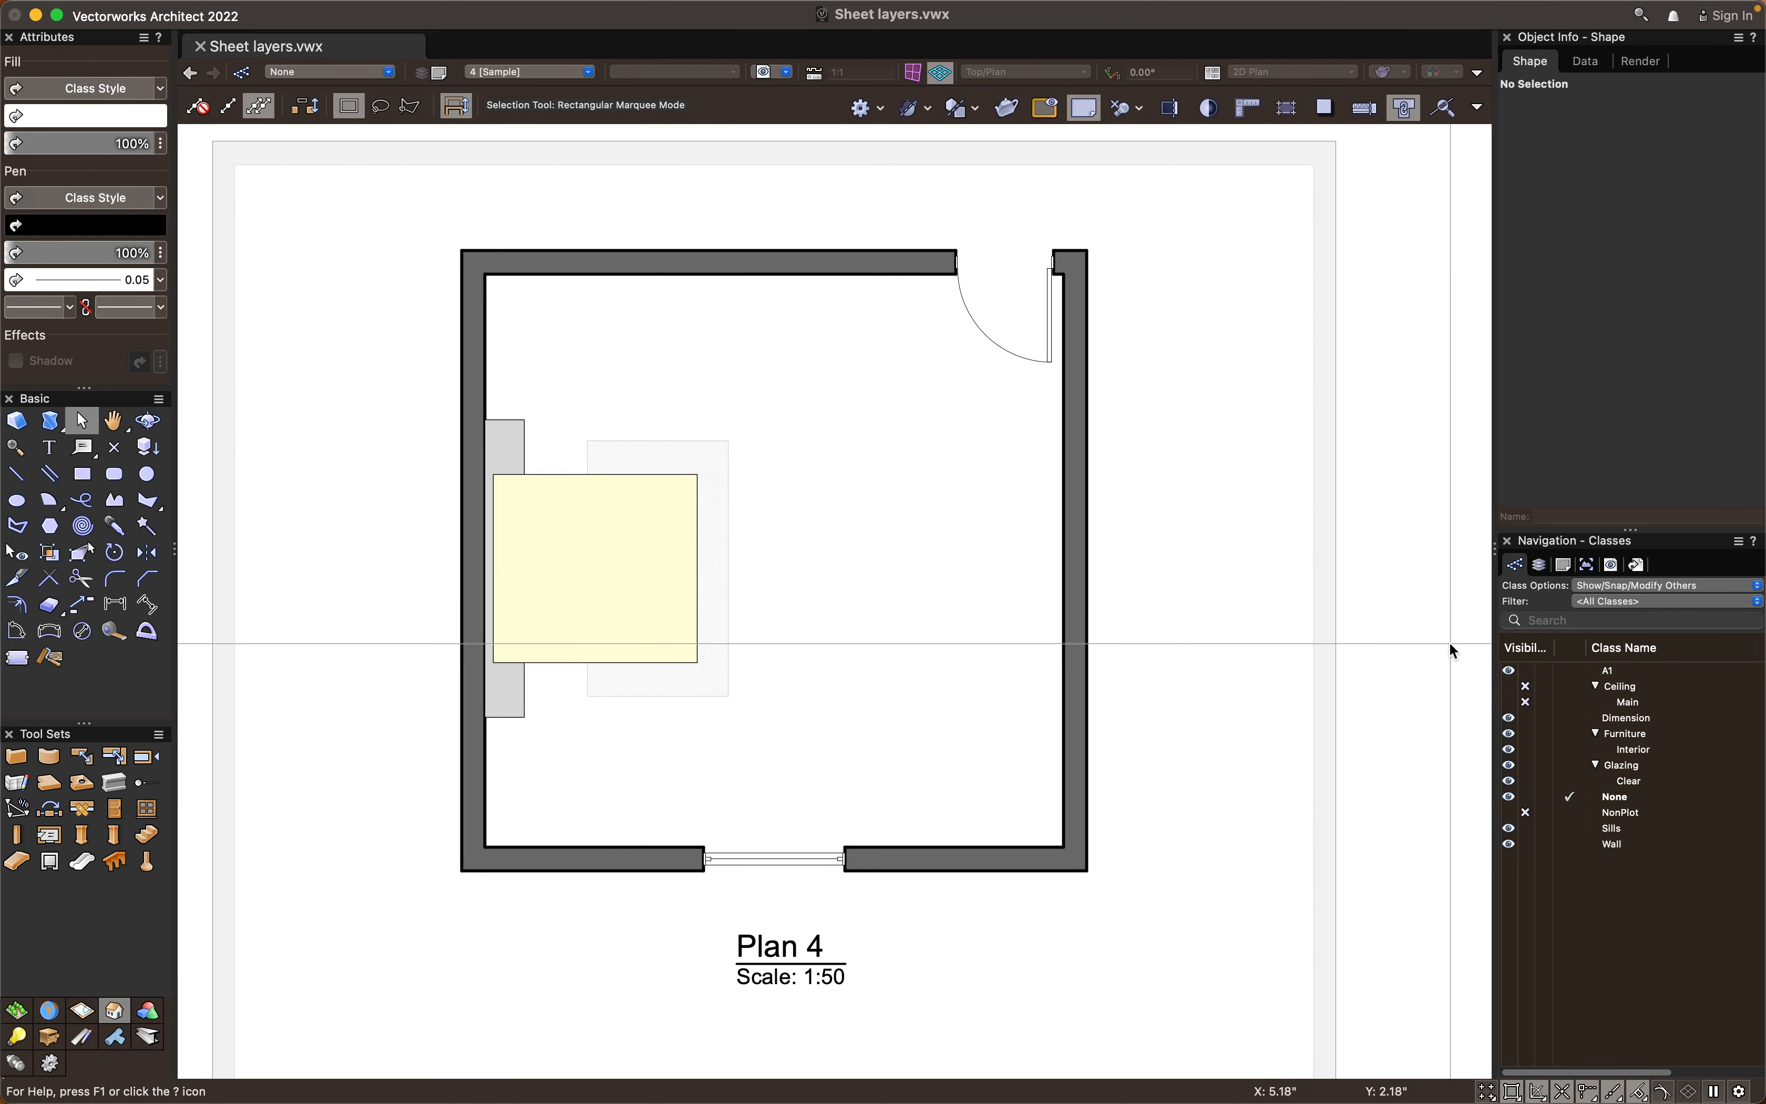
Switch to Design Layer-1 and examine the source drawing of the furnished room
click(1539, 565)
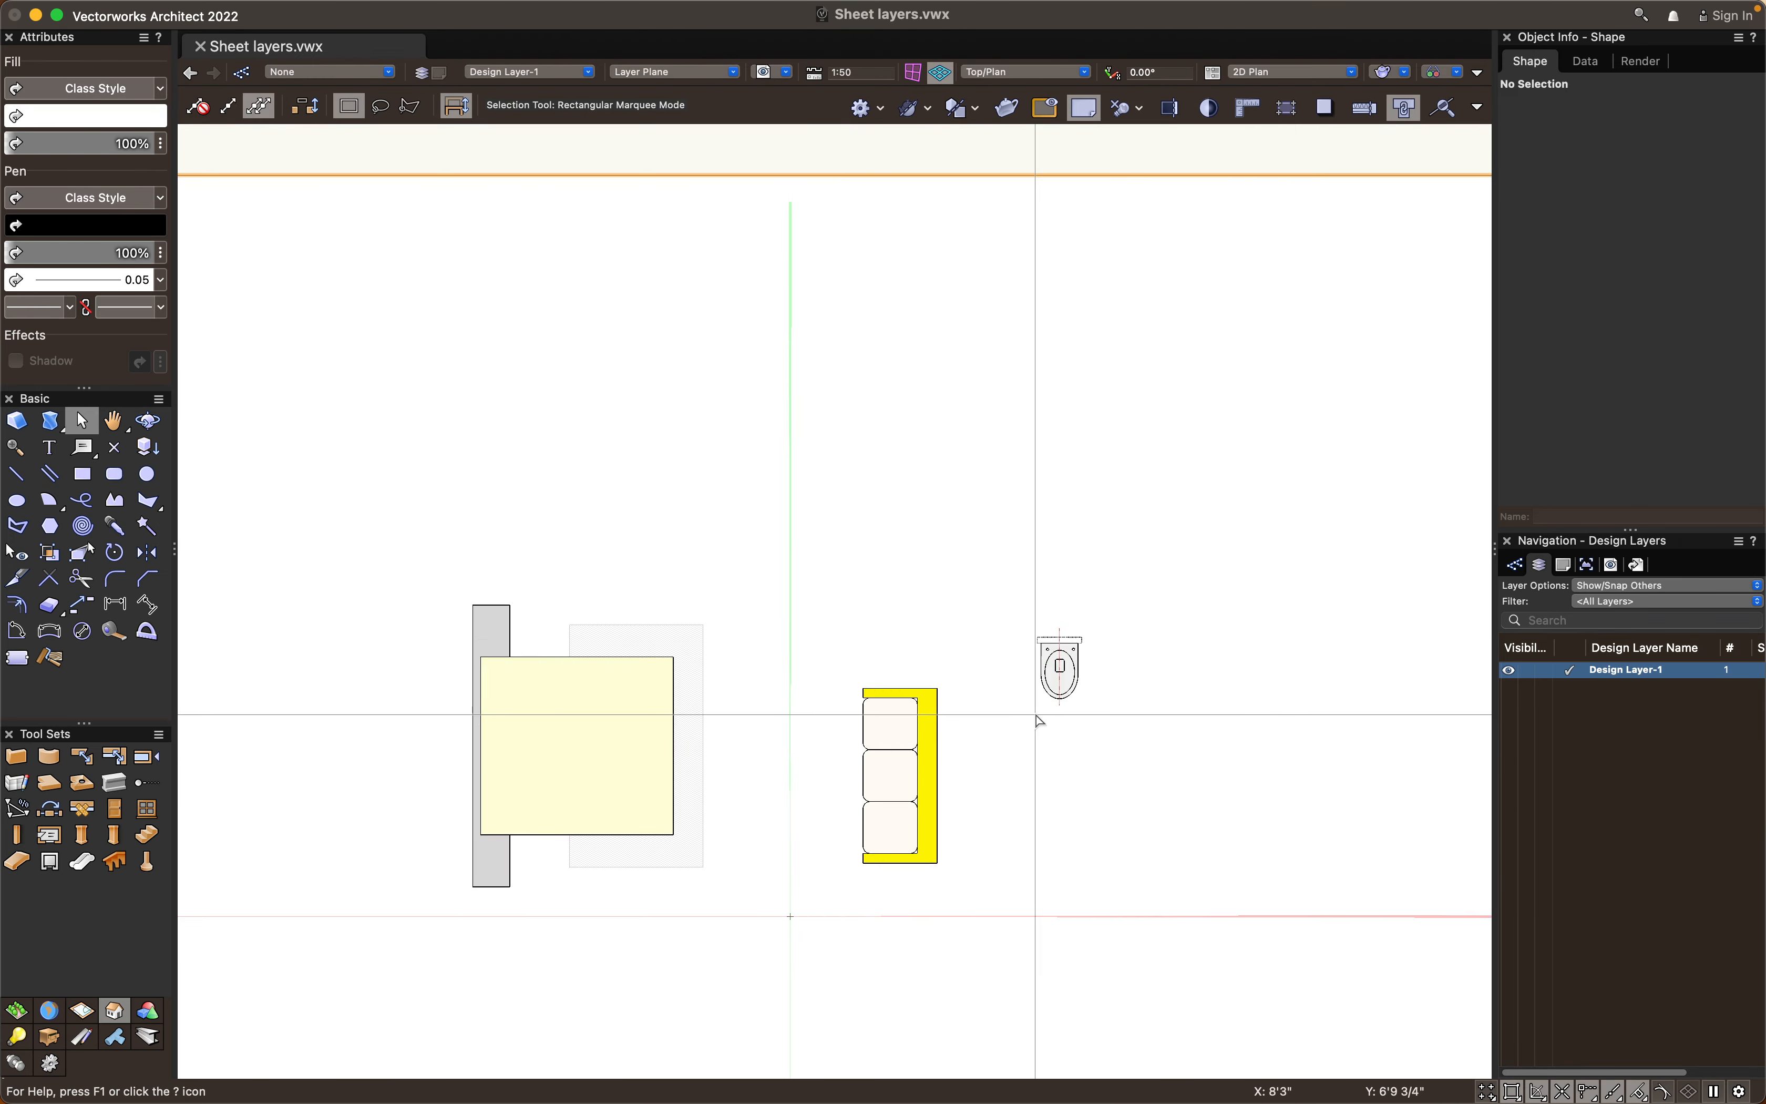
scroll(1037, 721, down, 3)
middle_drag(1037, 721, 883, 529)
scroll(1022, 678, down, 2)
mouse_move(1022, 678)
middle_down()
mouse_move(628, 512)
mouse_move(1002, 691)
mouse_move(942, 676)
middle_up()
scroll(1013, 690, up, 6)
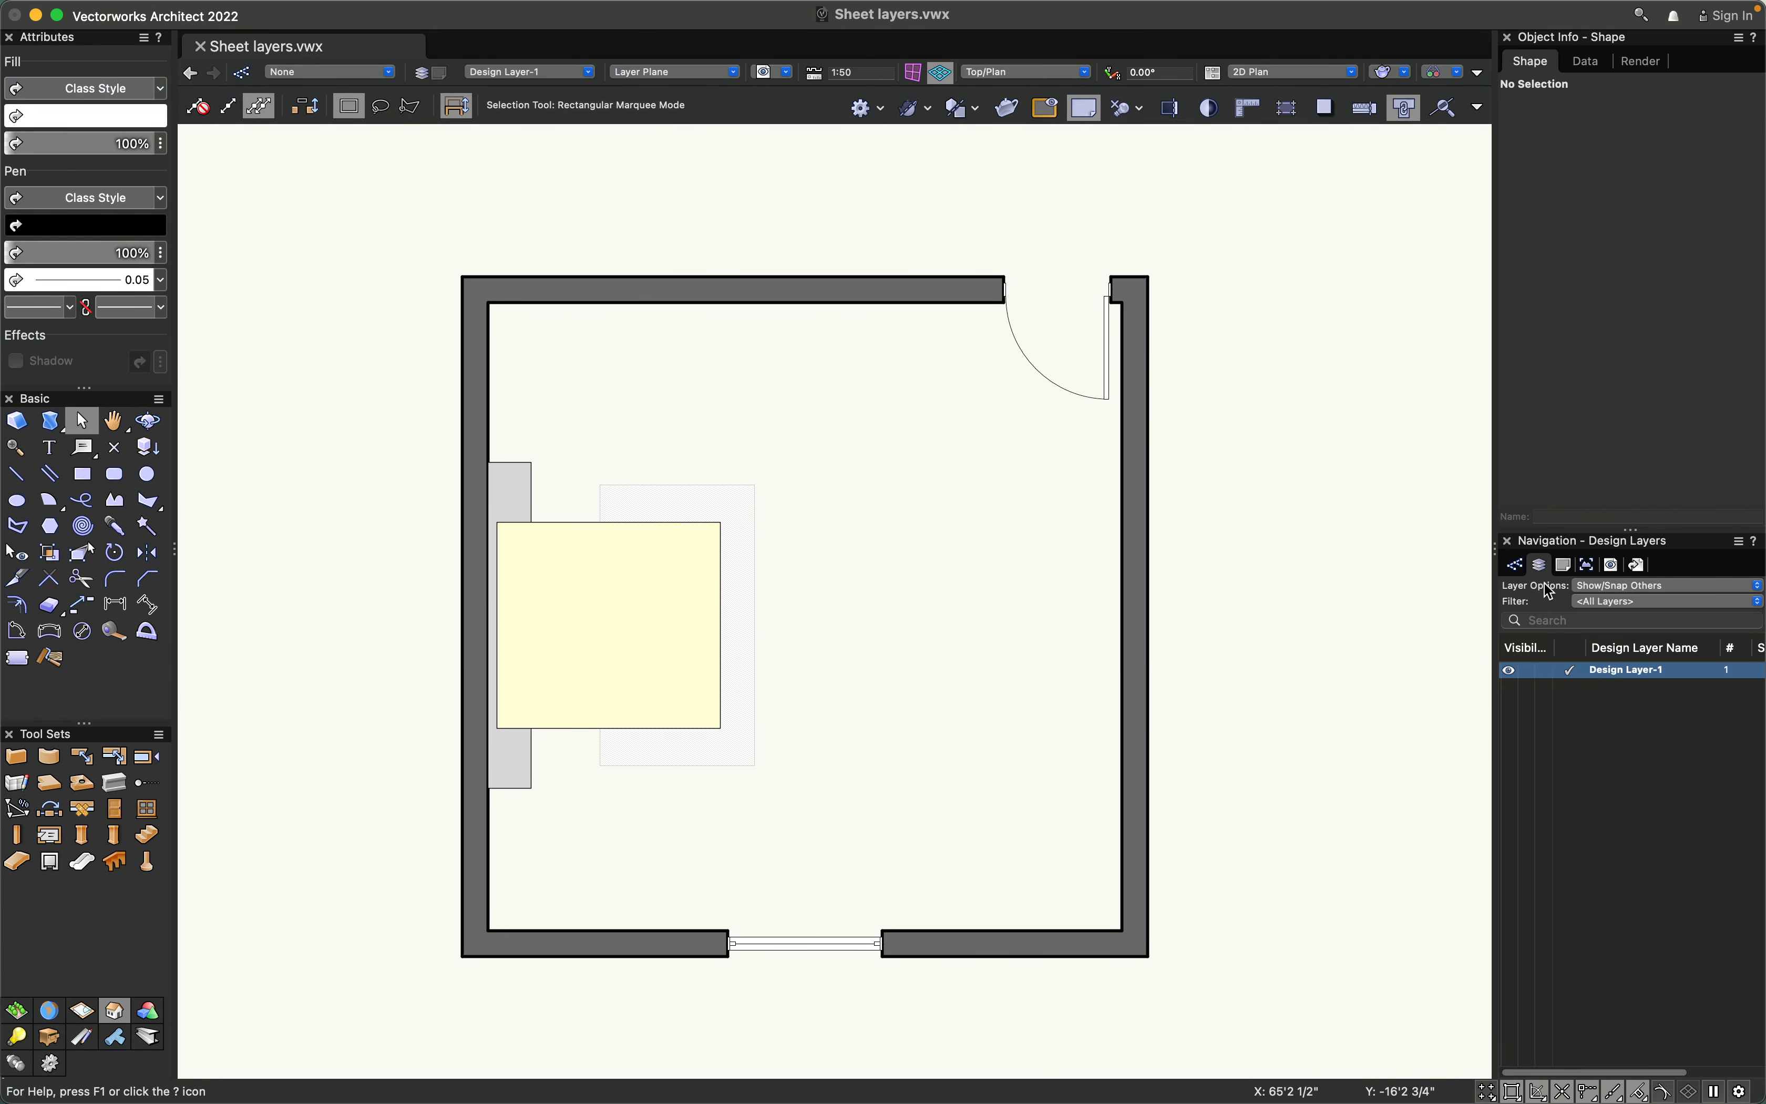
Return to the Sample sheet layer and copy the plan viewport
click(1564, 566)
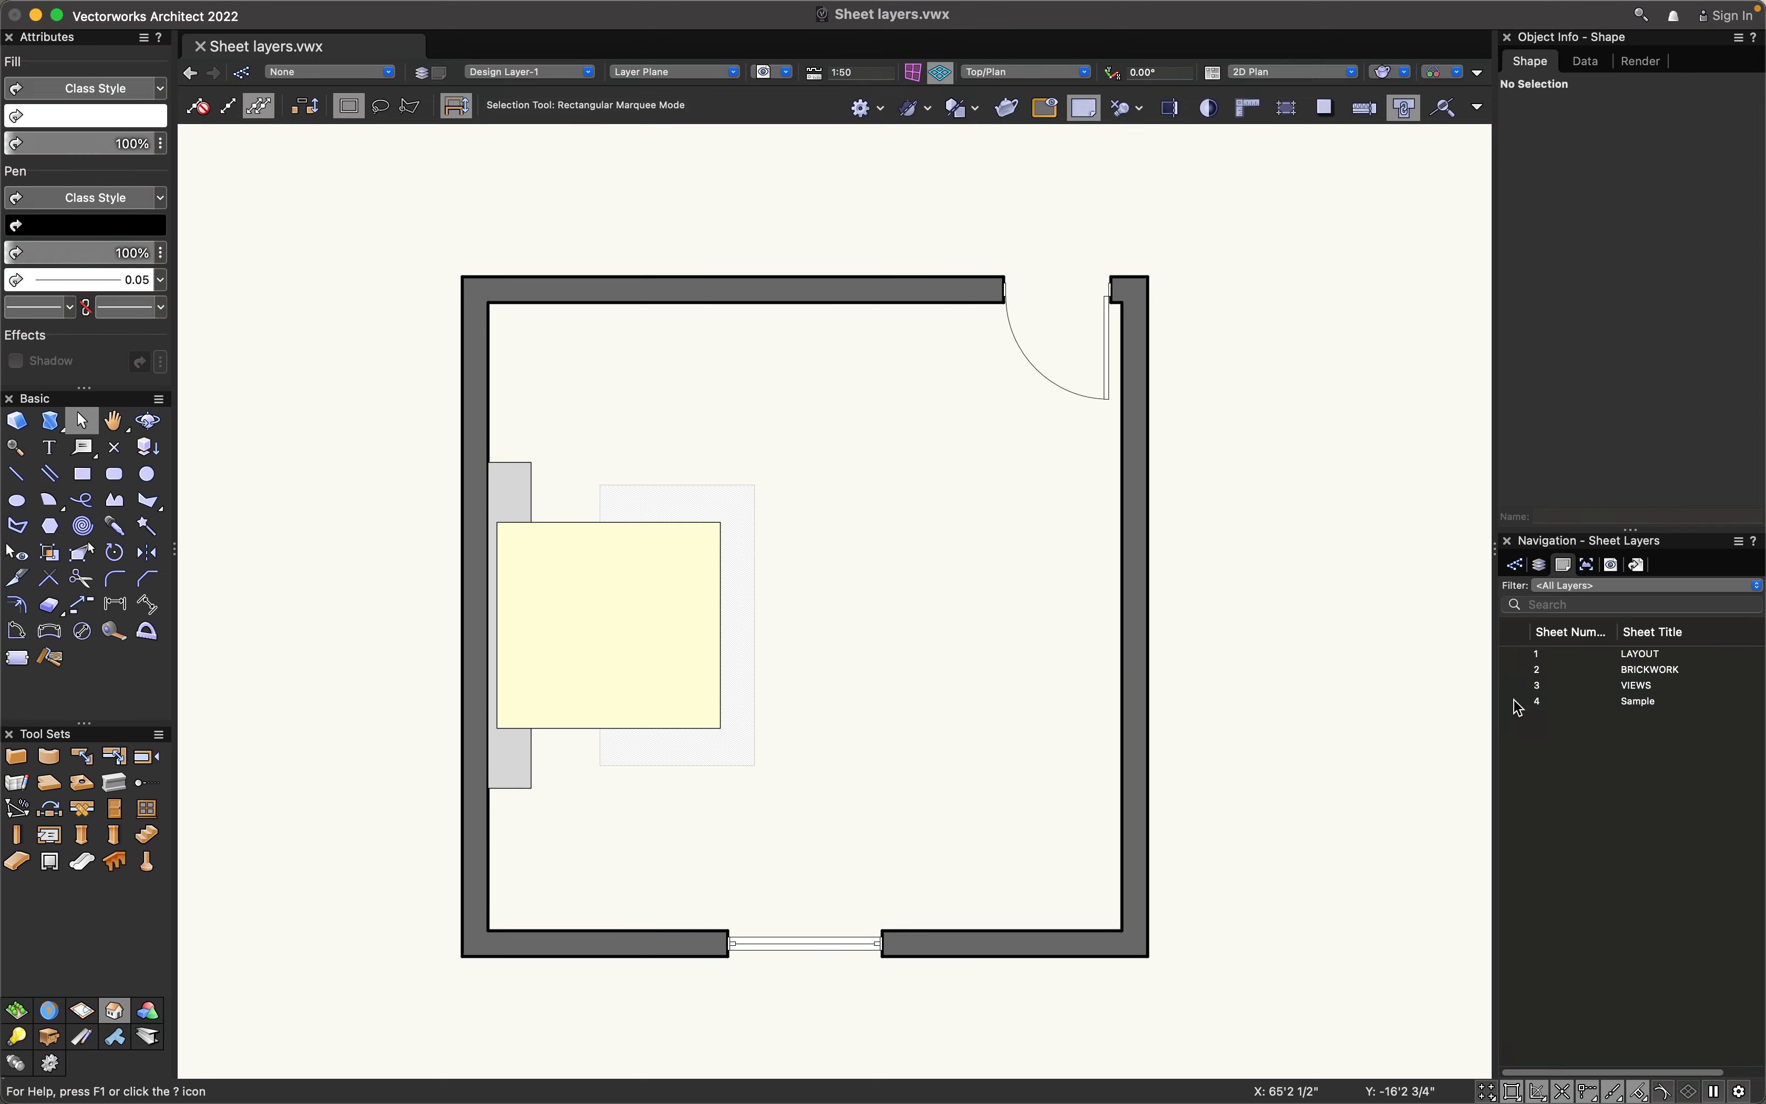
click(1515, 702)
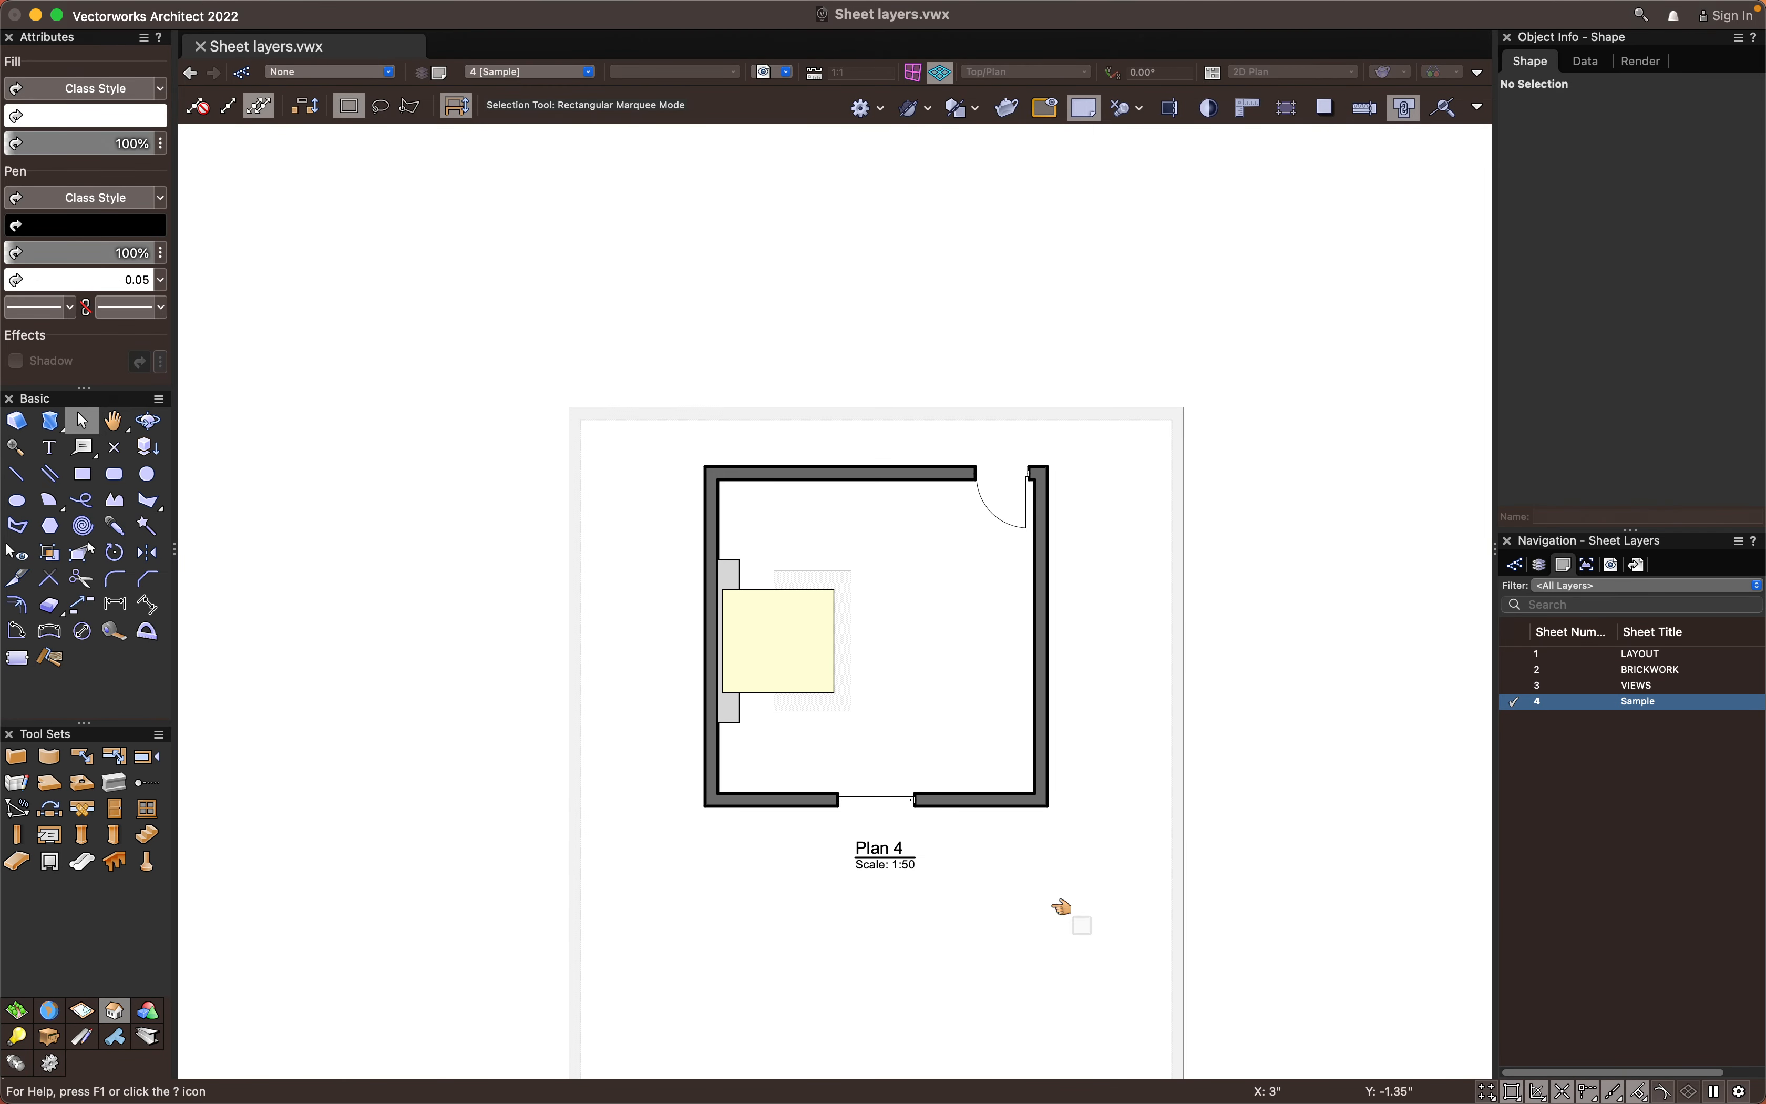
click(923, 783)
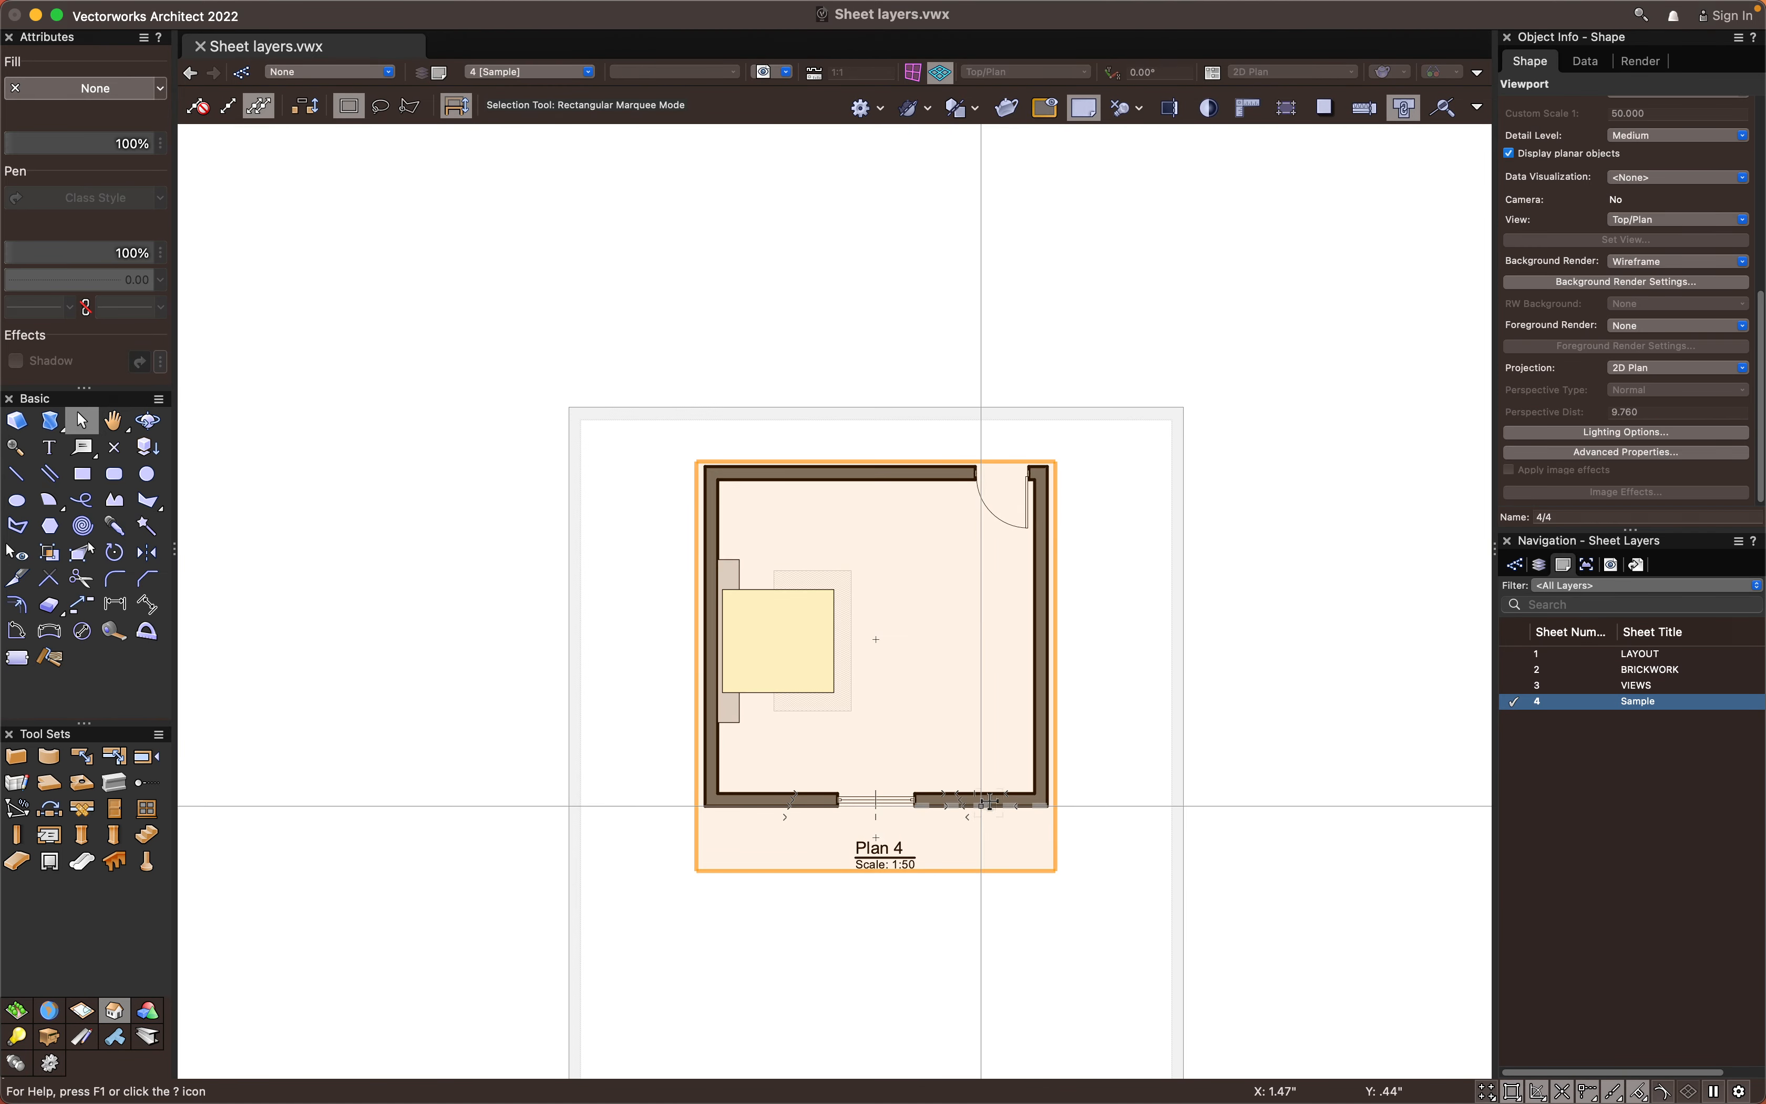
click(220, 13)
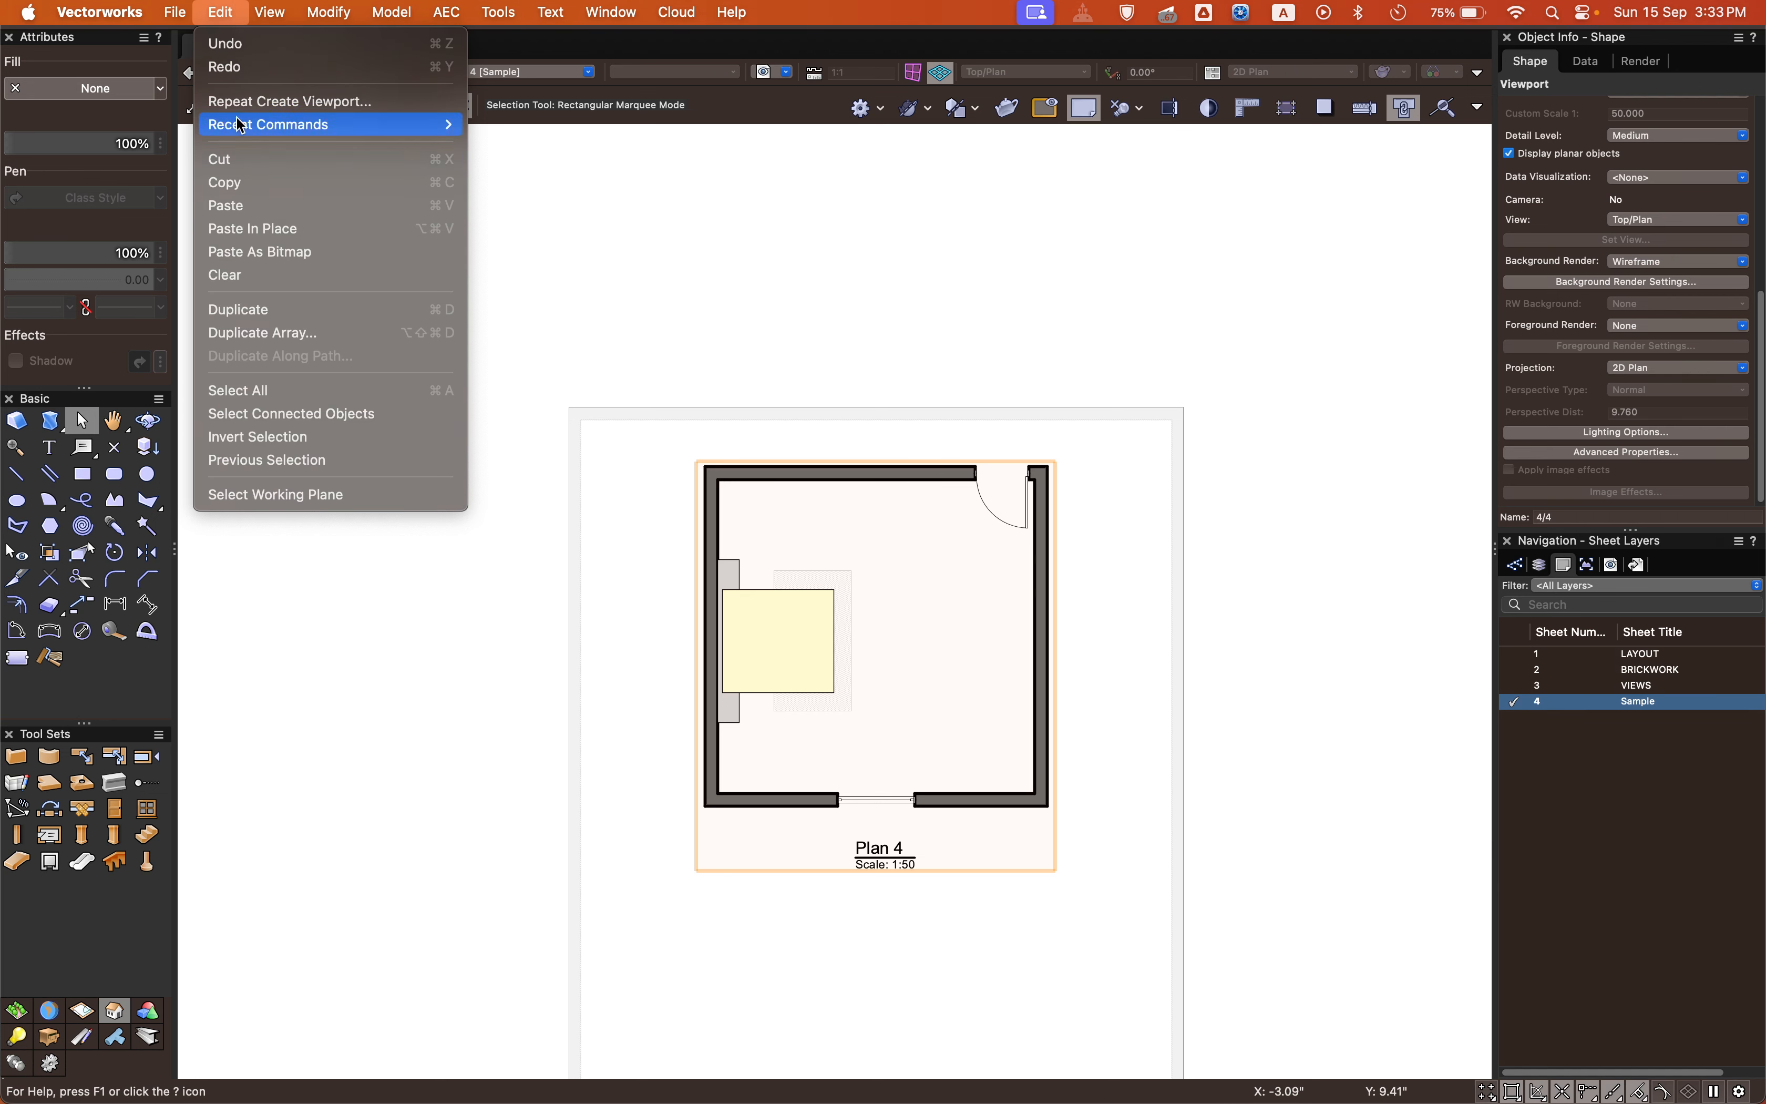
click(243, 186)
click(1344, 800)
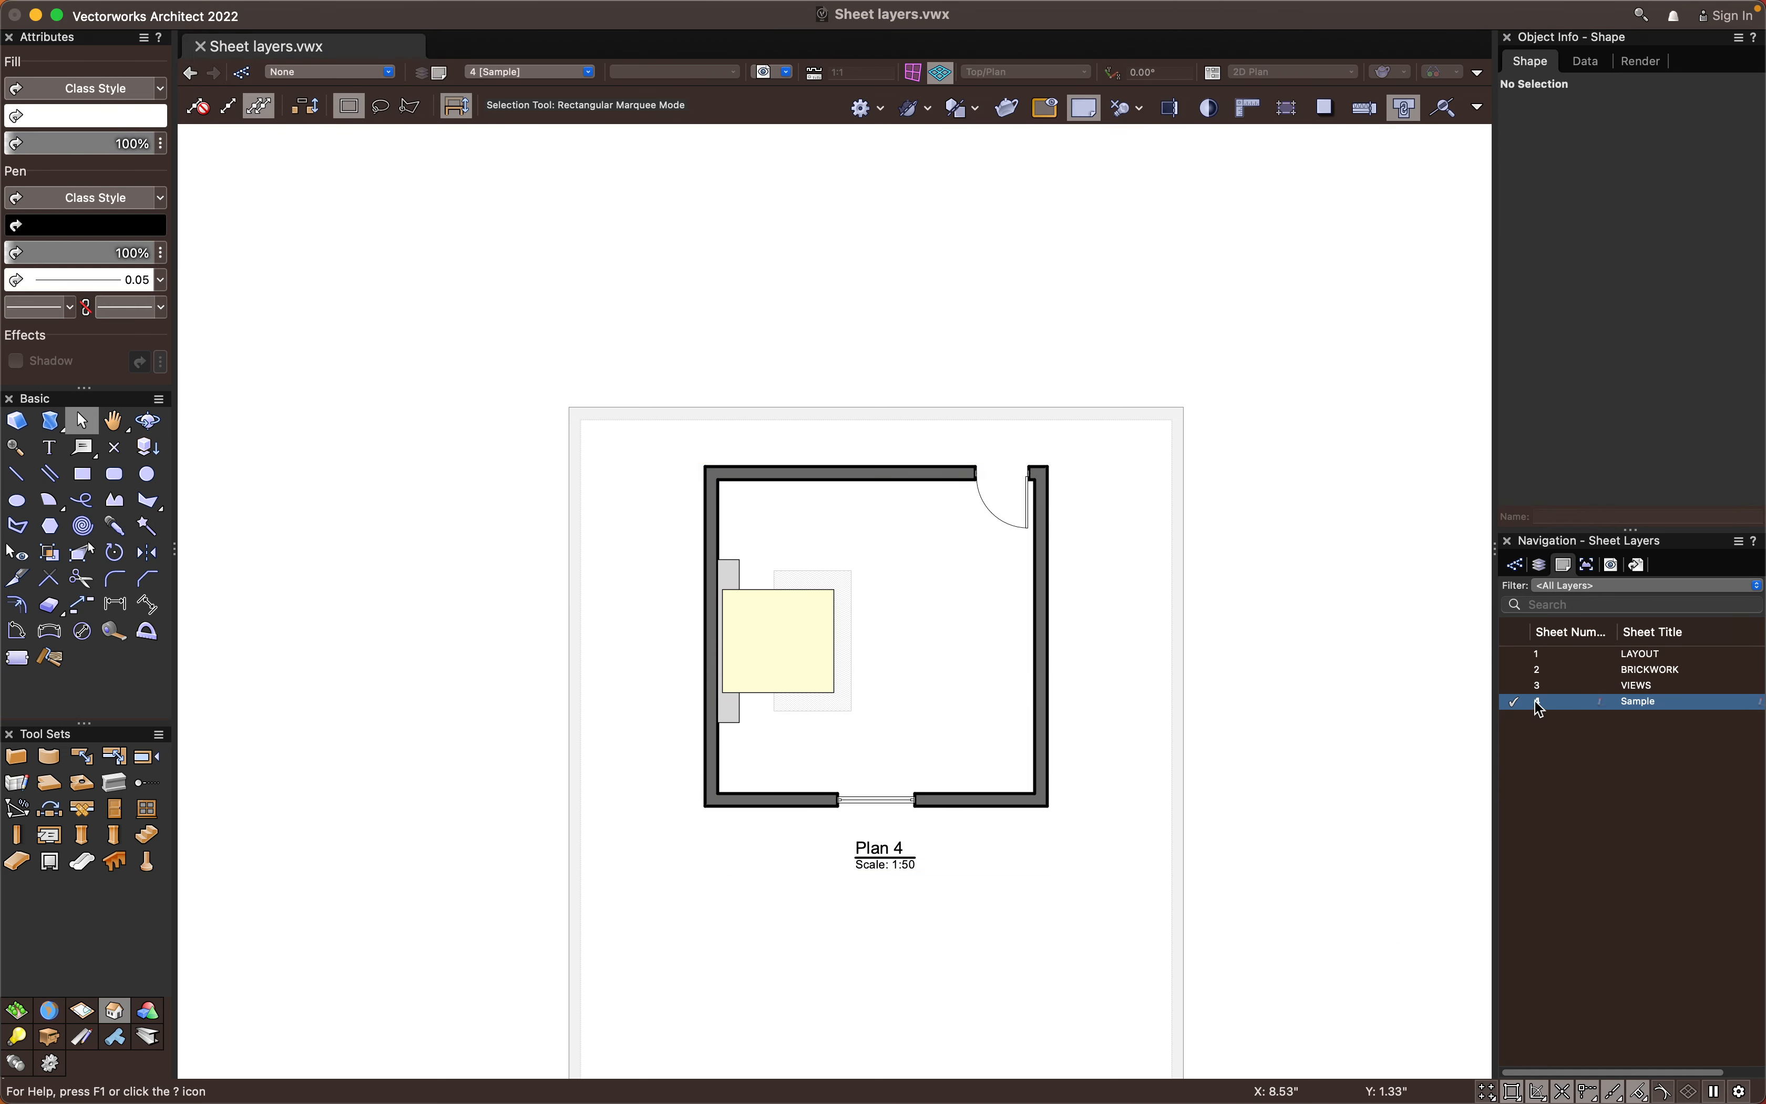
Activate the BRICKWORK sheet layer and delete its existing viewport
click(1518, 670)
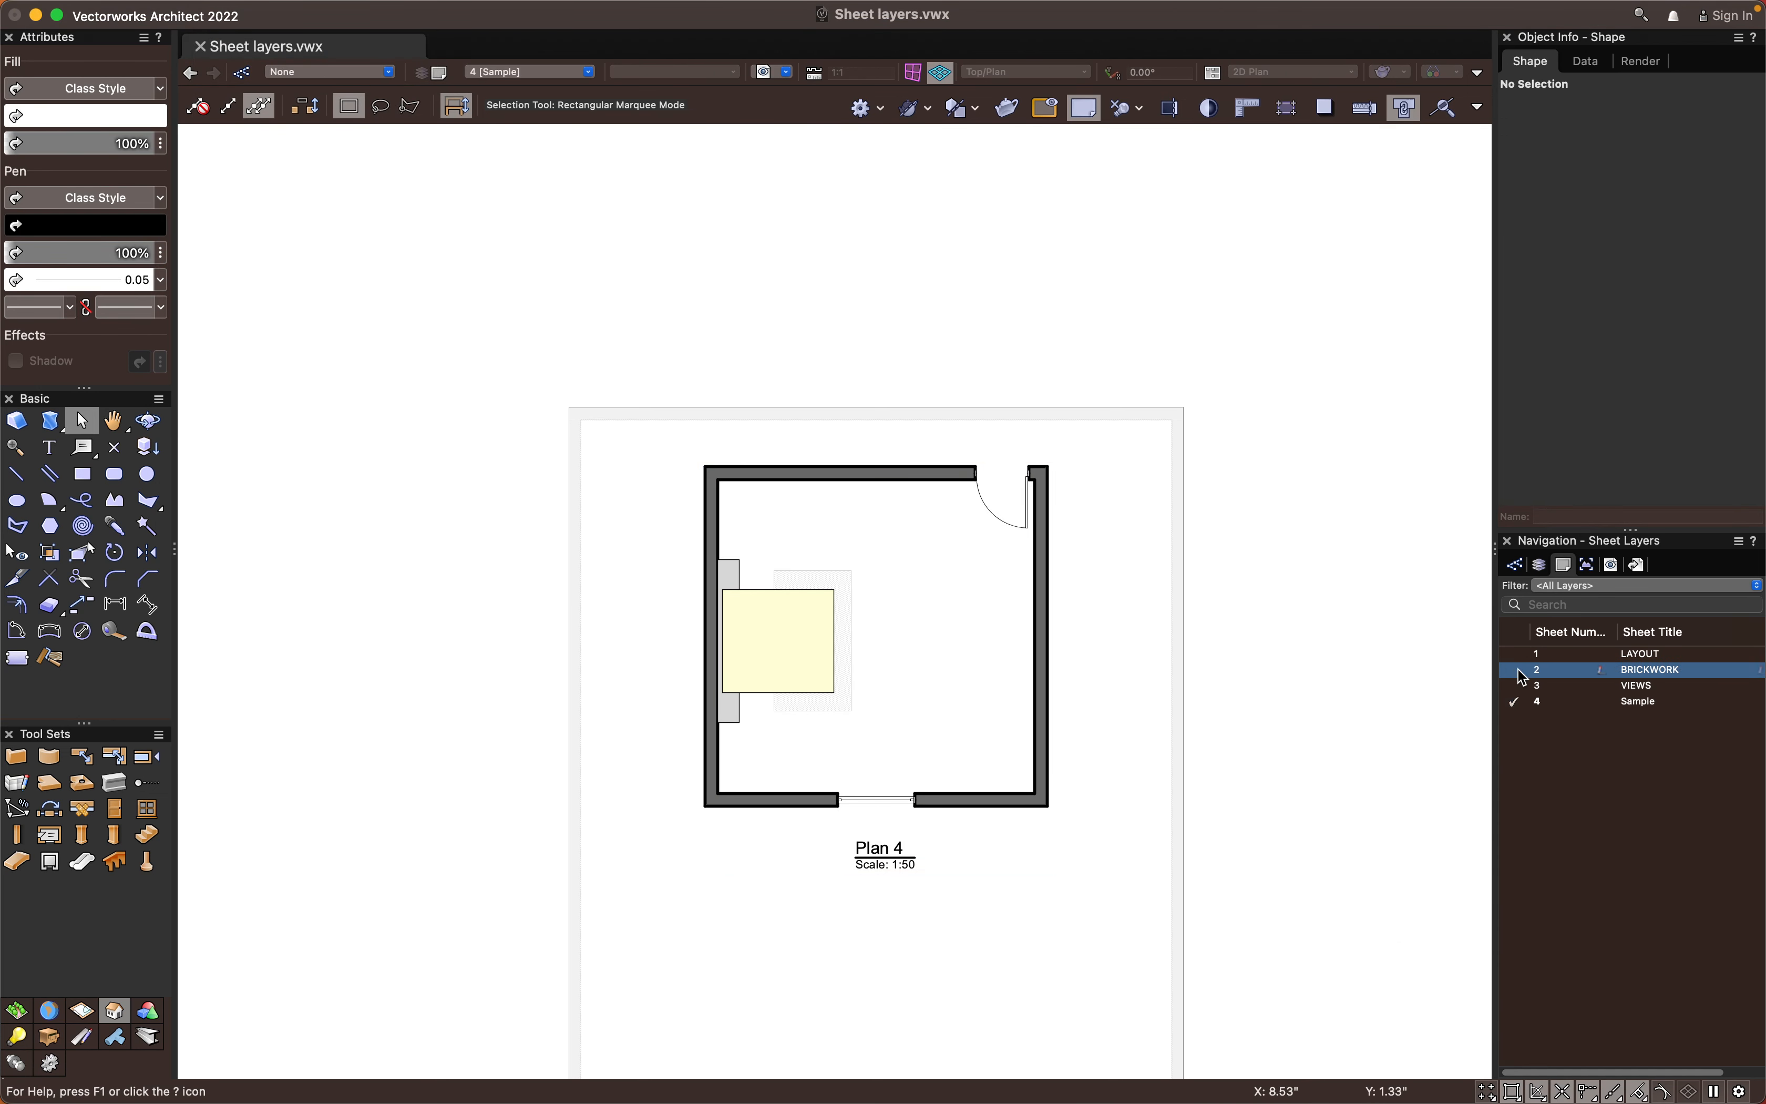
click(670, 684)
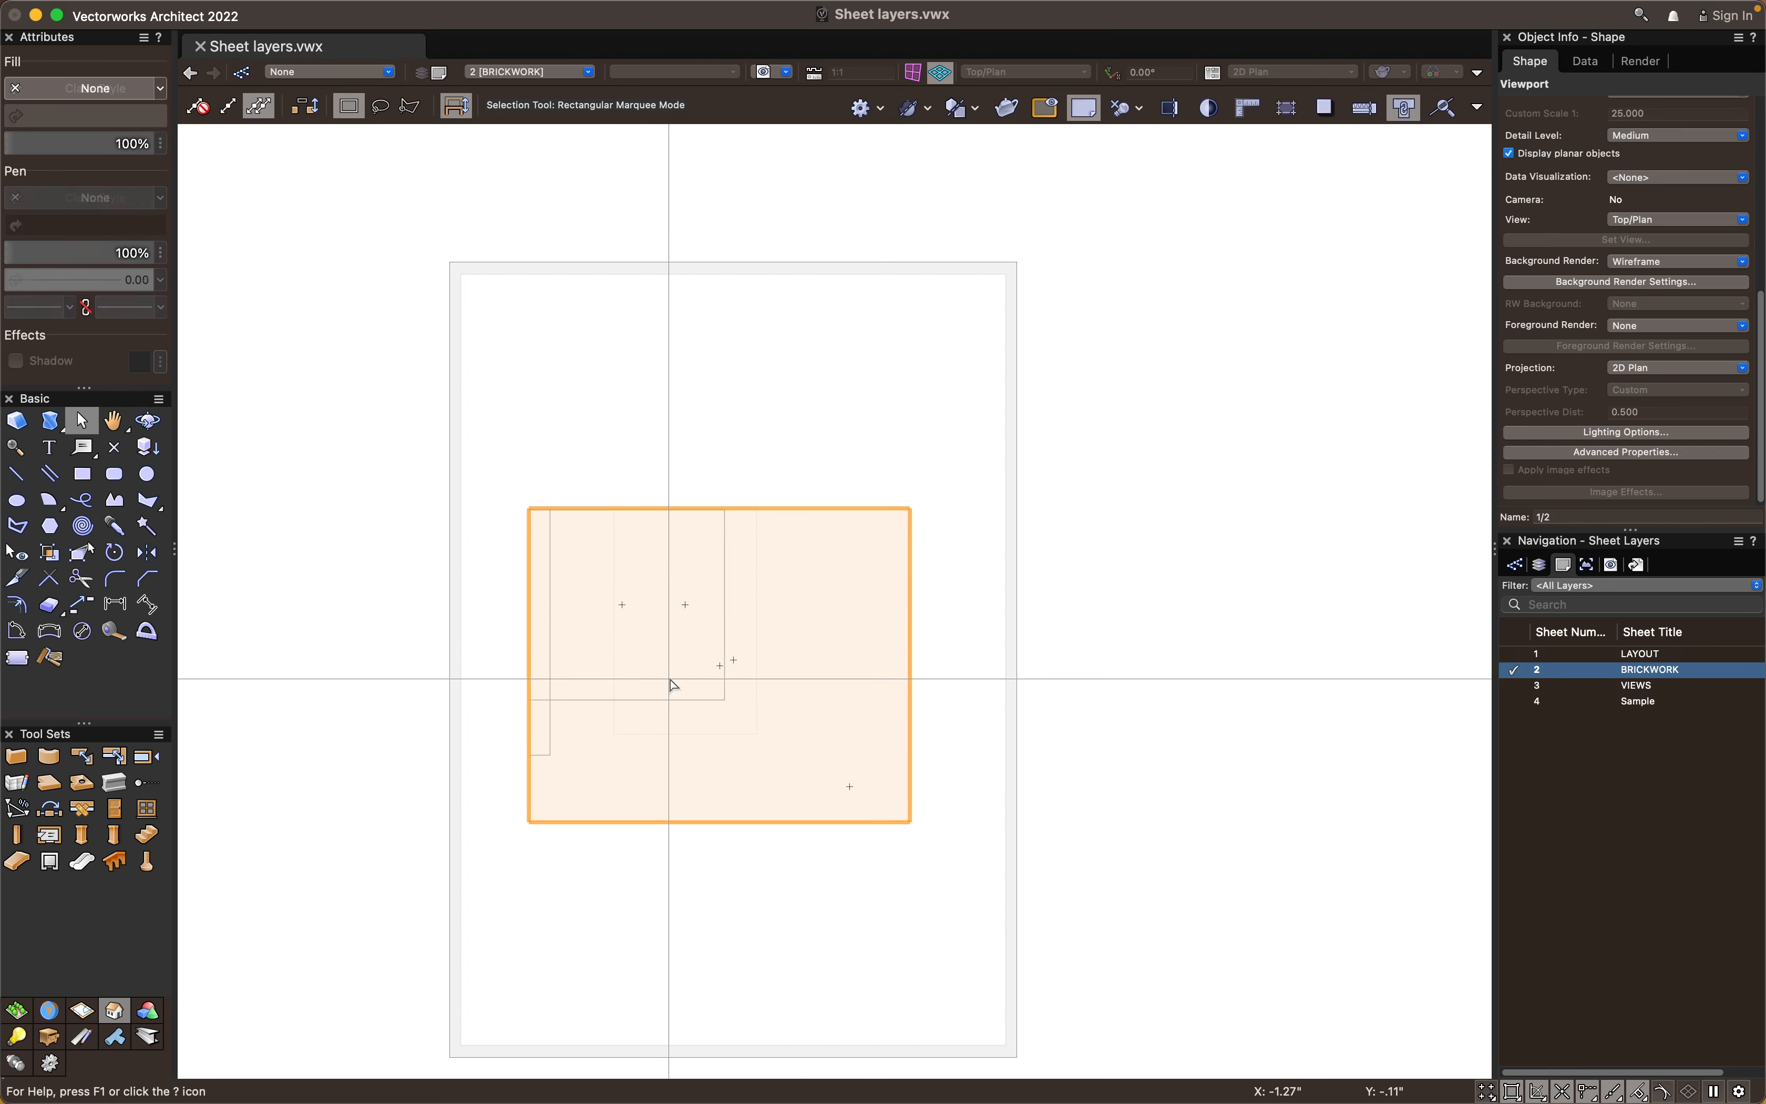
key(Delete)
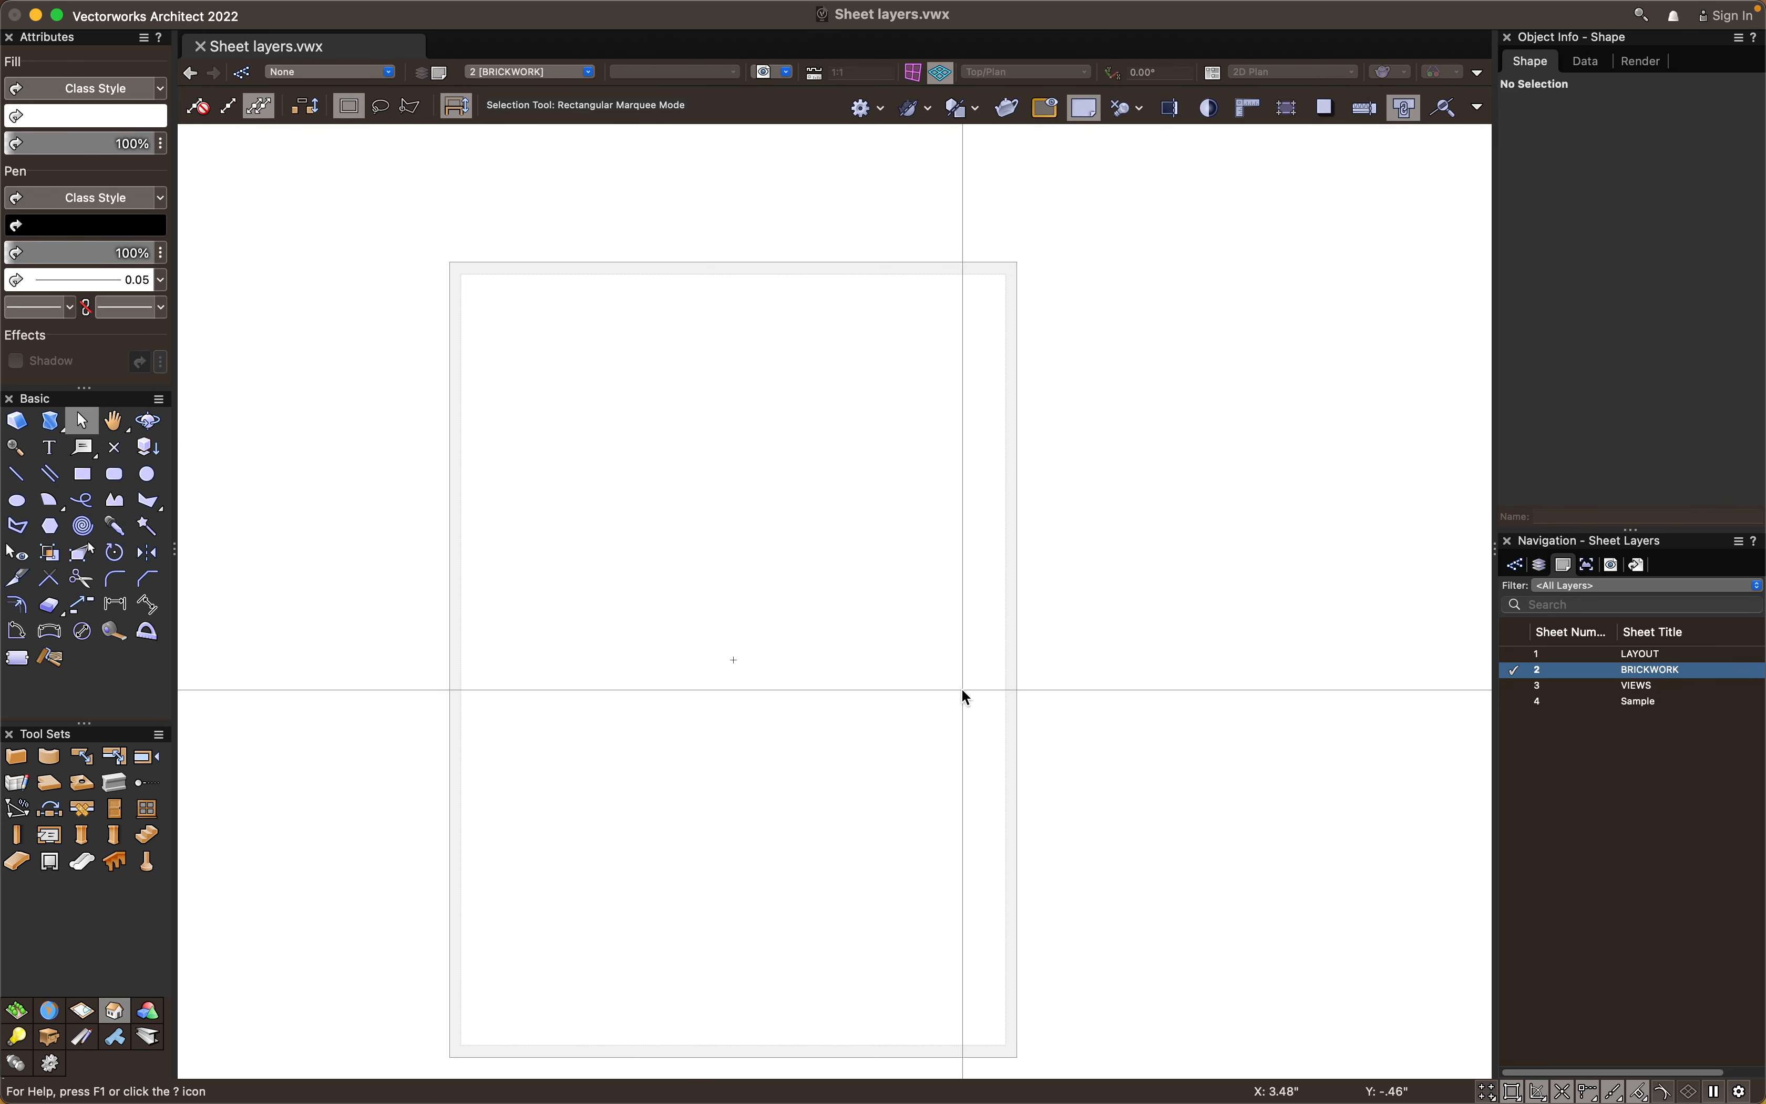
middle_drag(781, 698, 835, 679)
Paste the copied plan viewport onto the BRICKWORK sheet and shift it slightly up and left, near the page's middle
key(super+z)
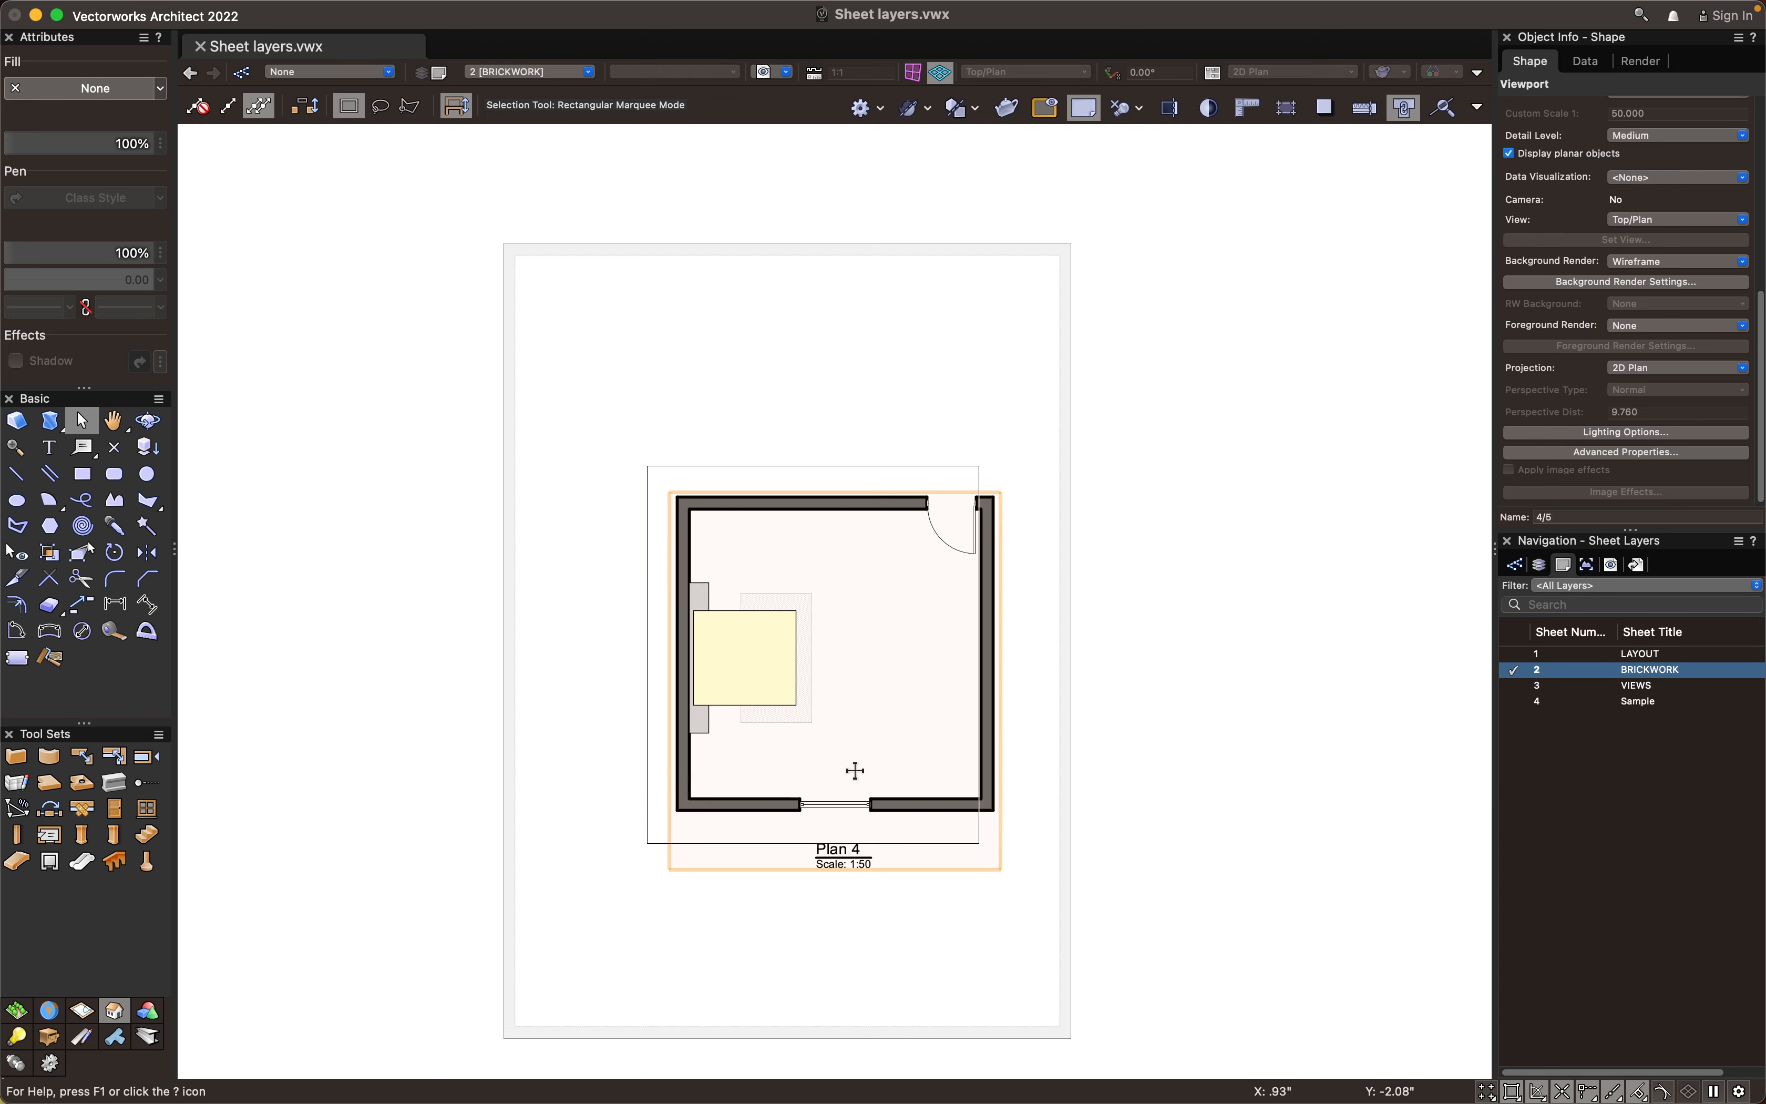
scroll(726, 631, up, 5)
key(h)
scroll(761, 579, down, 3)
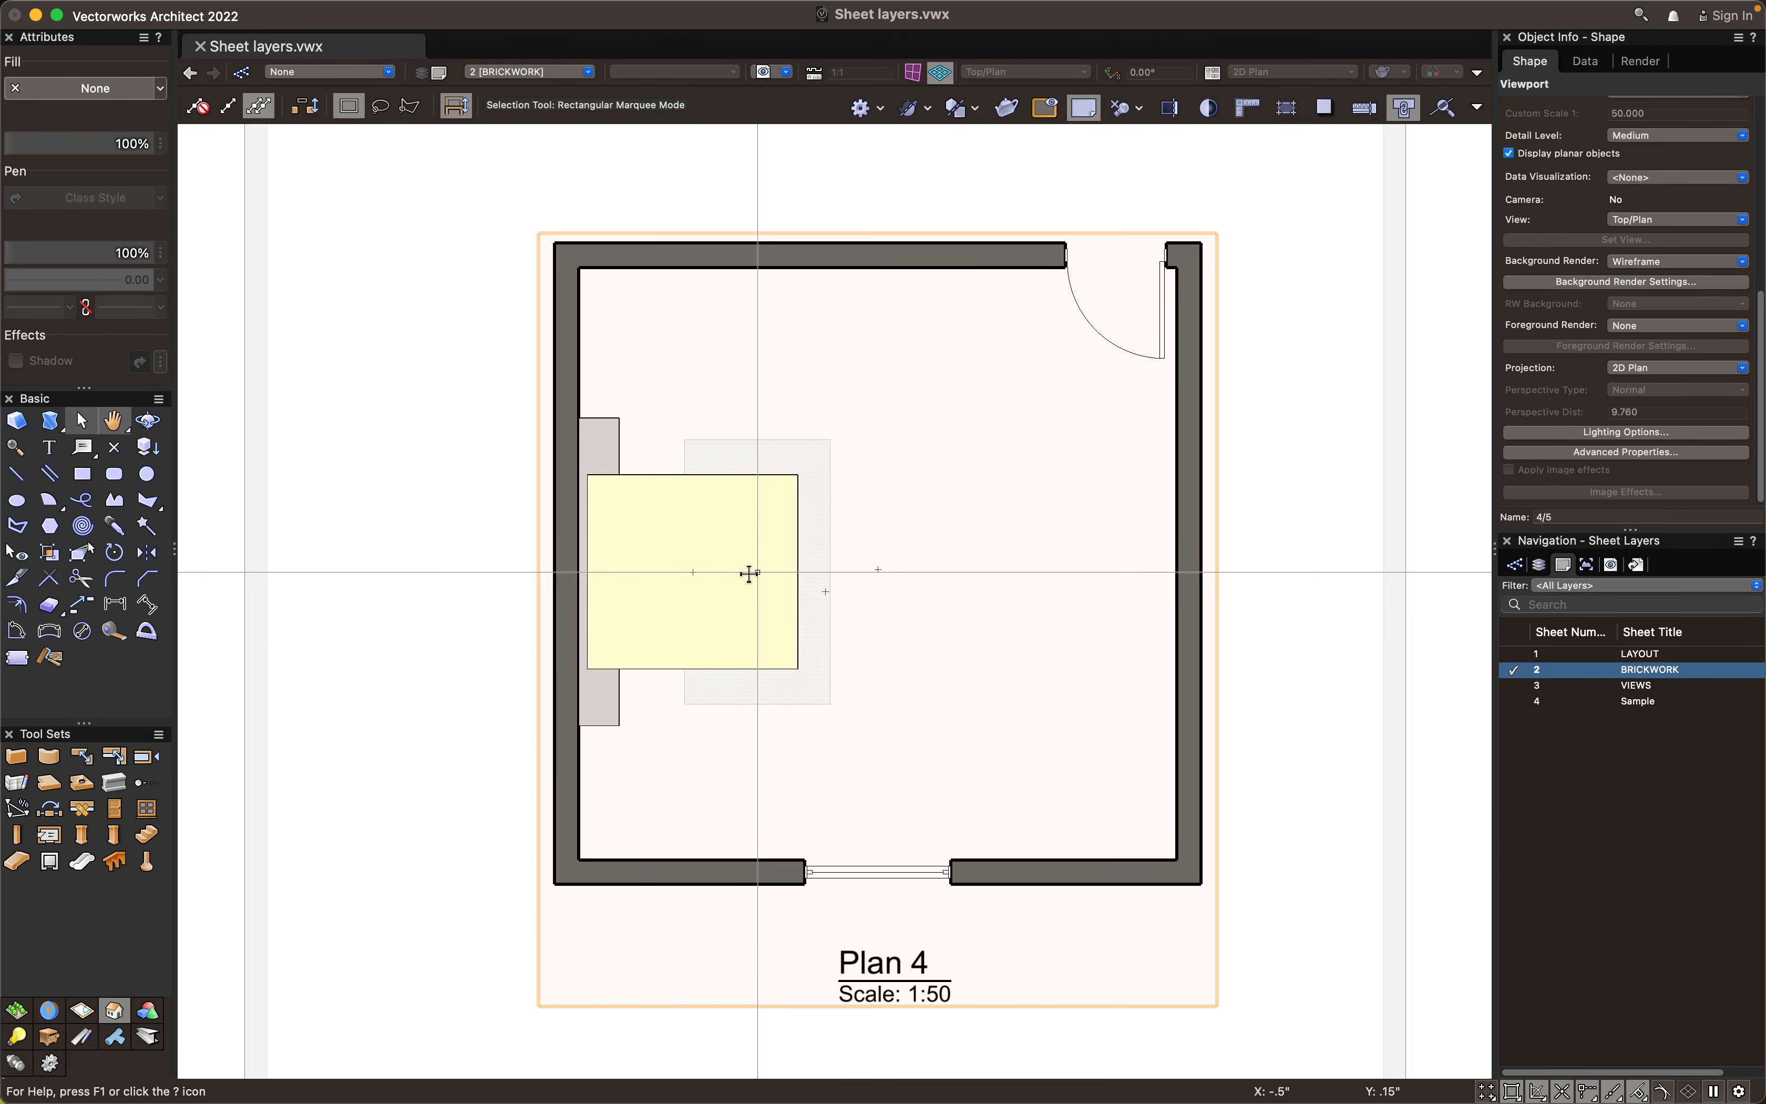
scroll(745, 562, up, 1)
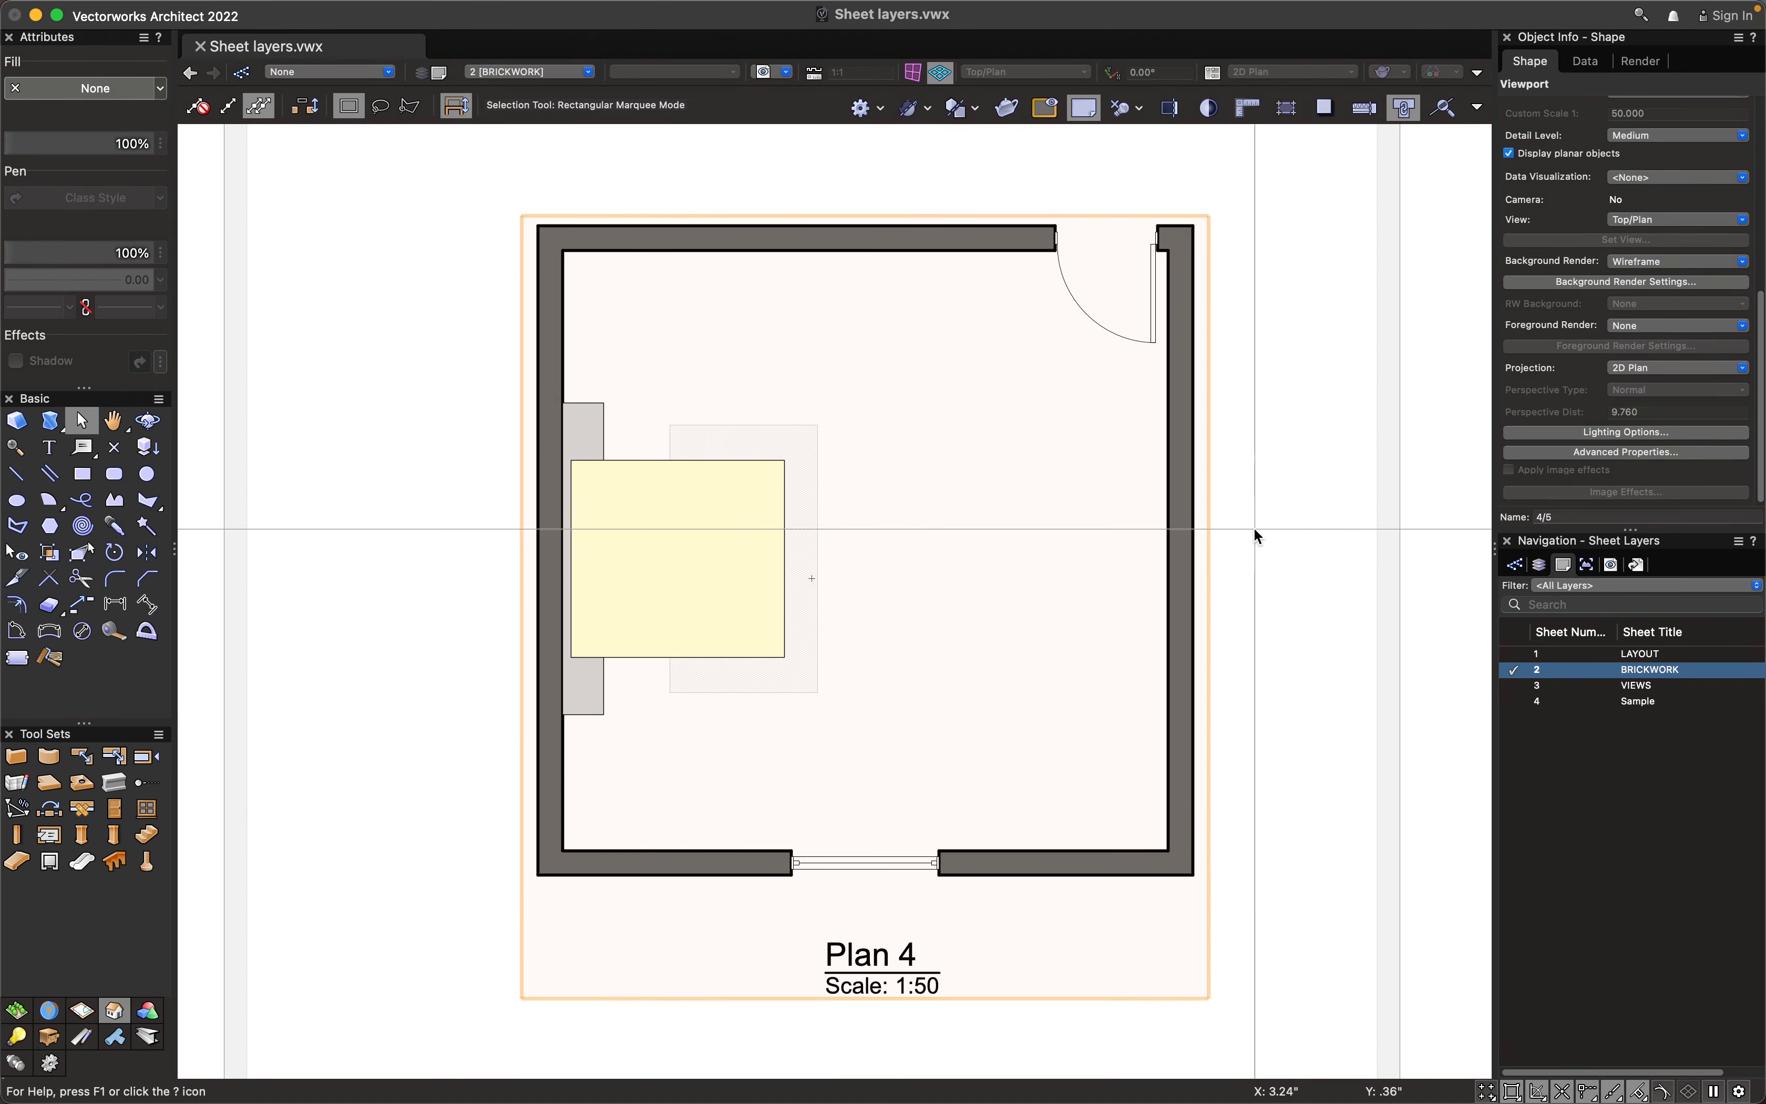
middle_drag(1233, 530, 1201, 539)
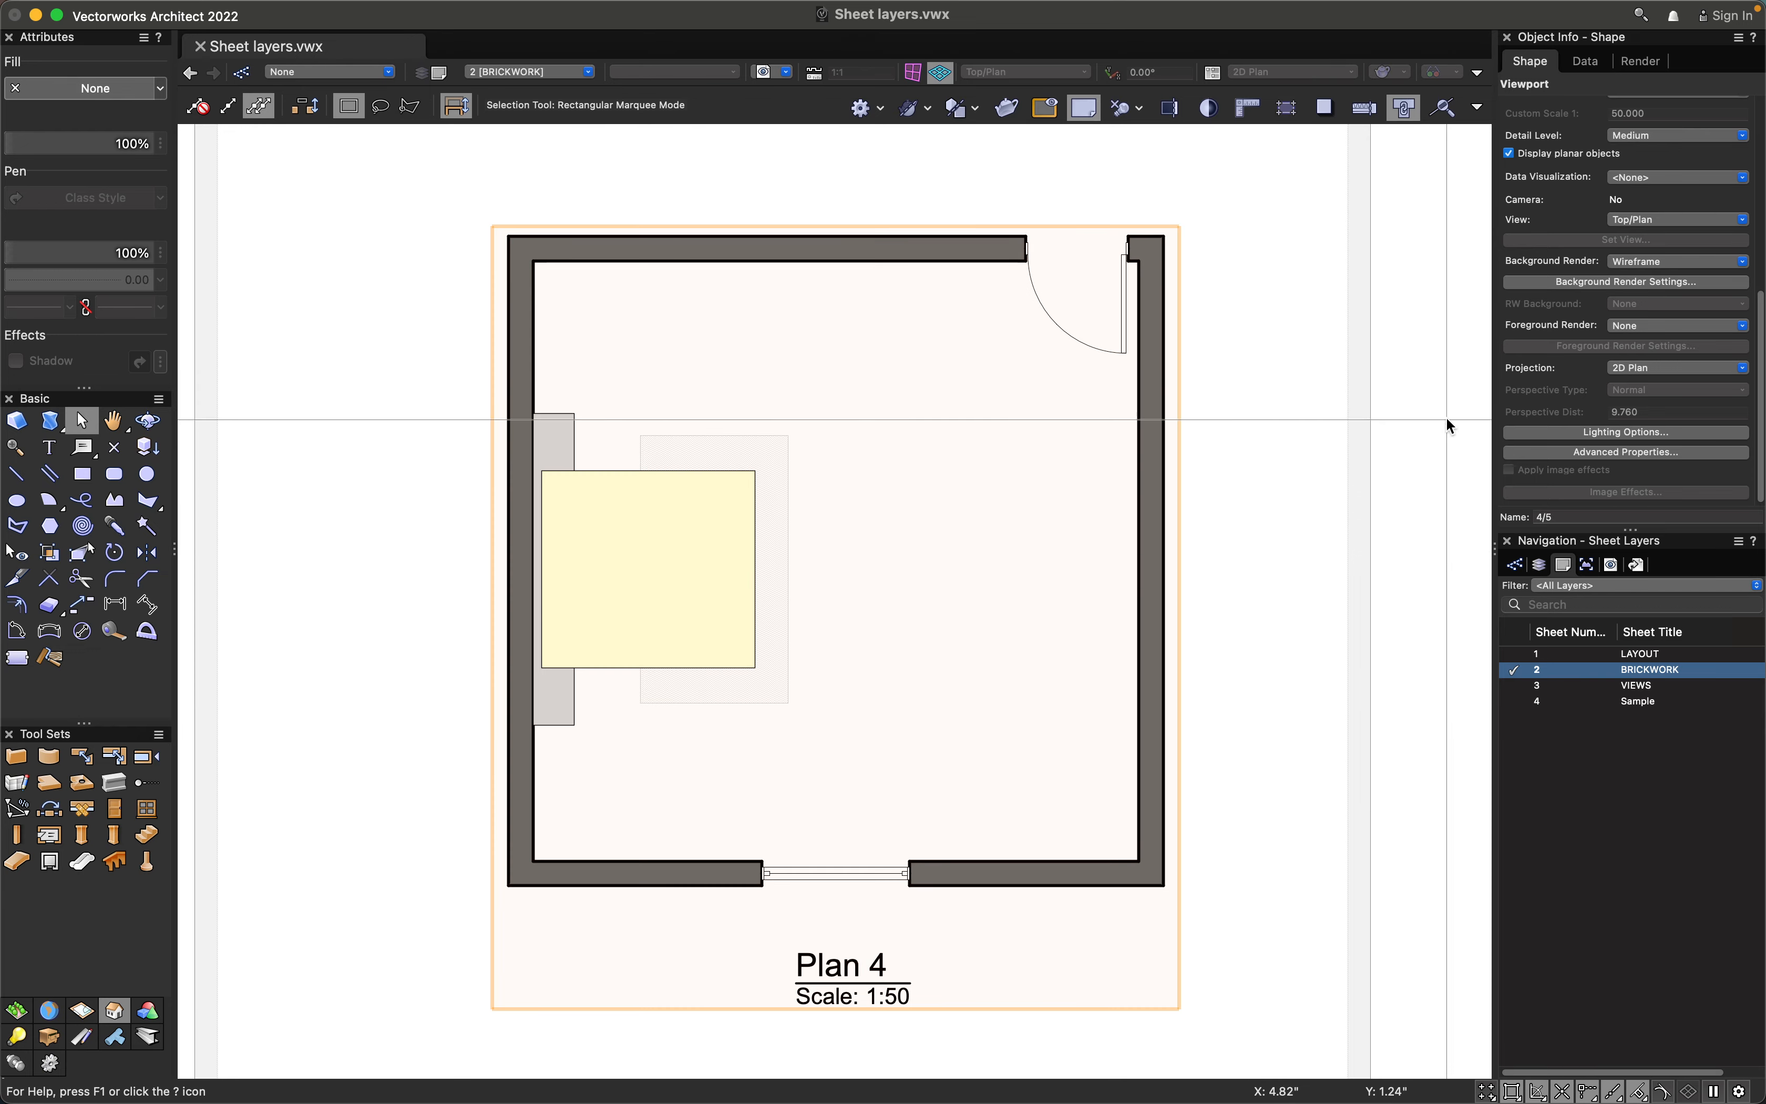
Open the Wall class's graphic attributes from the class properties of the BRICKWORK sheet's plan viewport
scroll(1617, 374, up, 5)
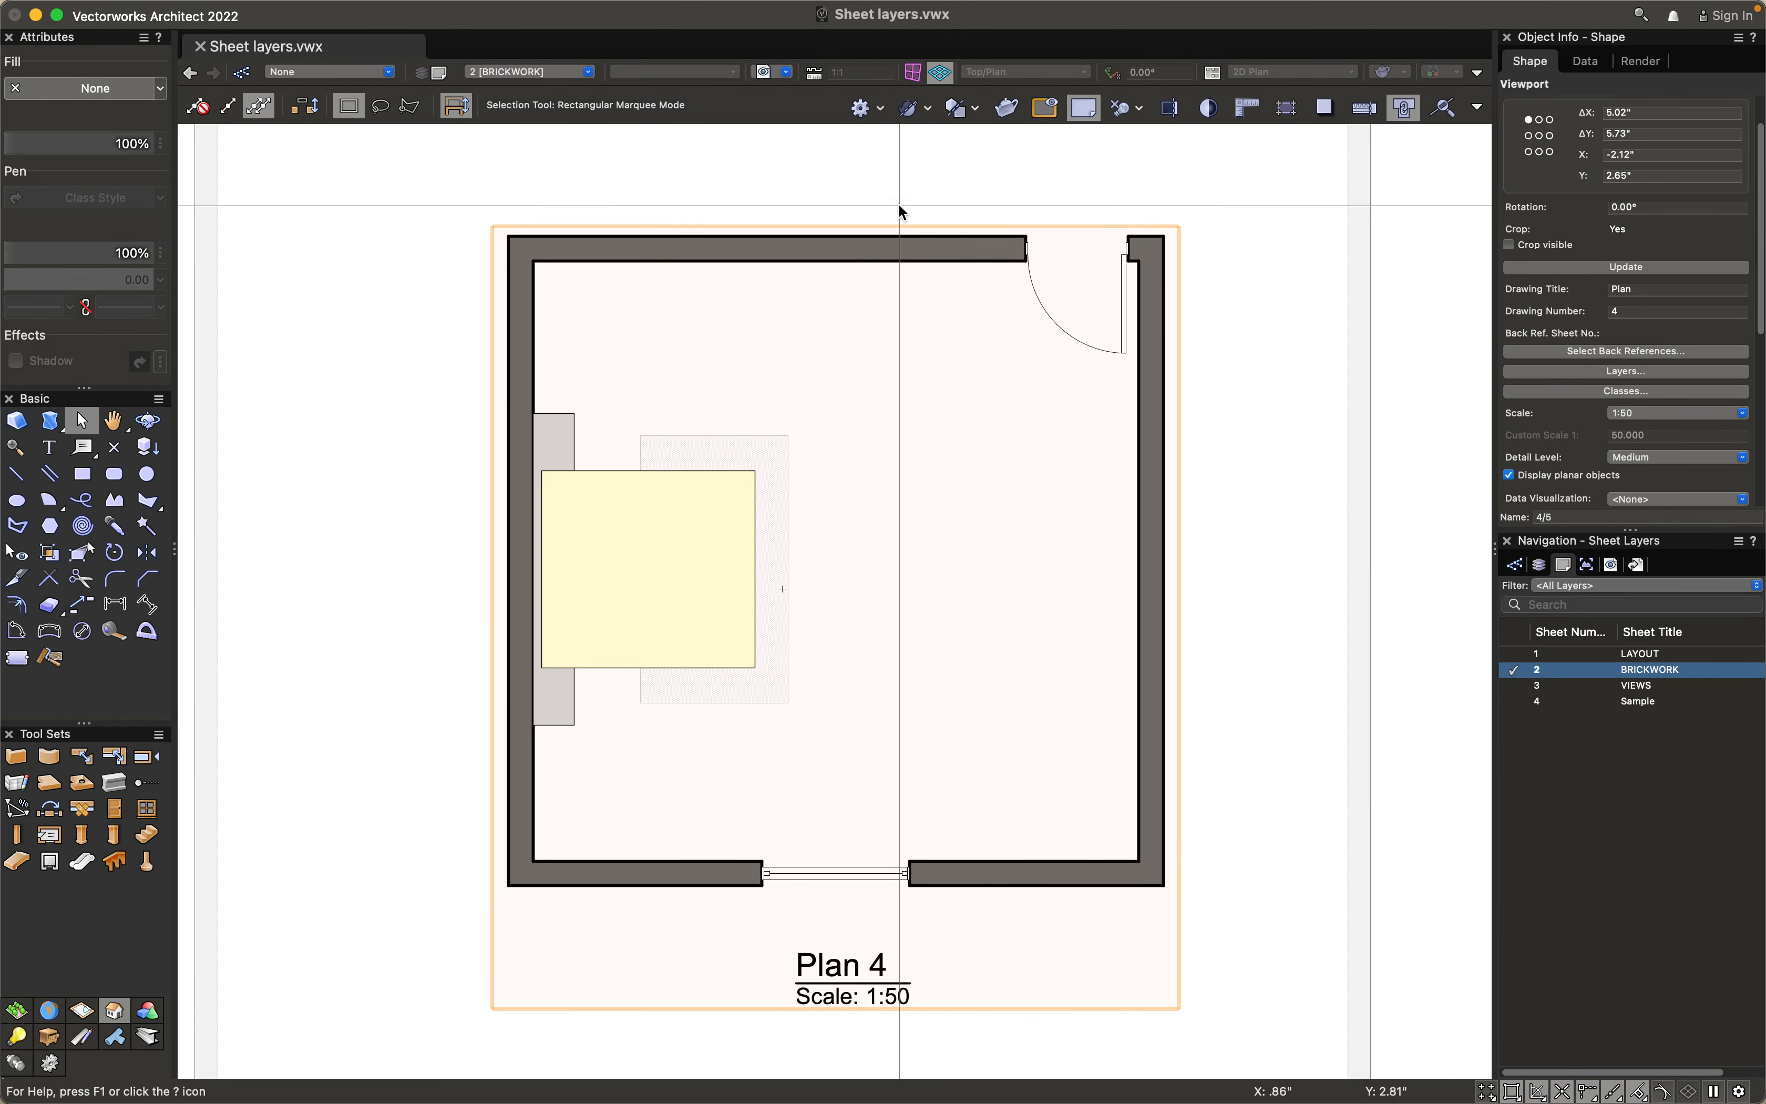
click(1603, 393)
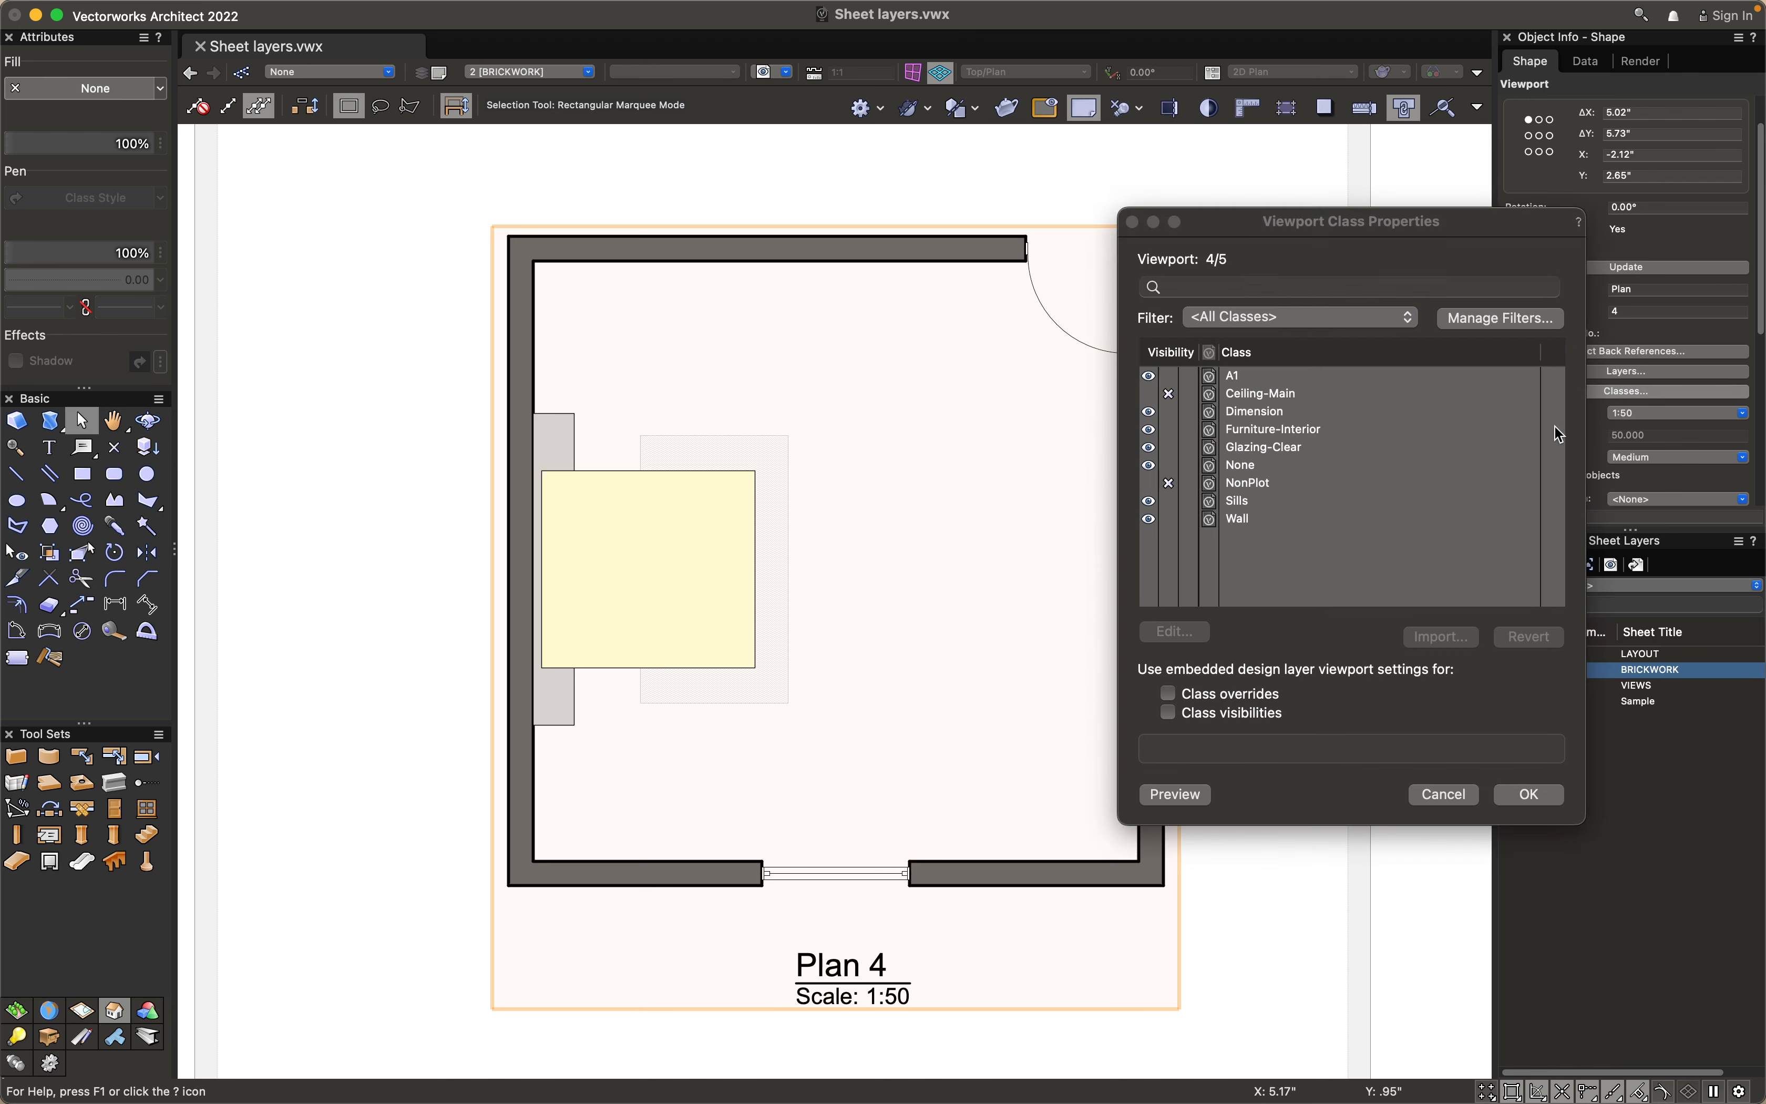
drag(1249, 234, 780, 257)
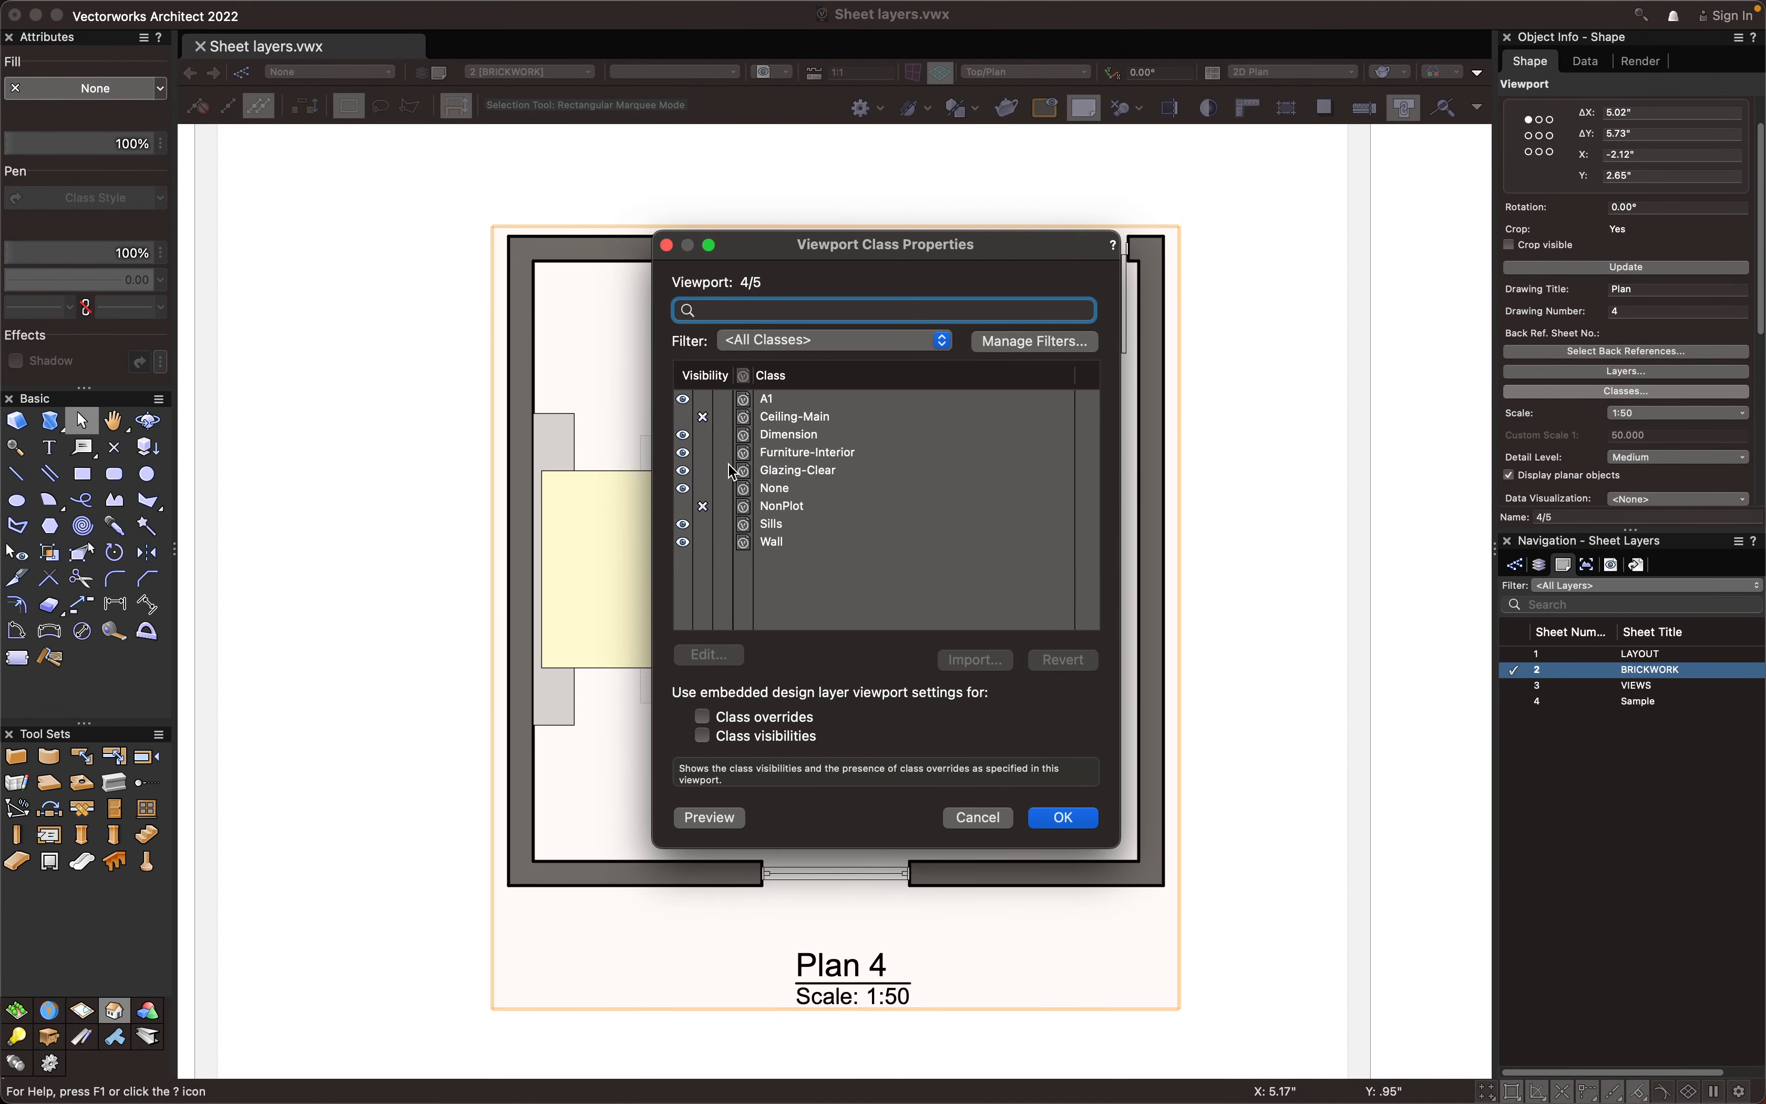
double_click(742, 543)
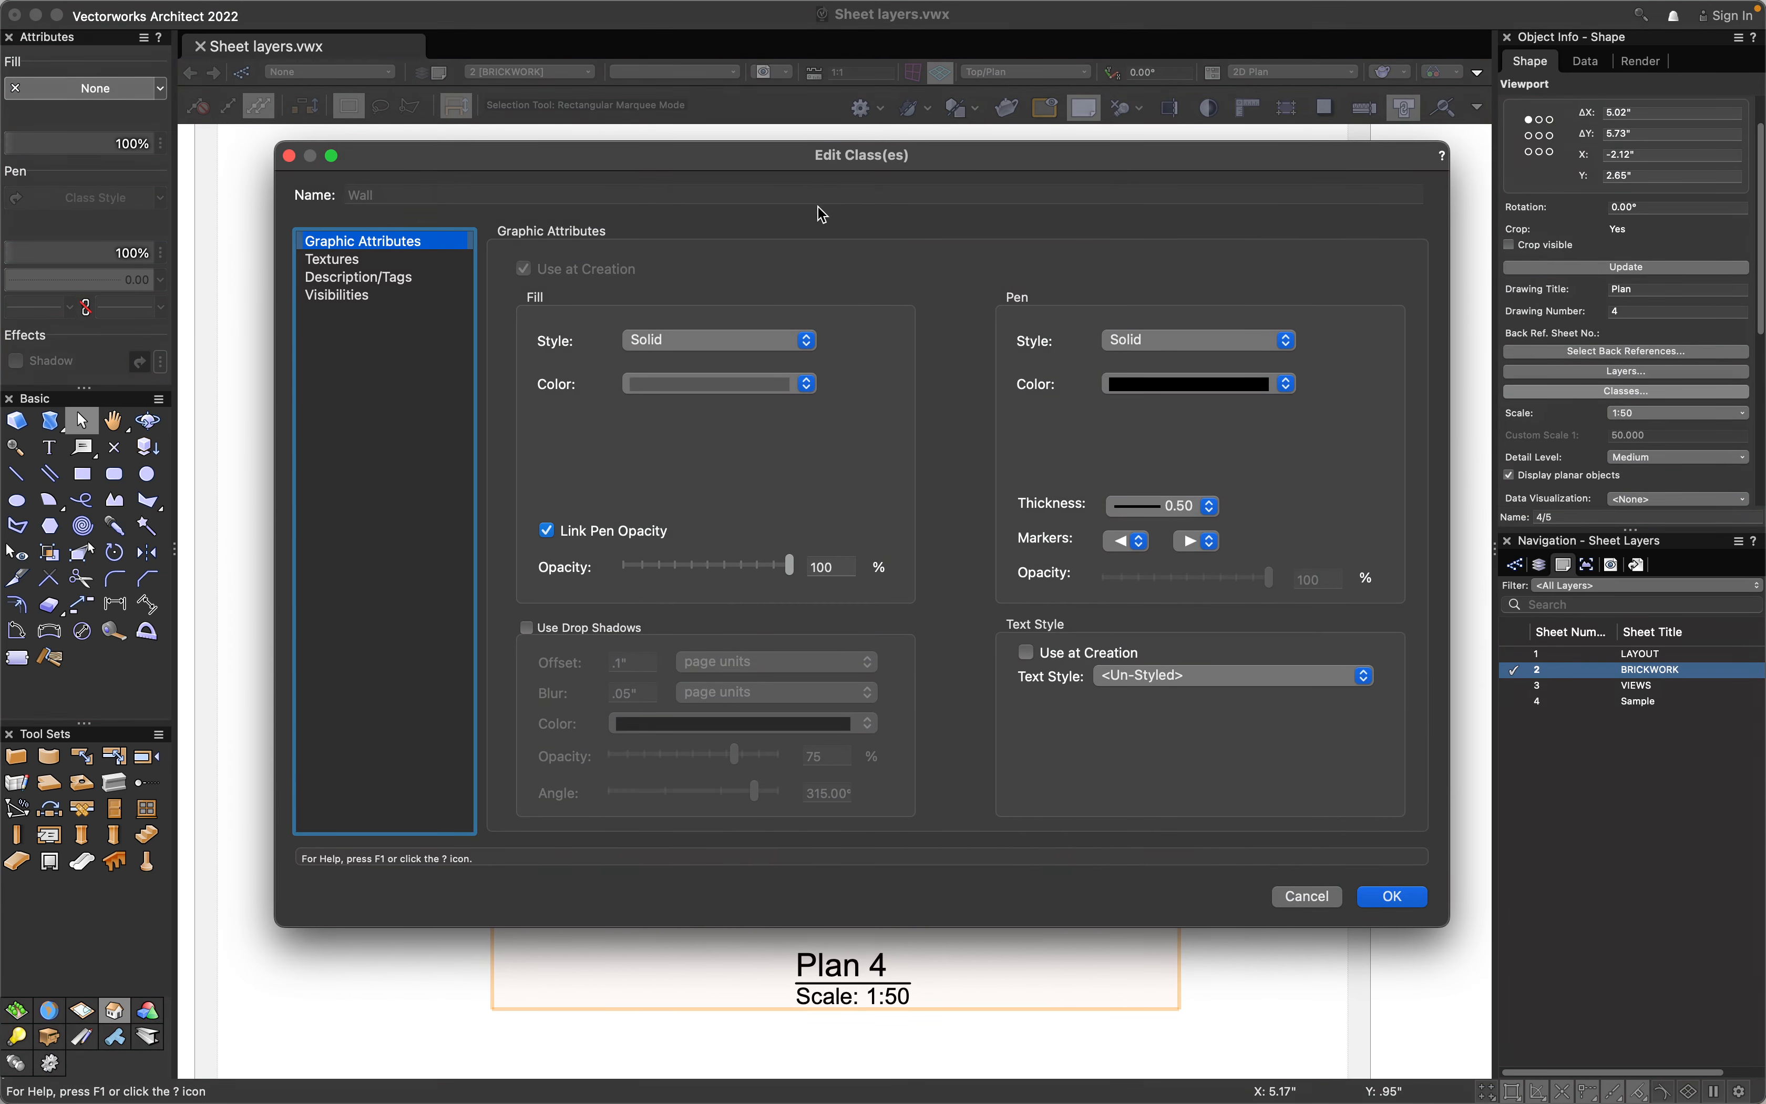
click(1307, 897)
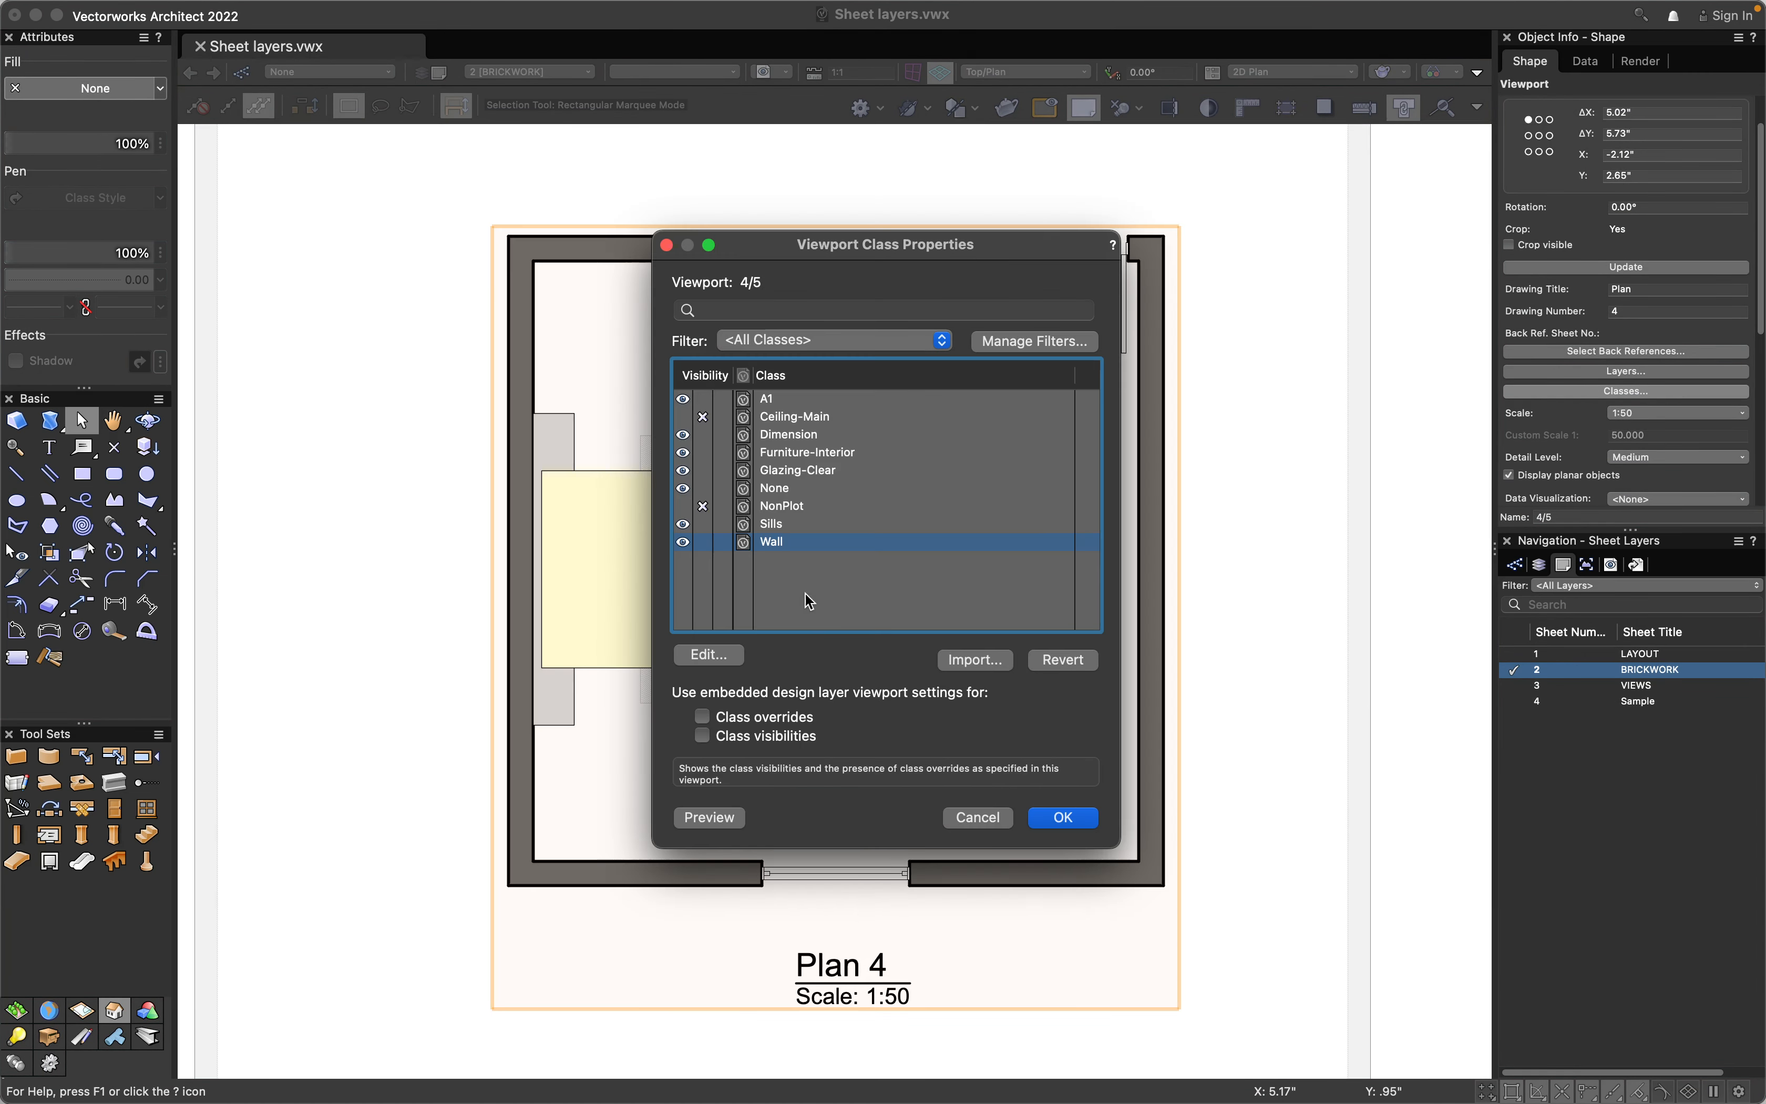
double_click(742, 543)
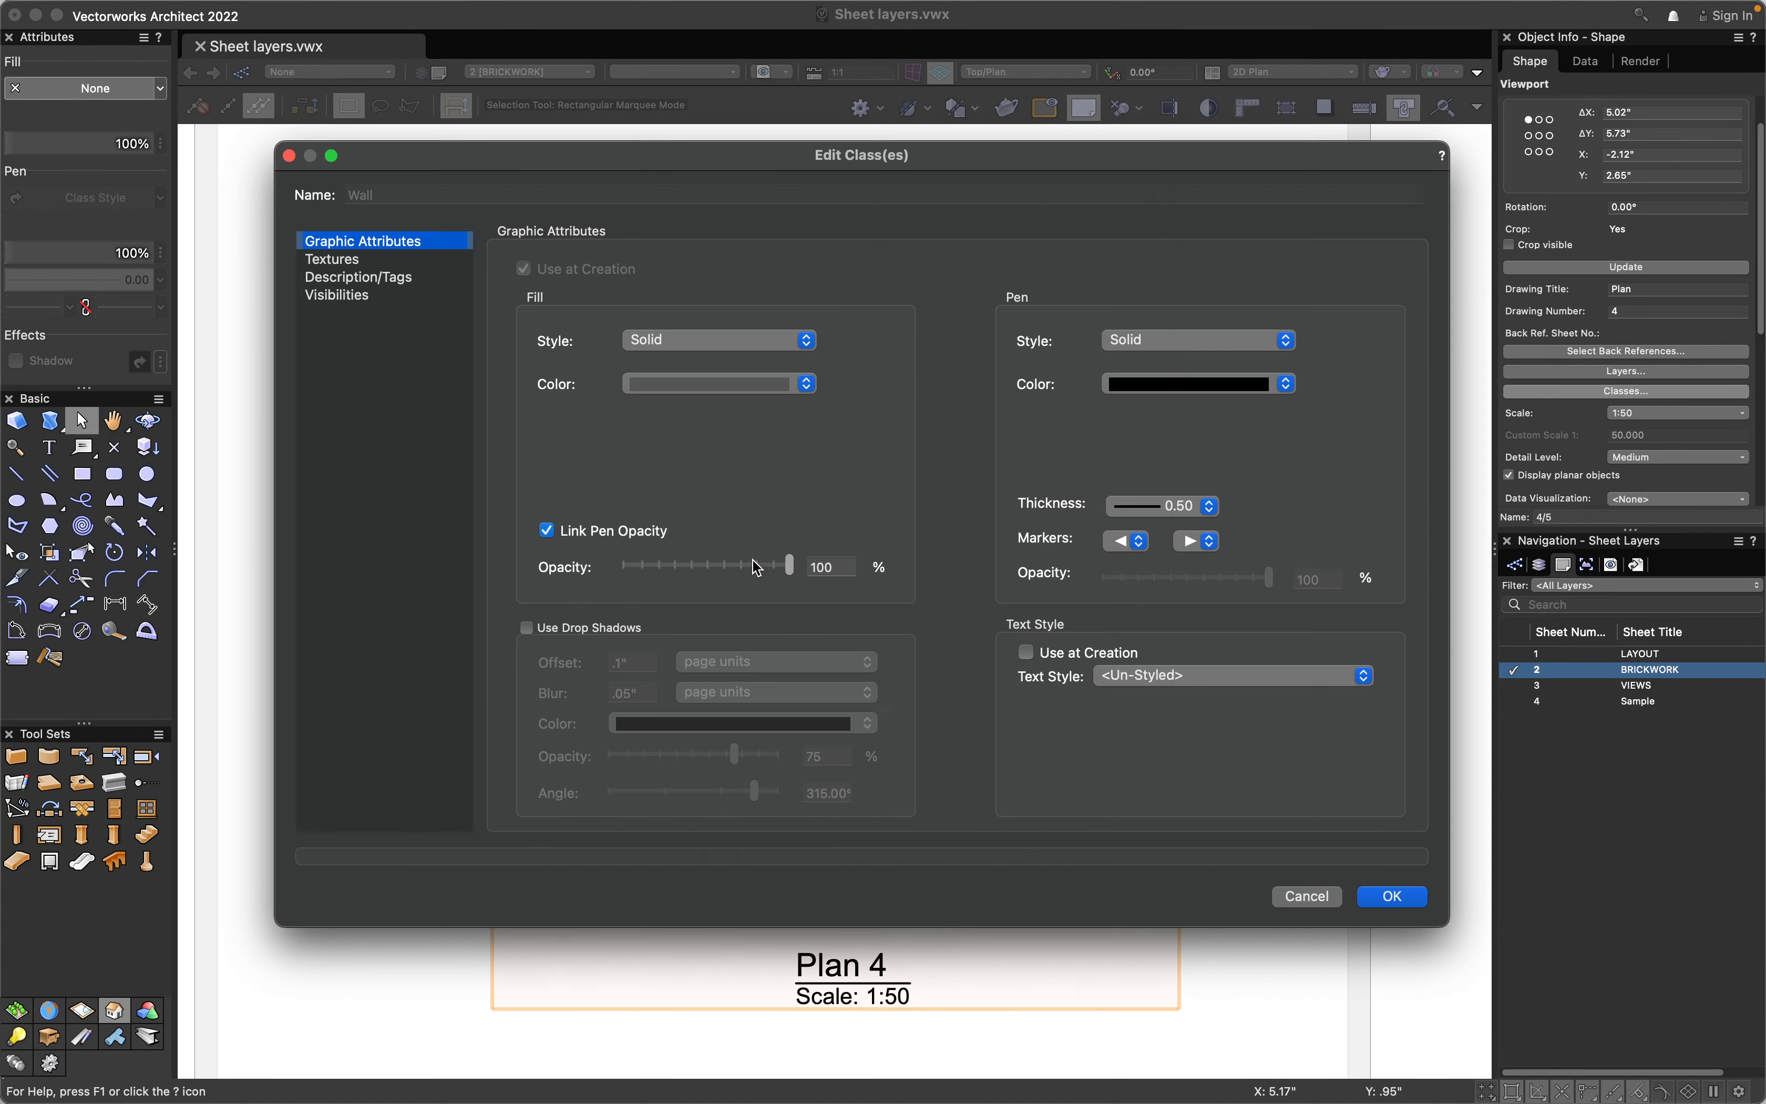
Try a hatch fill for the Wall class and browse the hatch libraries for a paving pattern
click(705, 346)
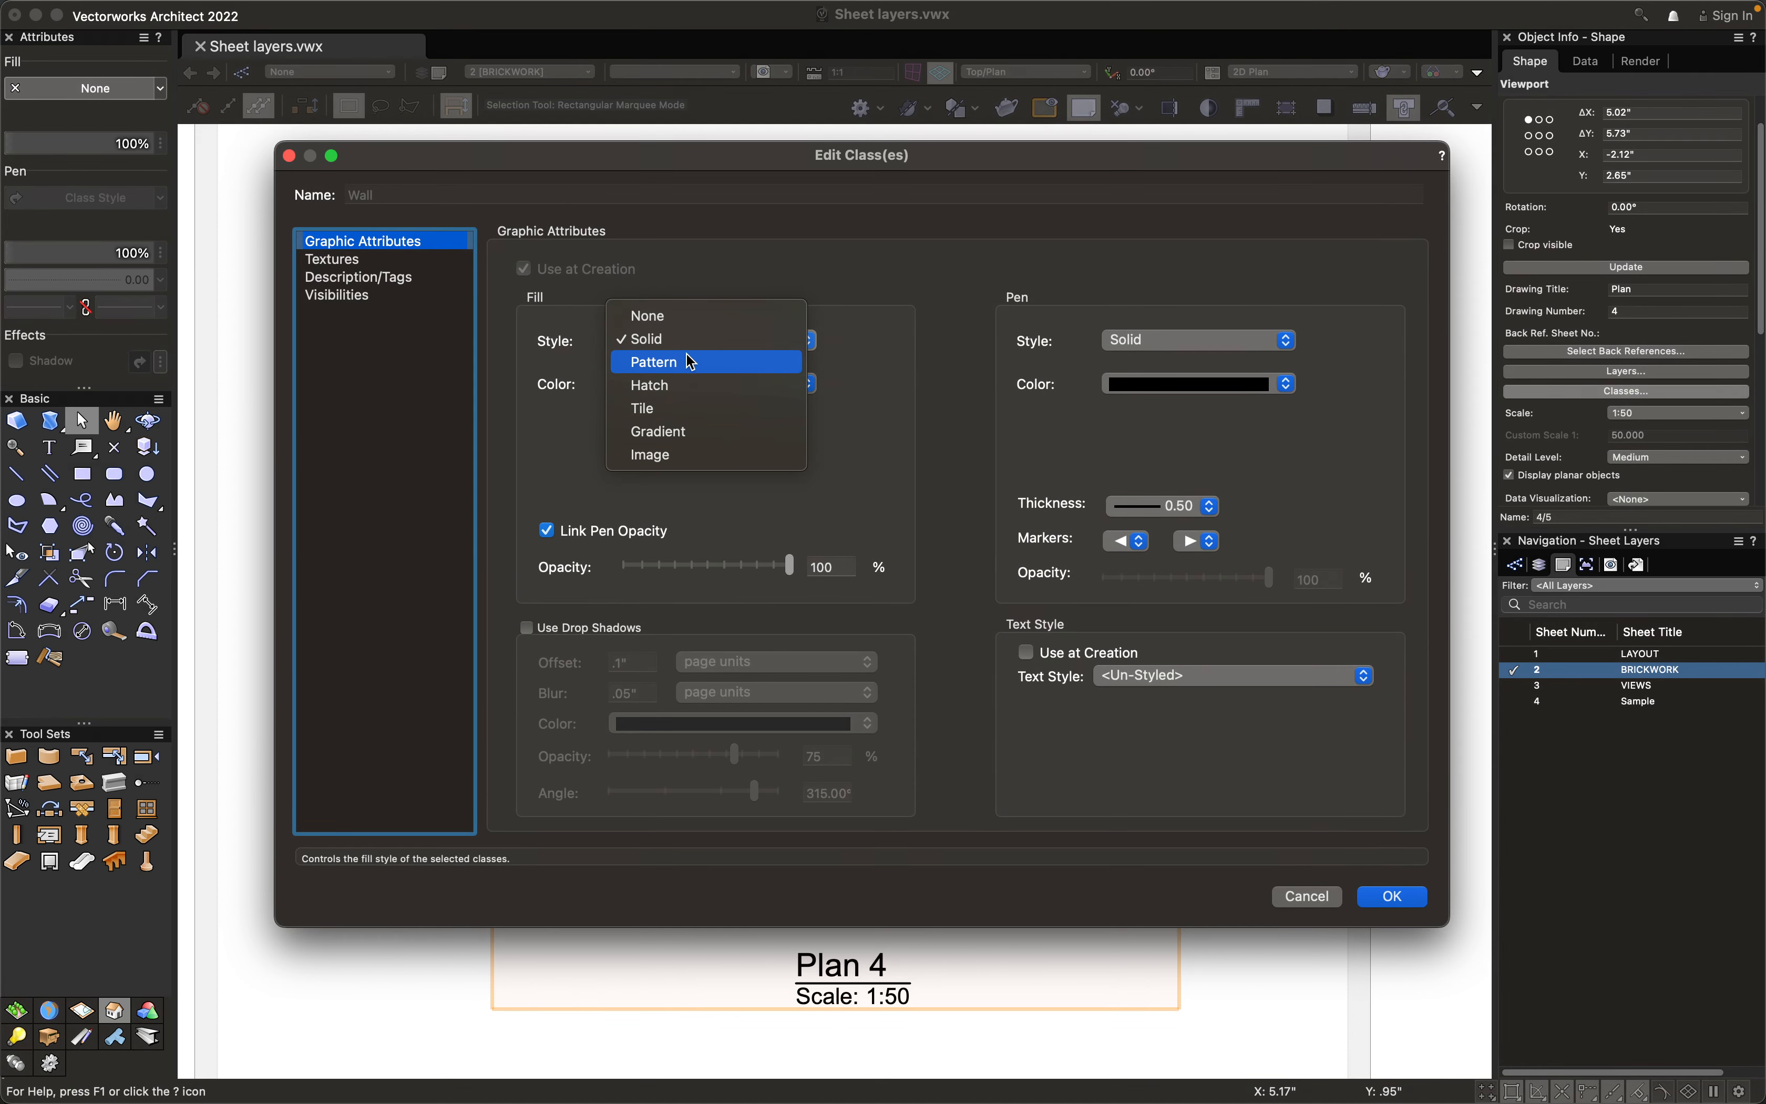
click(678, 383)
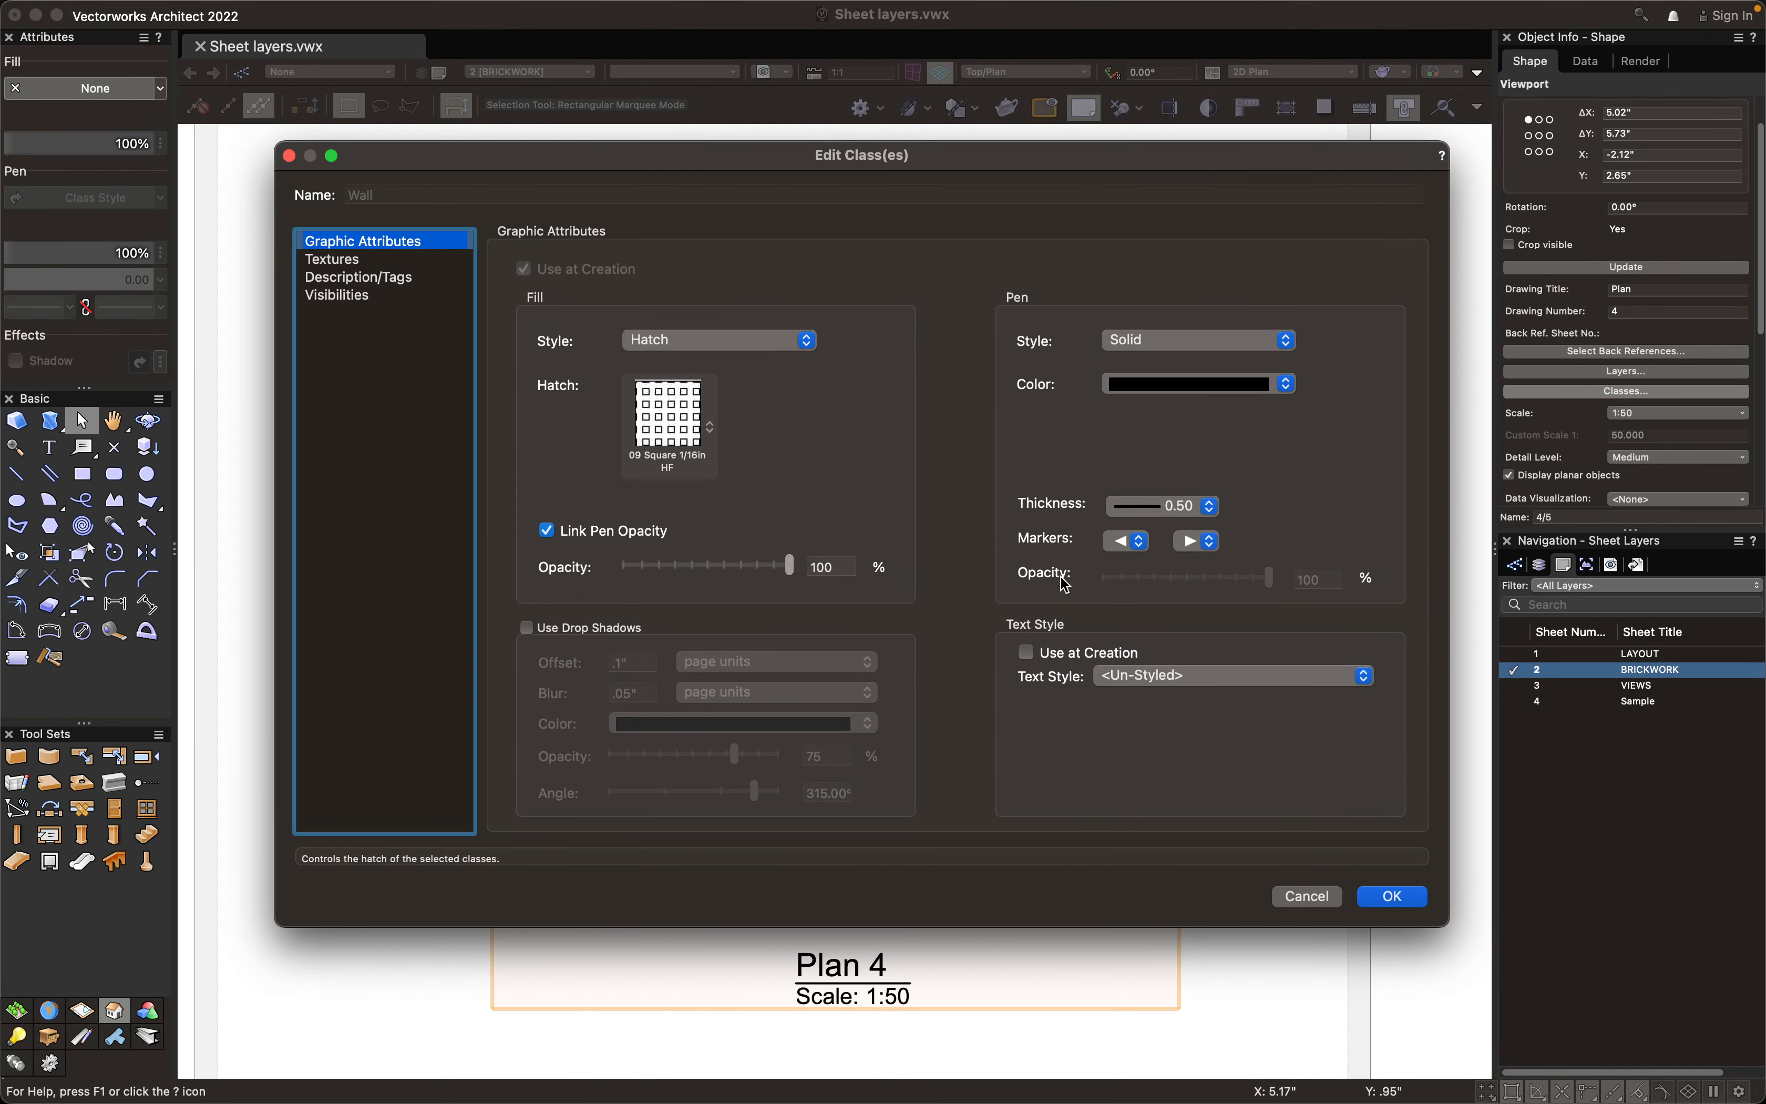
scroll(1080, 693, down, 15)
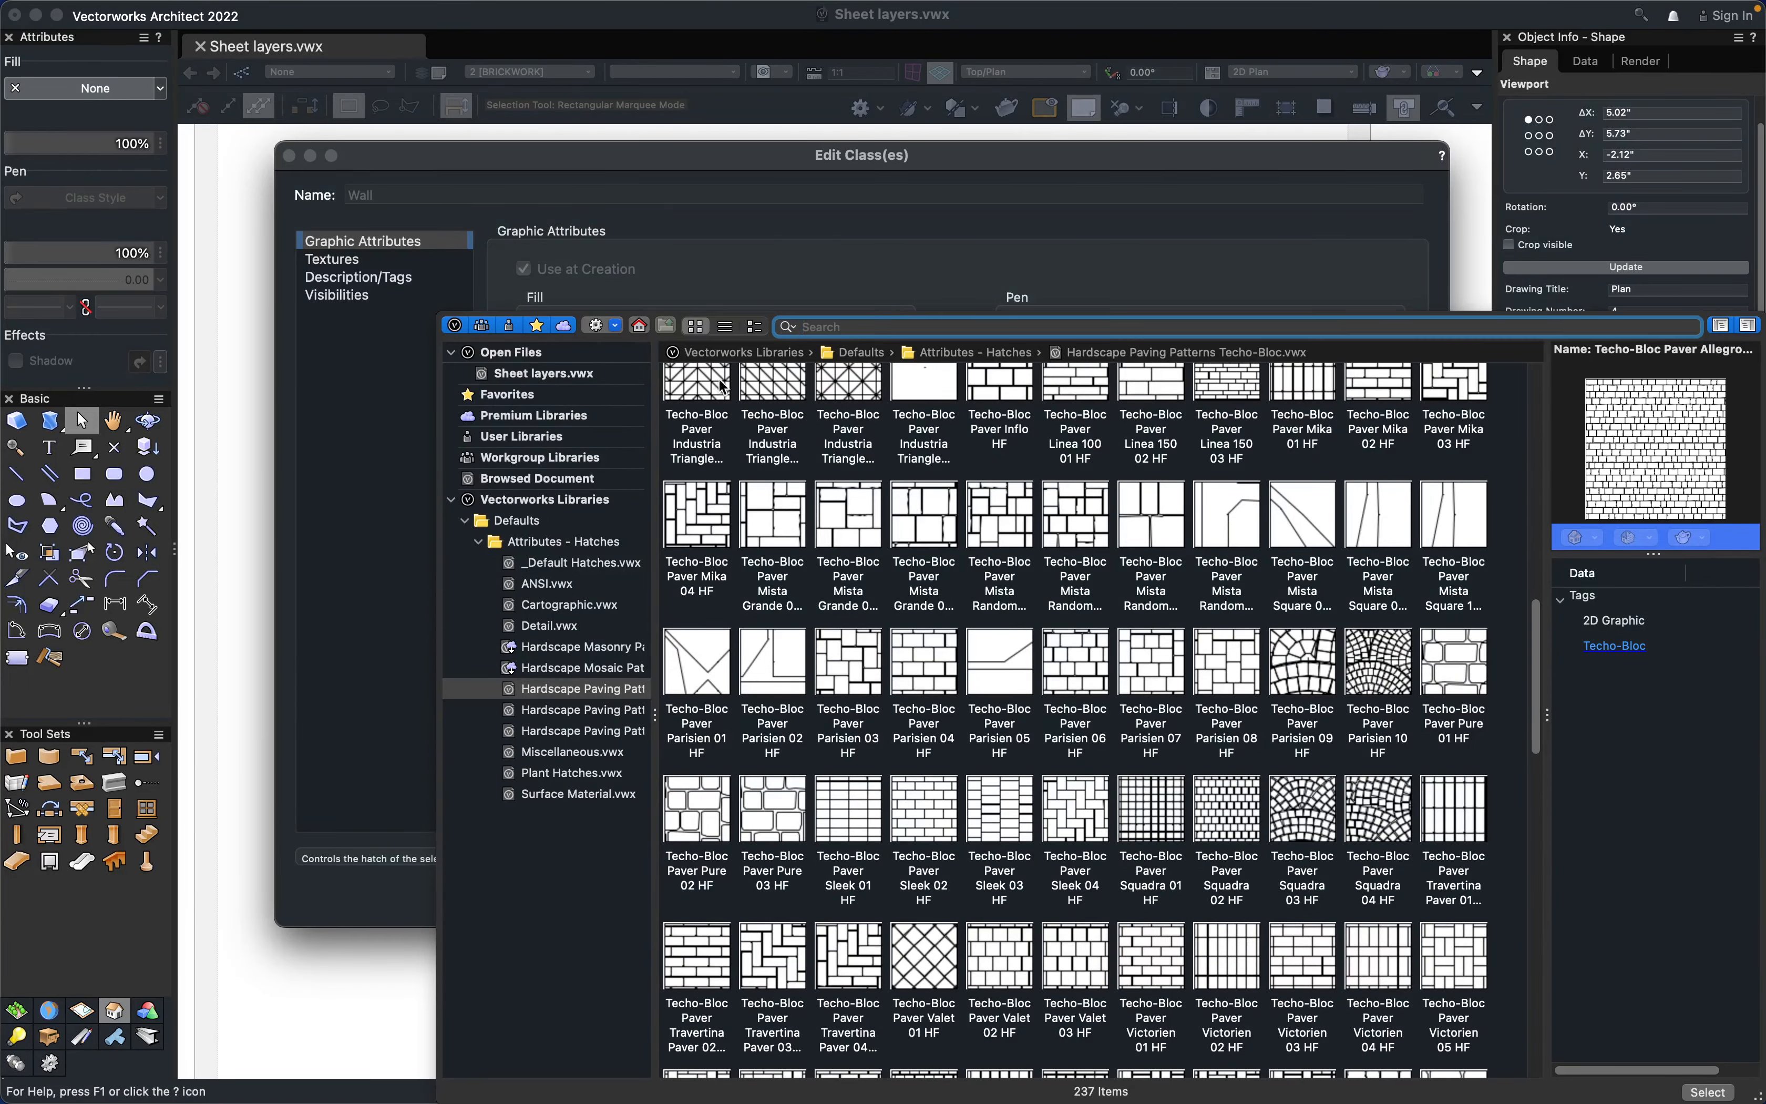
key(Escape)
Give the Wall class a Pattern fill with vertical stripes and a white background colour
click(723, 340)
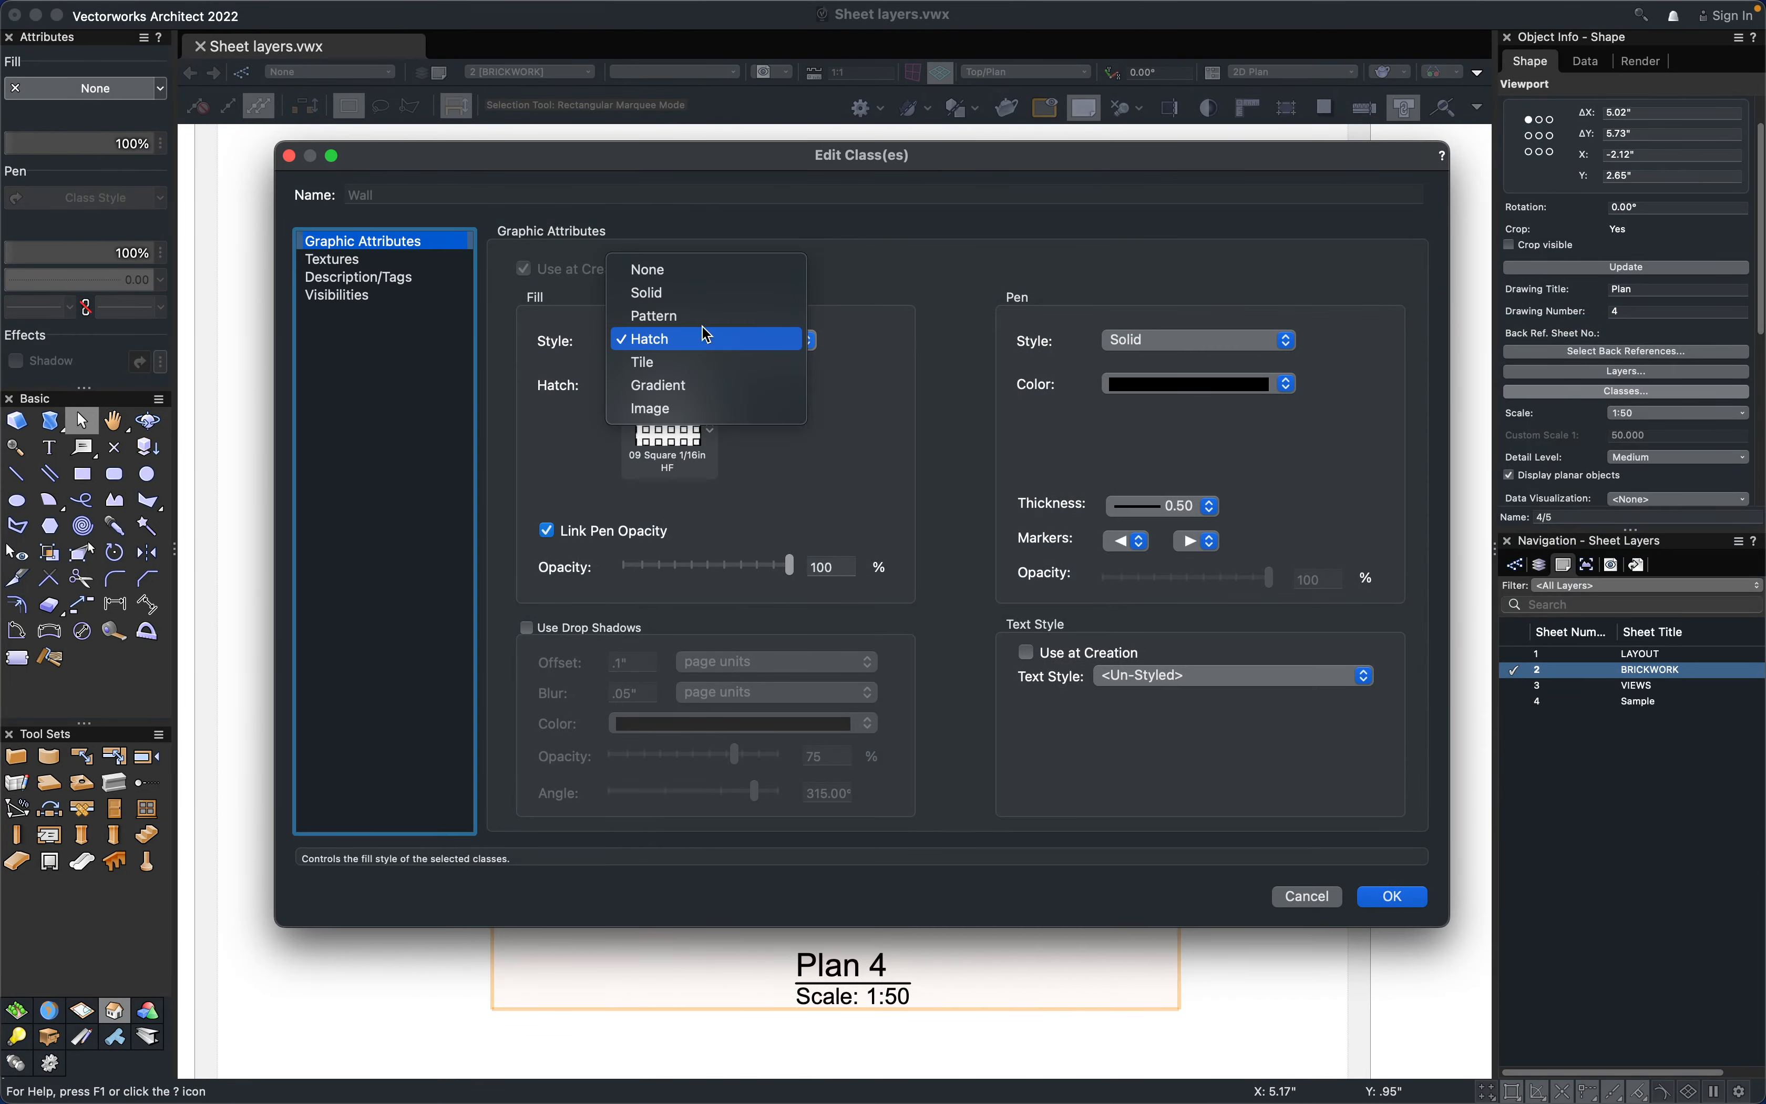
click(699, 321)
click(687, 381)
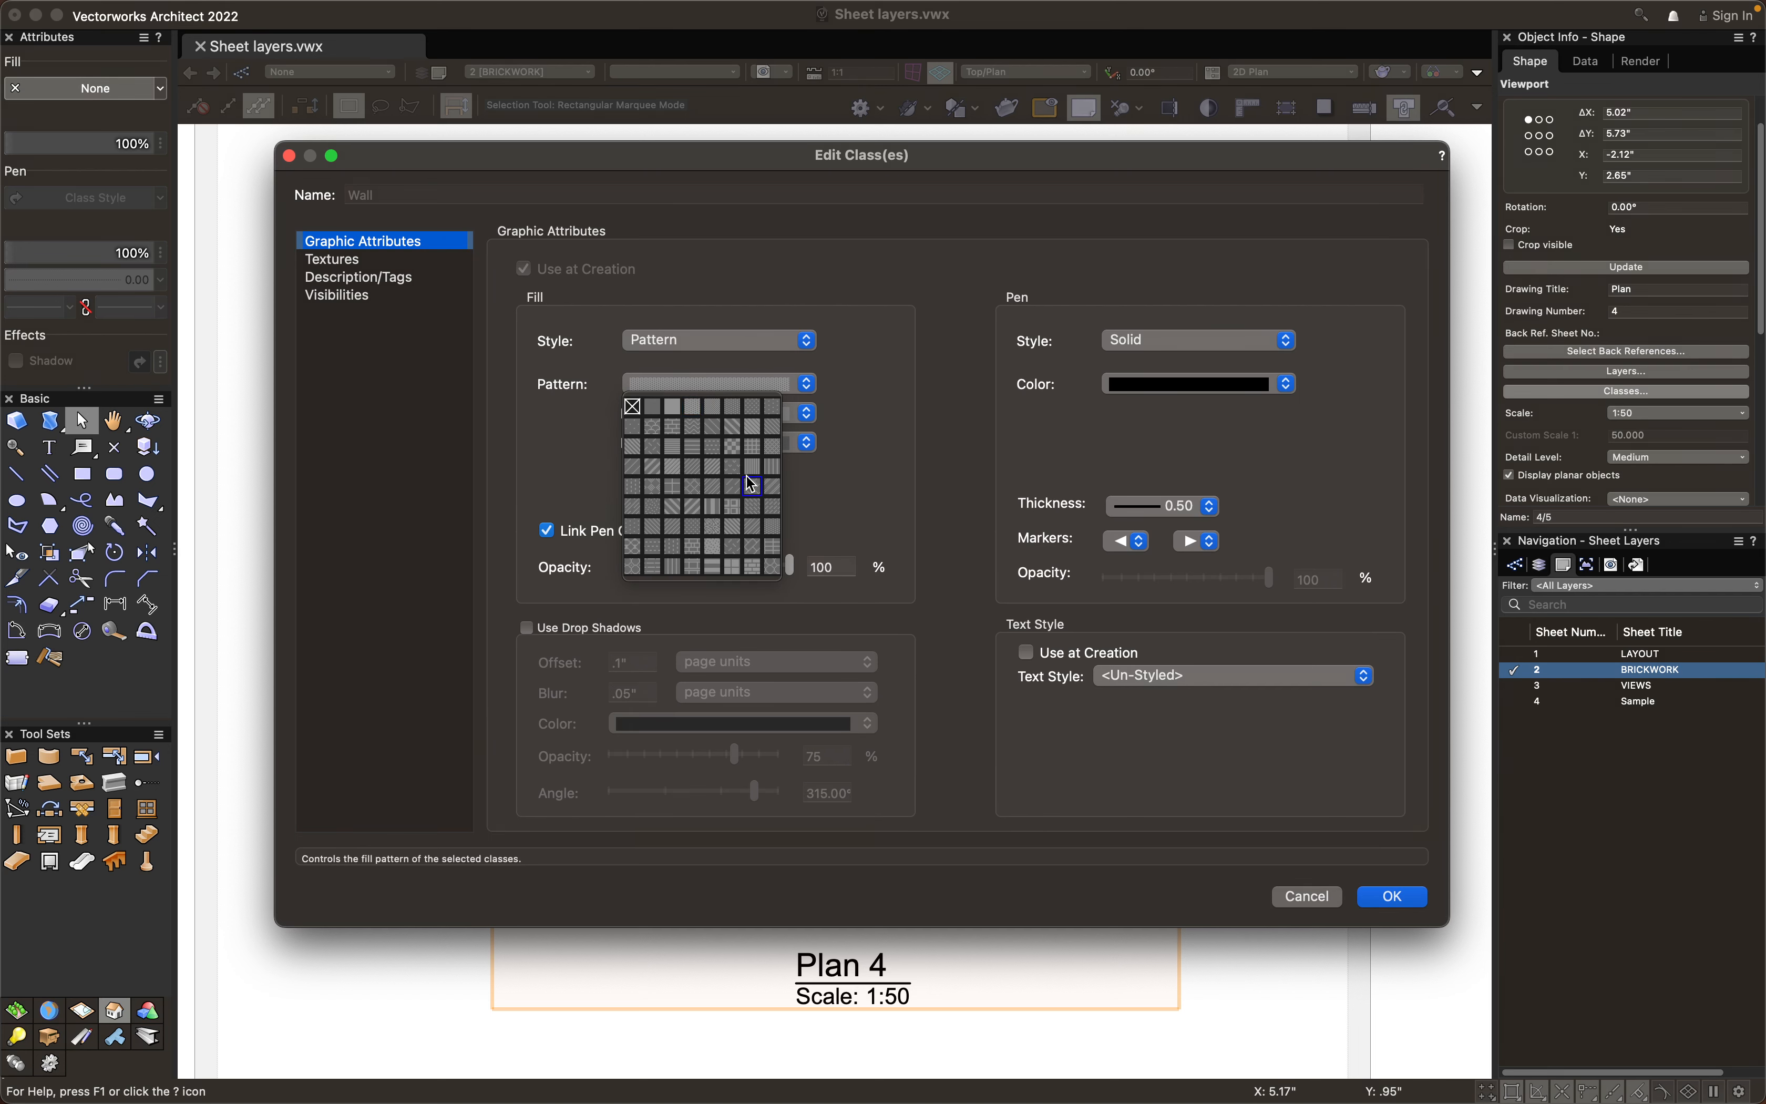
click(825, 400)
click(733, 442)
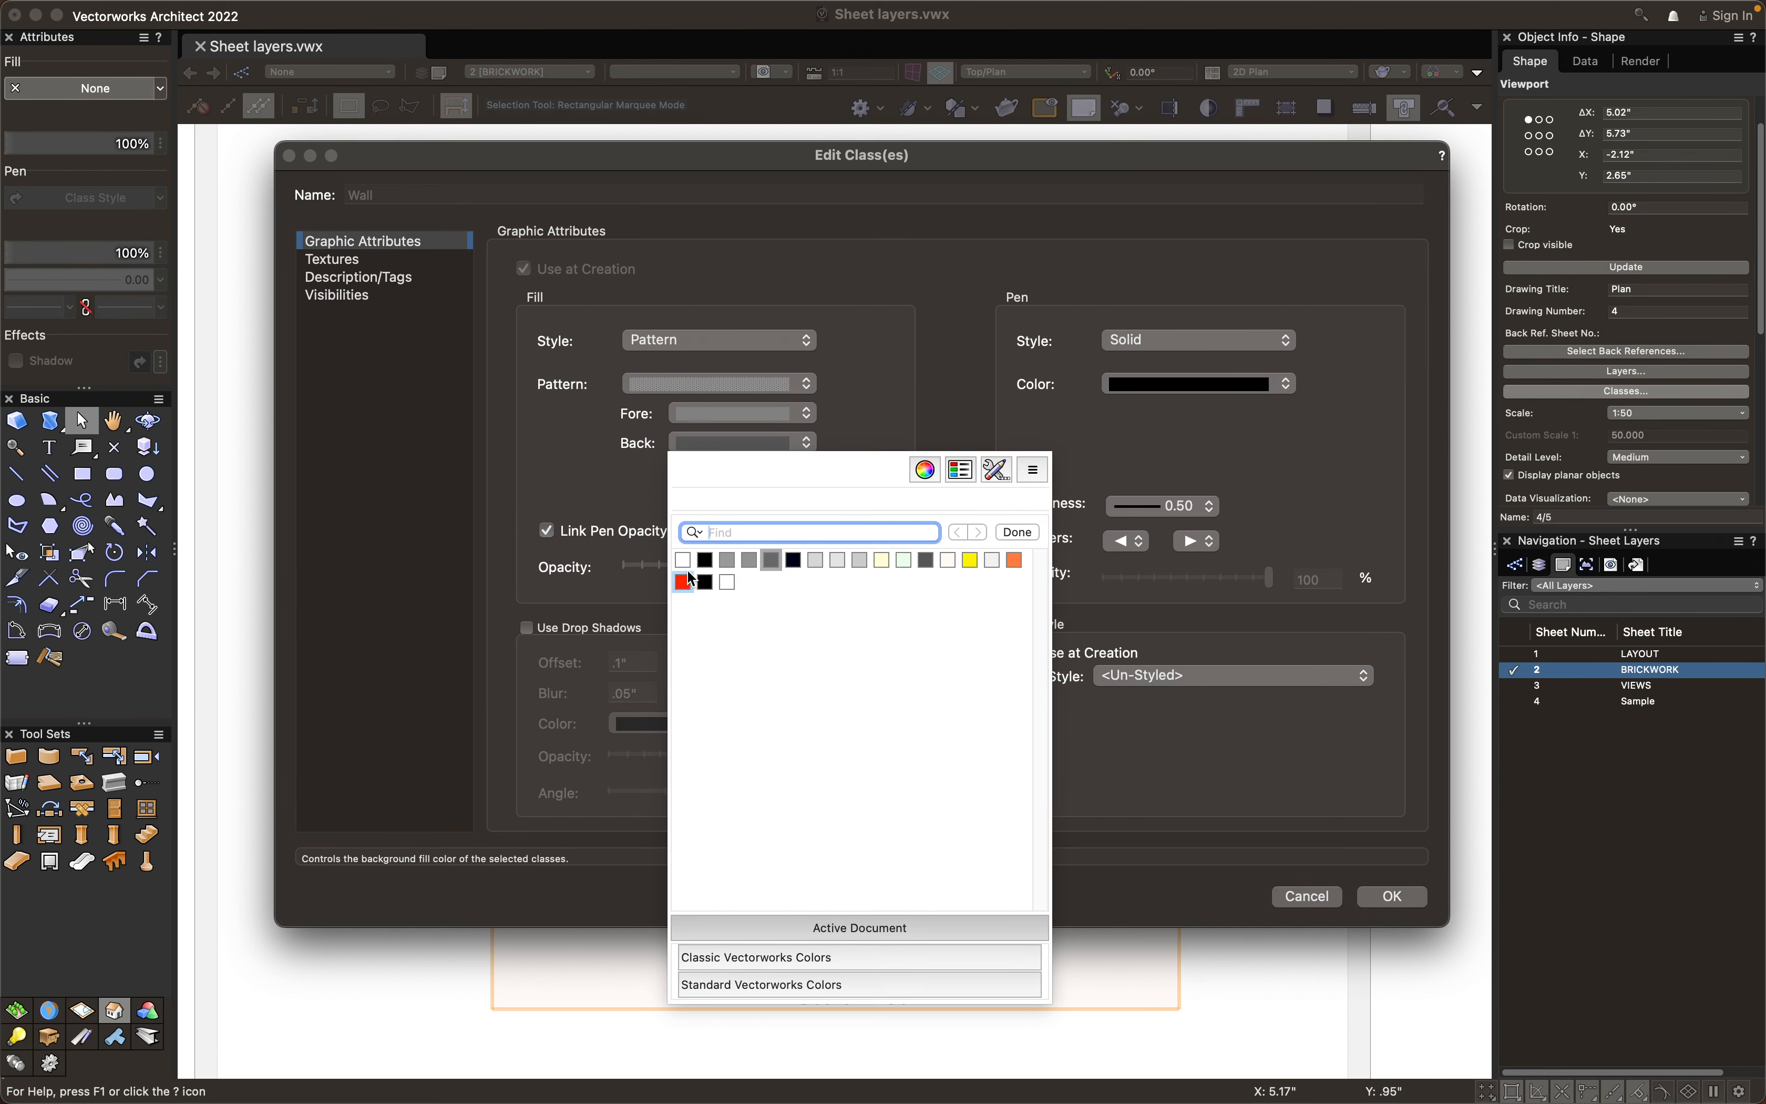
click(684, 560)
click(729, 383)
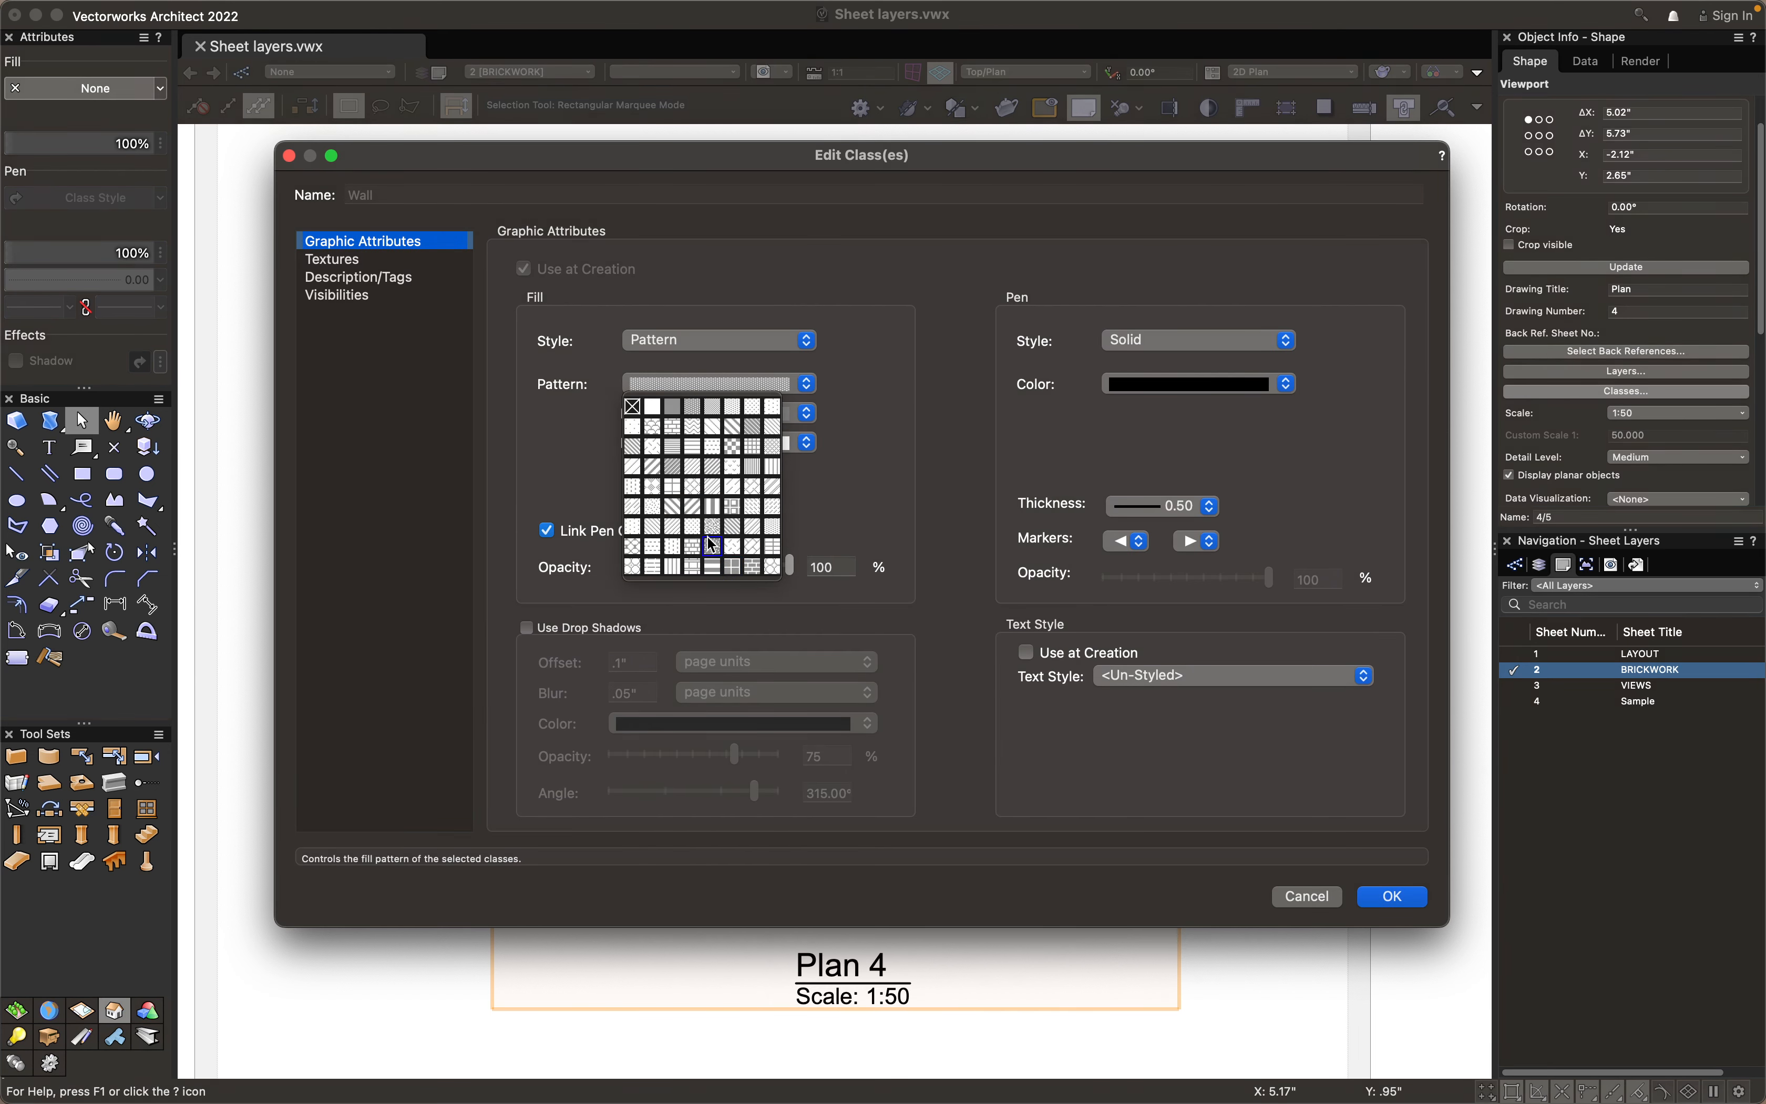
click(713, 491)
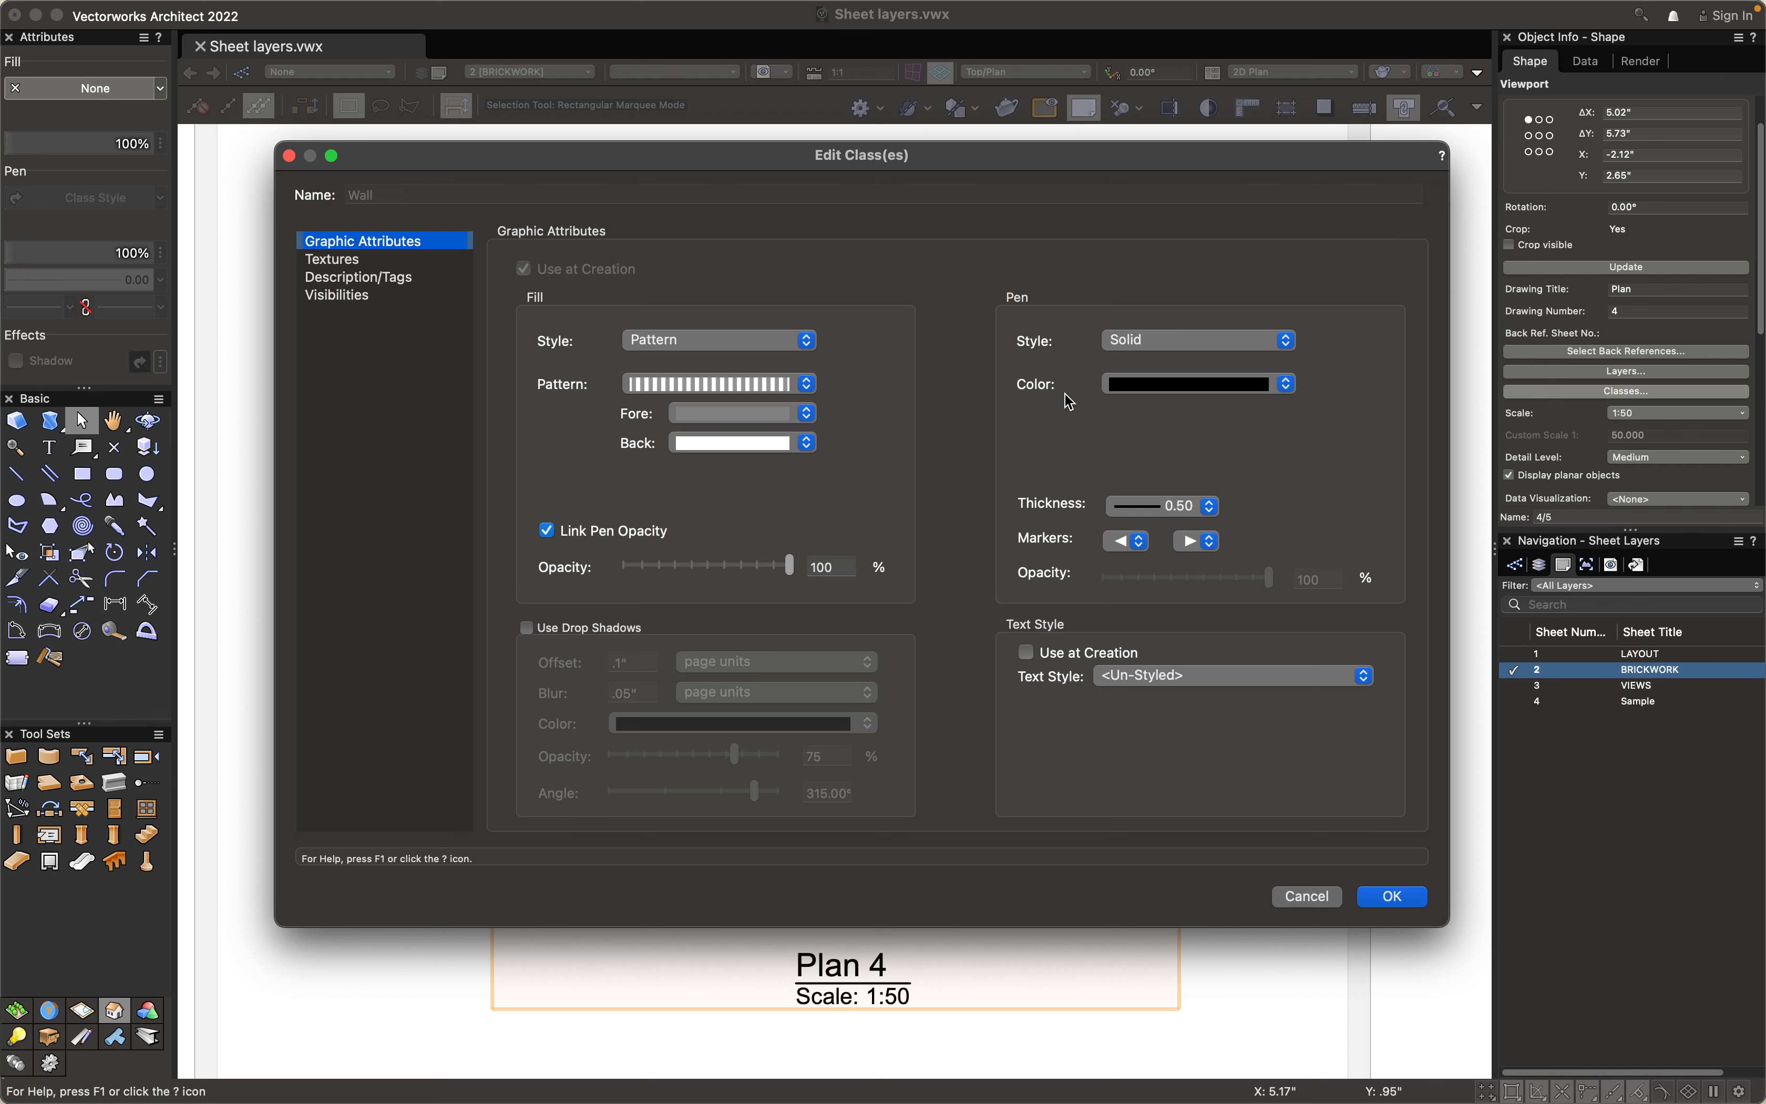
click(774, 381)
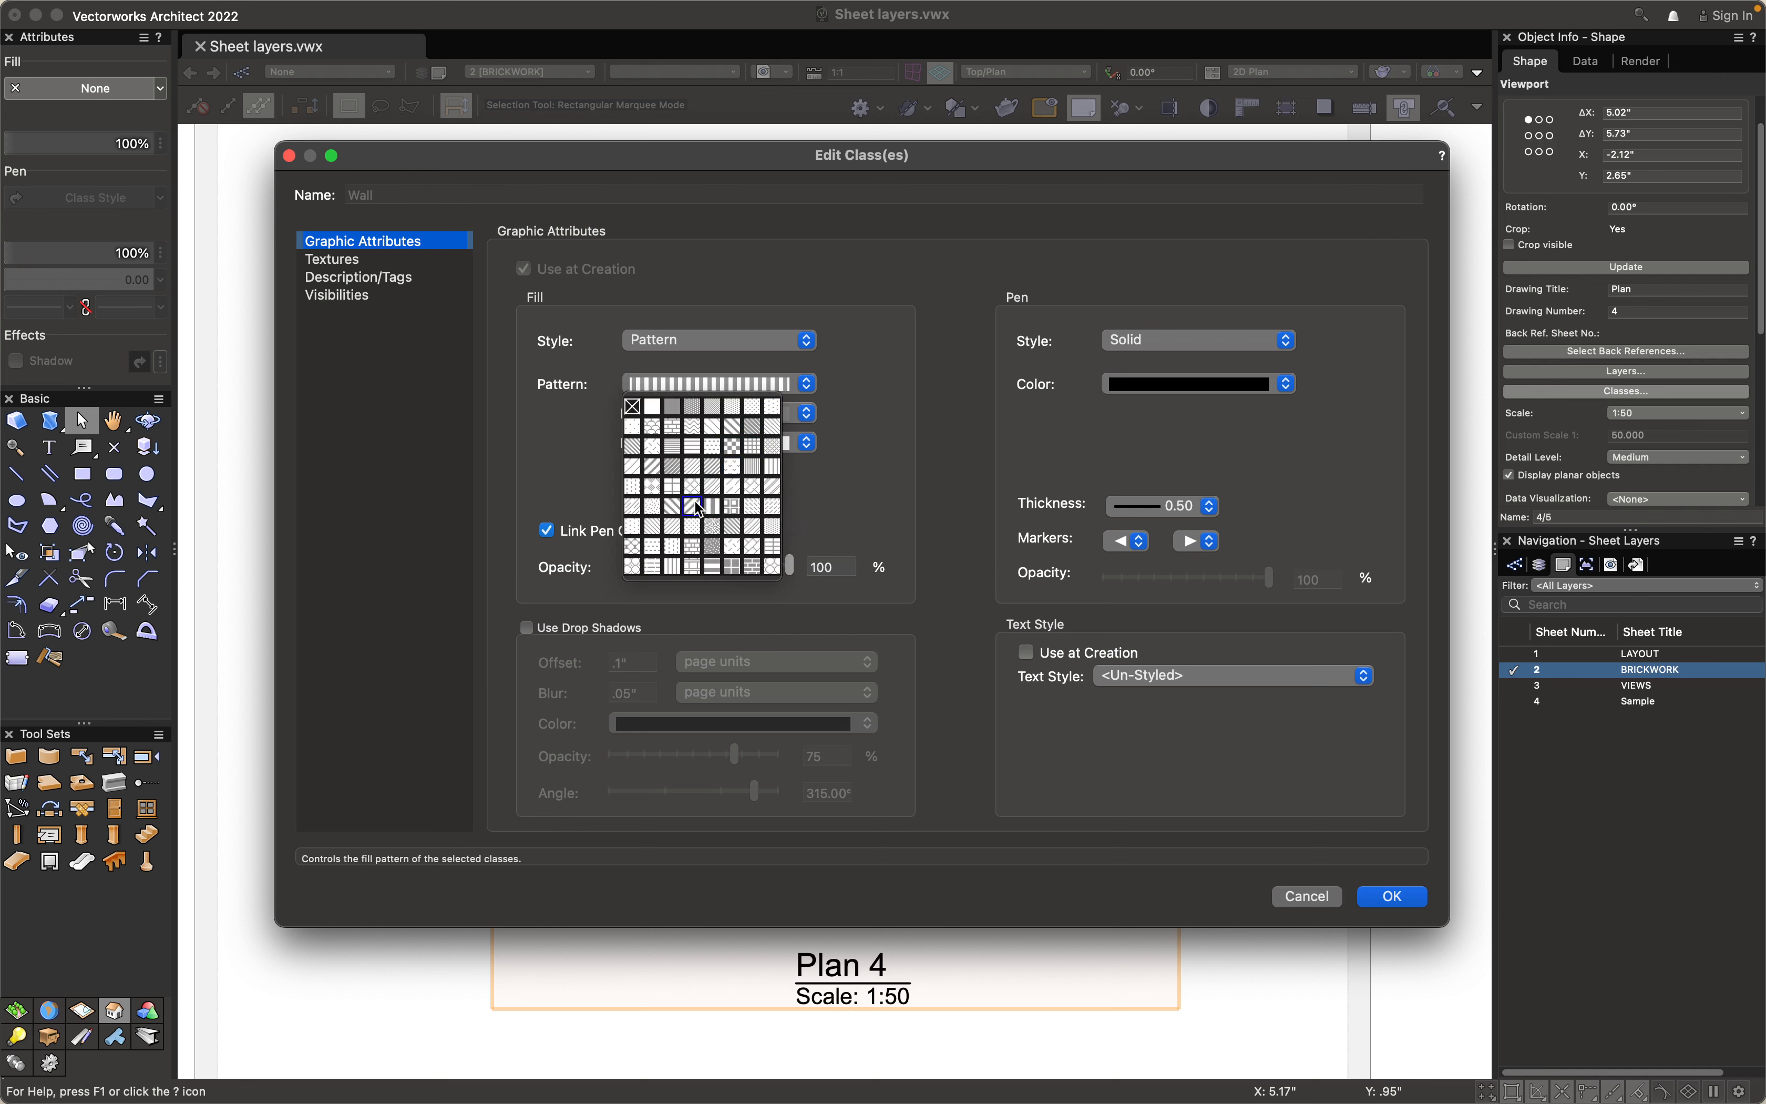
click(695, 509)
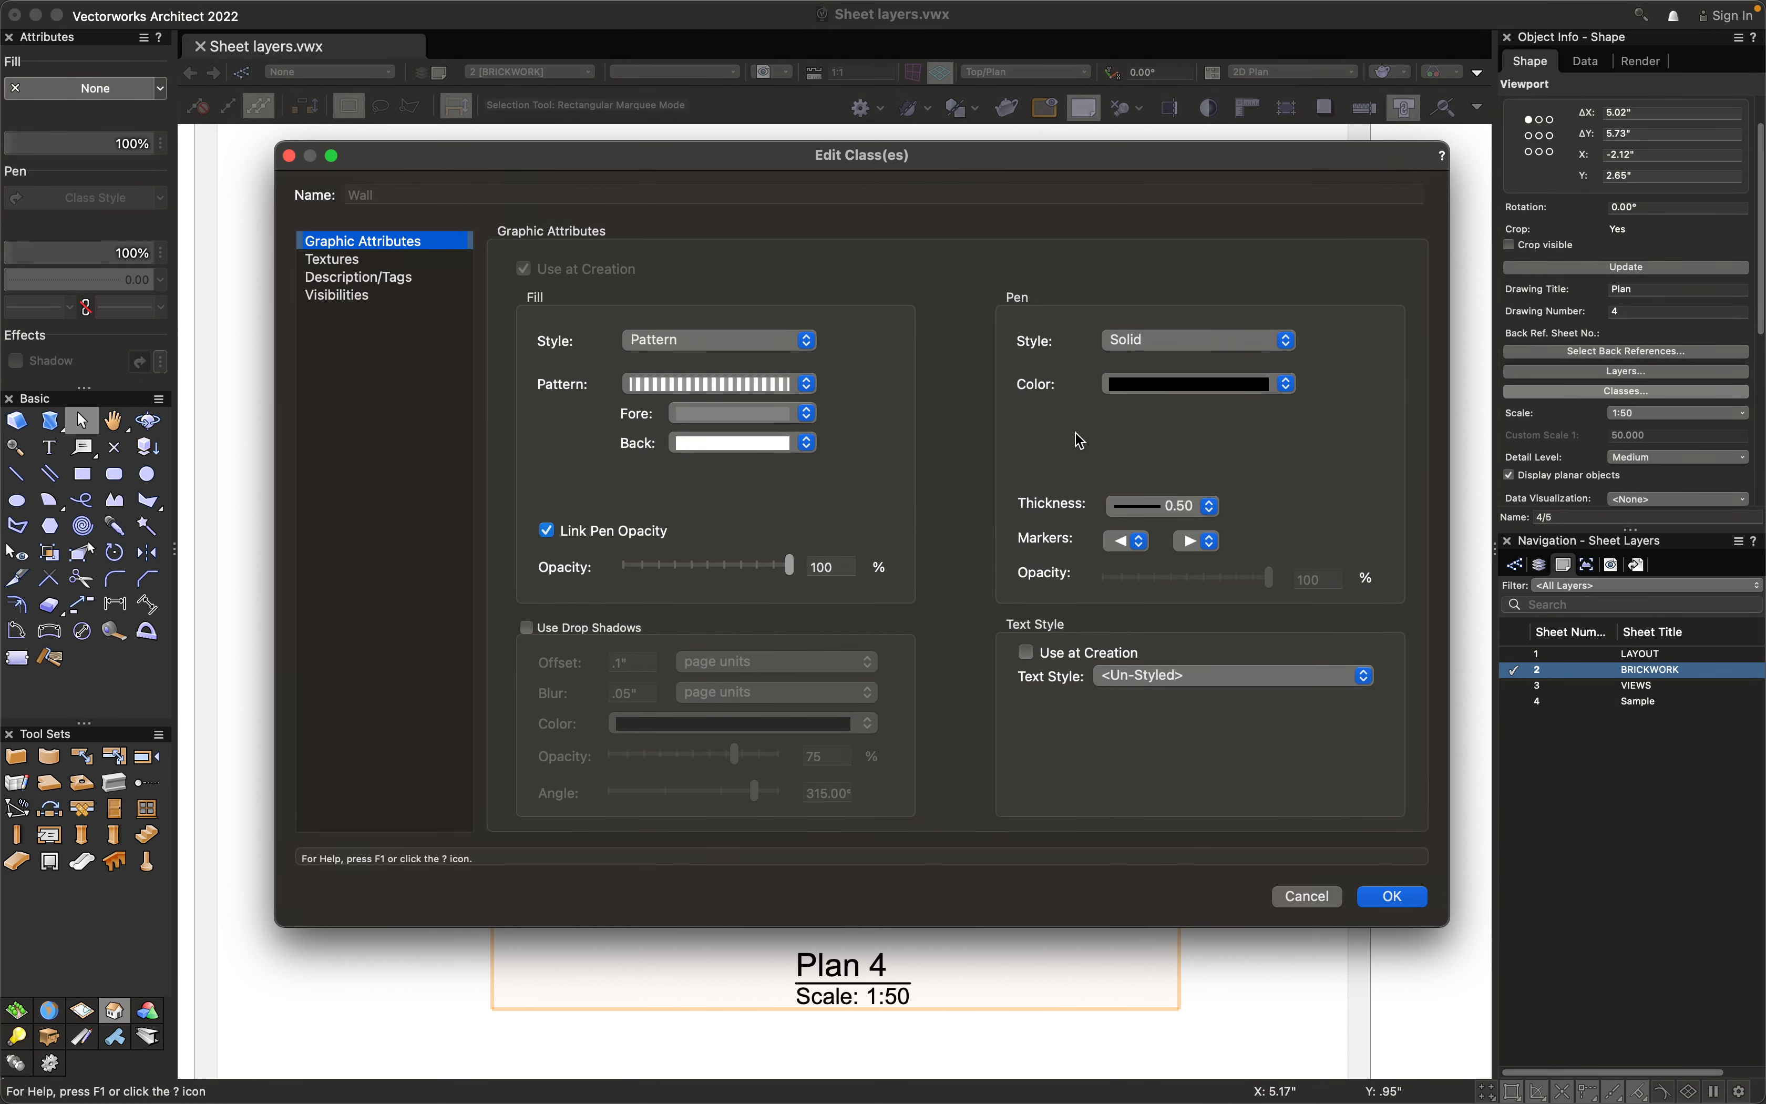
Set the Wall class's pen thickness to 0.18 and apply the class overrides to the viewport
click(1143, 507)
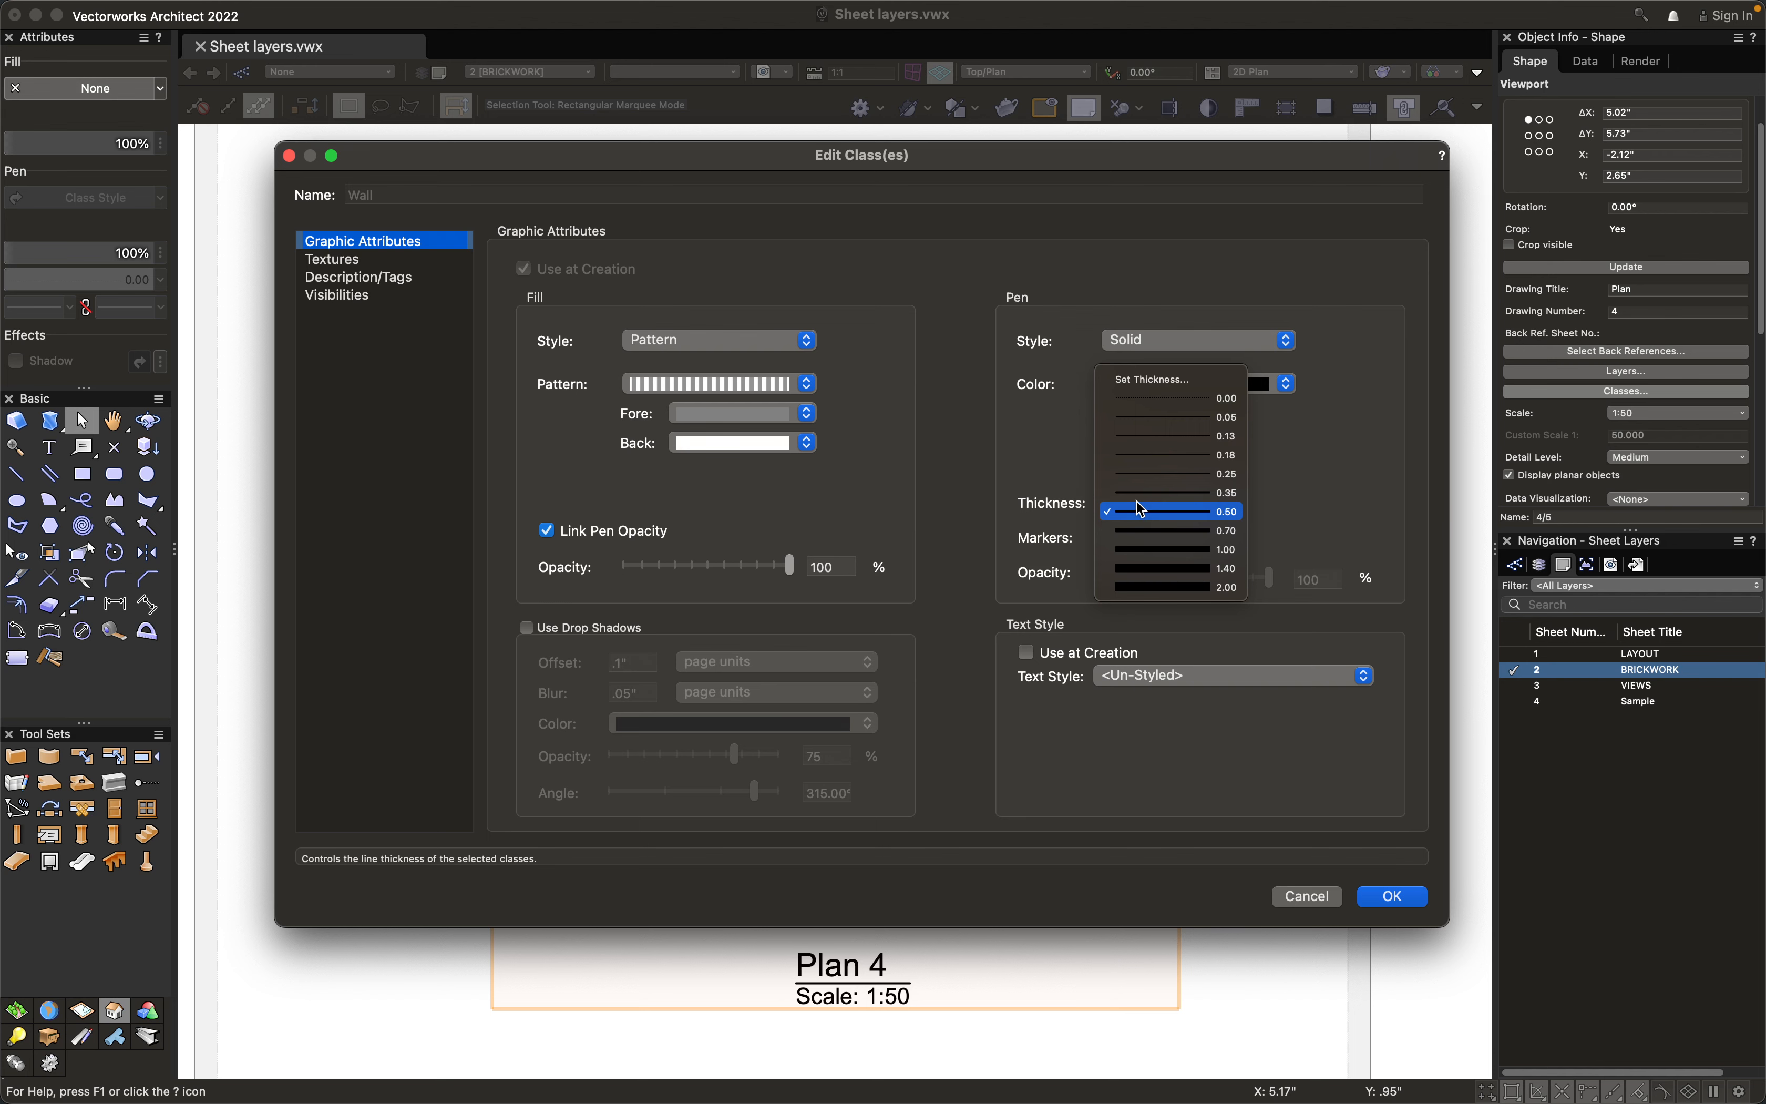
click(1142, 456)
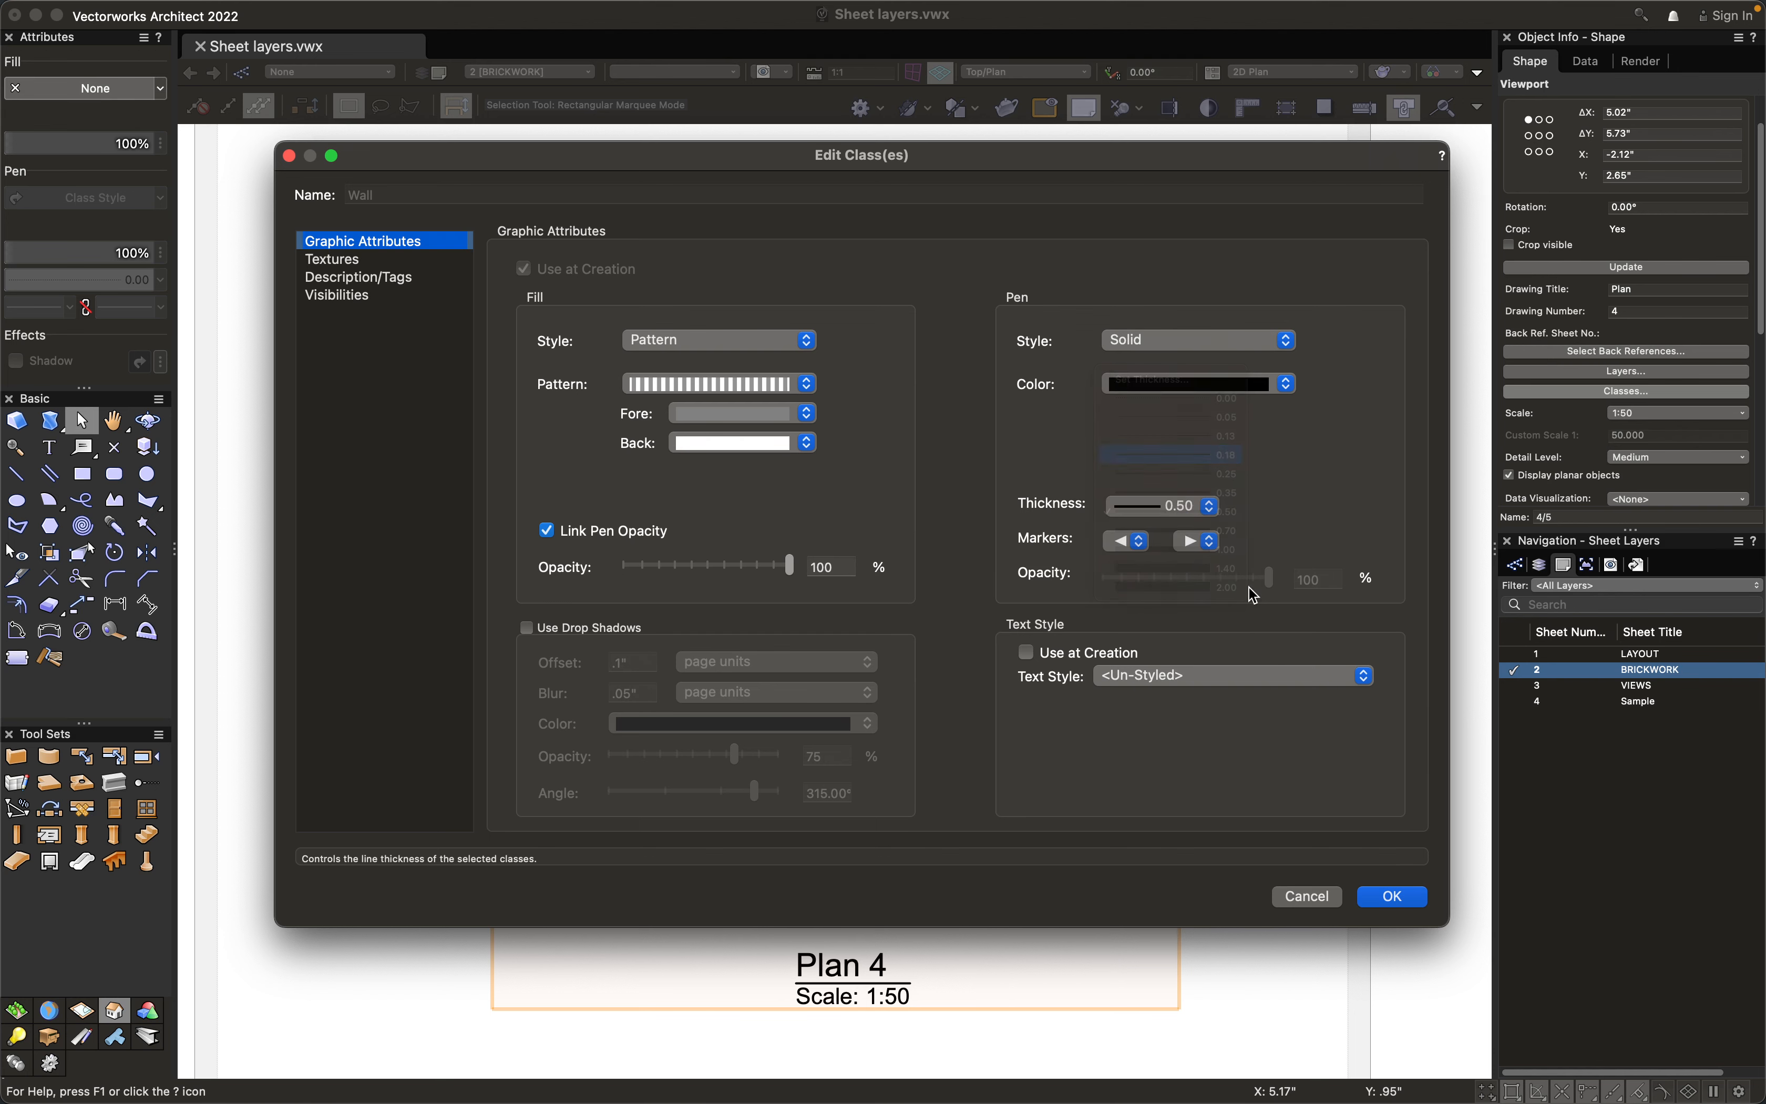
click(1393, 896)
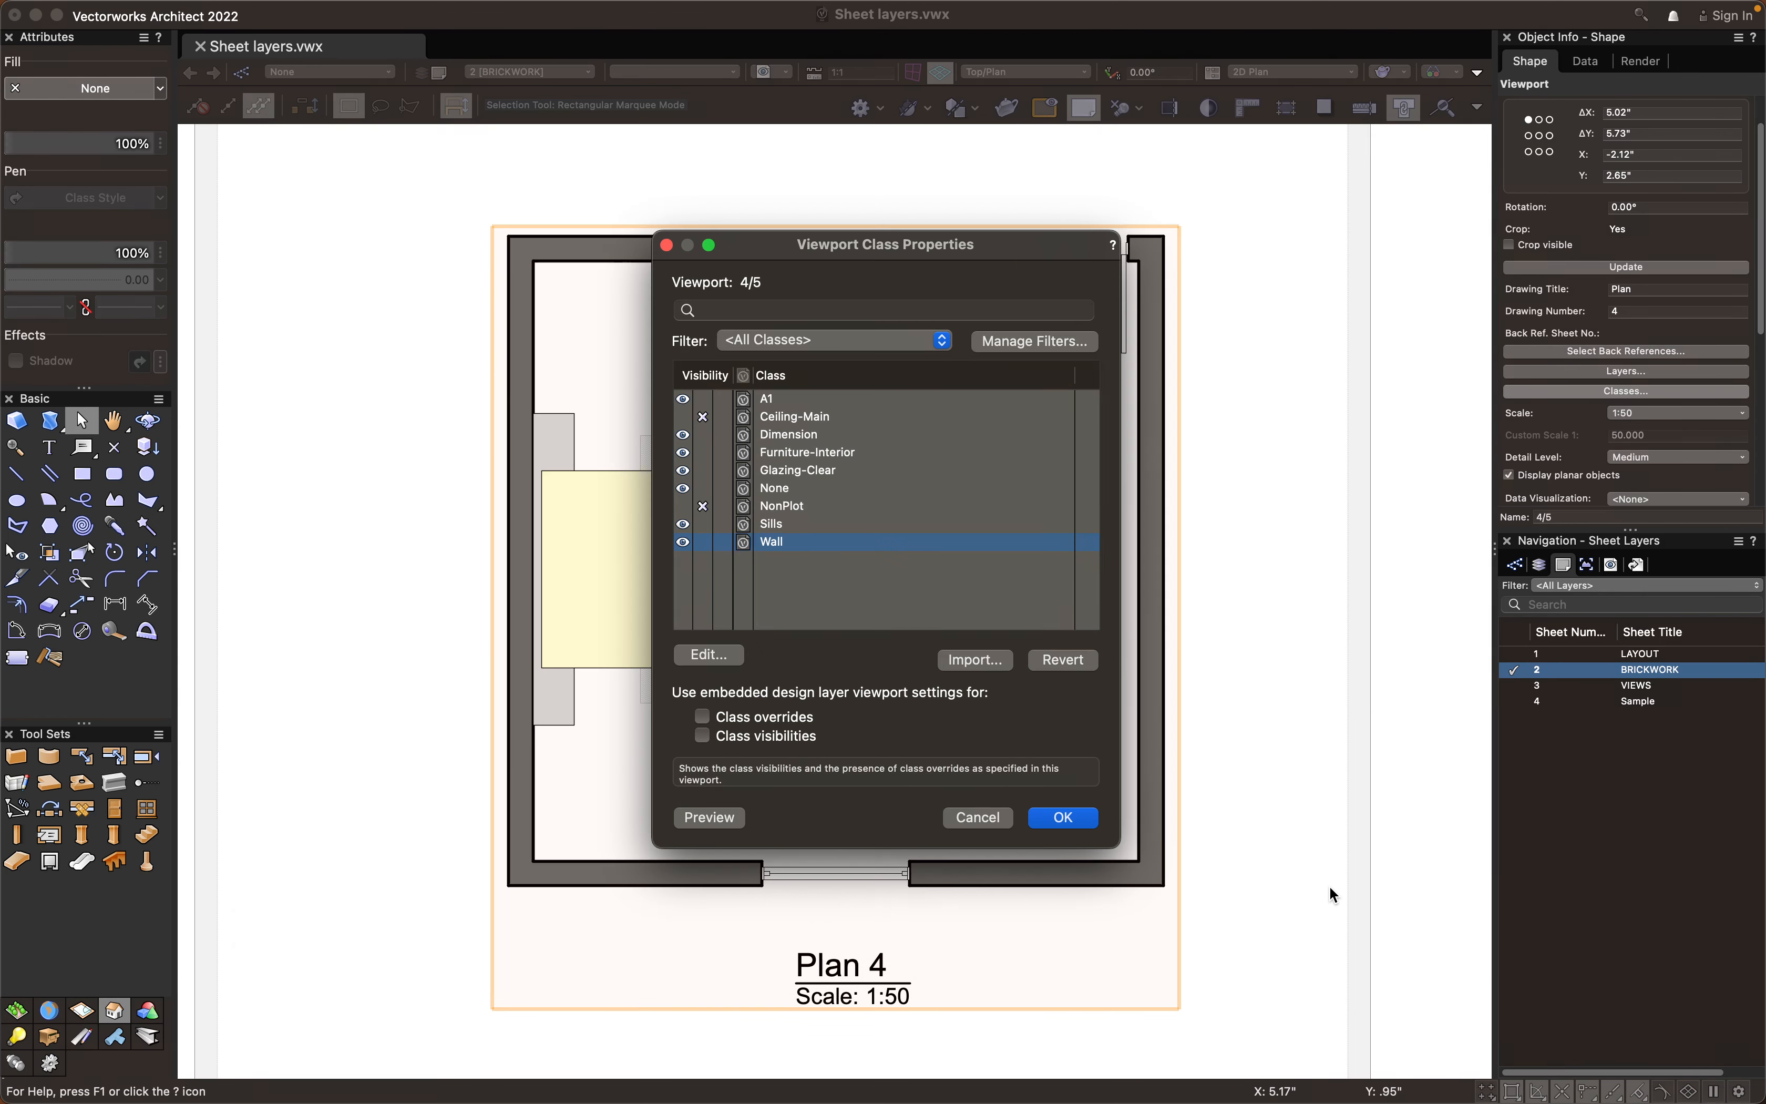
click(1064, 817)
scroll(995, 833, down, 1)
middle_drag(995, 834, 994, 825)
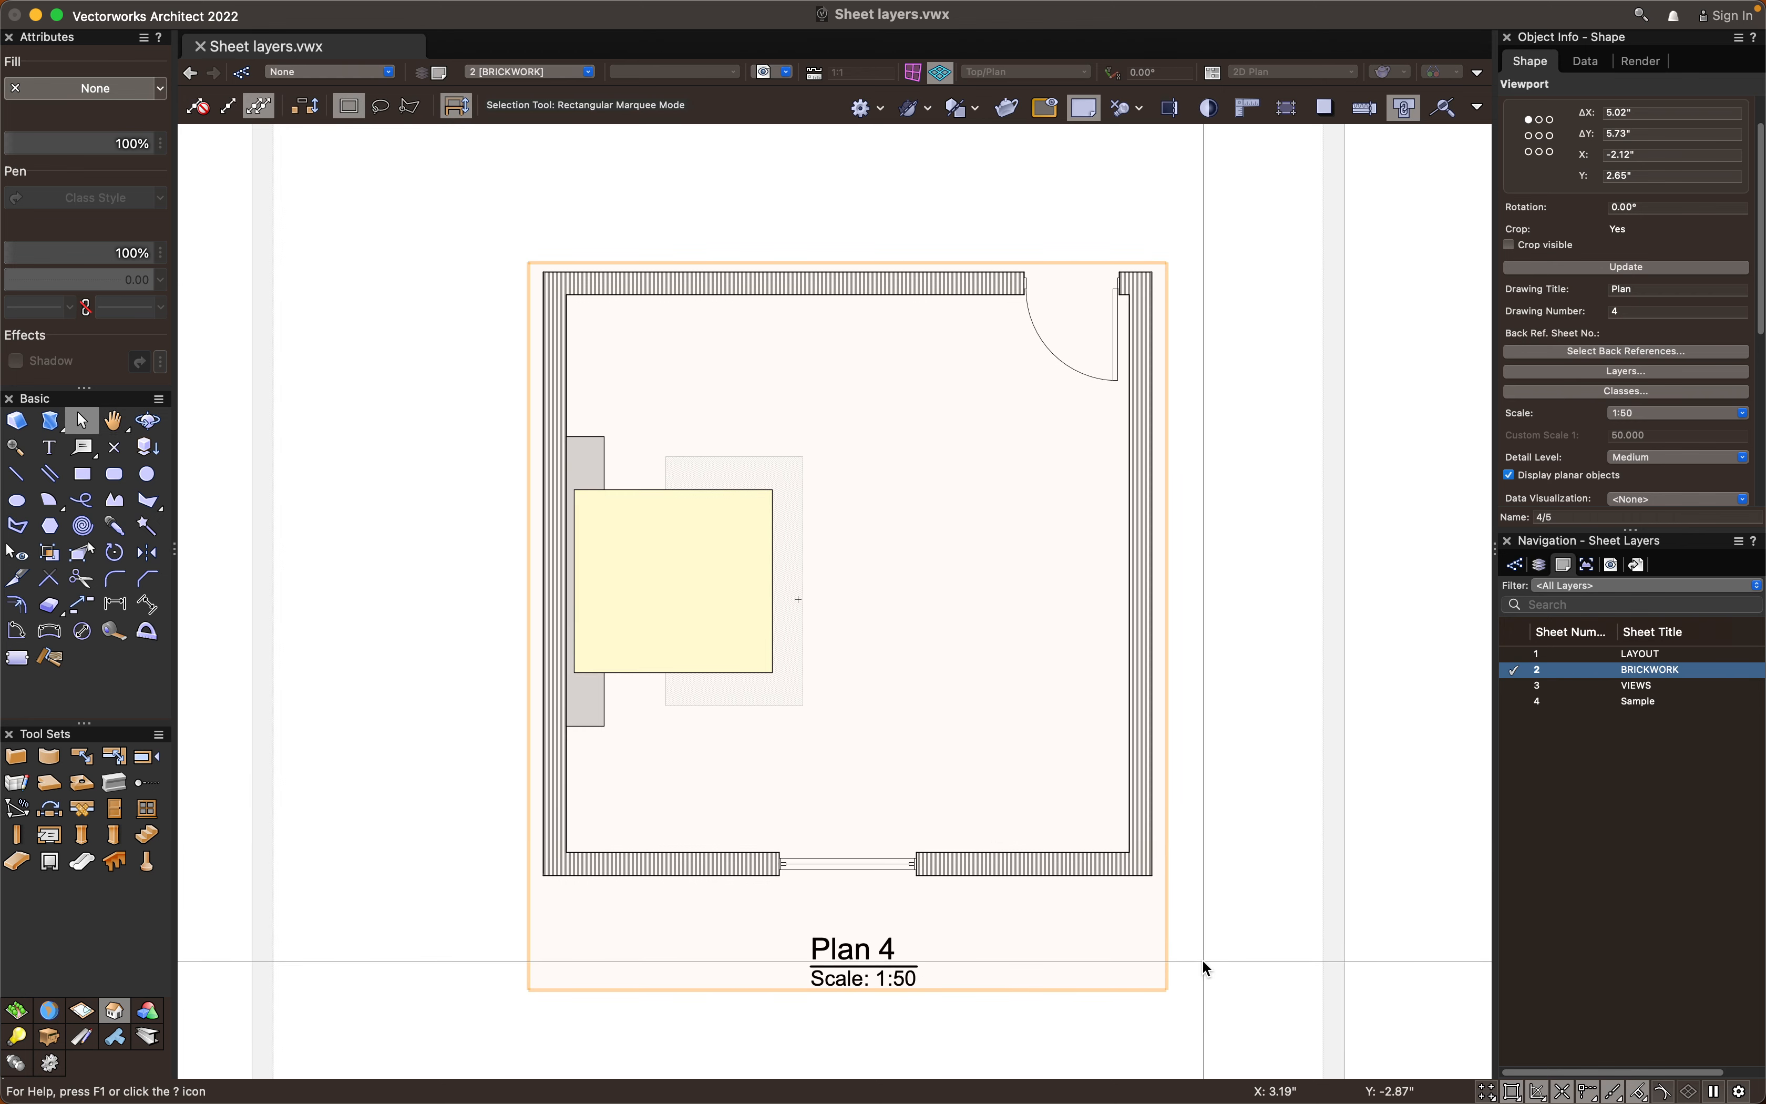
scroll(1203, 863, up, 1)
middle_drag(1203, 863, 1208, 903)
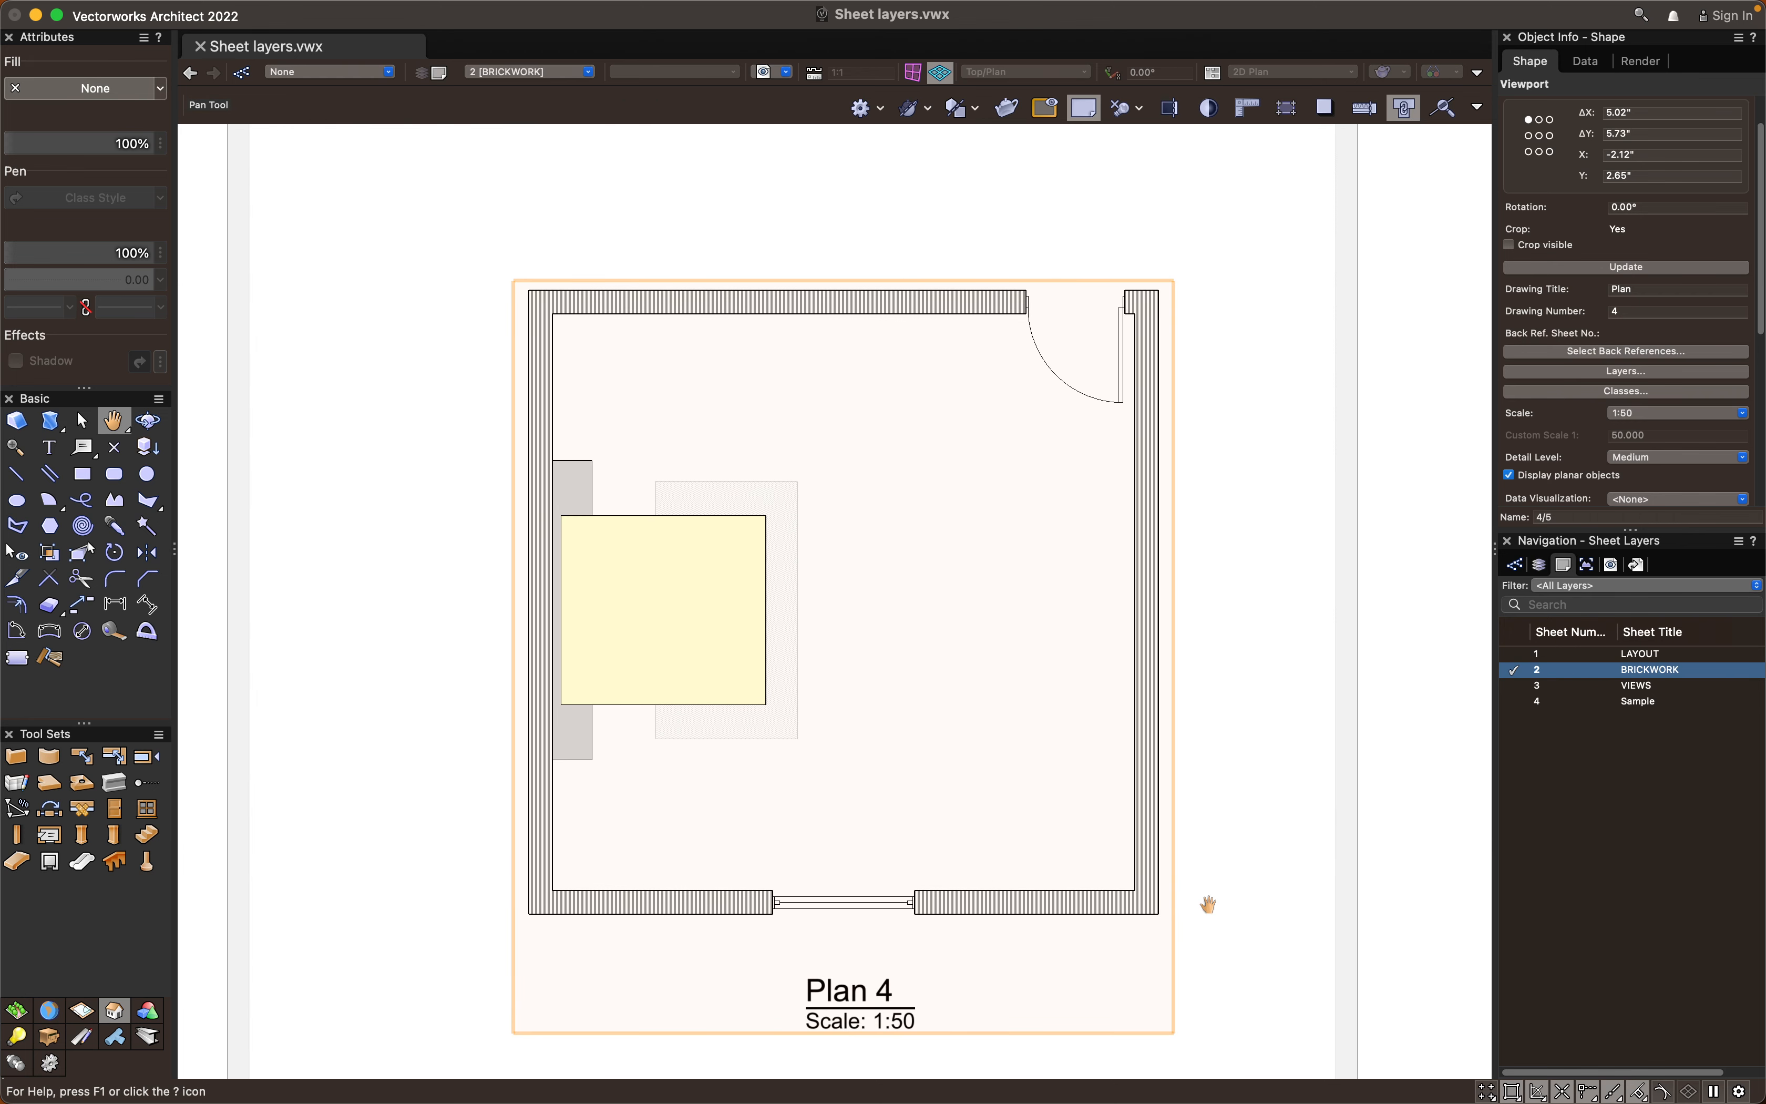
Change the Wall class's fill in the plan viewport to a diagonal-line pattern and apply the override
click(1599, 391)
click(749, 549)
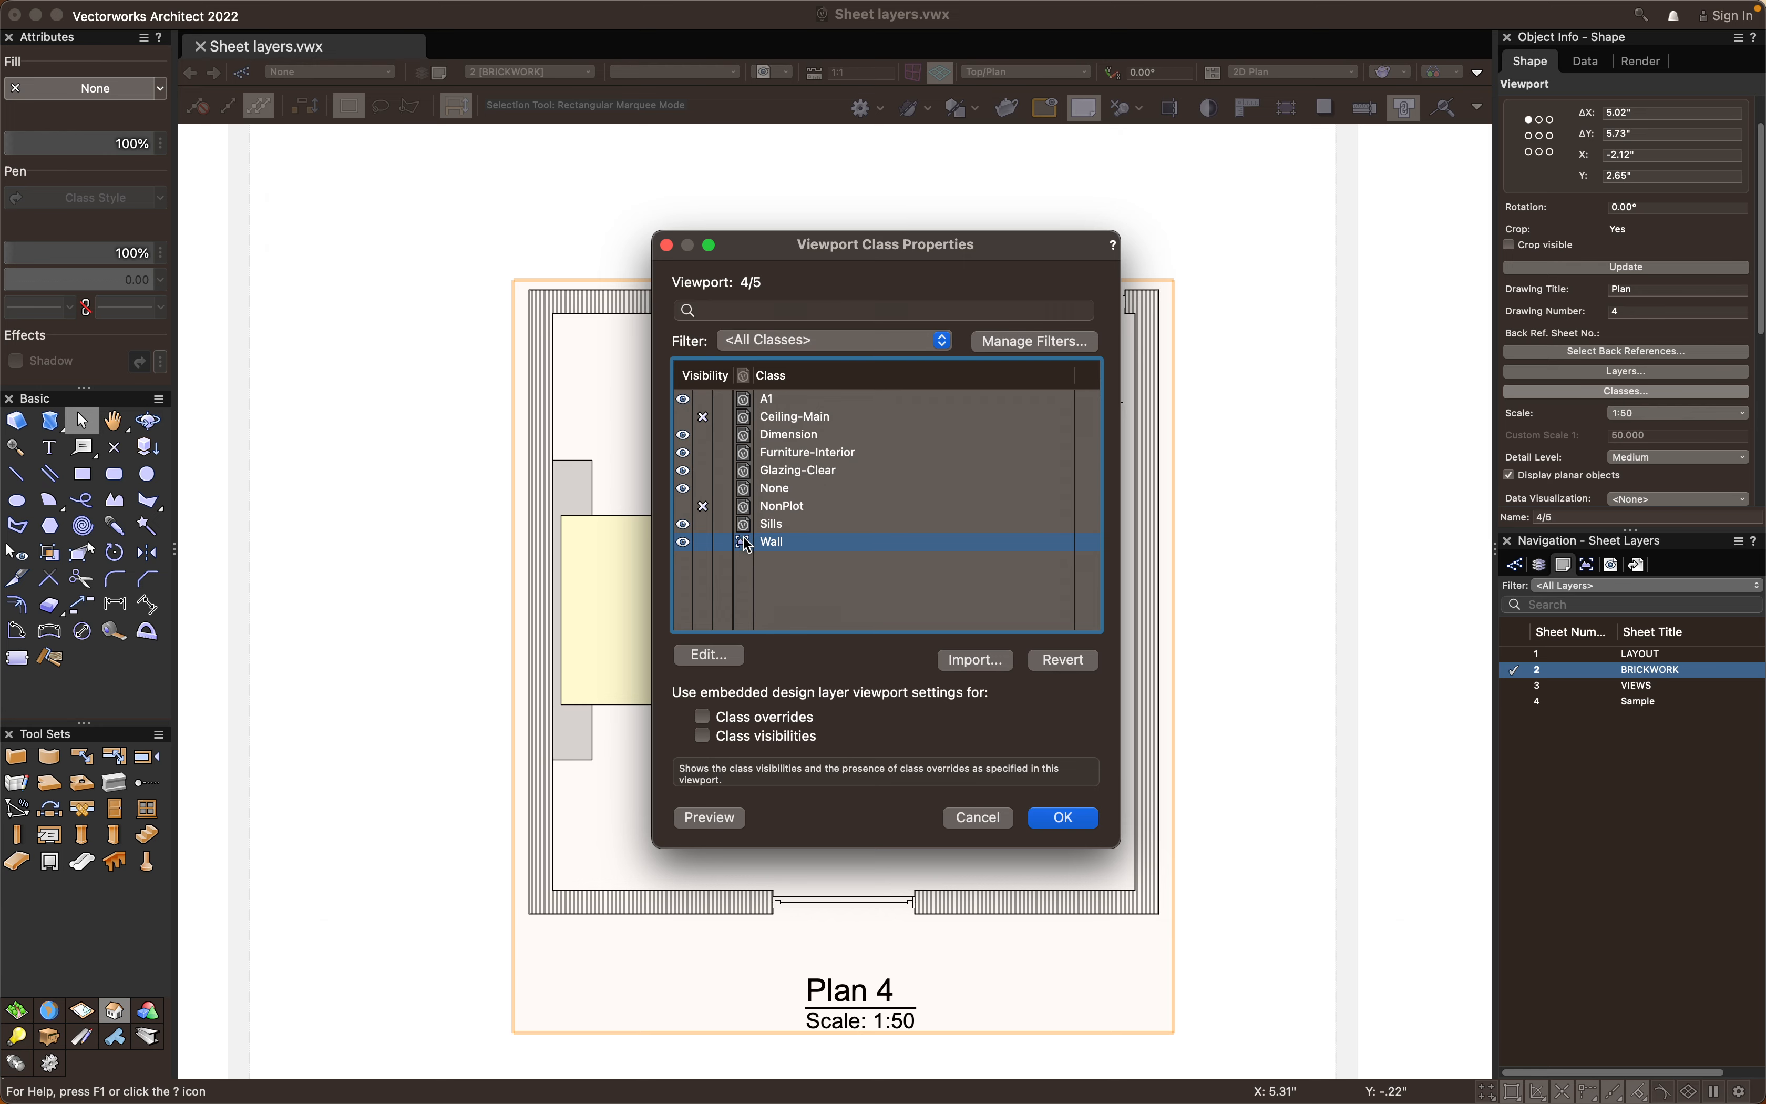
double_click(745, 542)
click(719, 386)
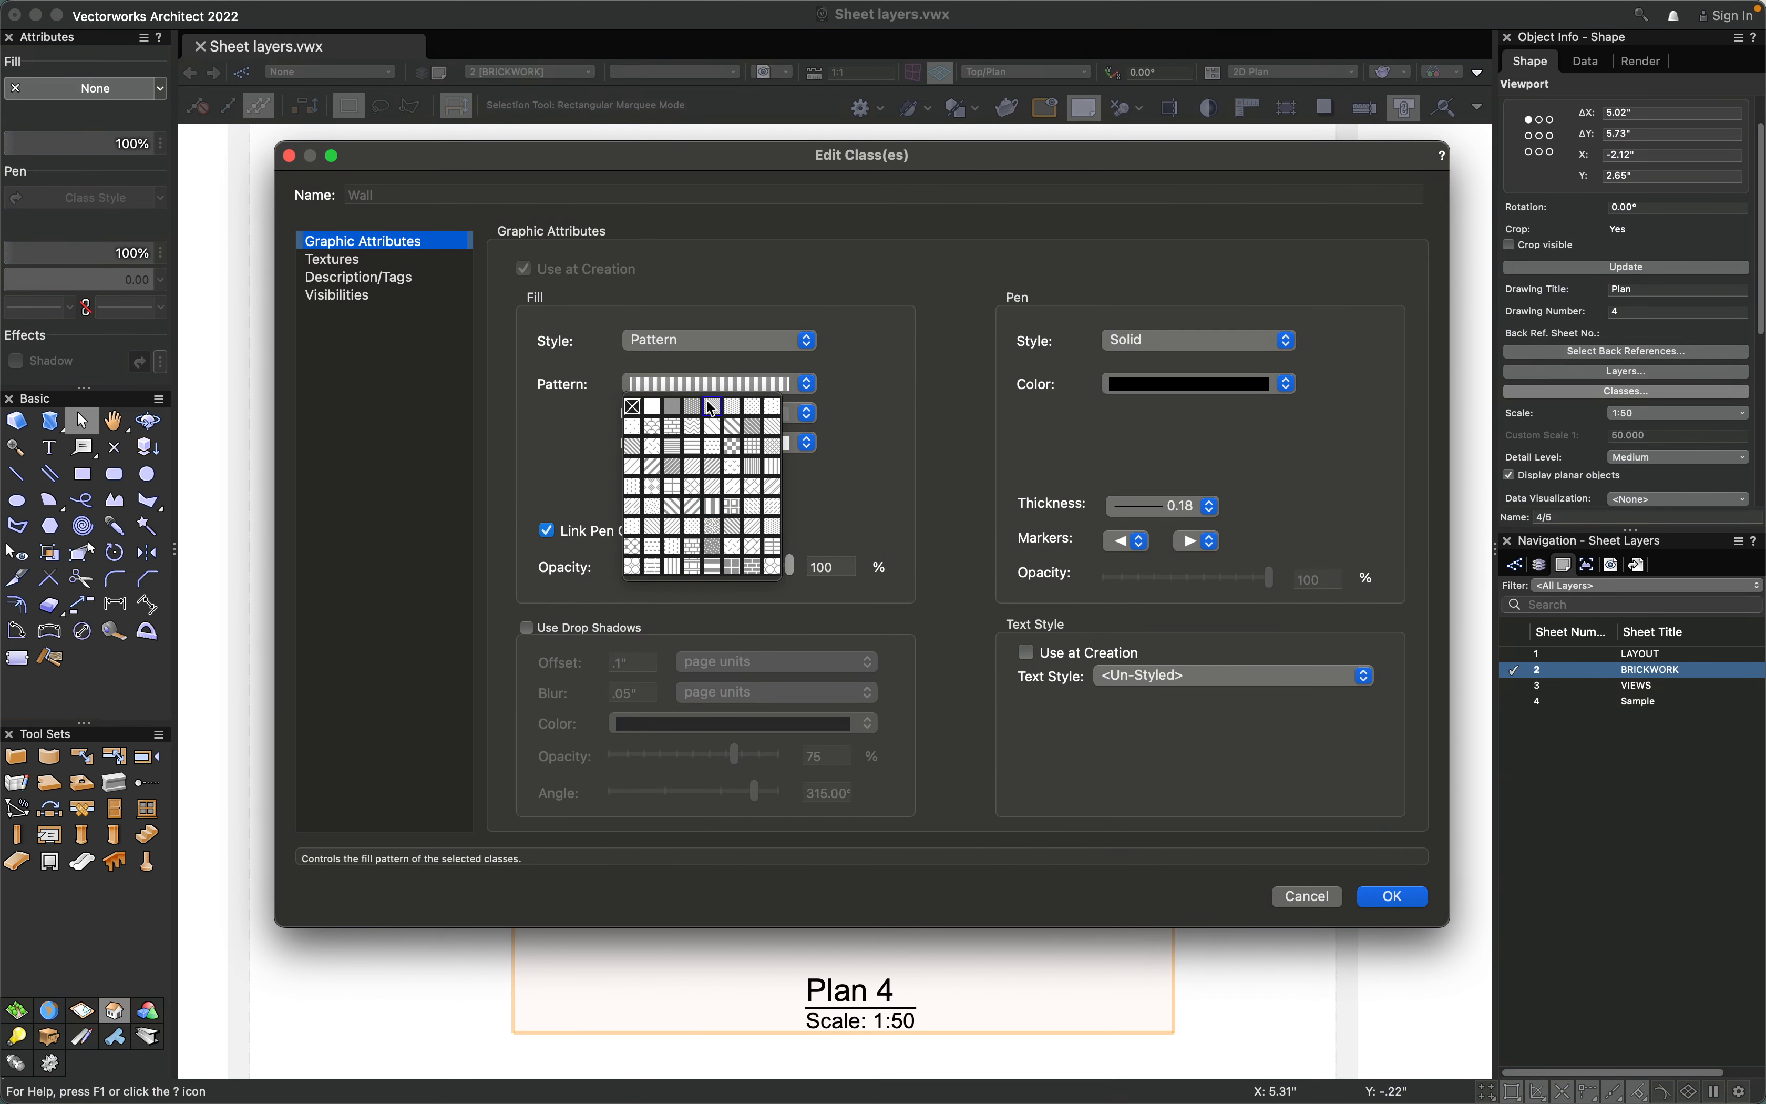
click(672, 505)
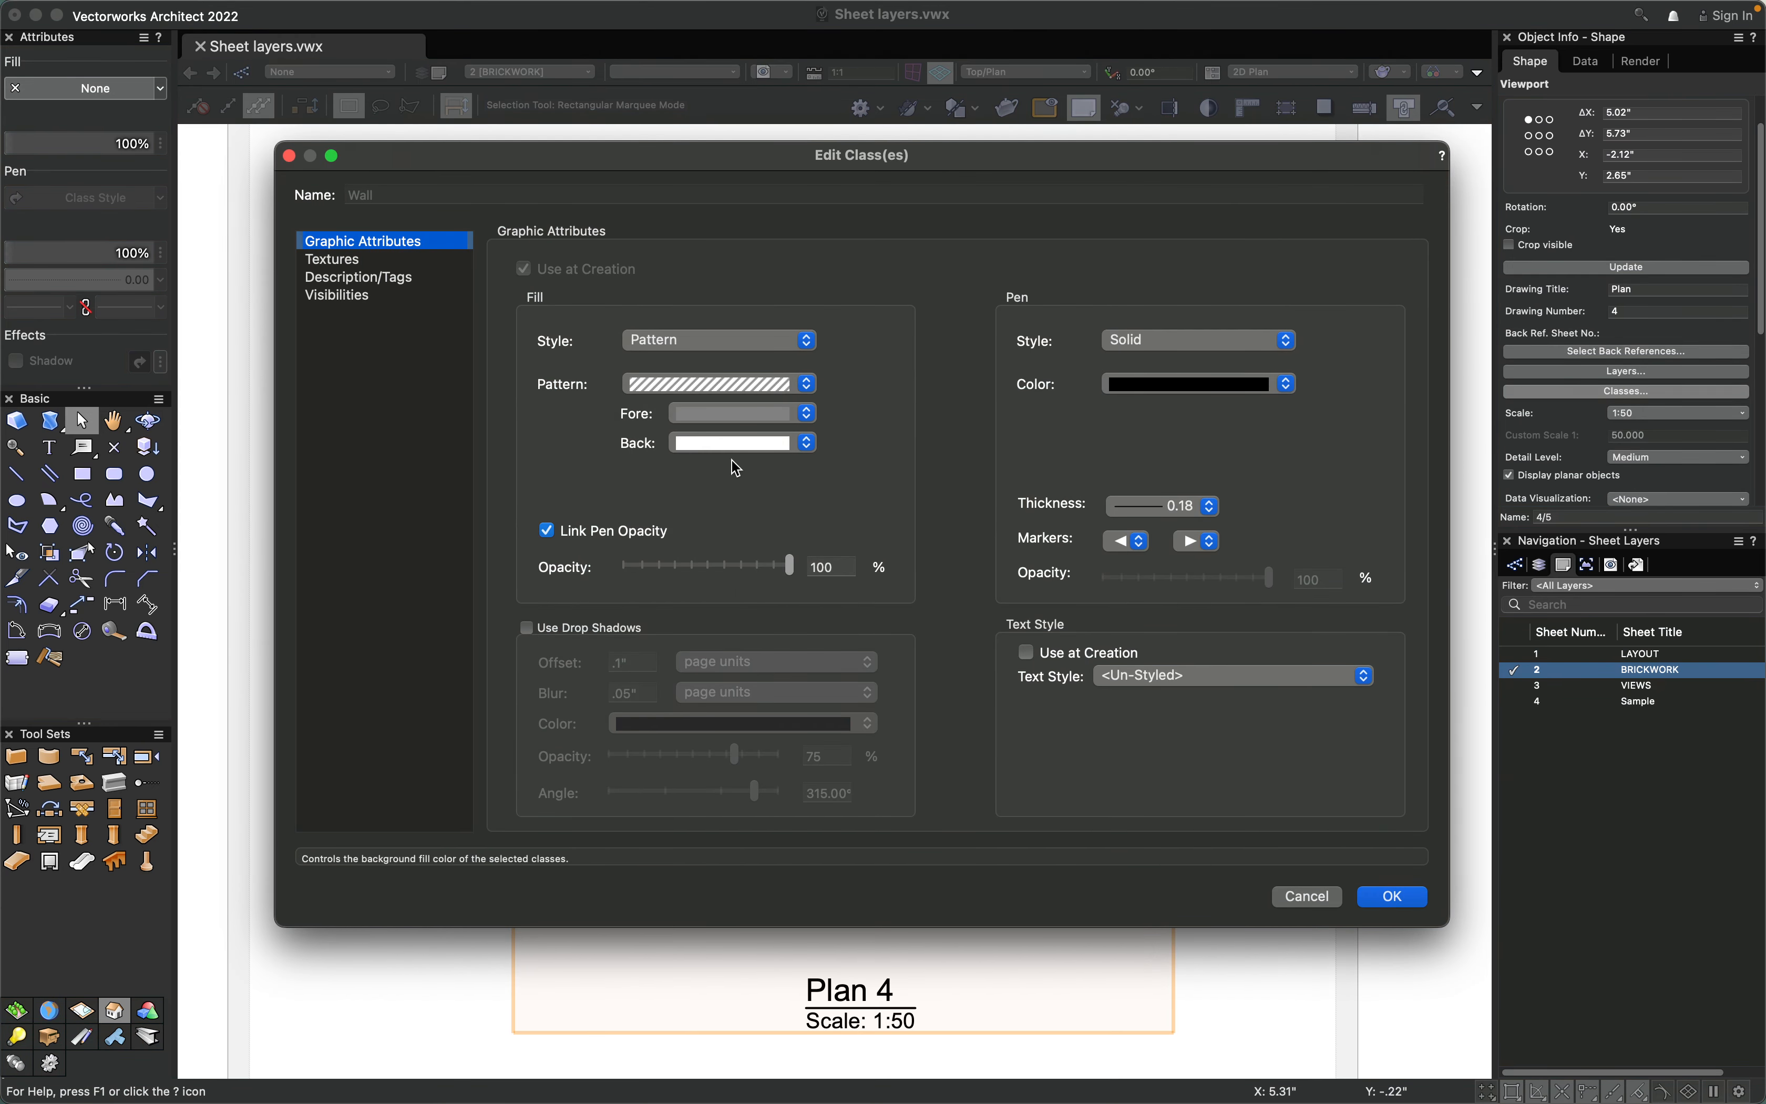
click(1417, 897)
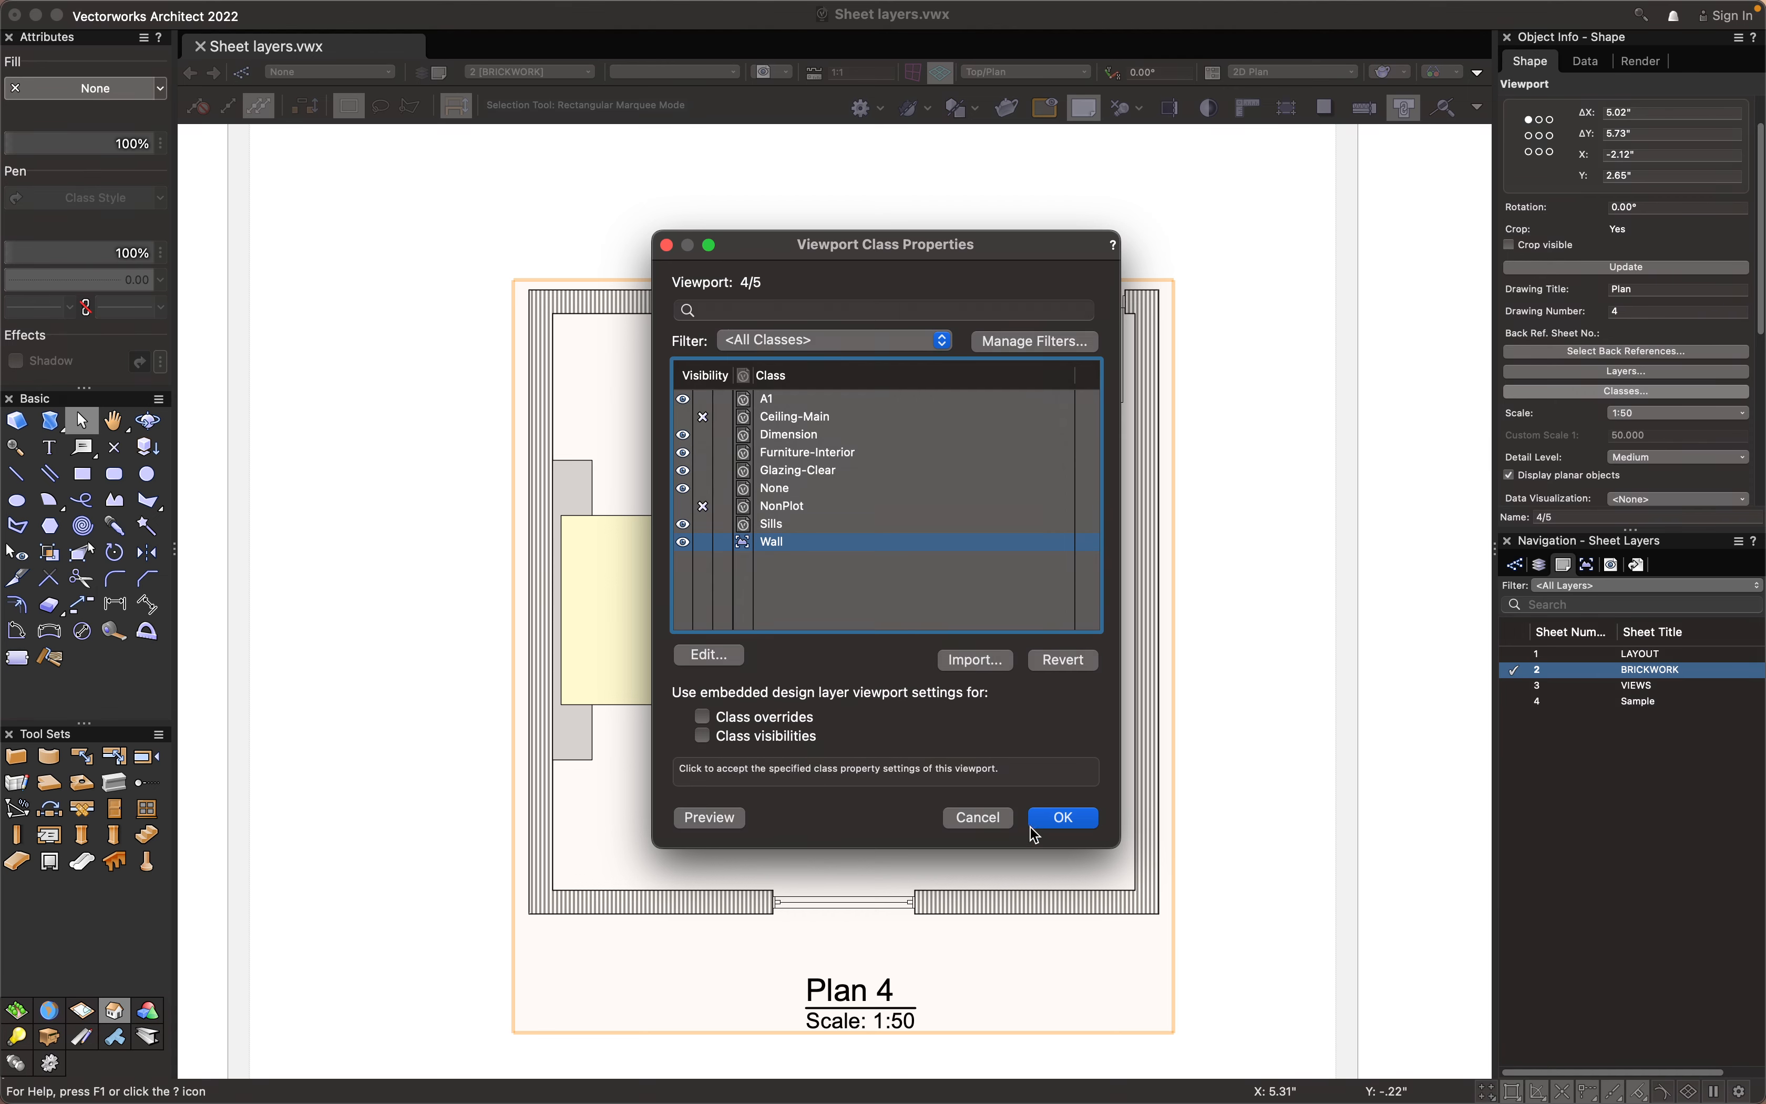
click(1058, 818)
click(1308, 815)
Compare the wall appearance in the BRICKWORK sheet's plan with the plan on the Sample sheet, ending on BRICKWORK
scroll(1243, 809, down, 1)
middle_drag(1148, 877, 1020, 837)
scroll(1050, 804, down, 5)
scroll(856, 701, up, 3)
middle_drag(842, 708, 788, 720)
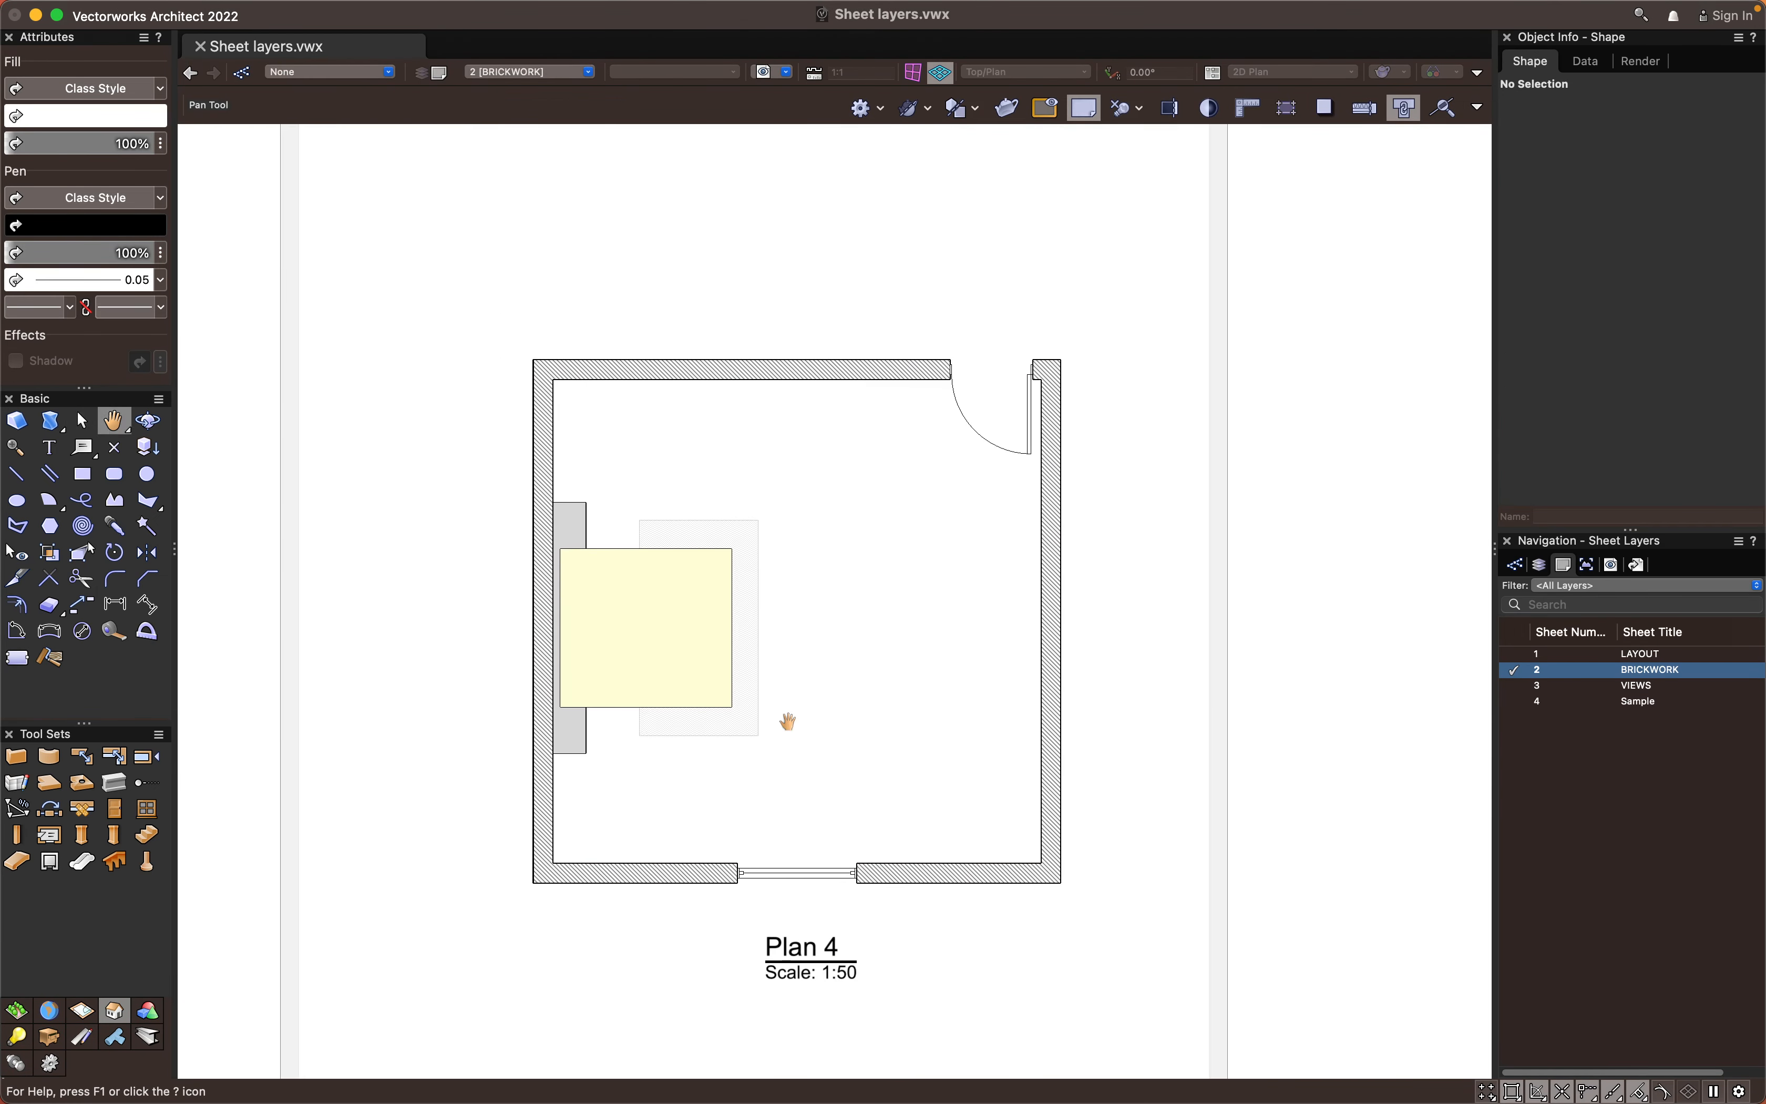
scroll(936, 717, up, 1)
middle_drag(1028, 744, 1029, 710)
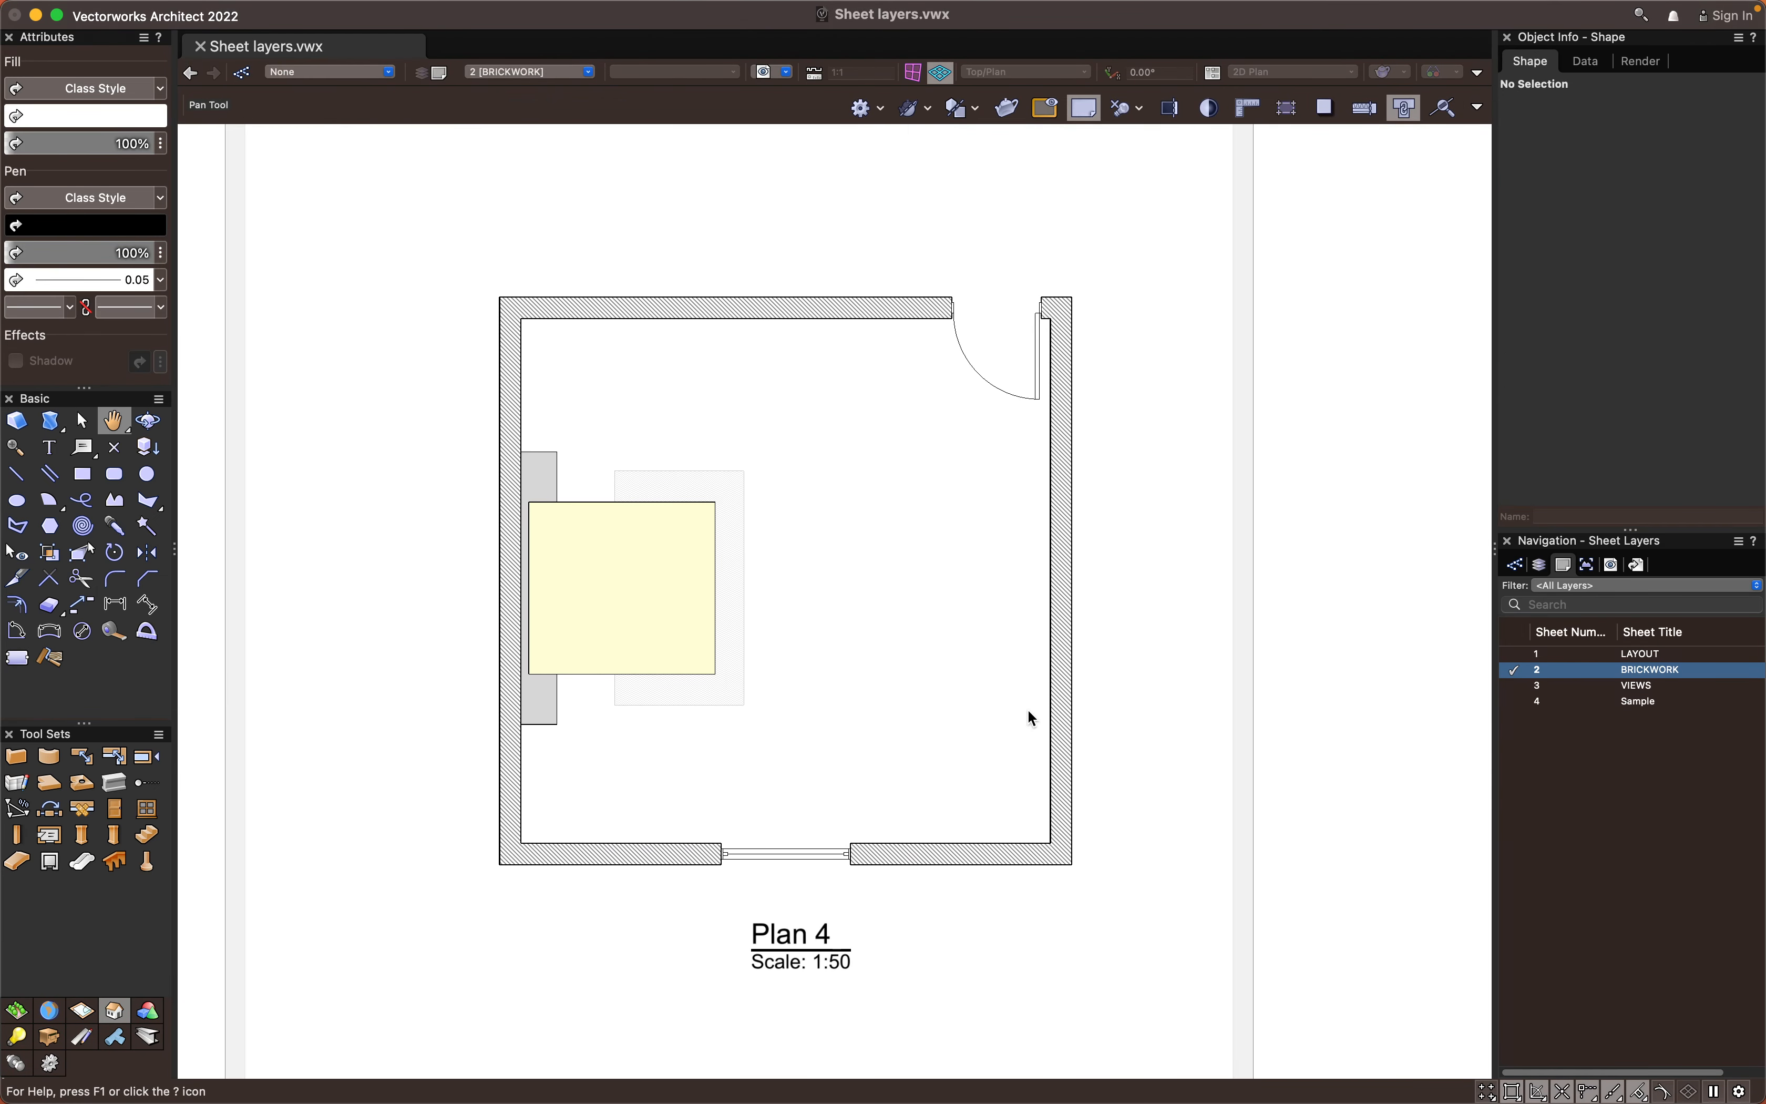
click(983, 784)
click(1267, 776)
click(1513, 700)
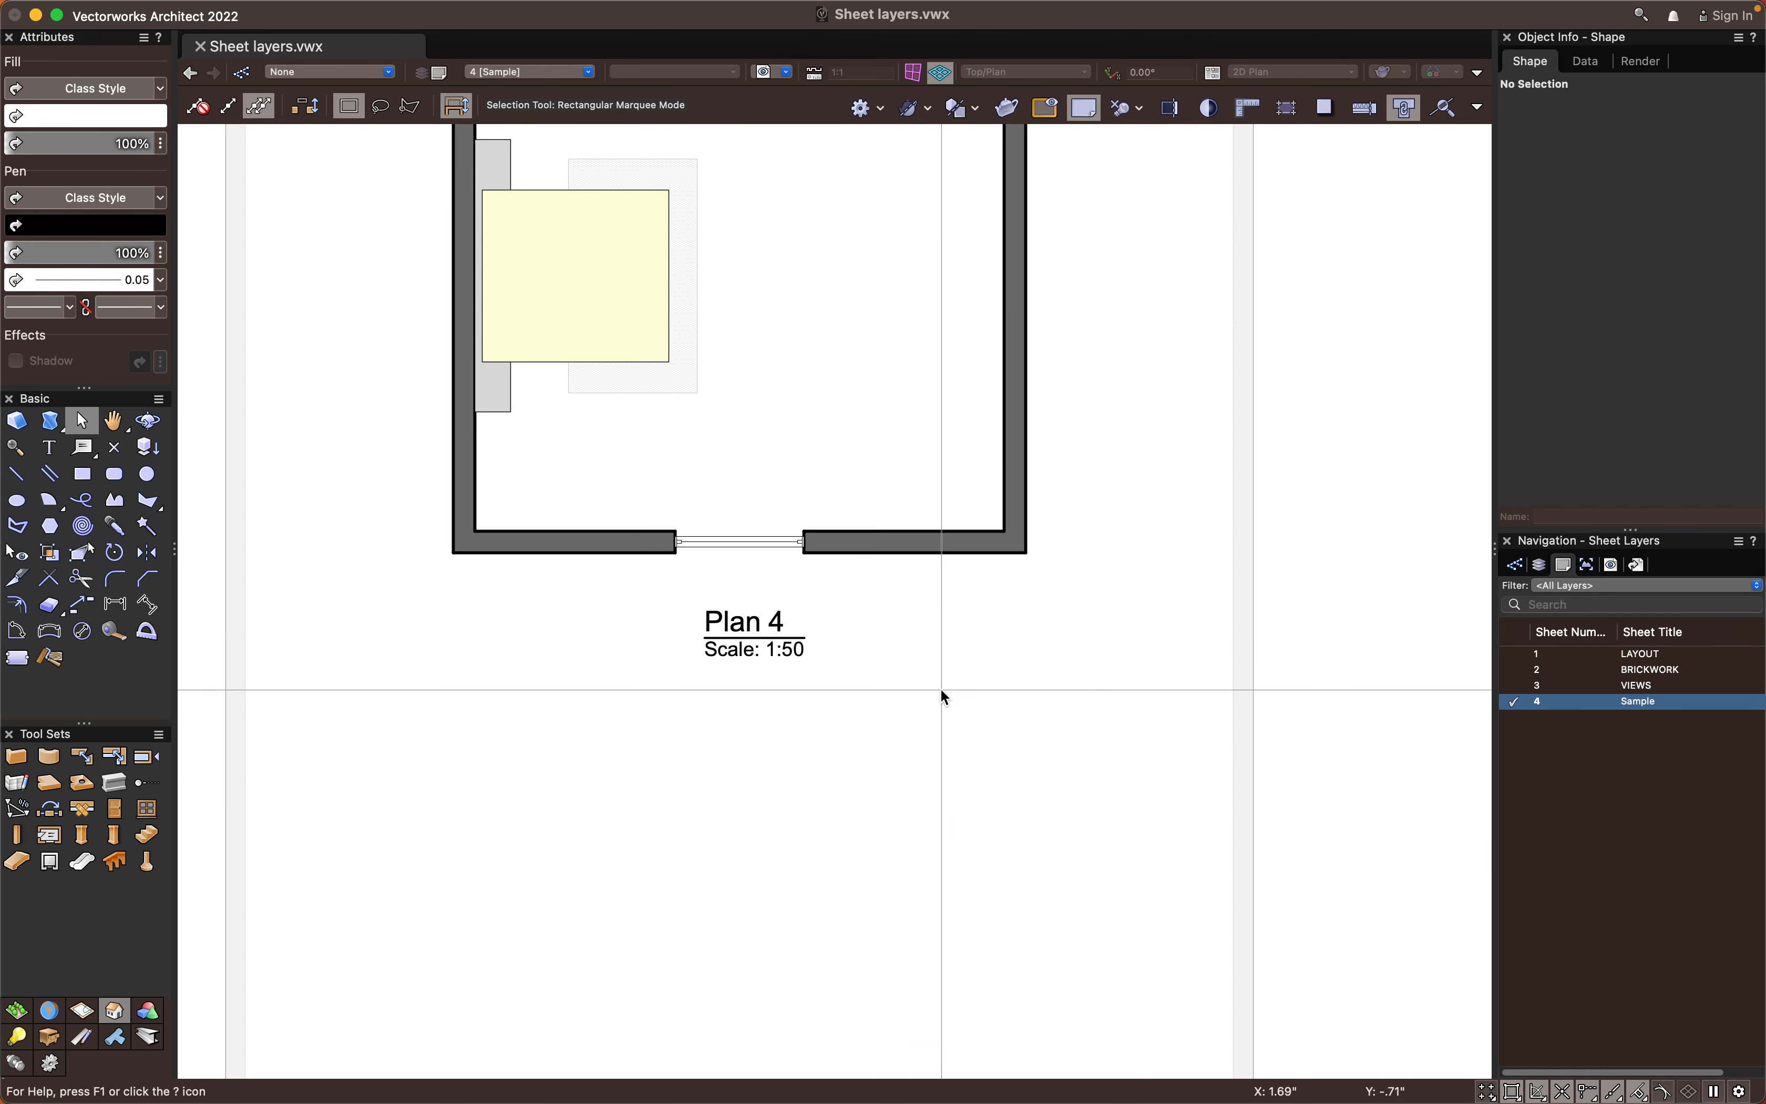
scroll(827, 667, up, 1)
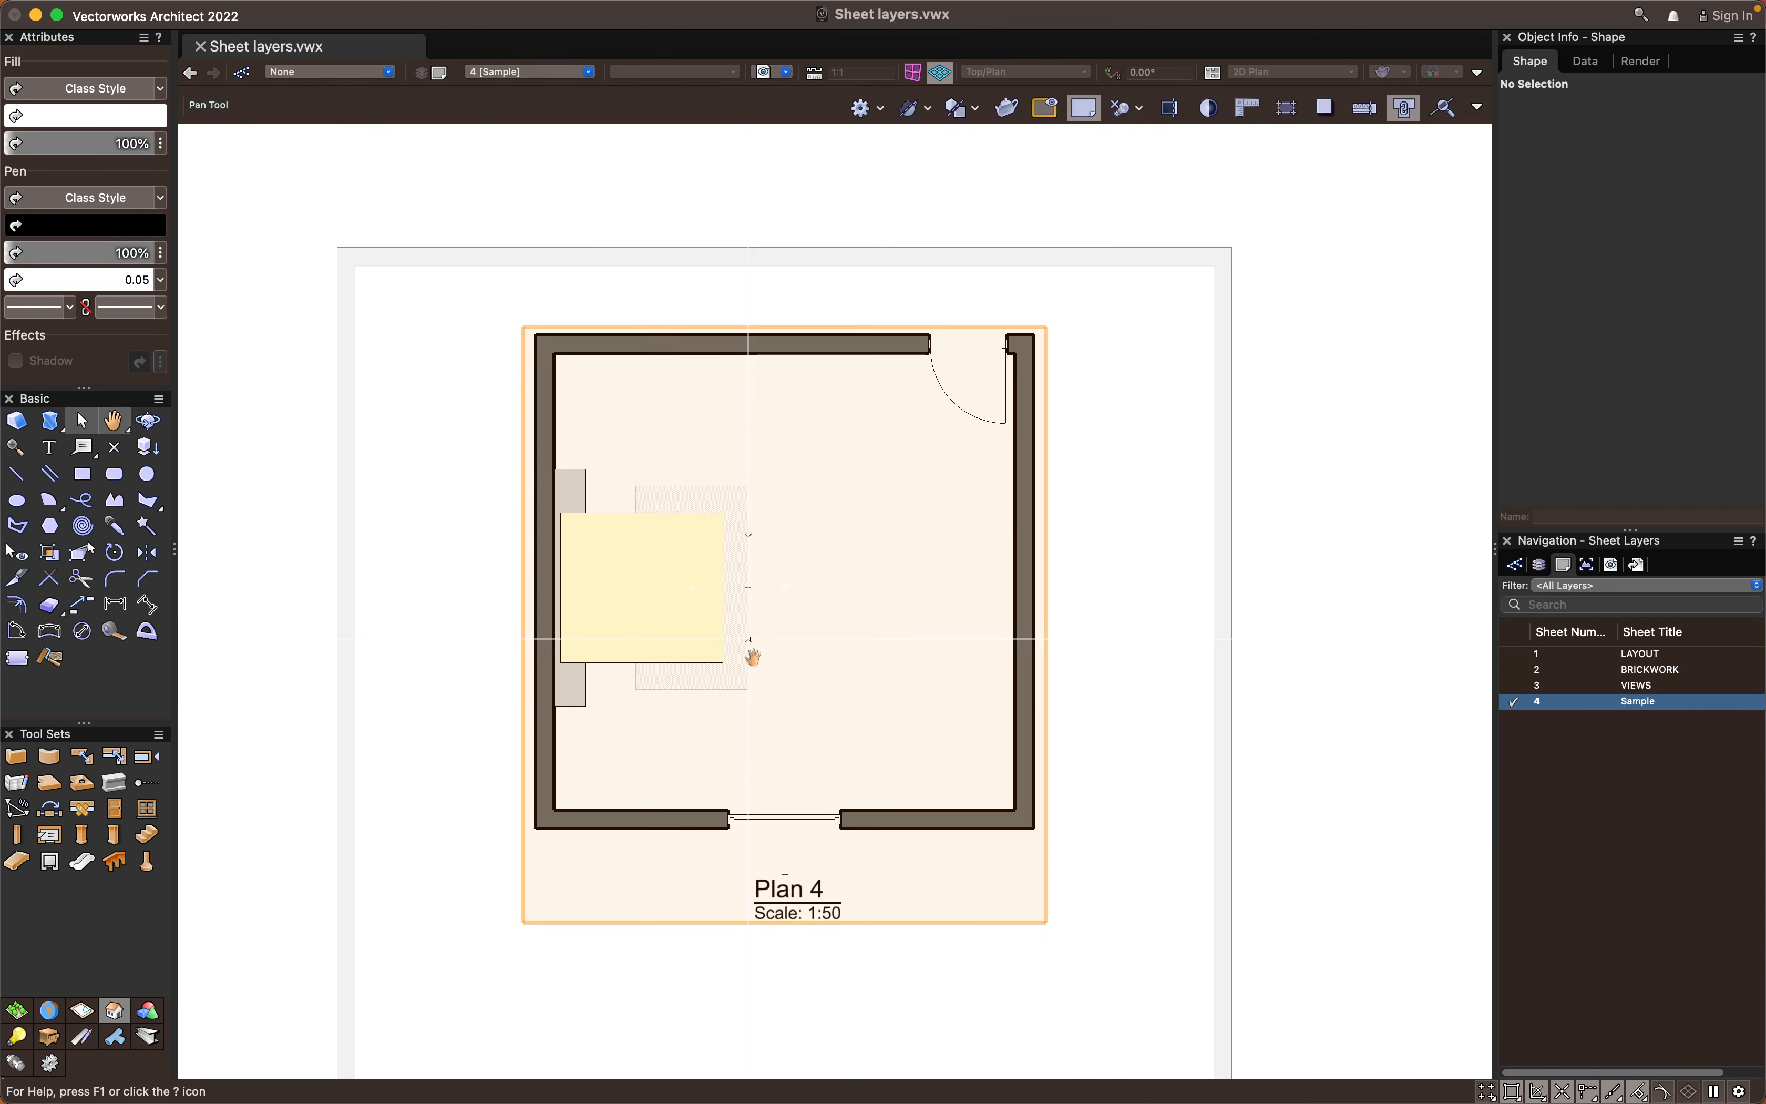
click(1513, 670)
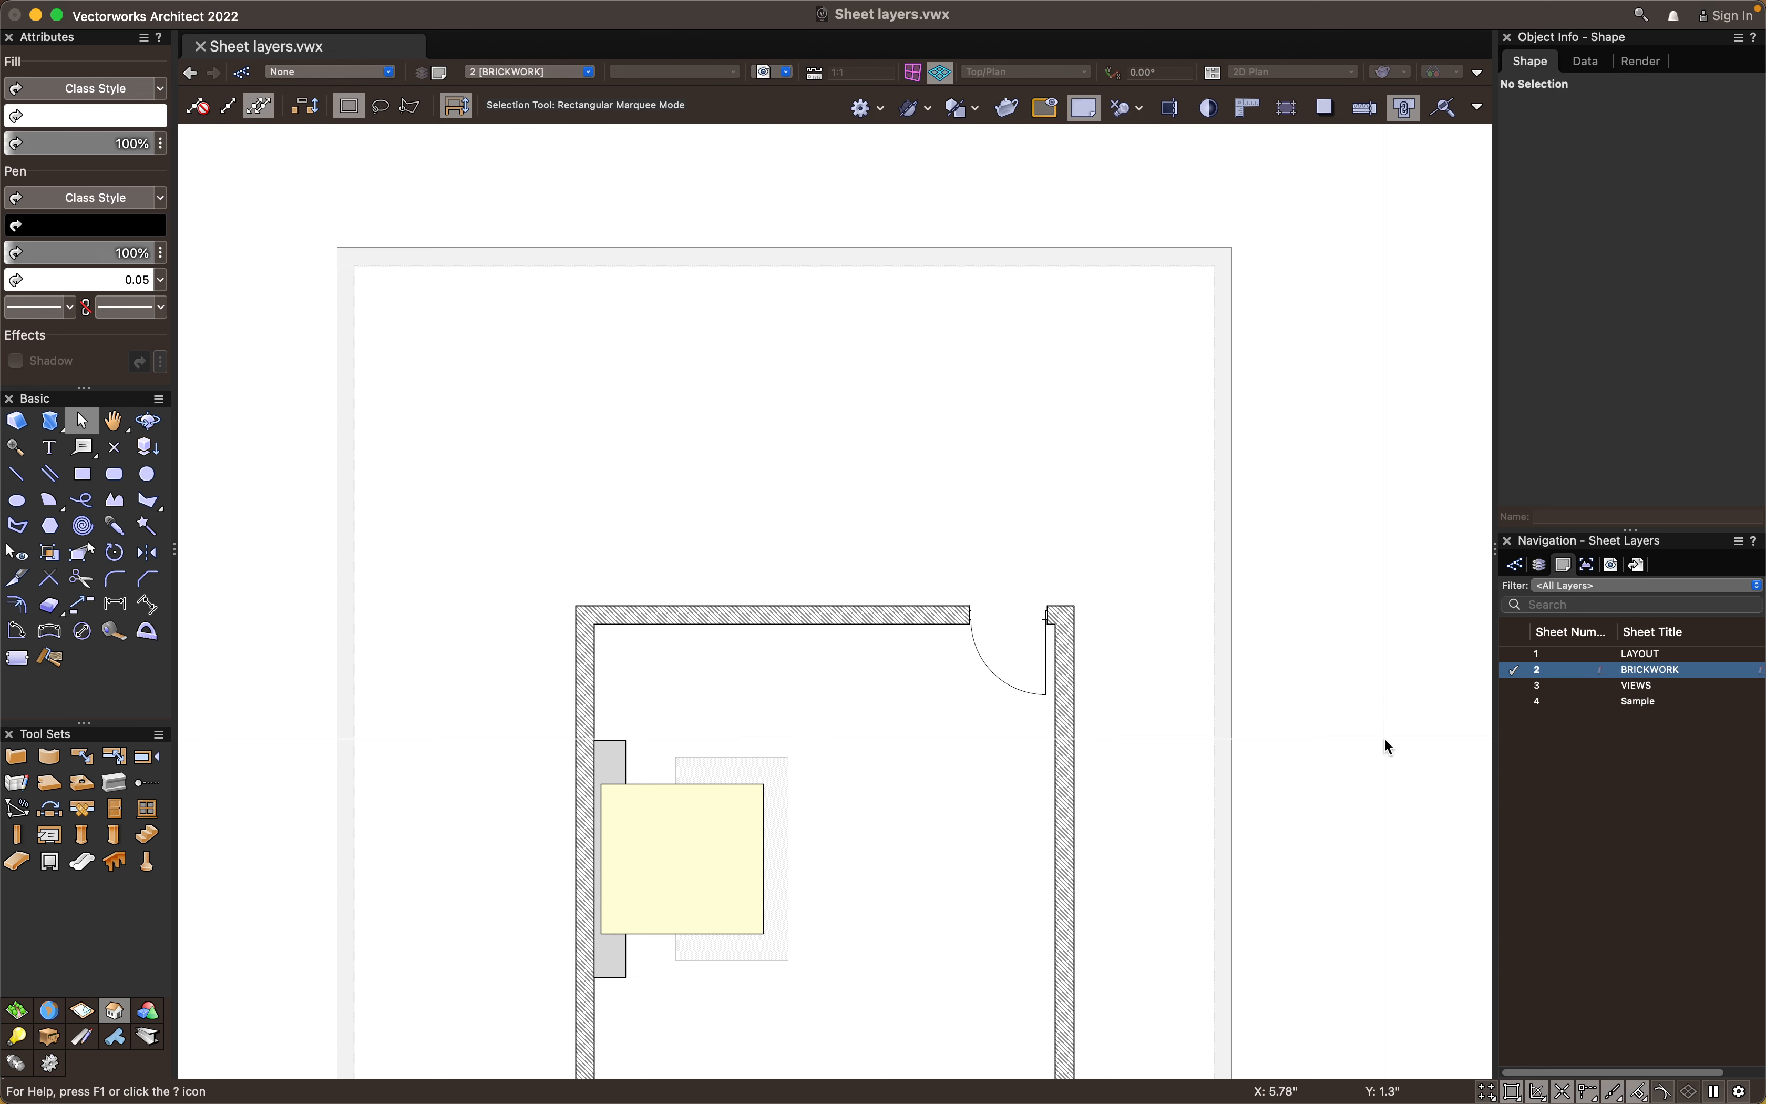
Hide the Furniture-Interior class in the BRICKWORK sheet's plan viewport
click(1020, 659)
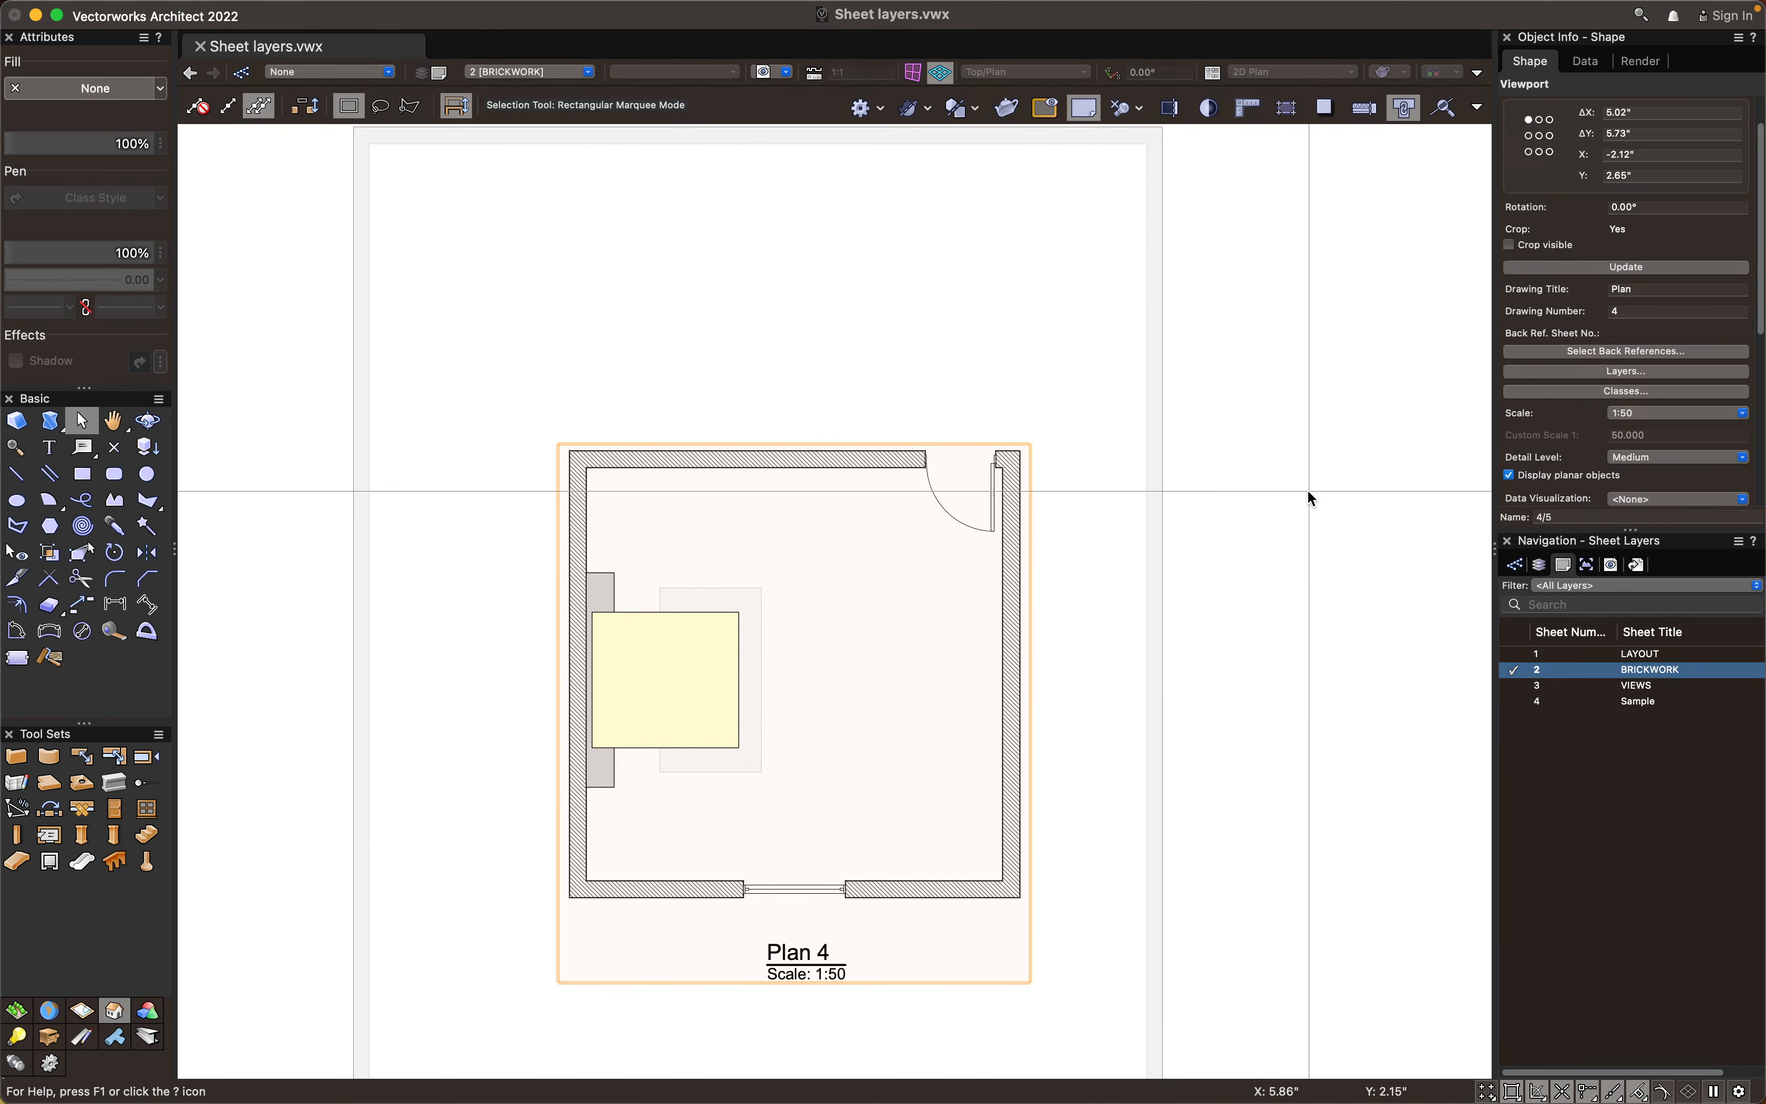
middle_drag(1287, 497, 1281, 474)
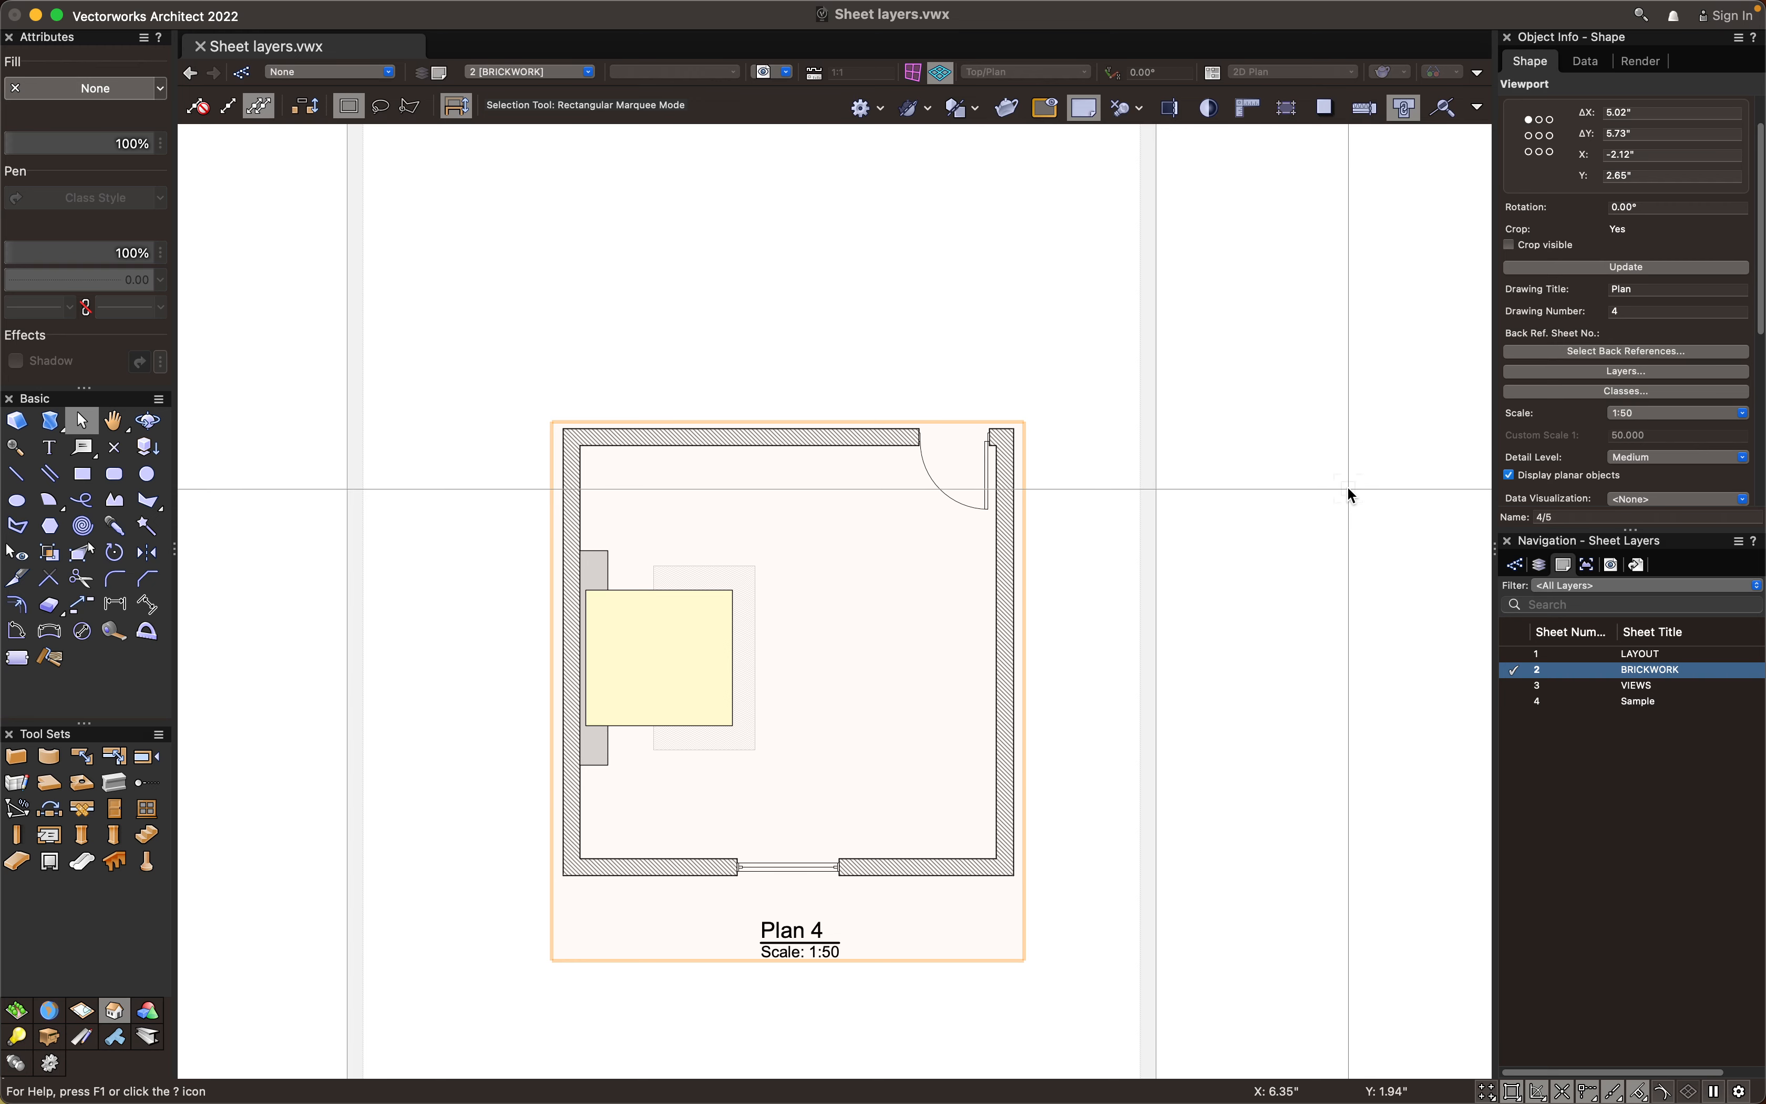
click(1564, 391)
drag(913, 252, 1154, 236)
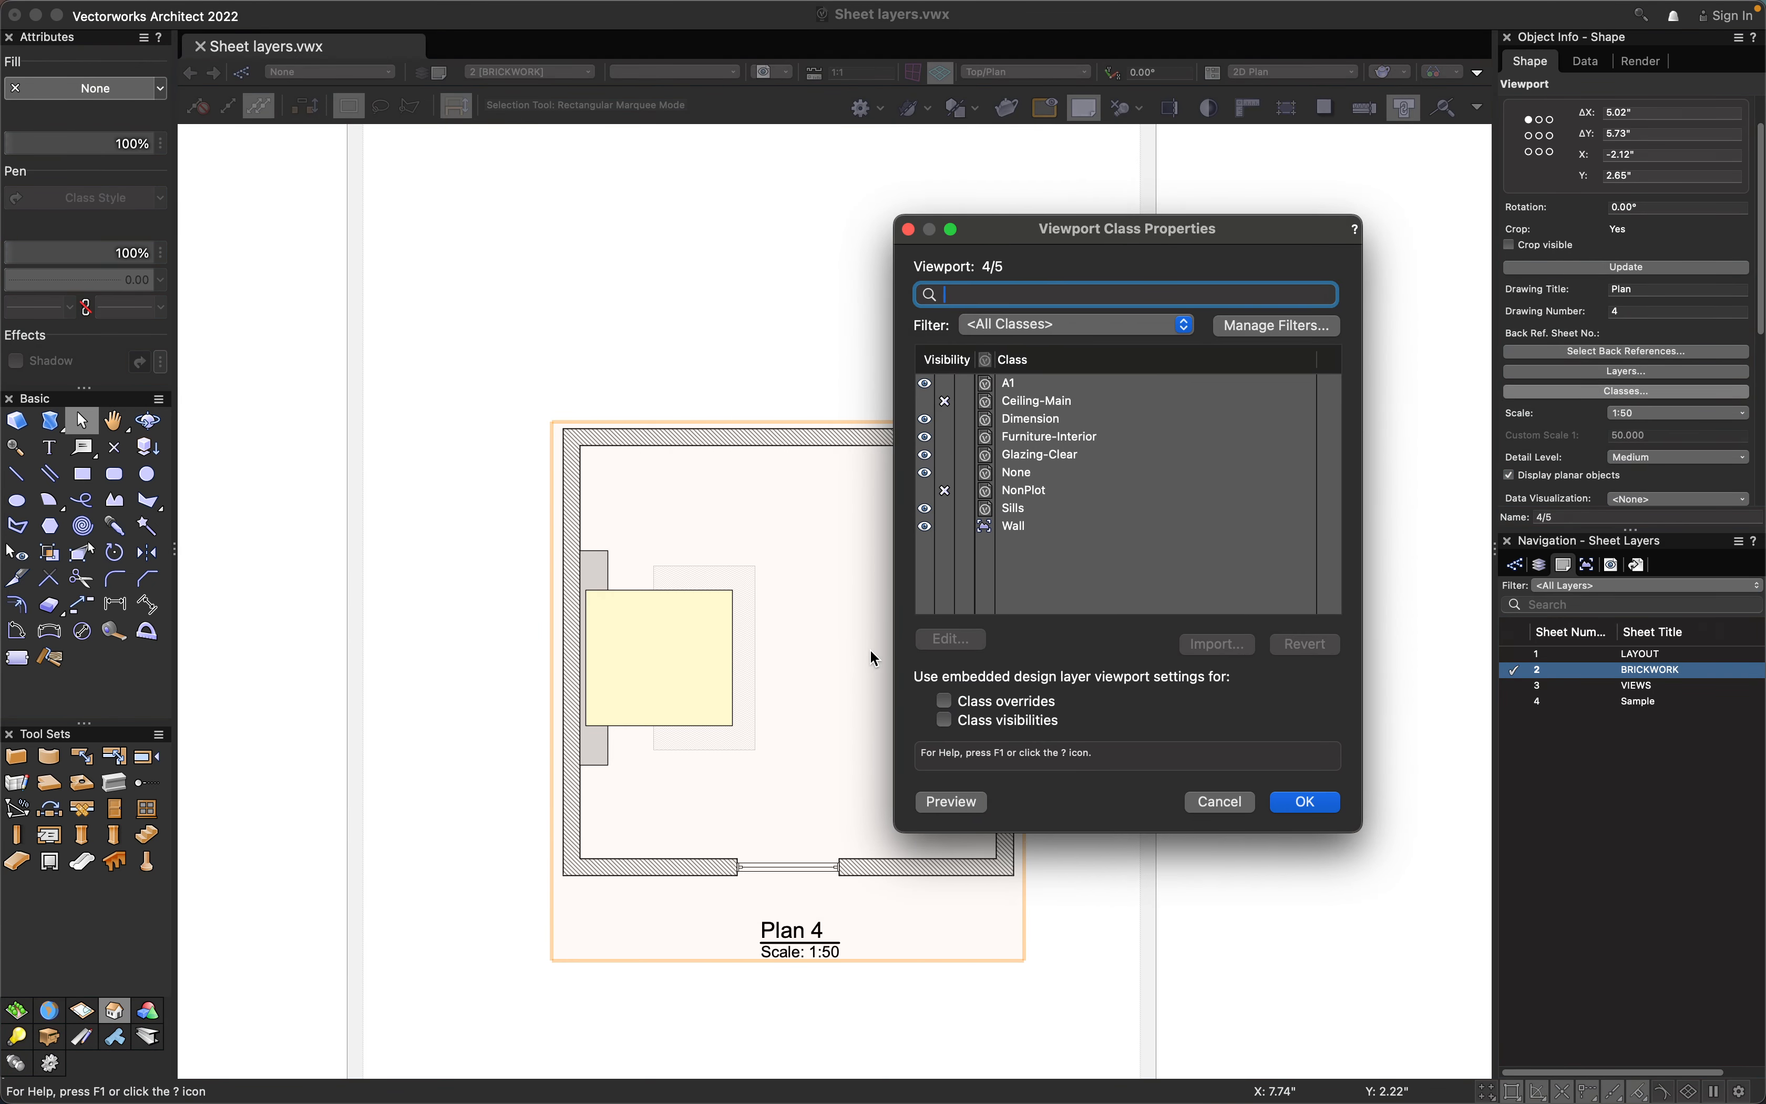
click(944, 437)
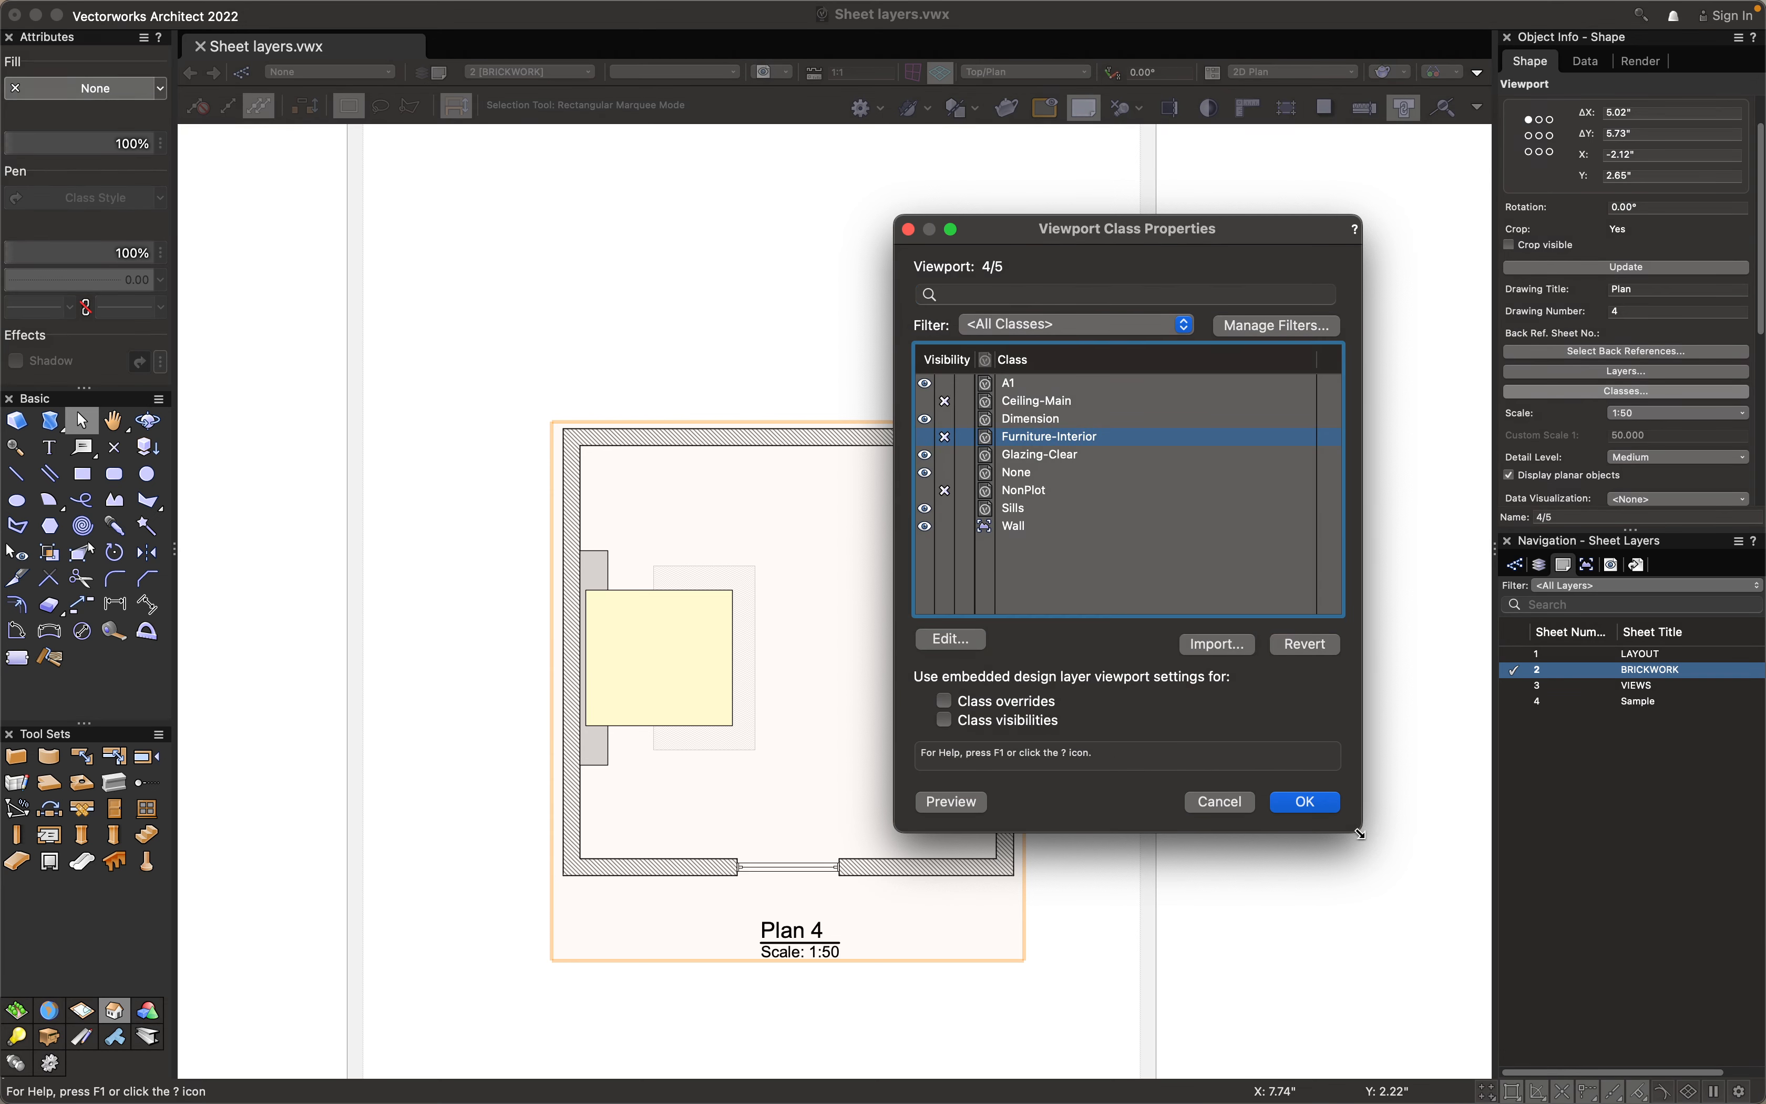
click(1313, 804)
scroll(750, 665, up, 1)
middle_drag(750, 665, 760, 646)
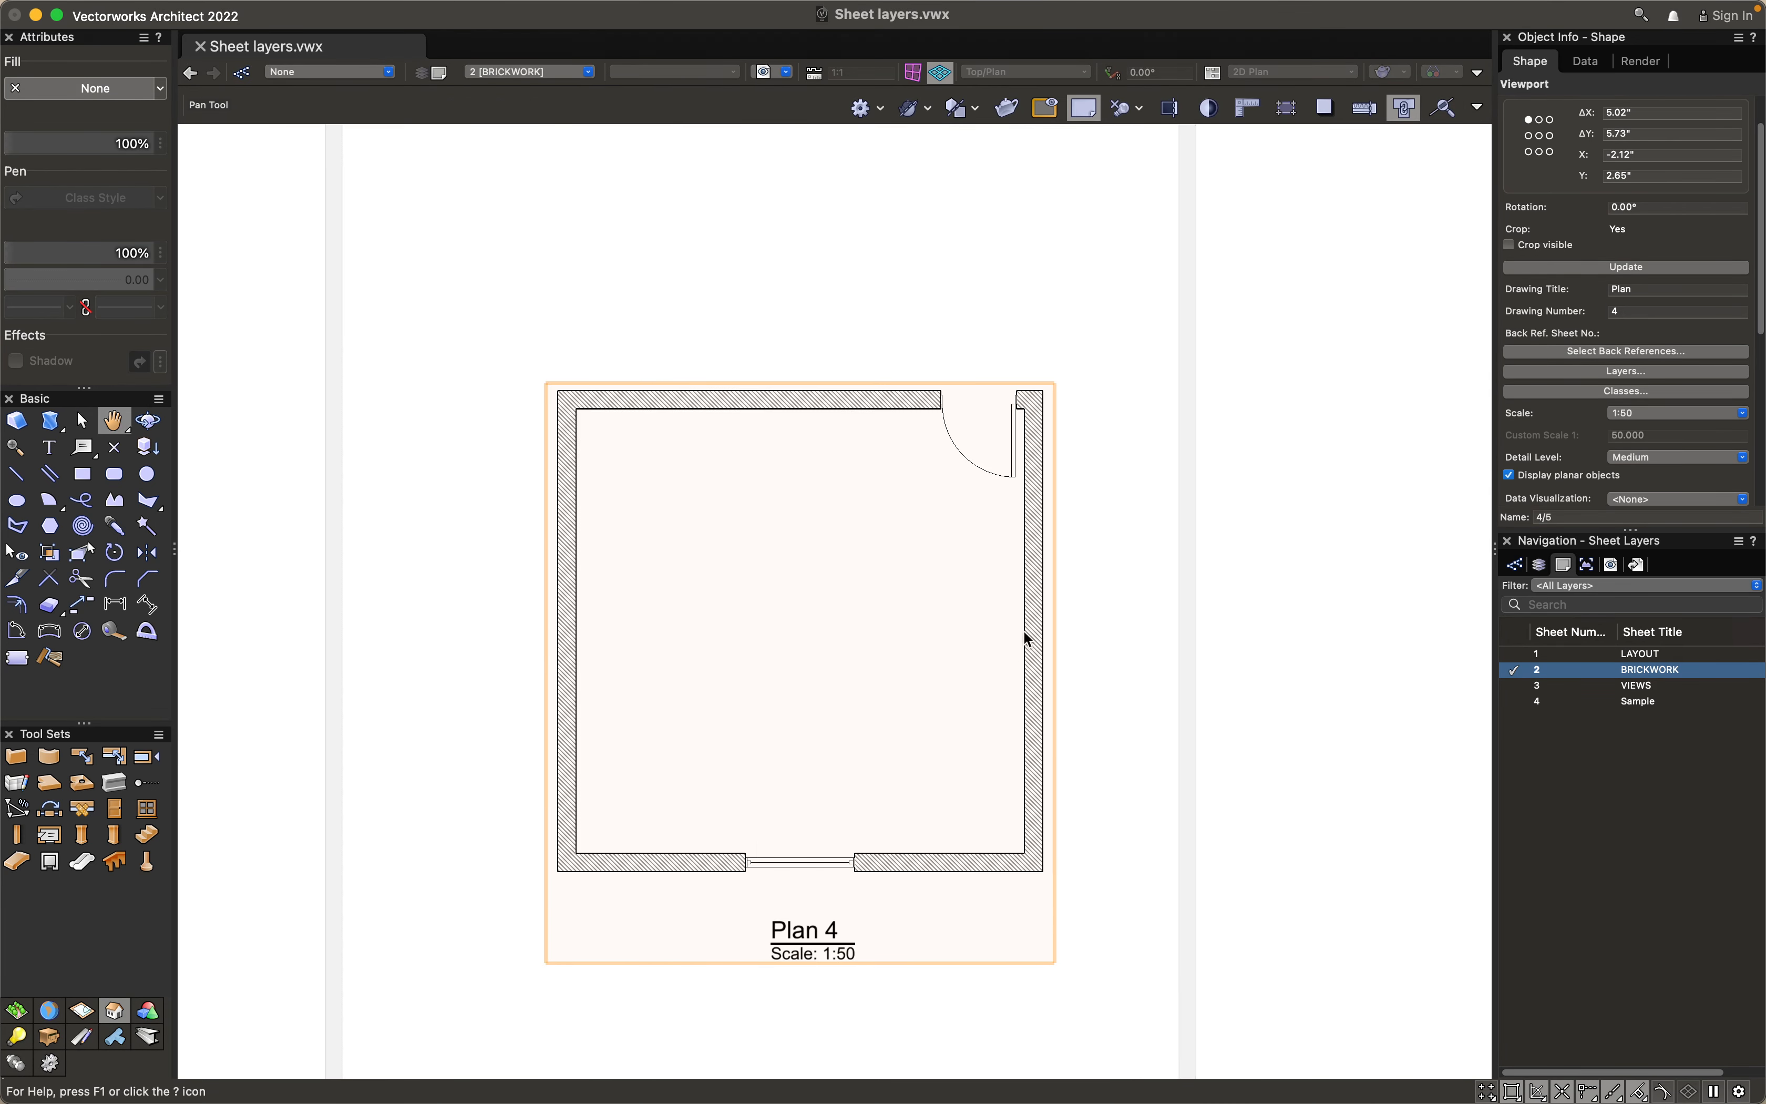
Deselect the plan viewport and compare the BRICKWORK sheet's plan with the furnished plan on the Sample sheet, returning to BRICKWORK
click(1218, 695)
scroll(800, 782, up, 2)
mouse_move(799, 783)
middle_down()
mouse_move(824, 781)
mouse_move(799, 744)
middle_up()
scroll(783, 749, up, 2)
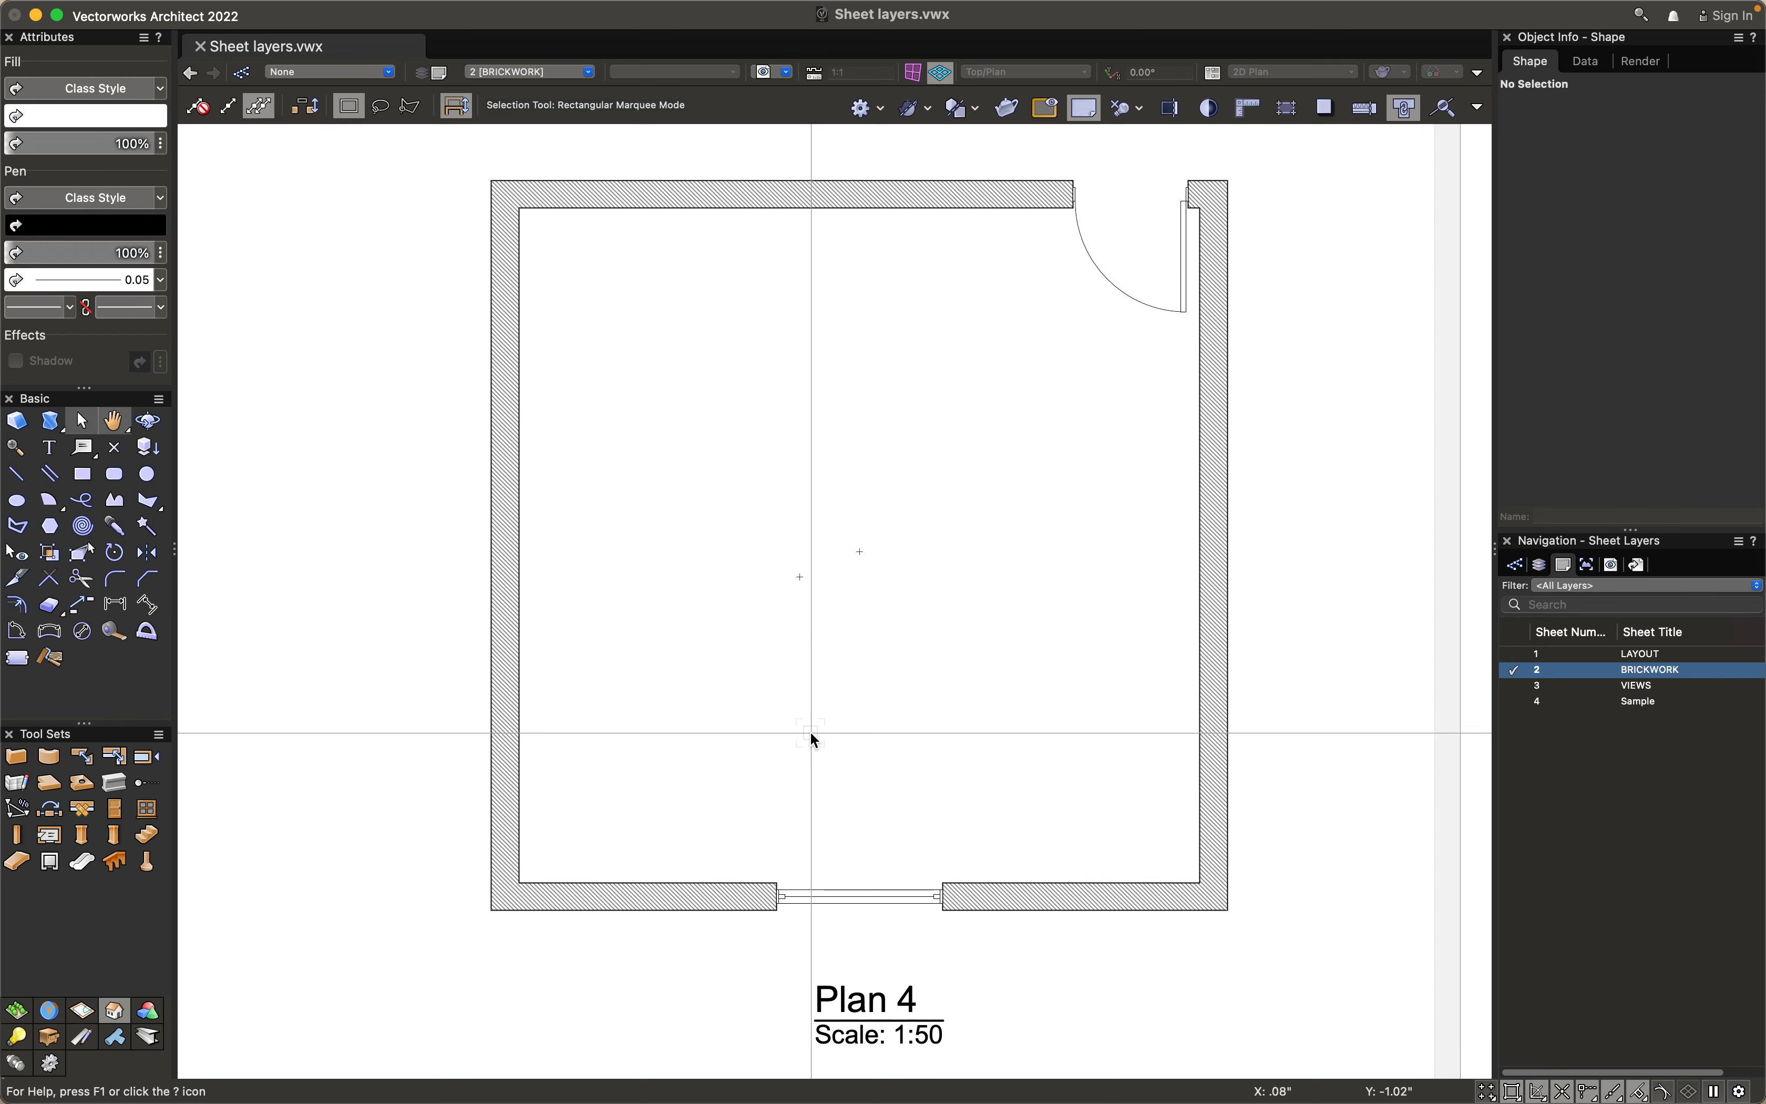
scroll(818, 713, down, 1)
scroll(897, 591, down, 1)
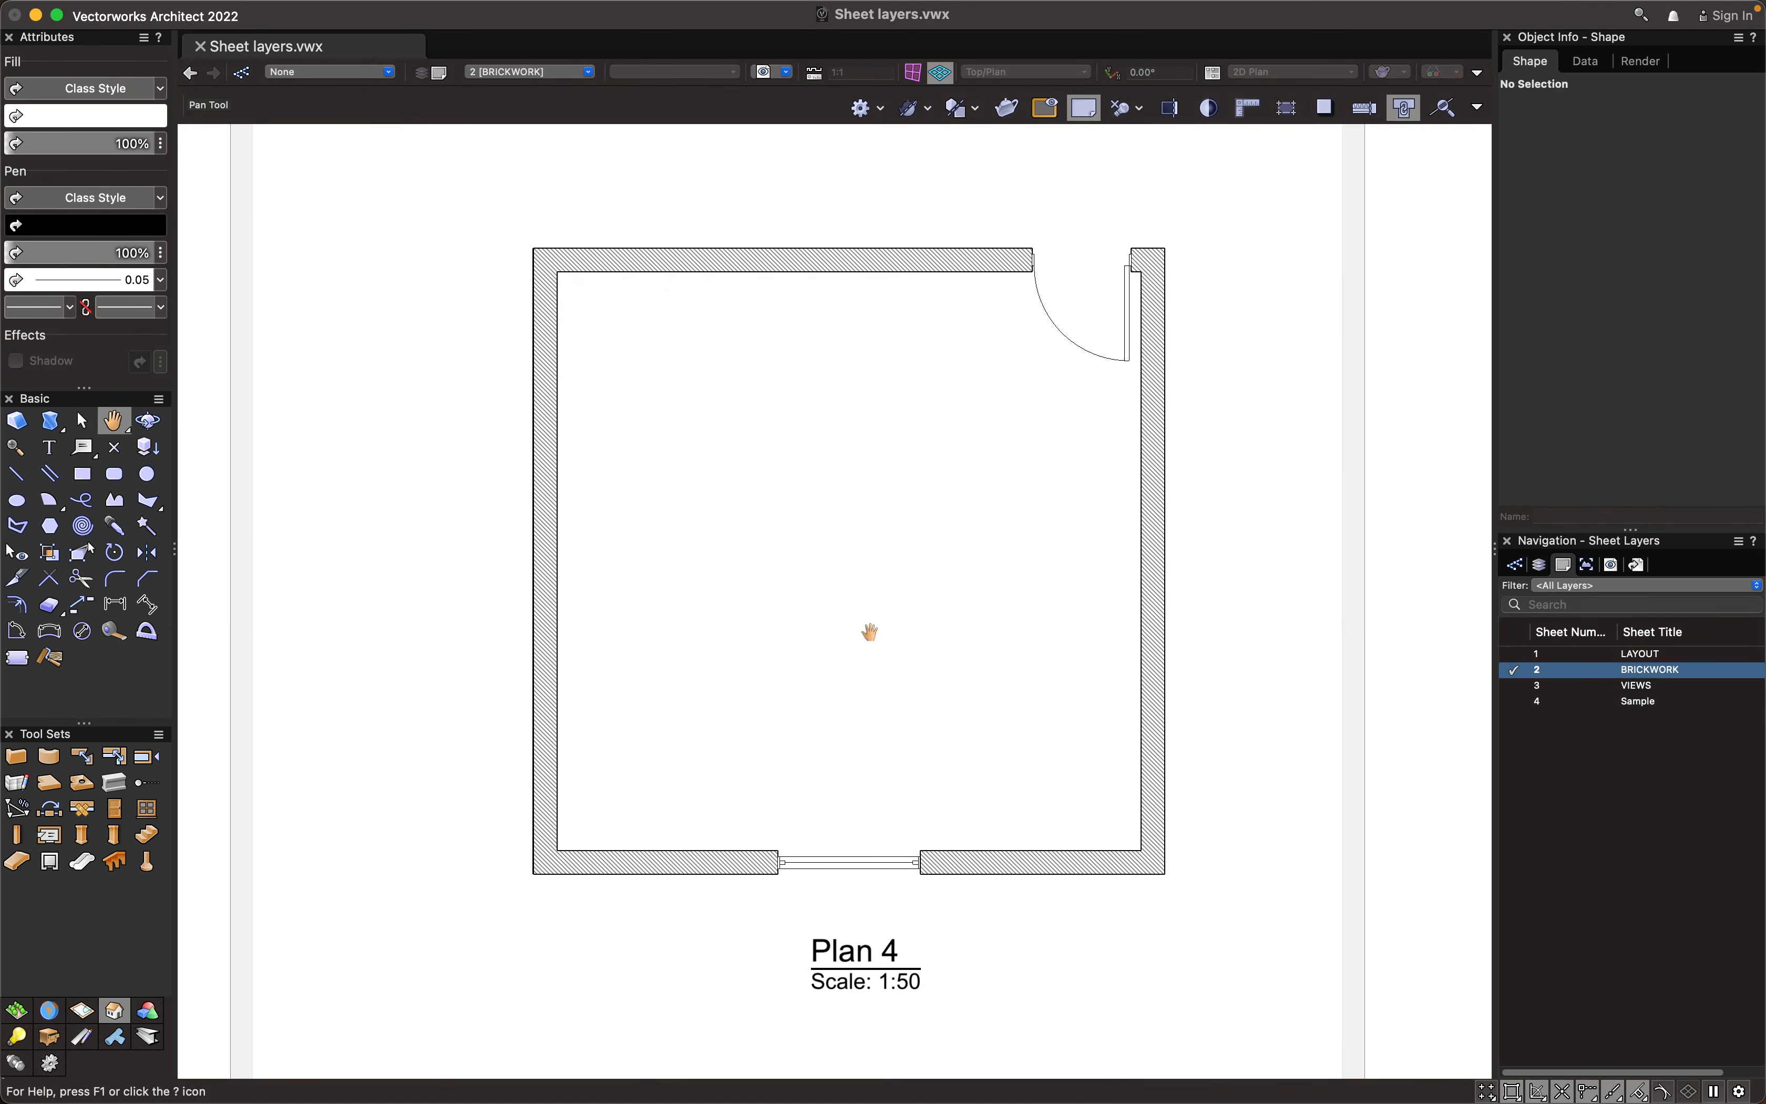
scroll(1009, 730, down, 5)
scroll(909, 719, up, 1)
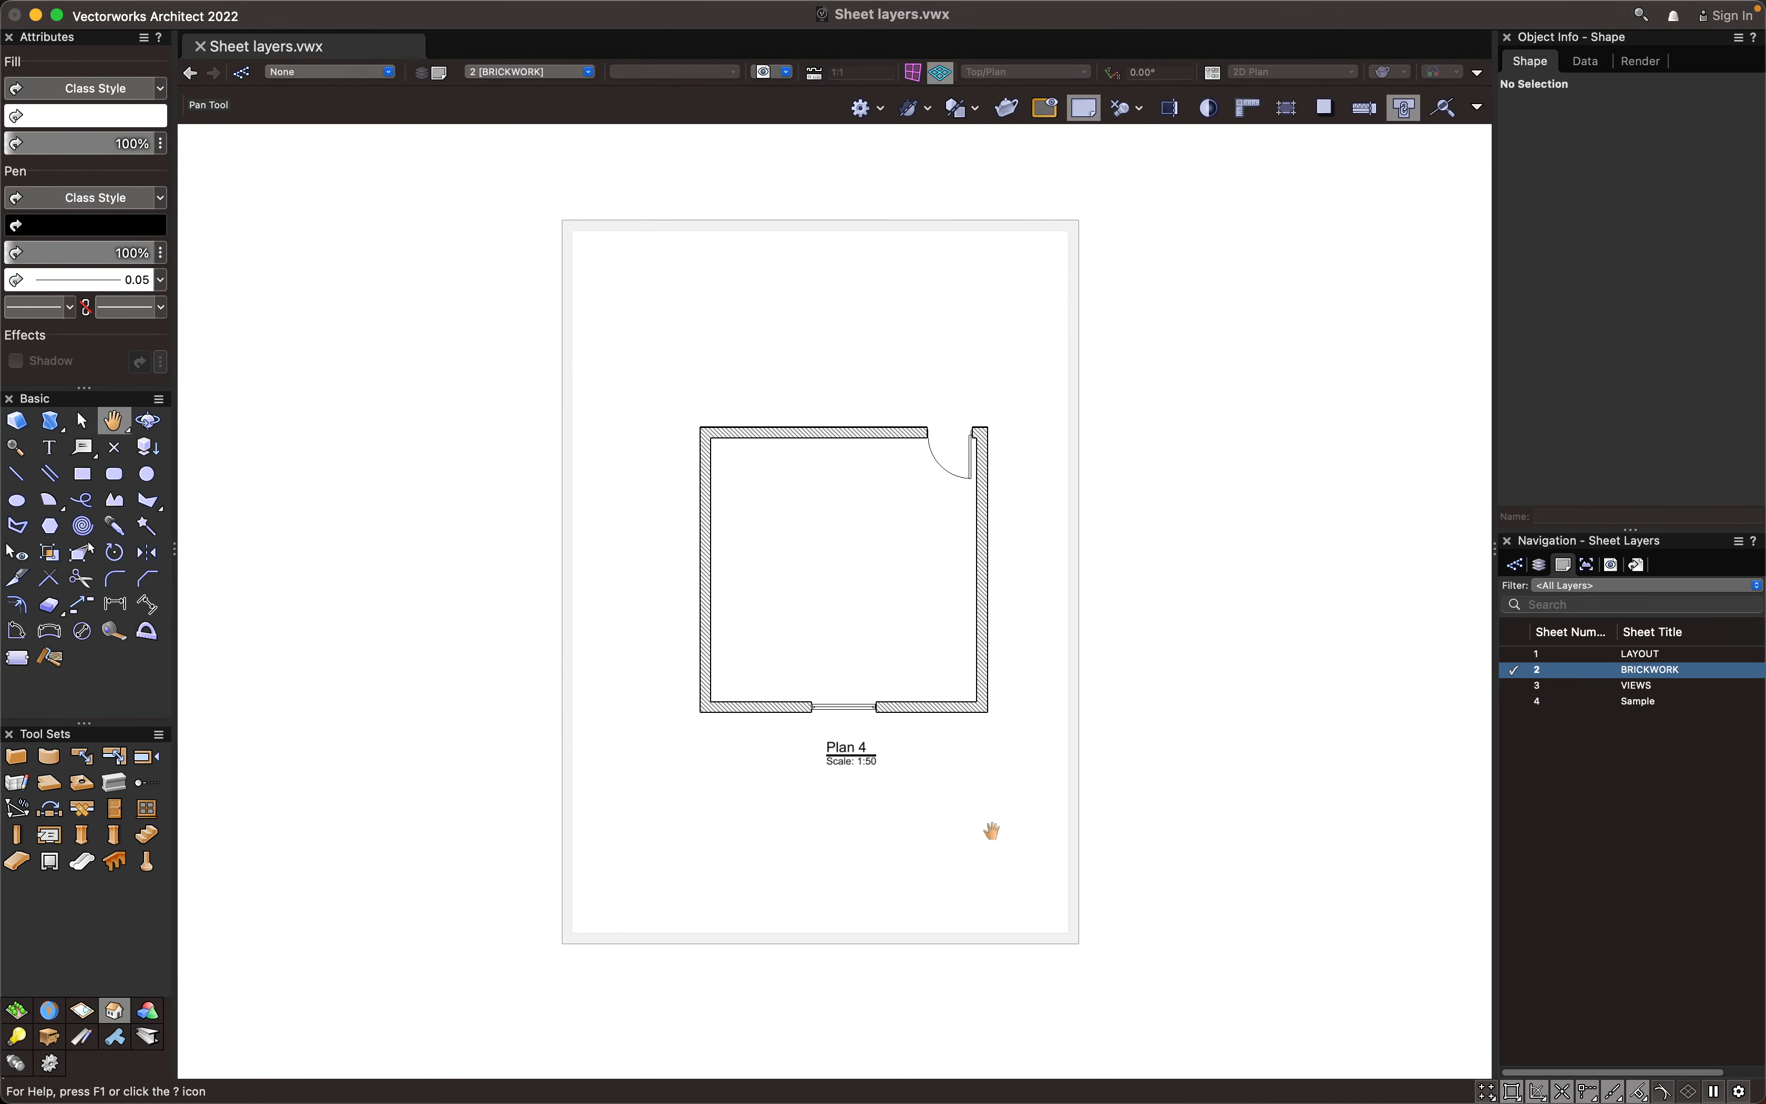
click(1537, 701)
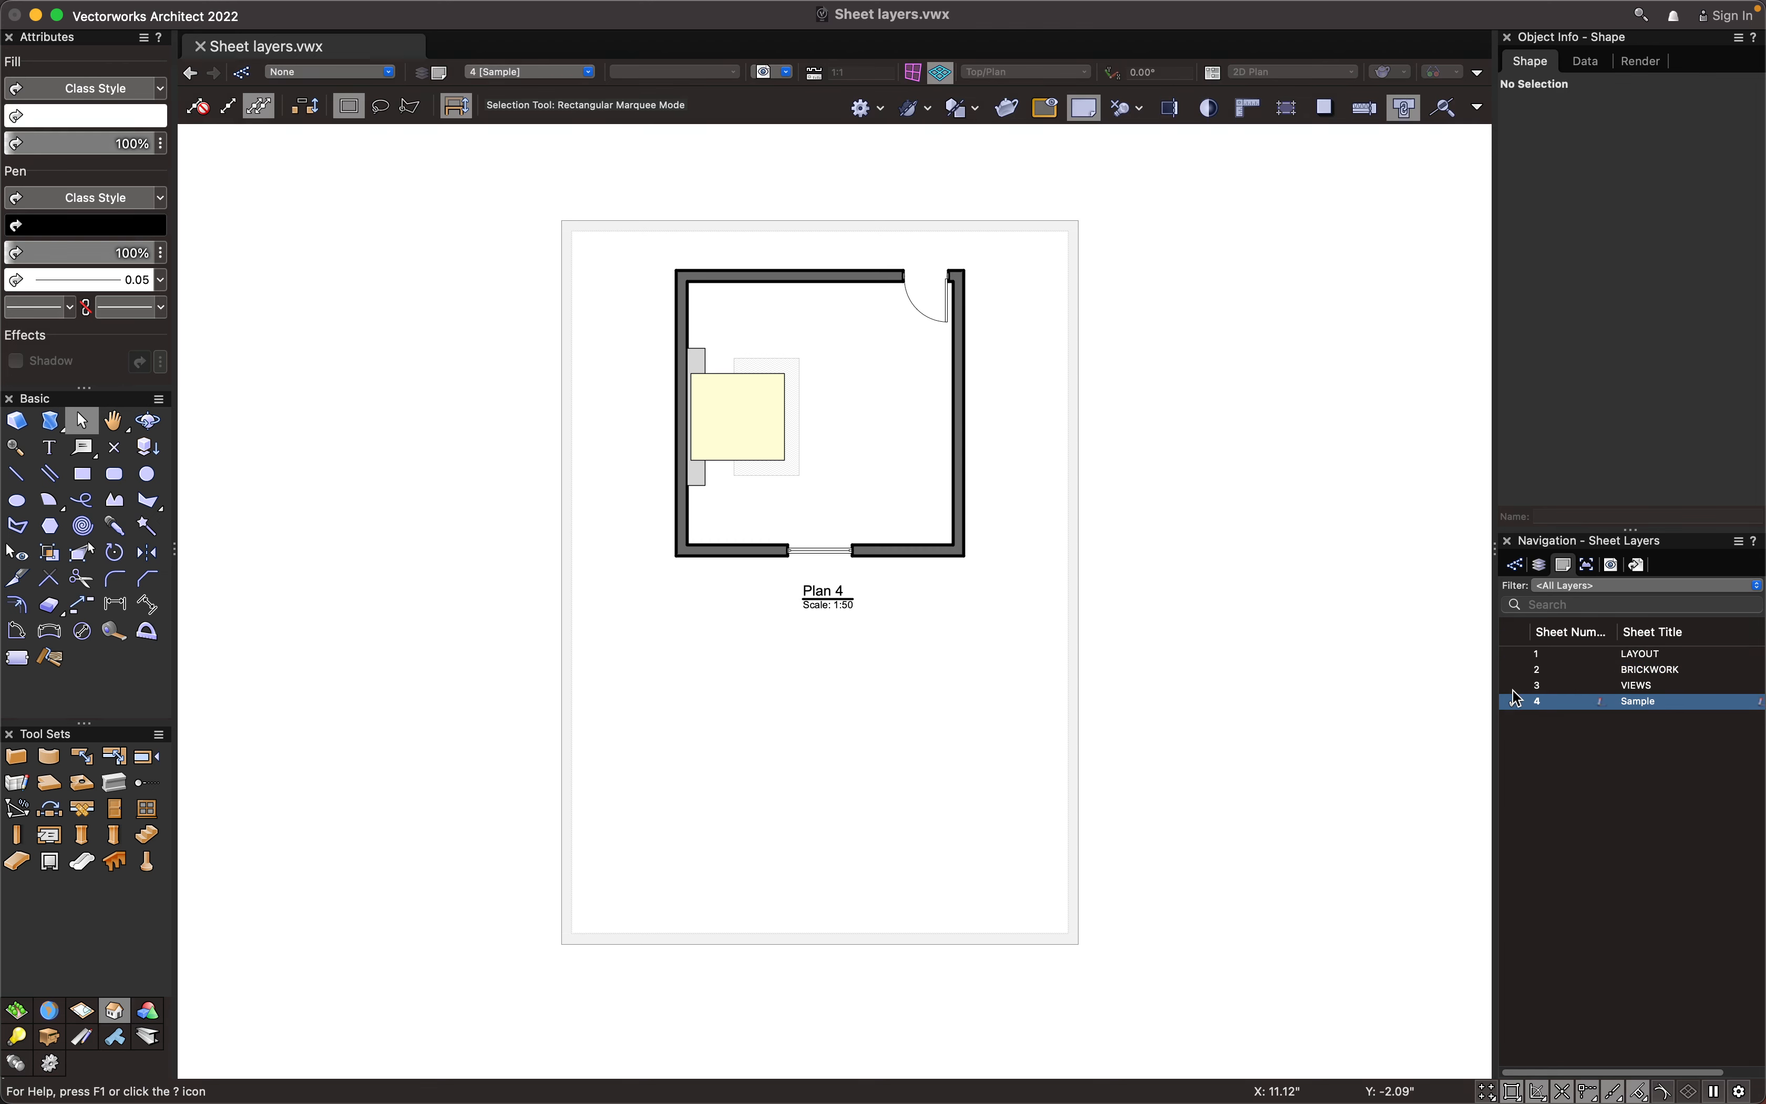
click(1516, 670)
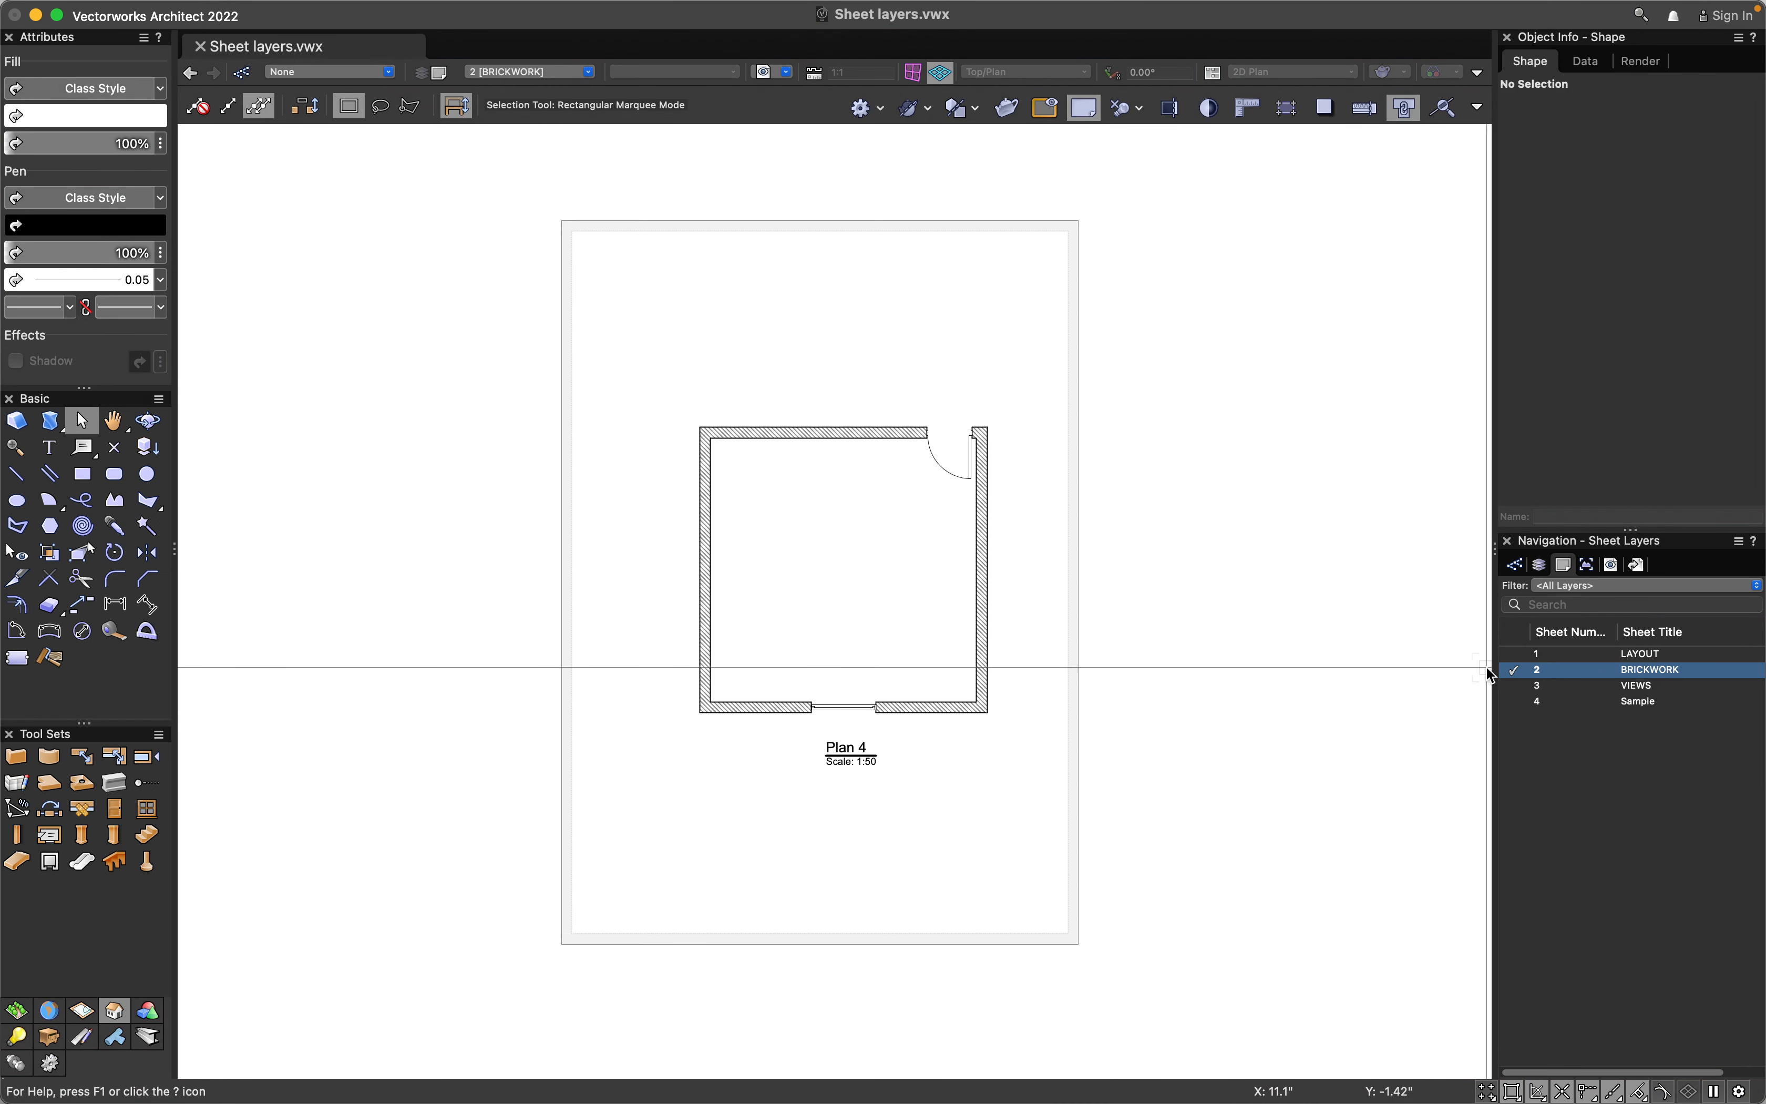
scroll(1176, 650, up, 4)
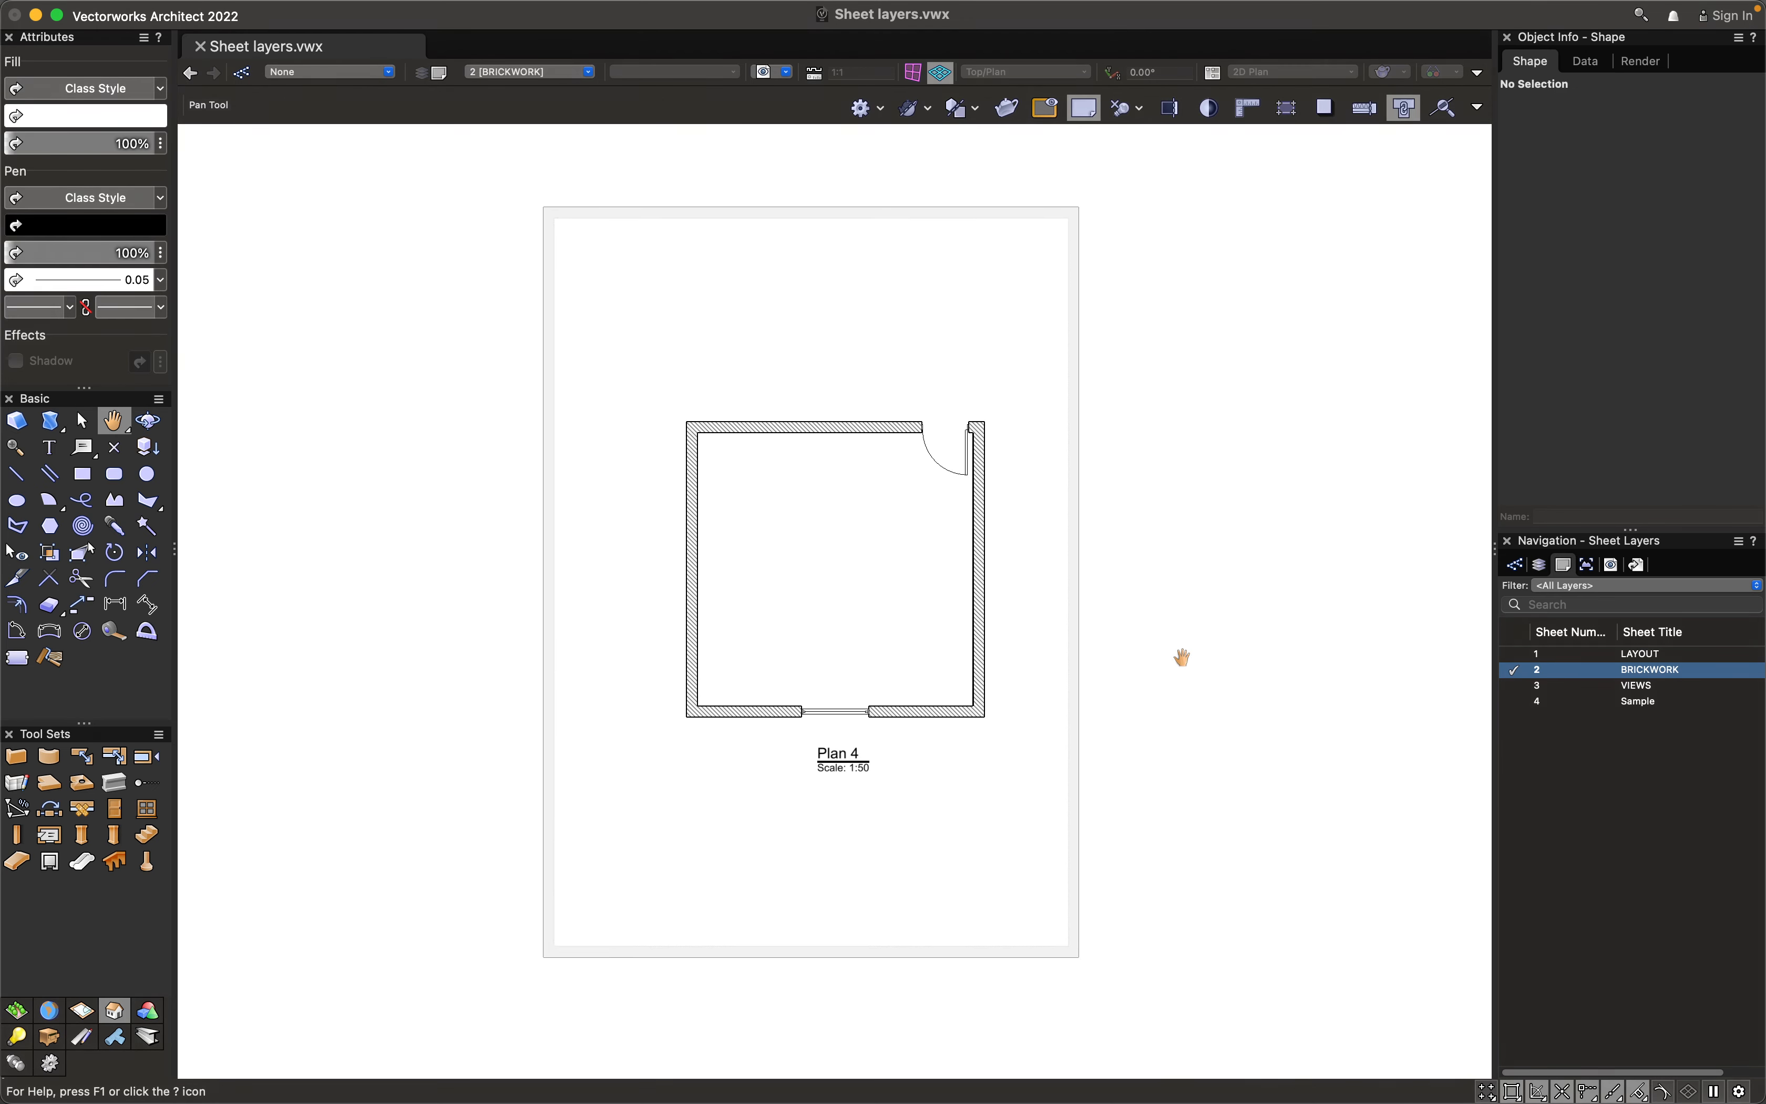
middle_drag(899, 644, 941, 676)
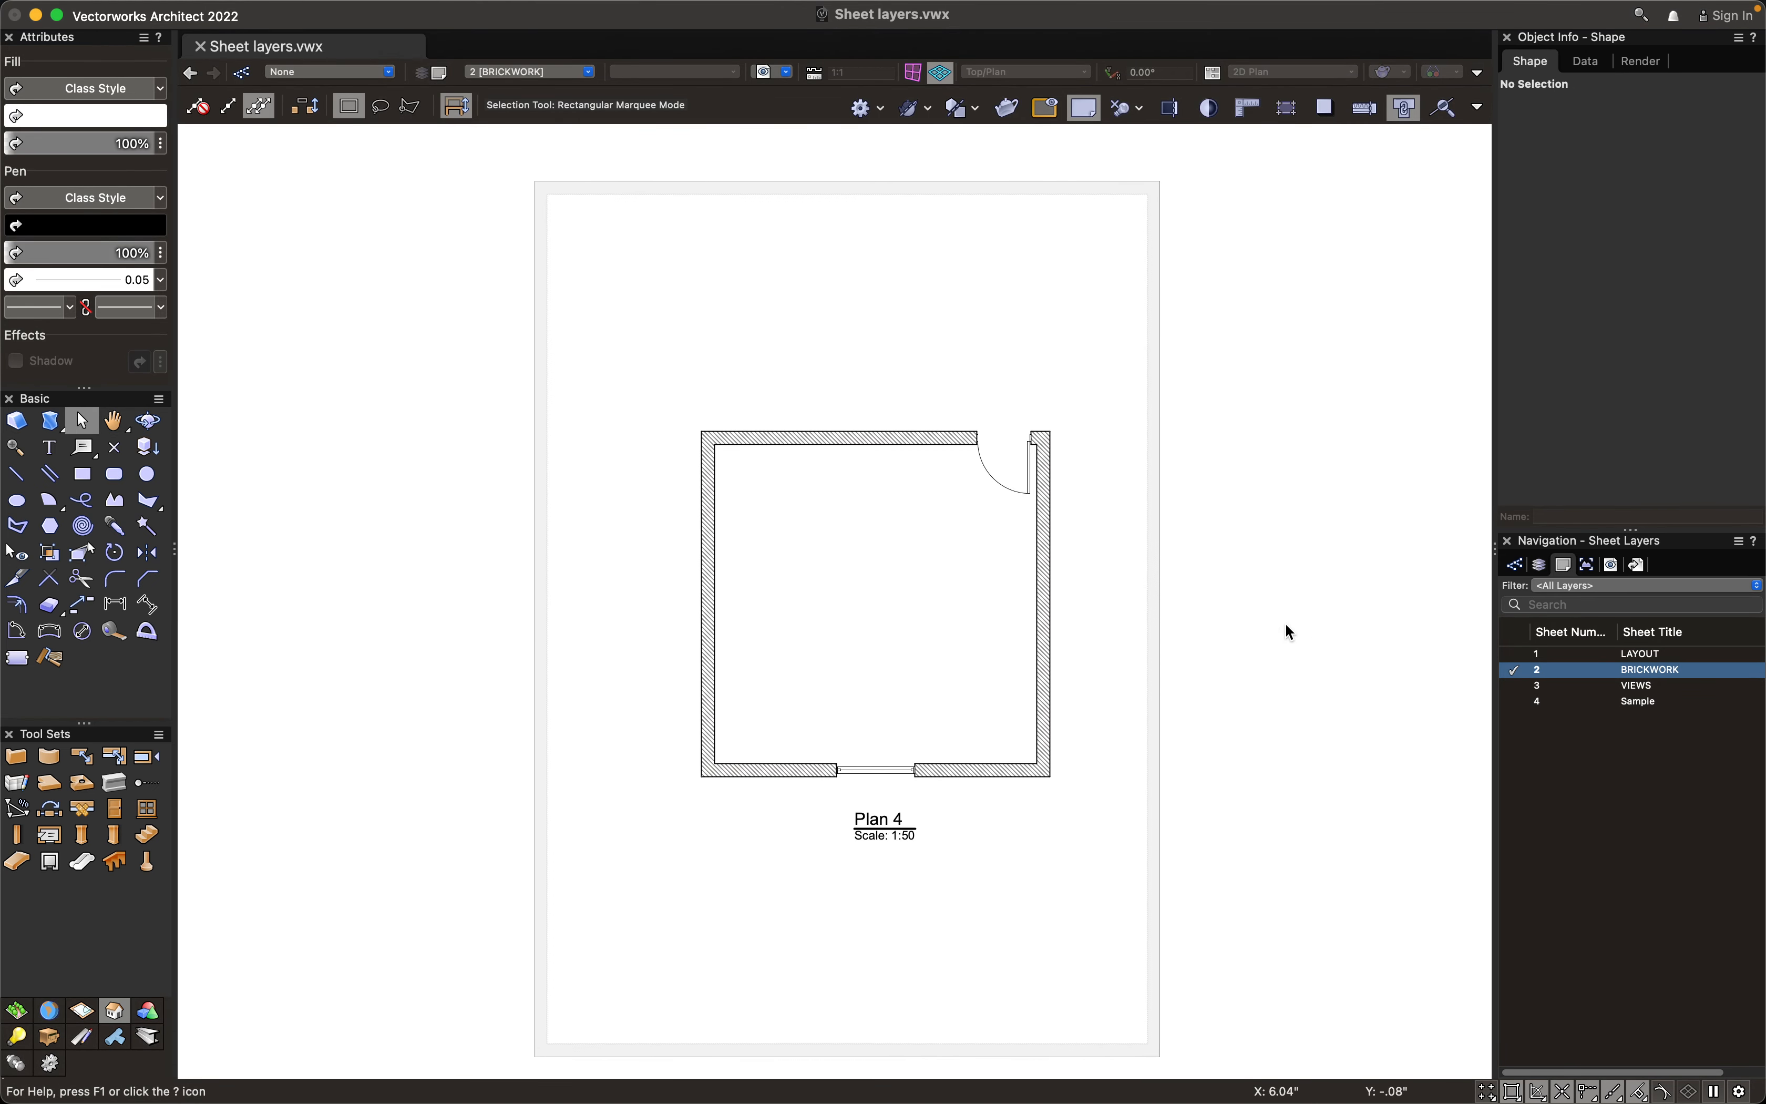
scroll(1273, 625, down, 1)
middle_drag(1272, 626, 1268, 626)
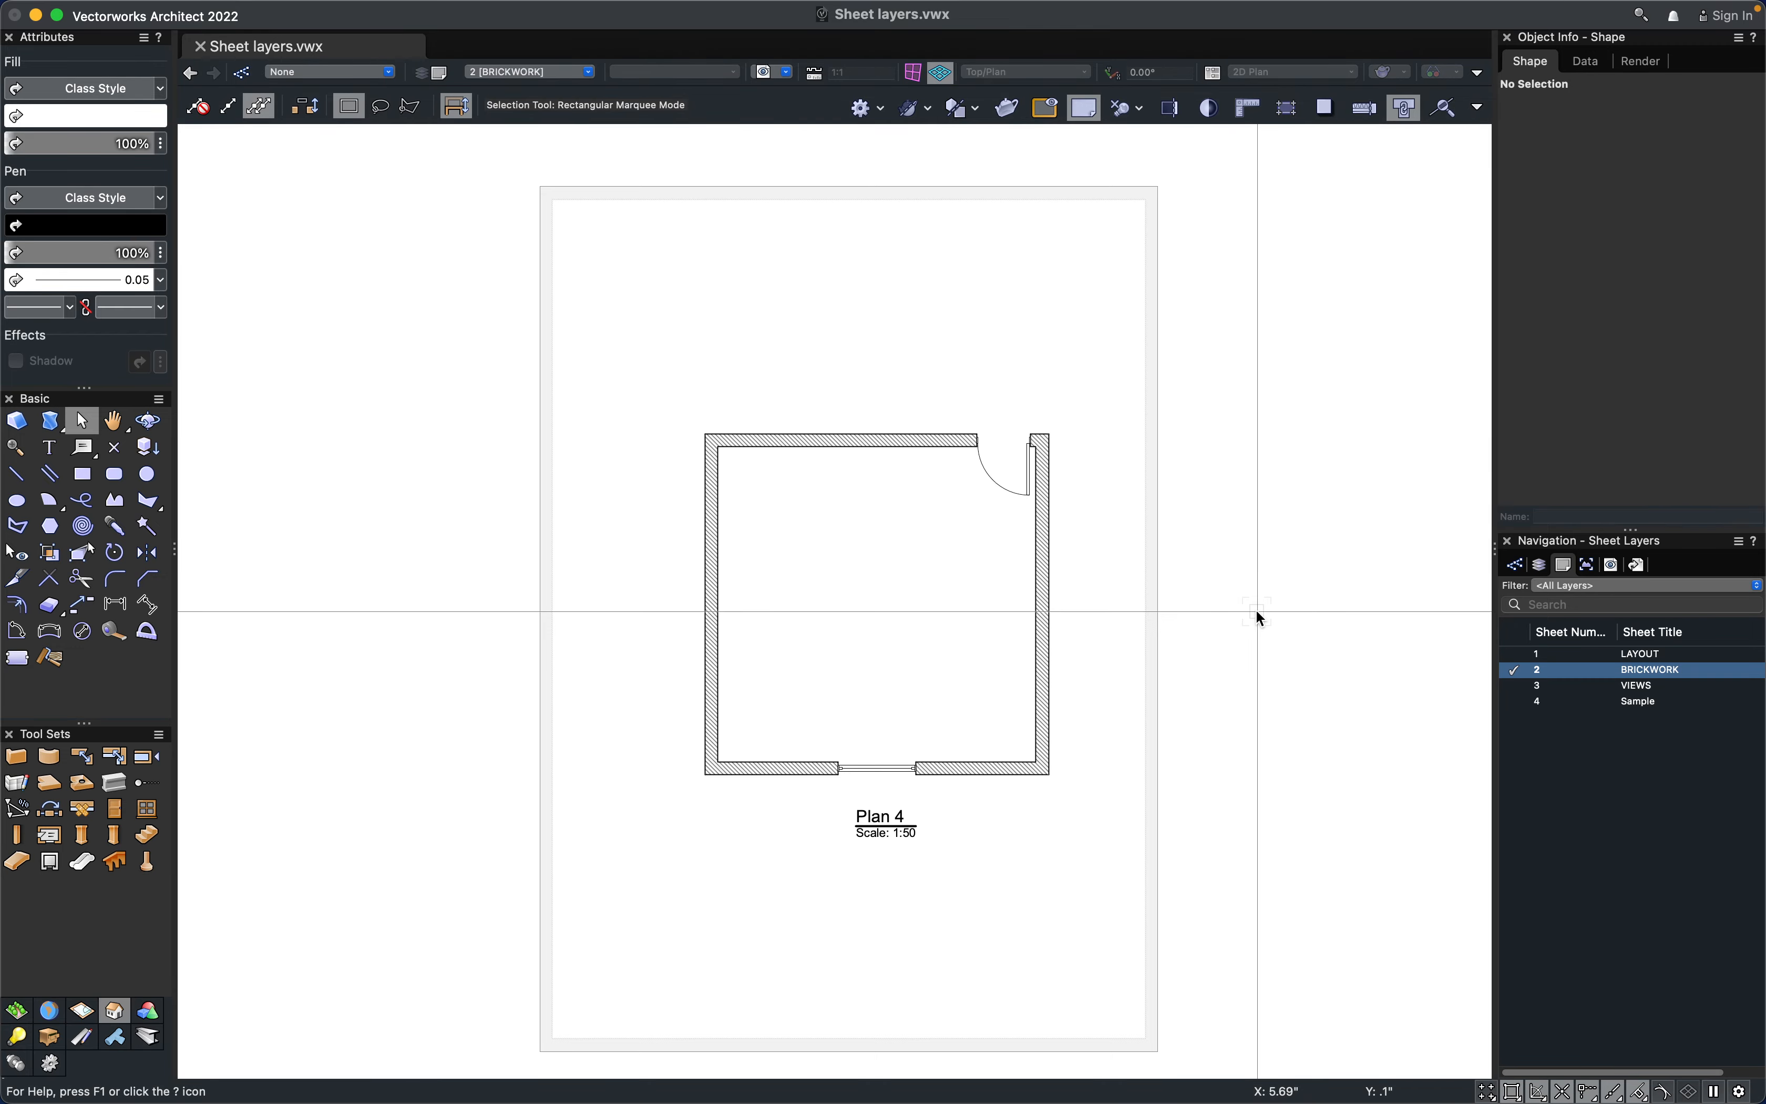
scroll(752, 642, up, 2)
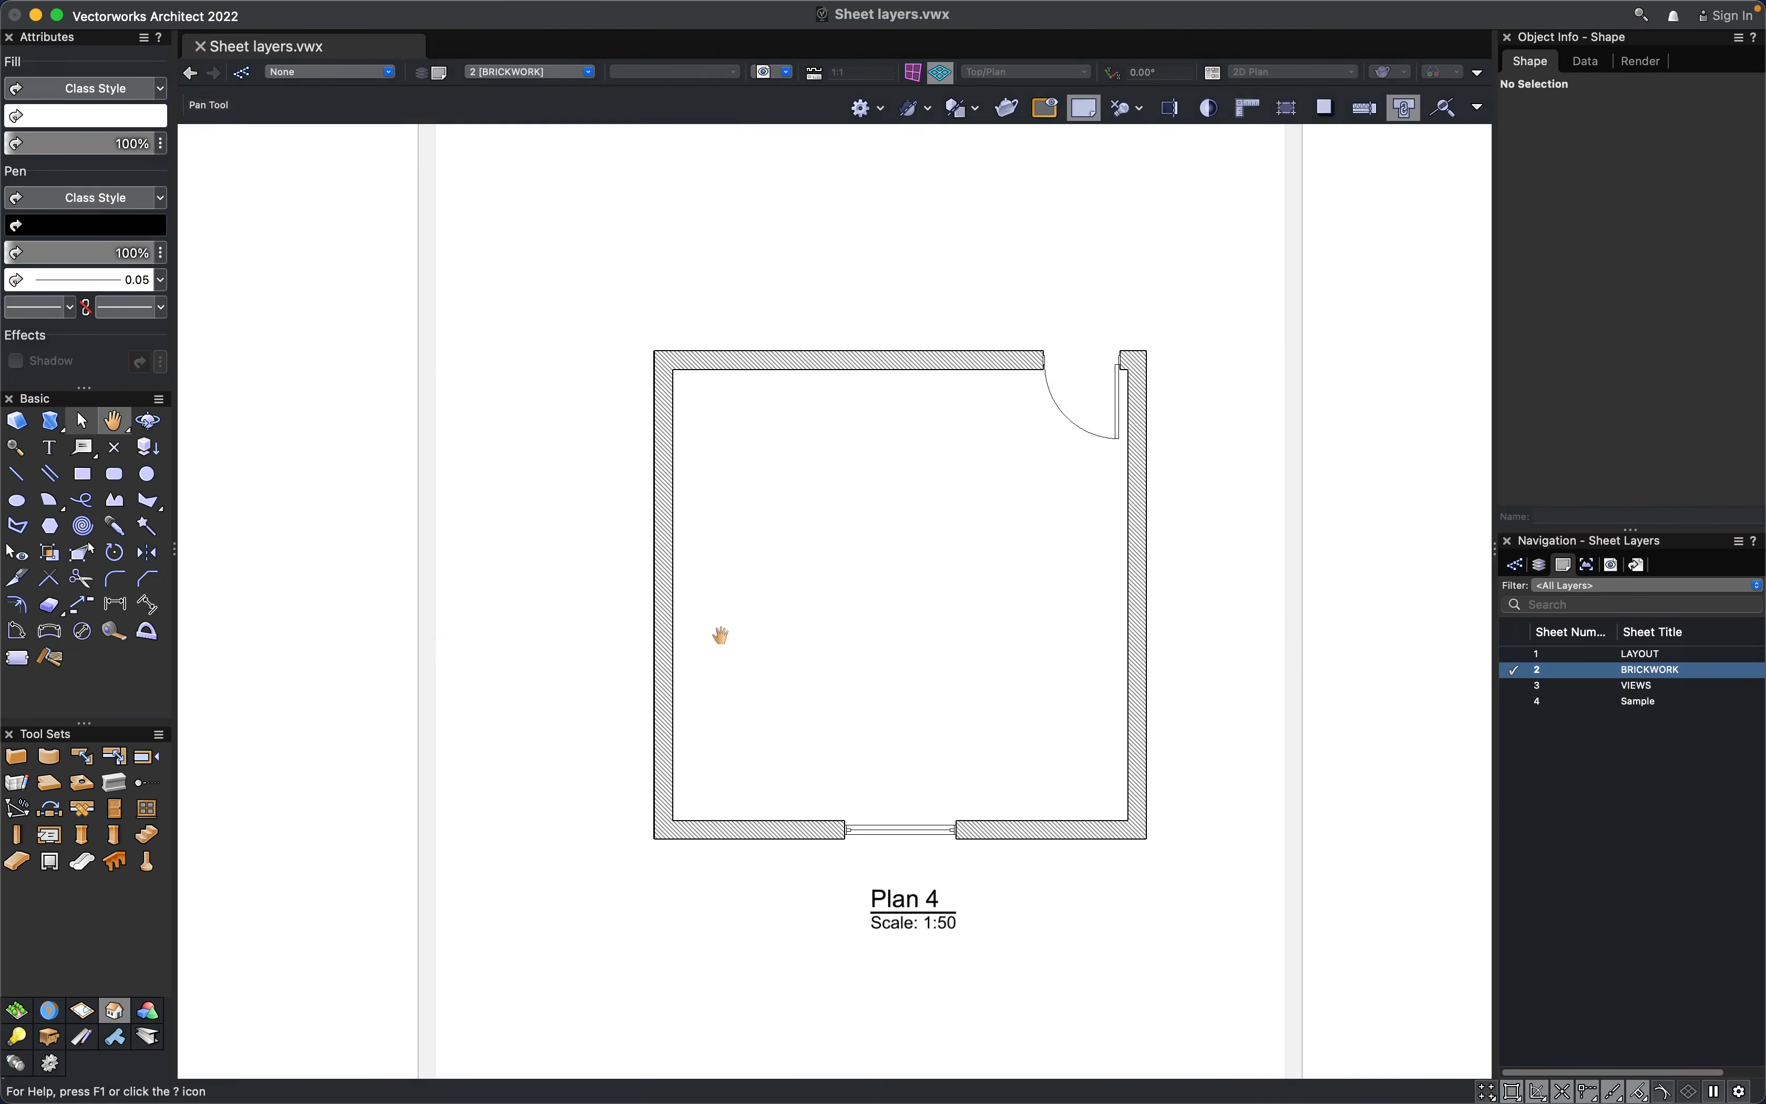